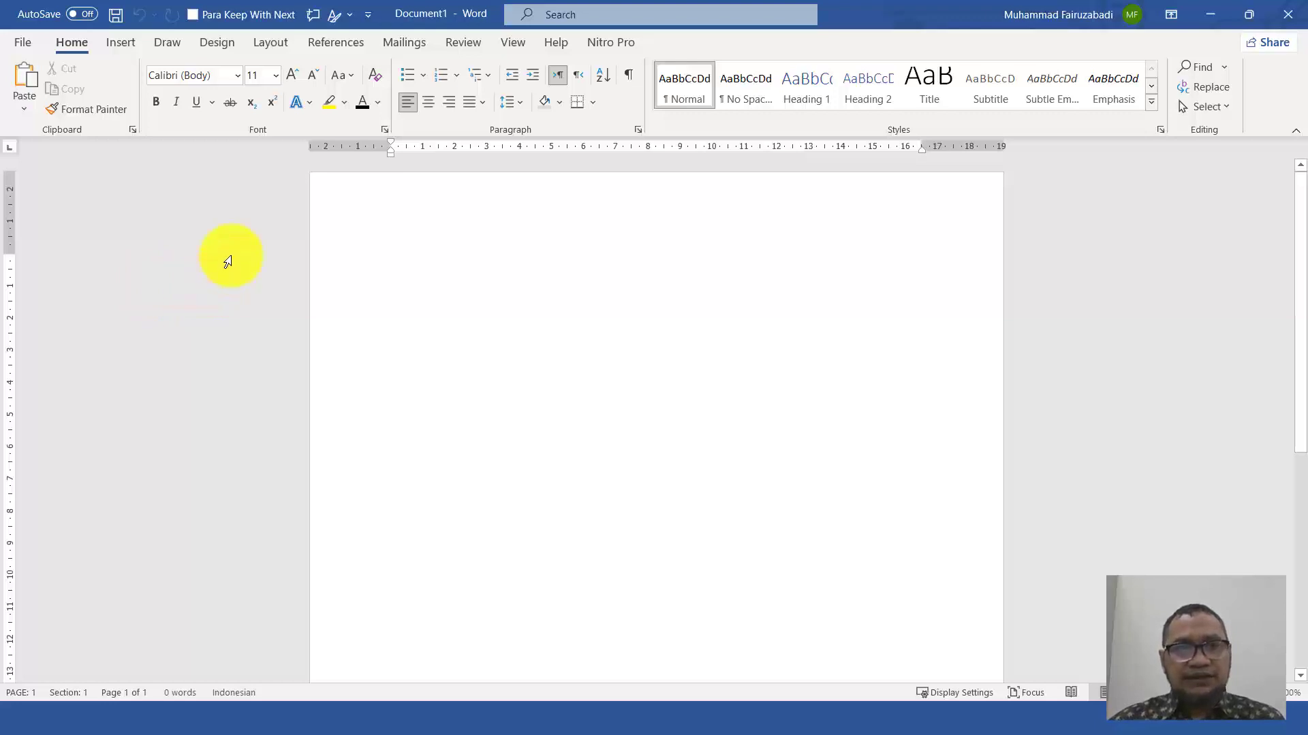
Set the document's paper size to A4 in the page setup
click(281, 47)
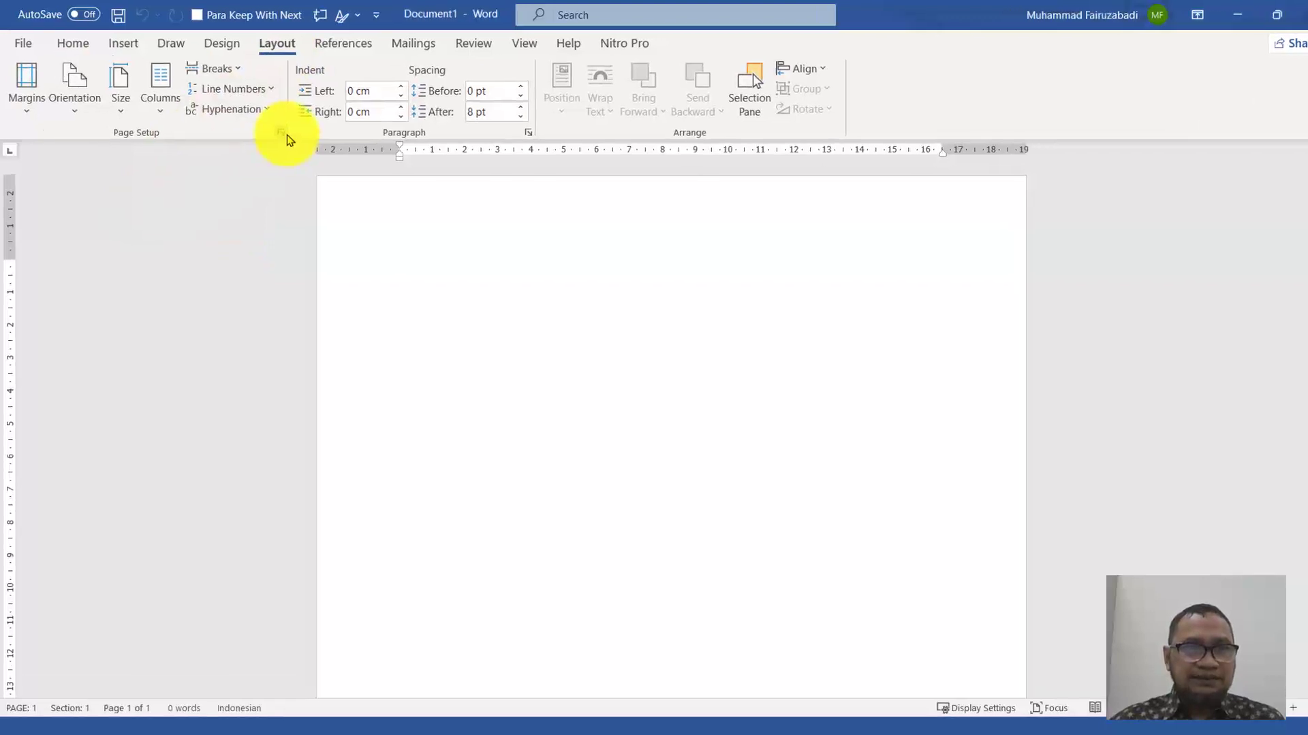
click(278, 131)
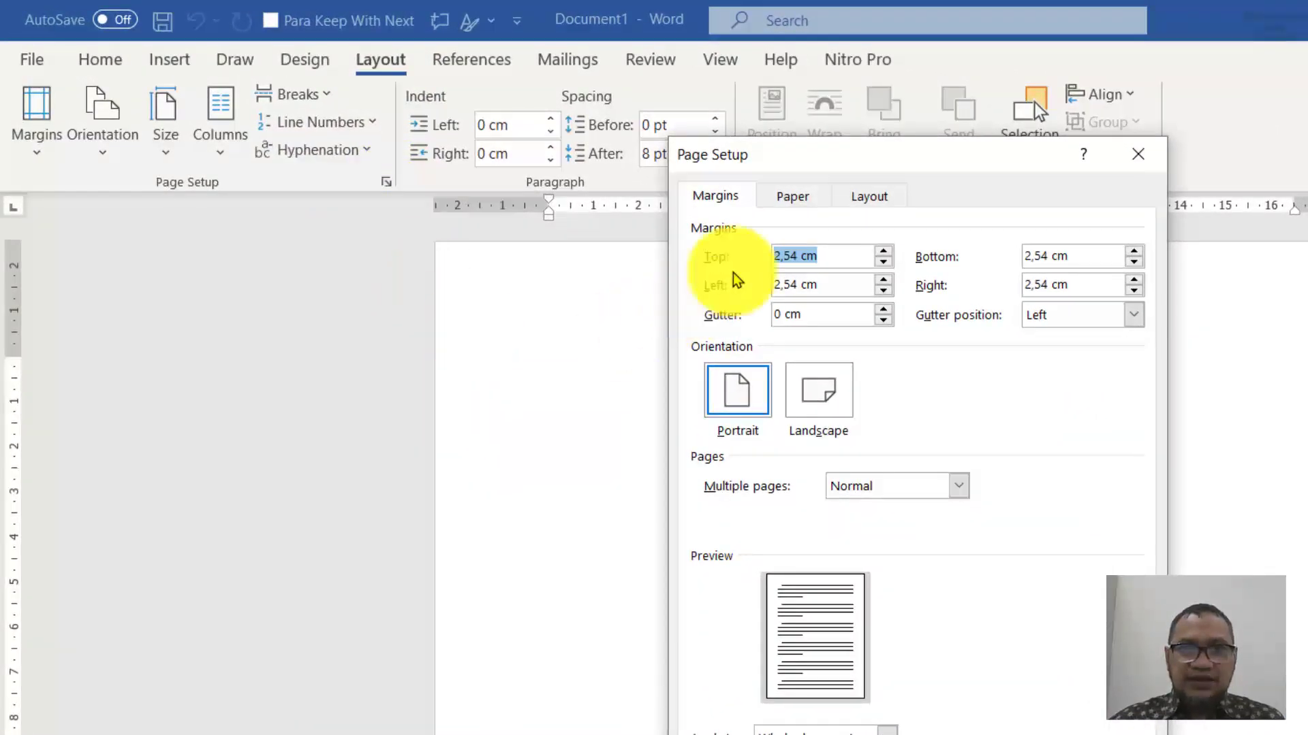
click(799, 197)
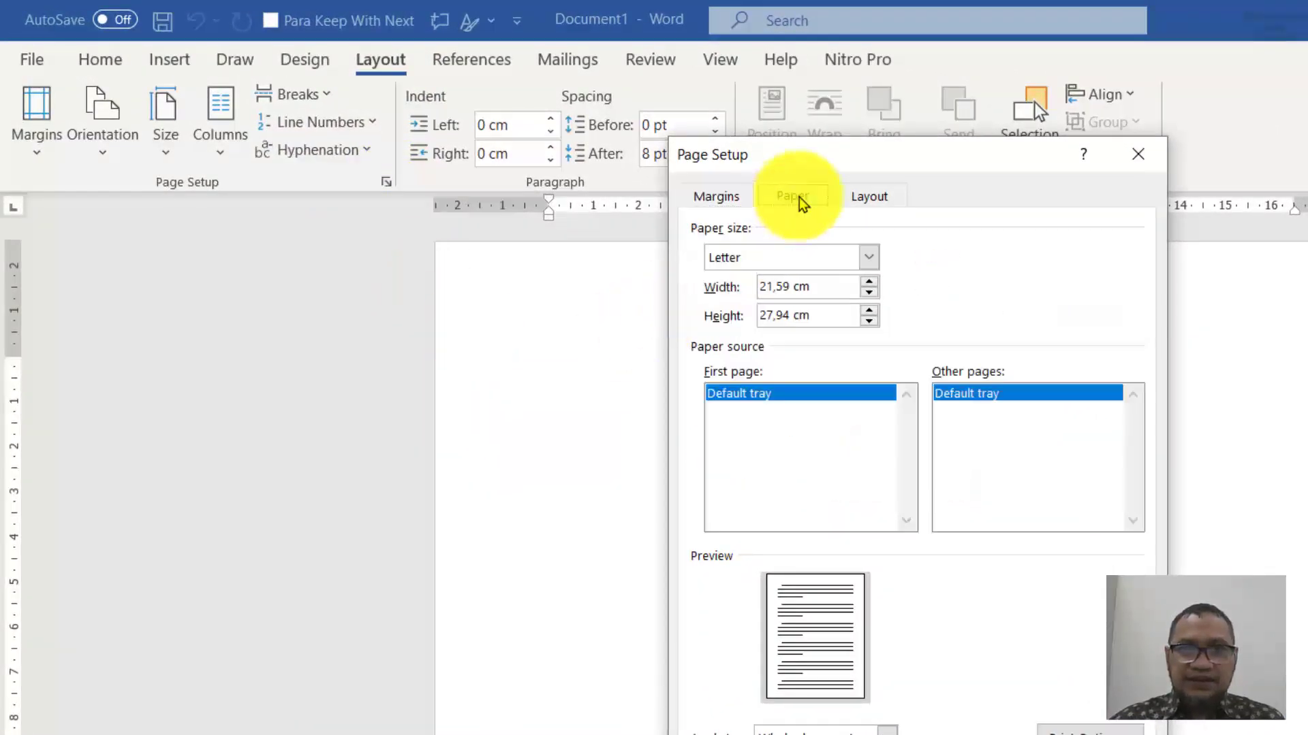
click(877, 259)
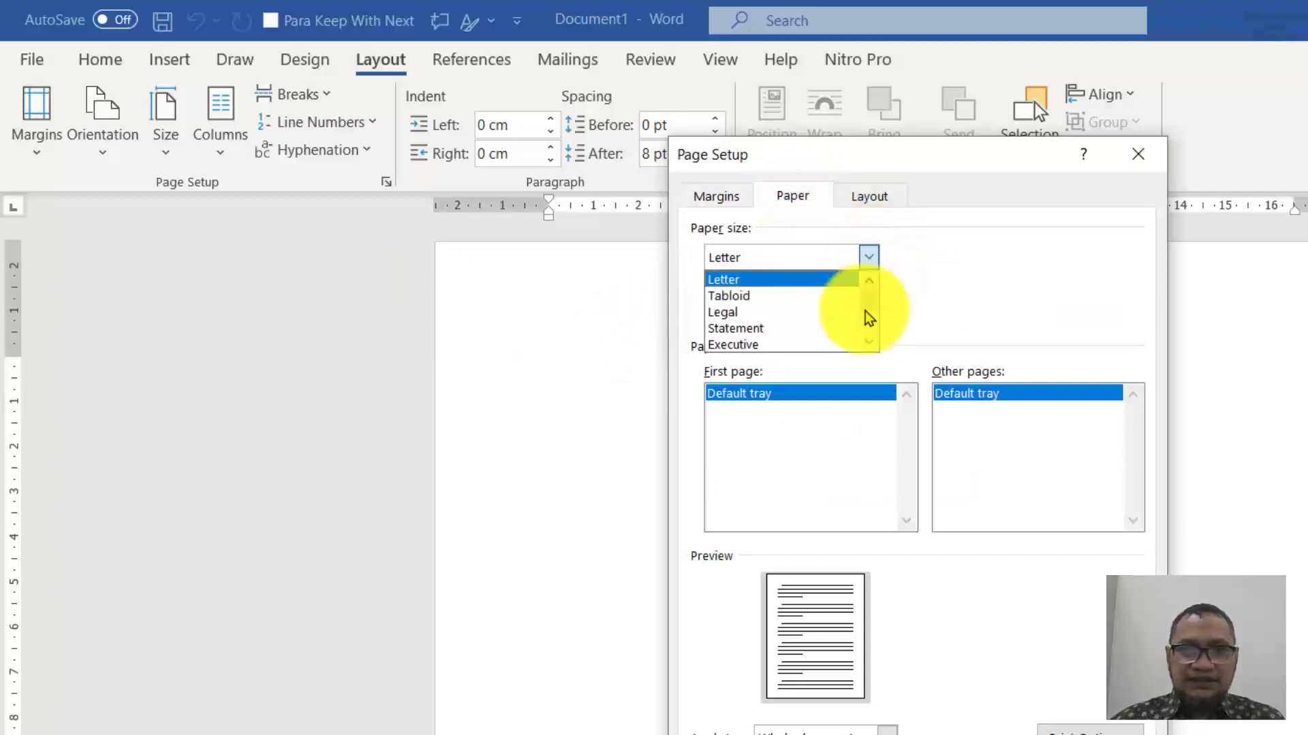
scroll(865, 317, down, 2)
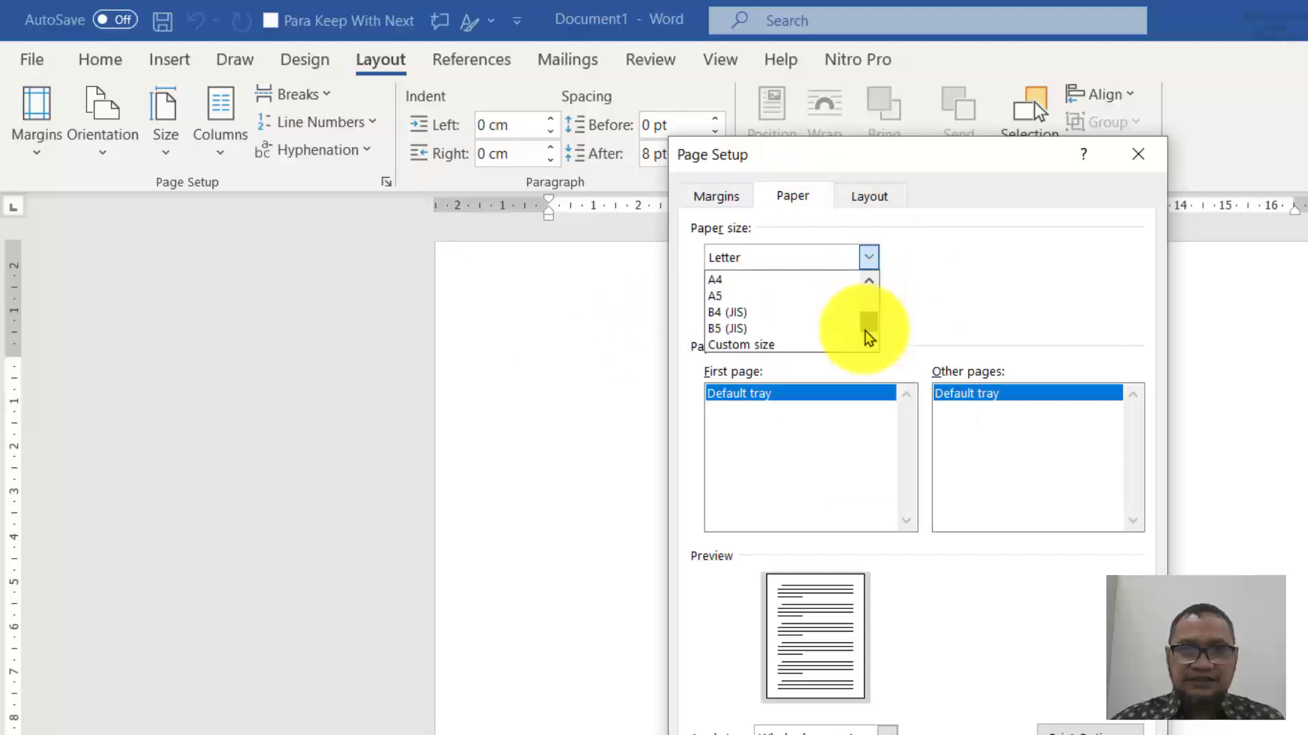
click(797, 280)
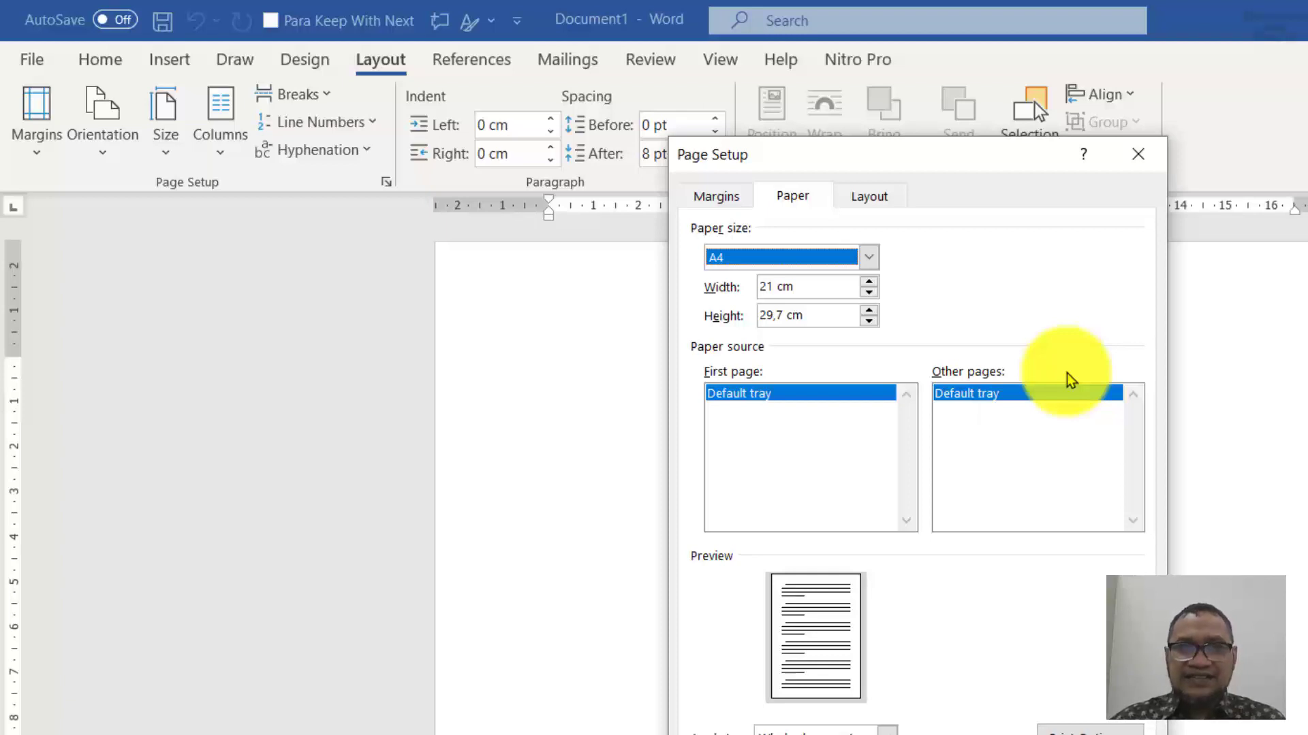
Set the page margins to 4 cm top, 3 cm bottom, 4 cm left and 3 cm right
click(715, 197)
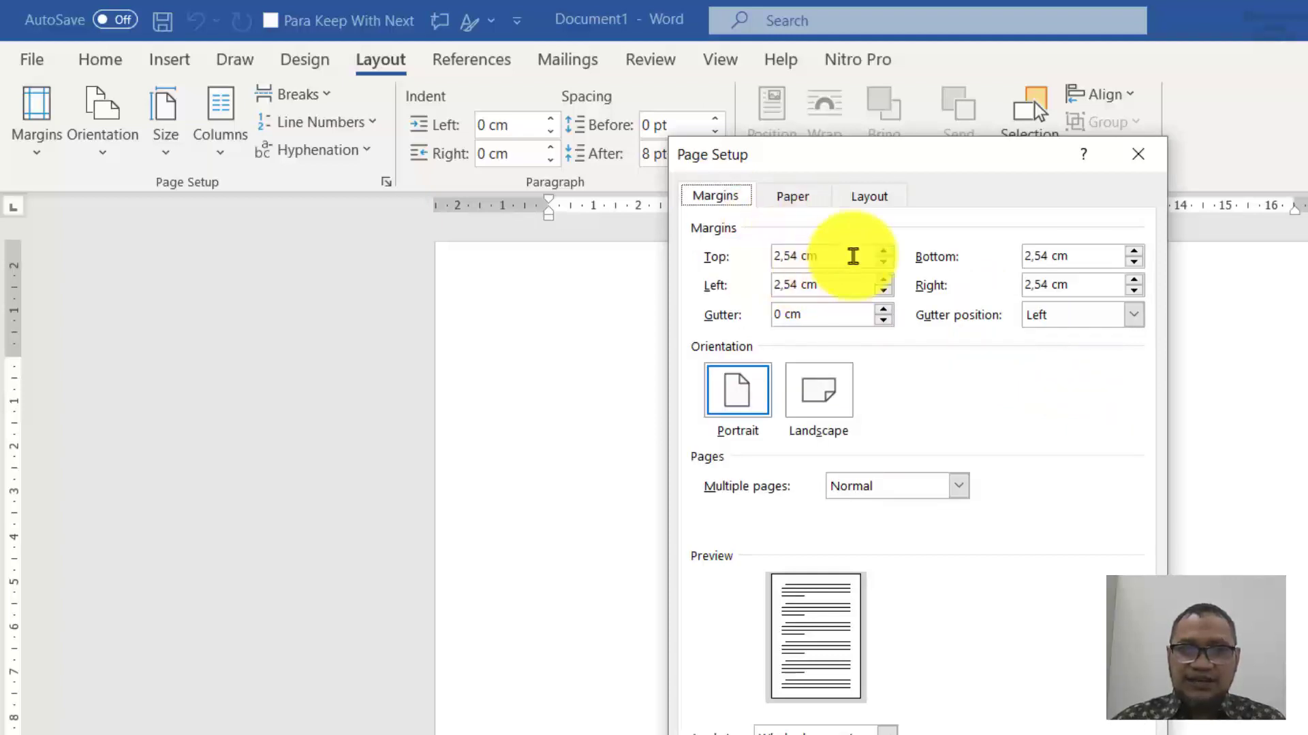
drag(853, 256, 758, 257)
text(4)
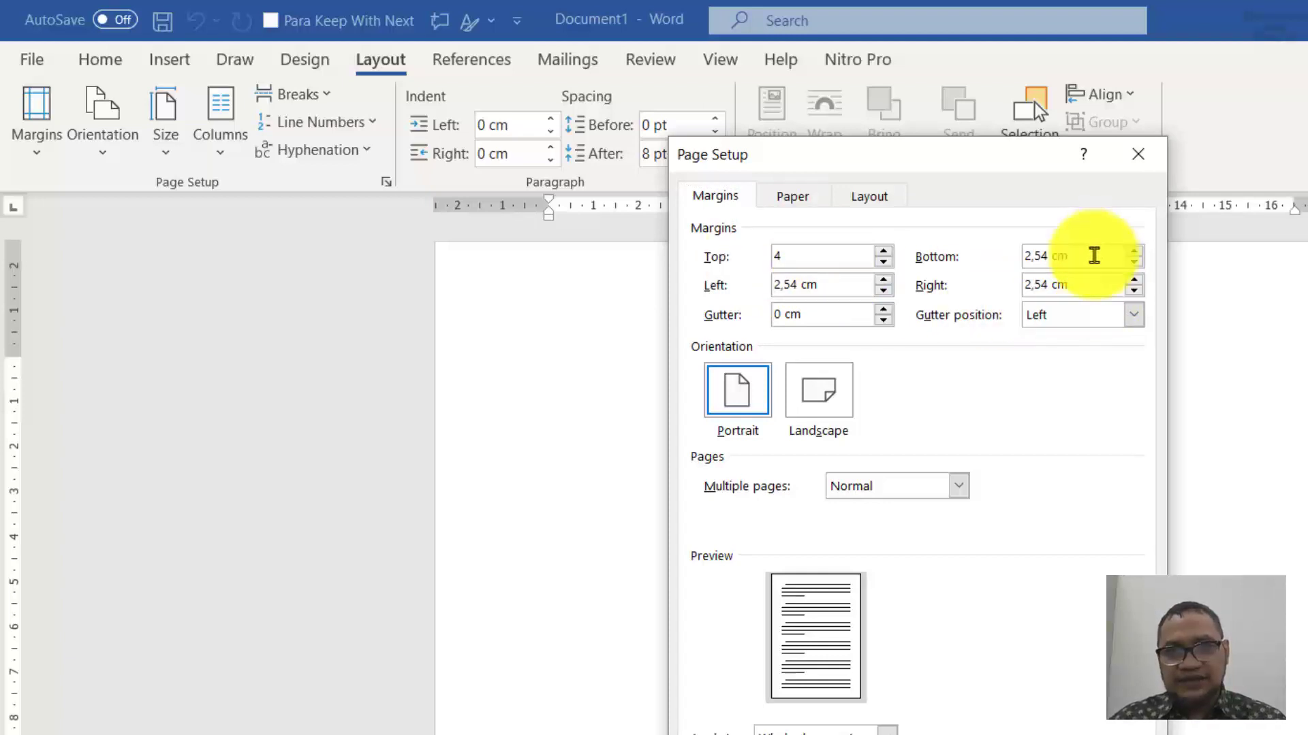
drag(1094, 256, 977, 245)
text(3)
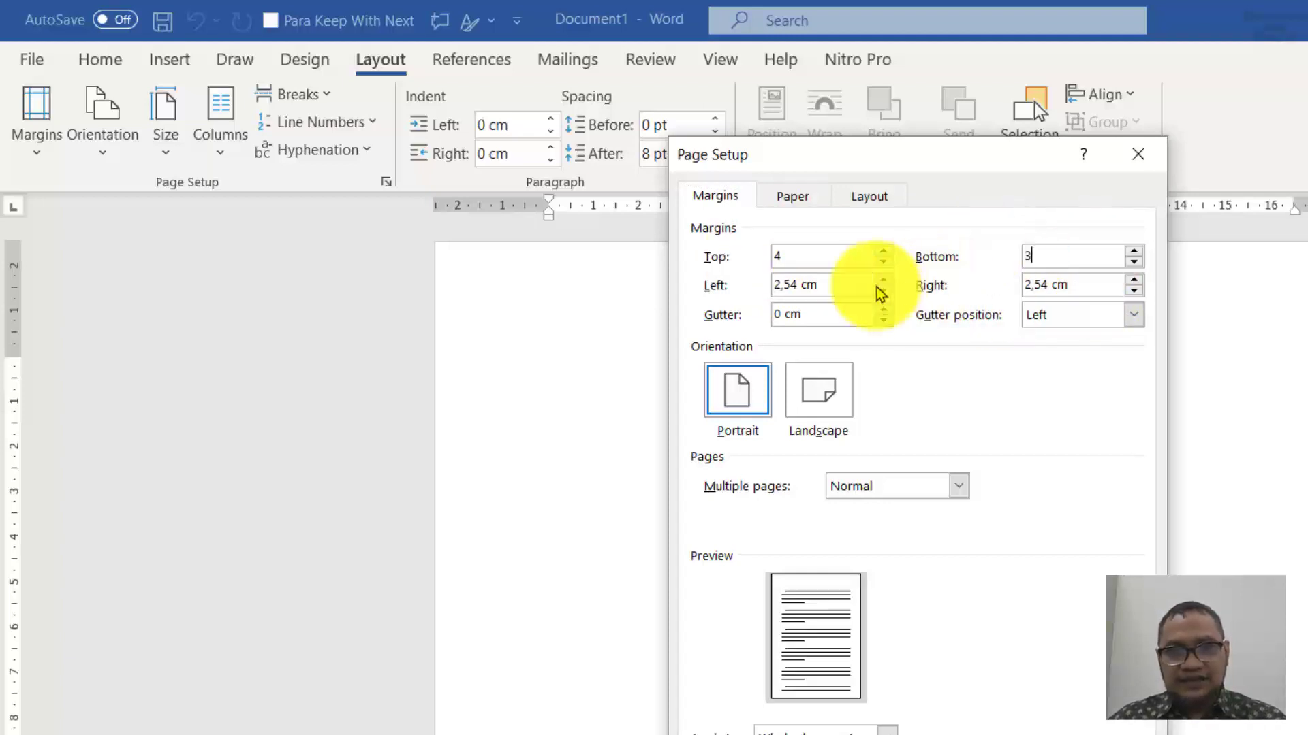
drag(818, 285, 724, 277)
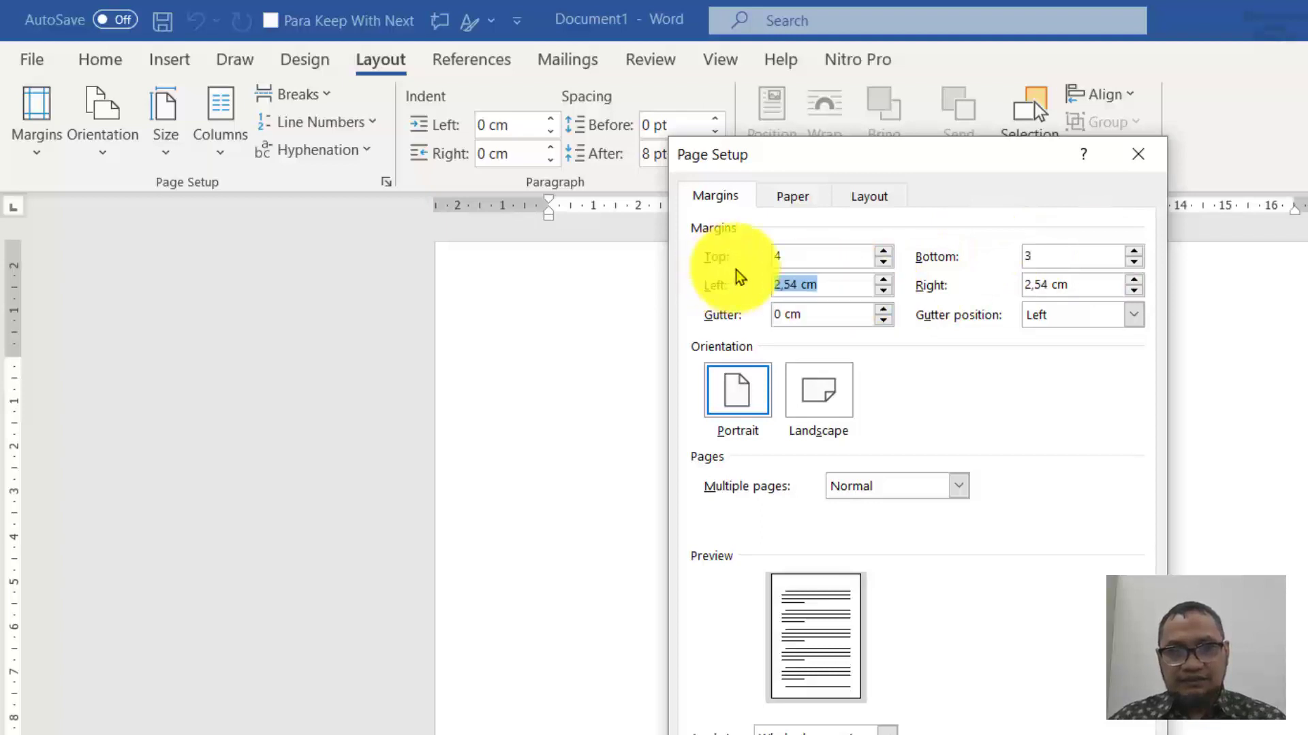
text(4)
drag(1082, 285, 980, 277)
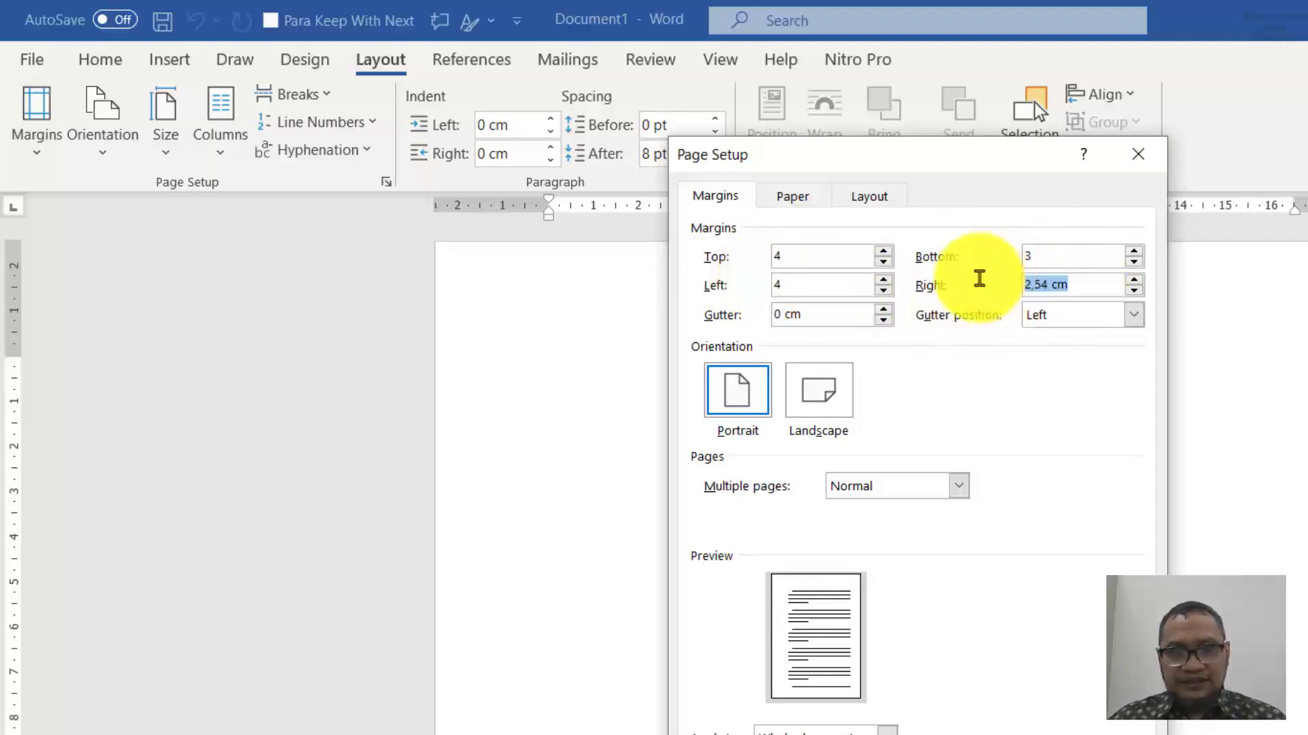
text(3)
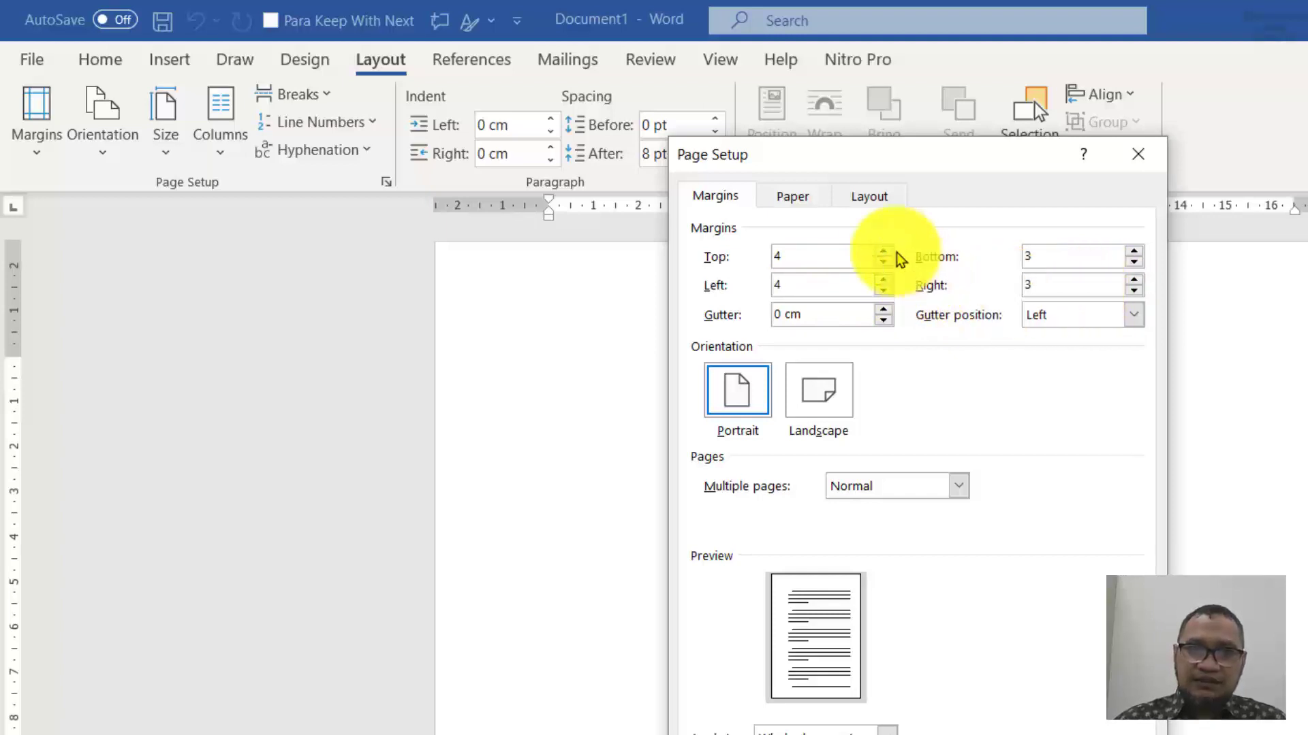
Enable a different first page for headers and footers and apply the page setup to the whole document
click(869, 197)
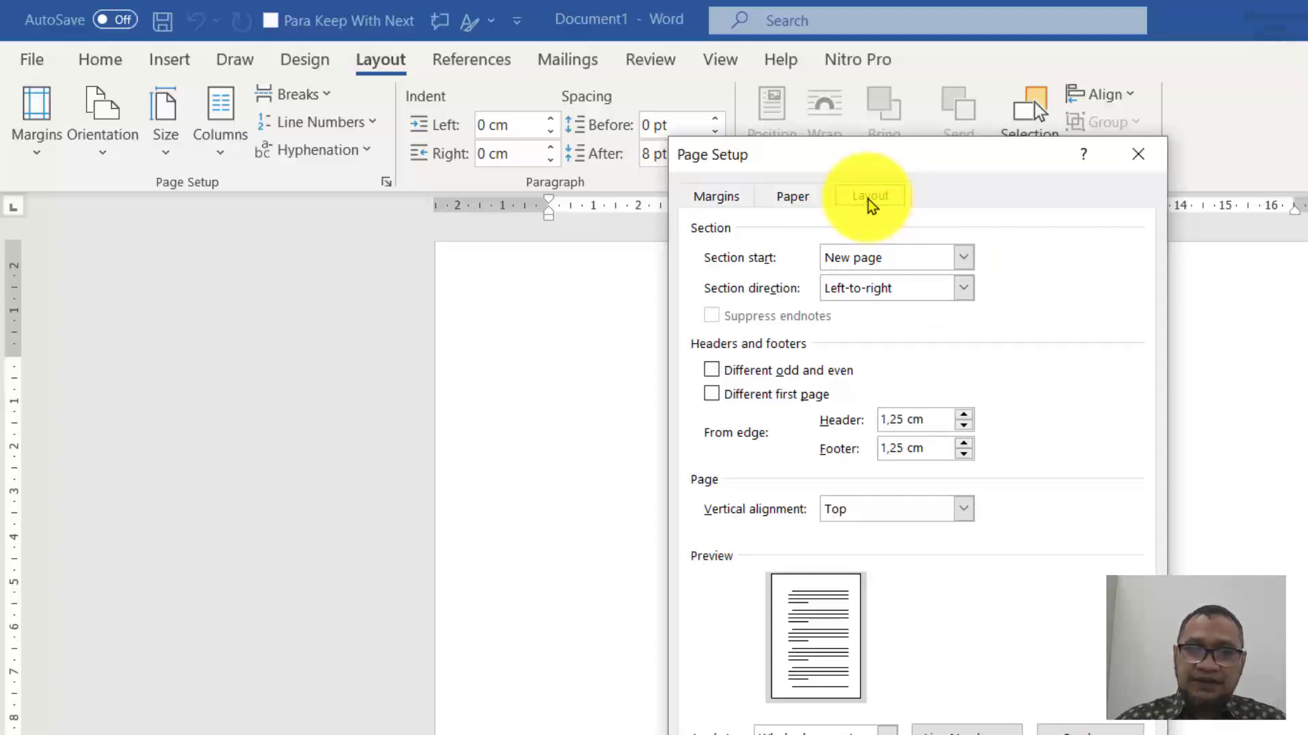
click(754, 404)
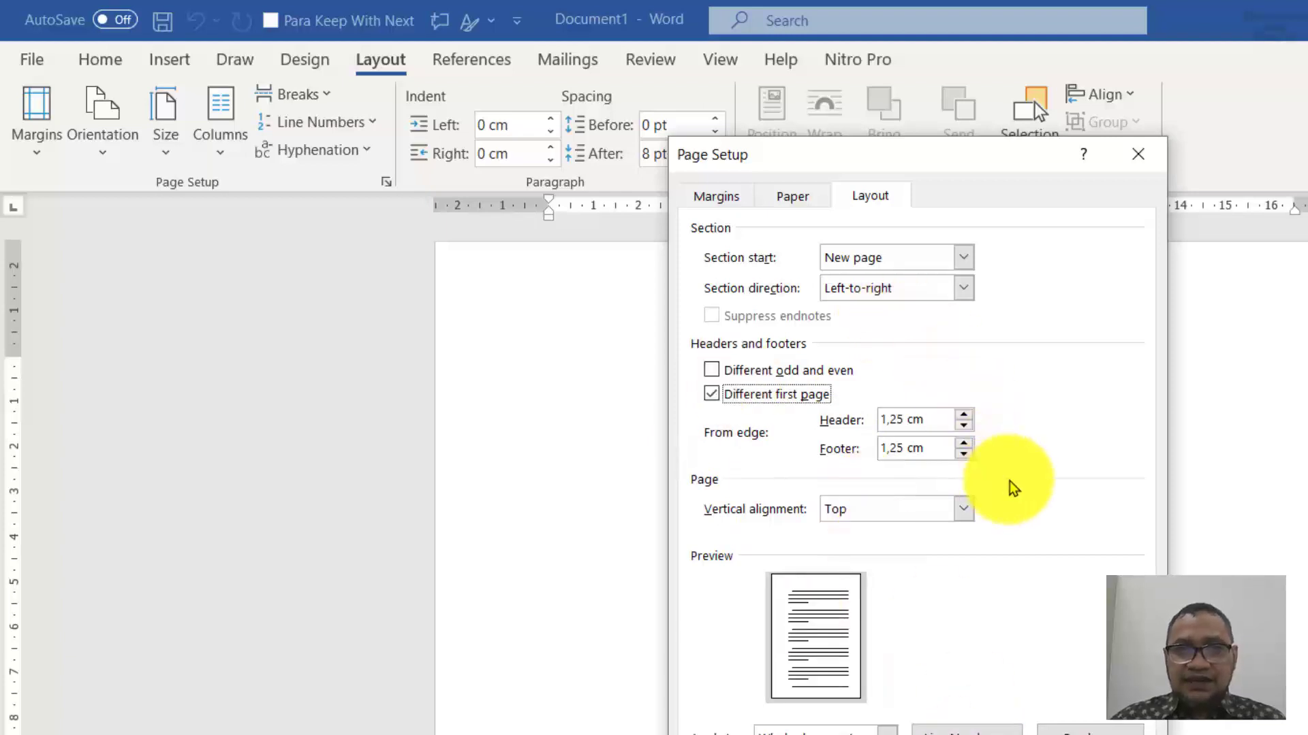
click(722, 197)
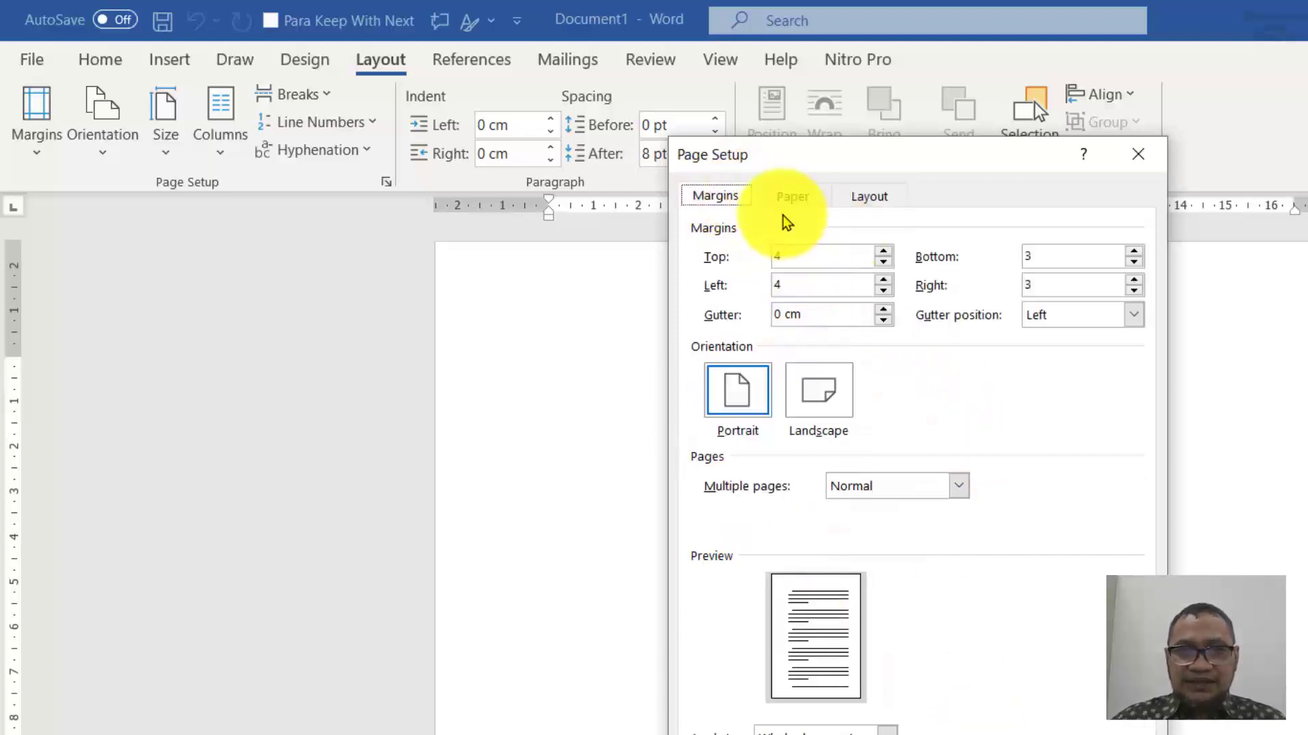
click(797, 204)
click(869, 199)
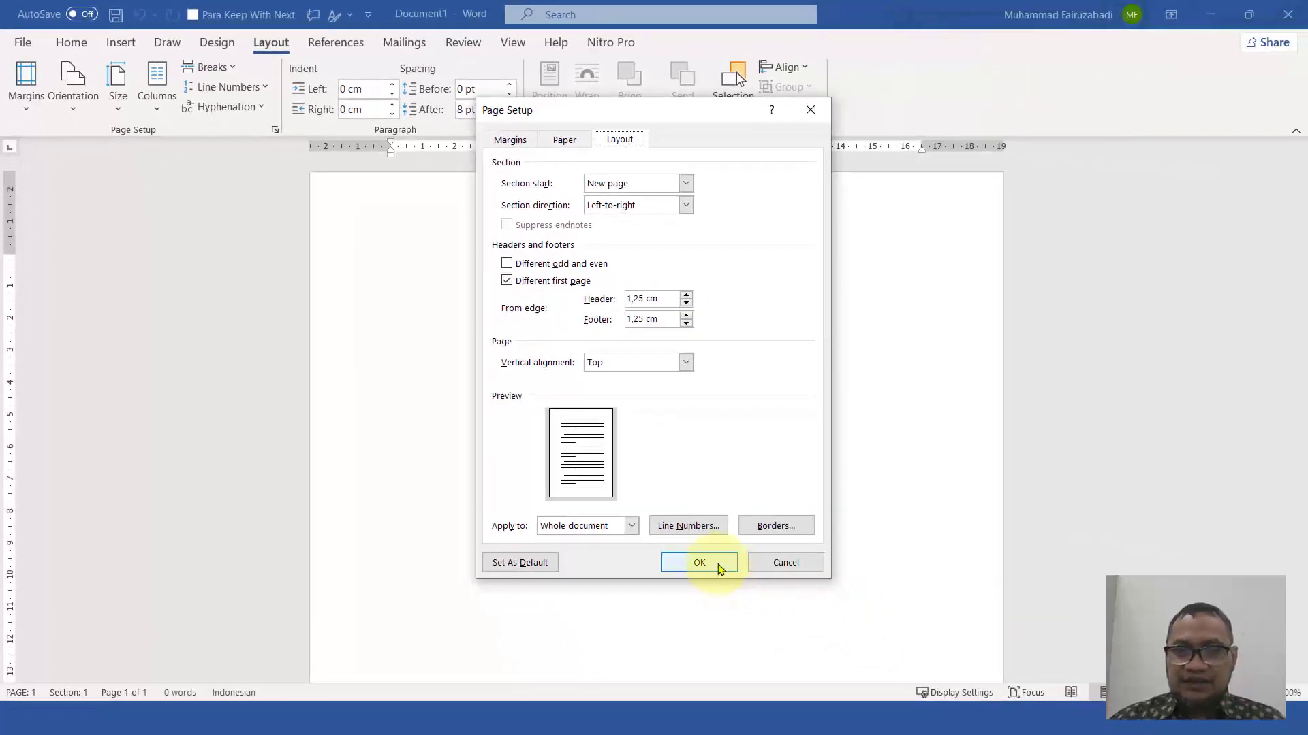
click(718, 568)
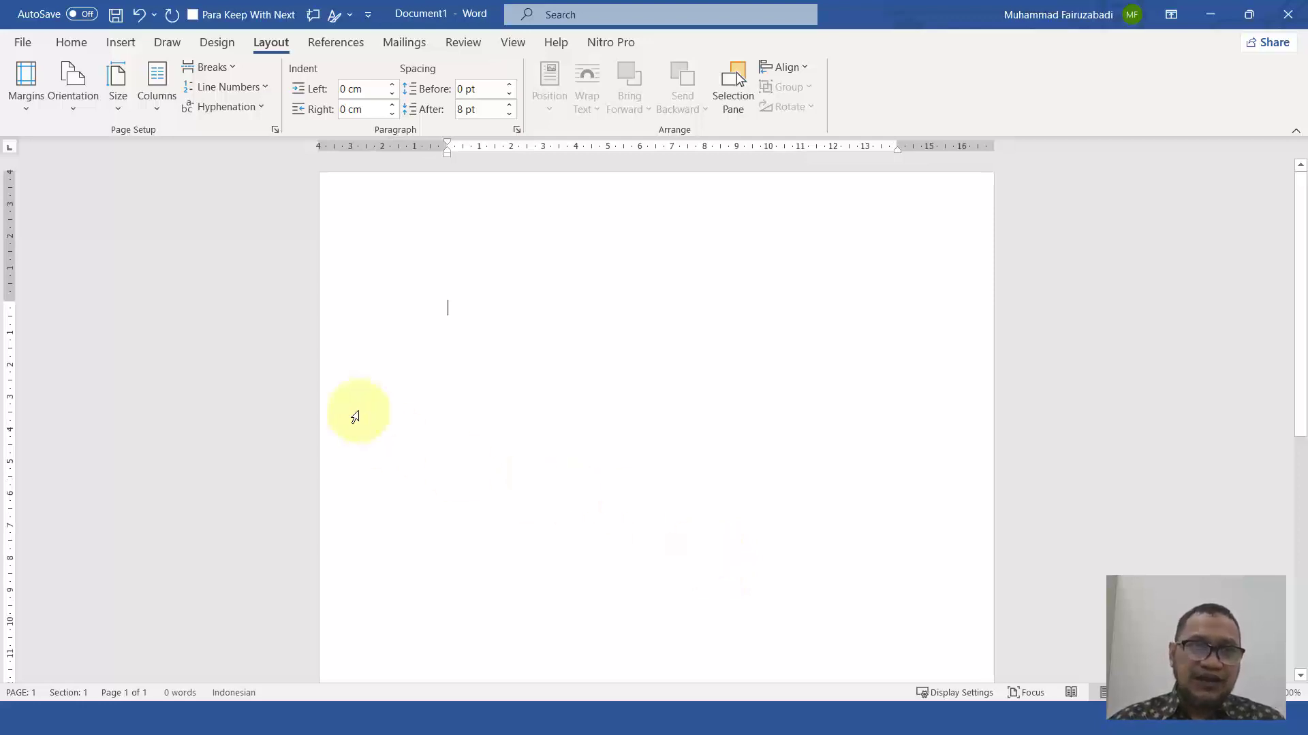
Set the font of the empty document to Times New Roman
click(76, 48)
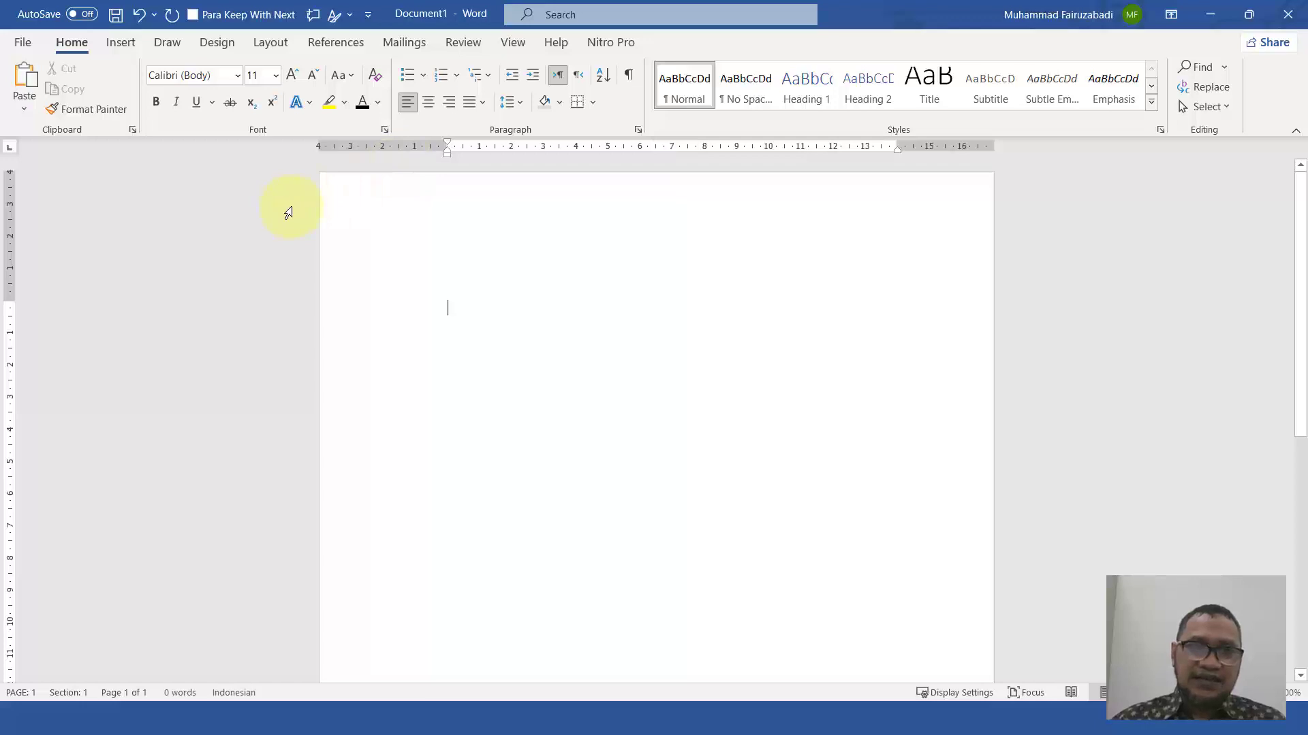
click(237, 76)
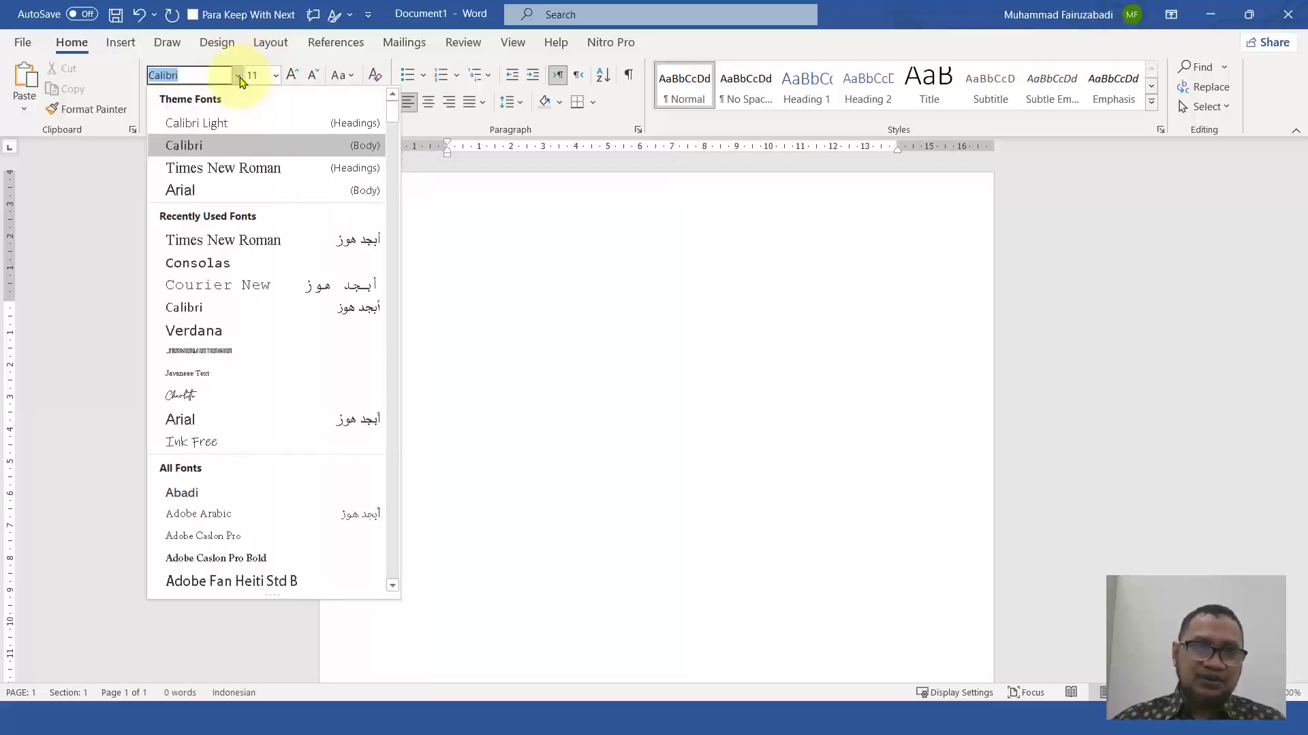
click(239, 170)
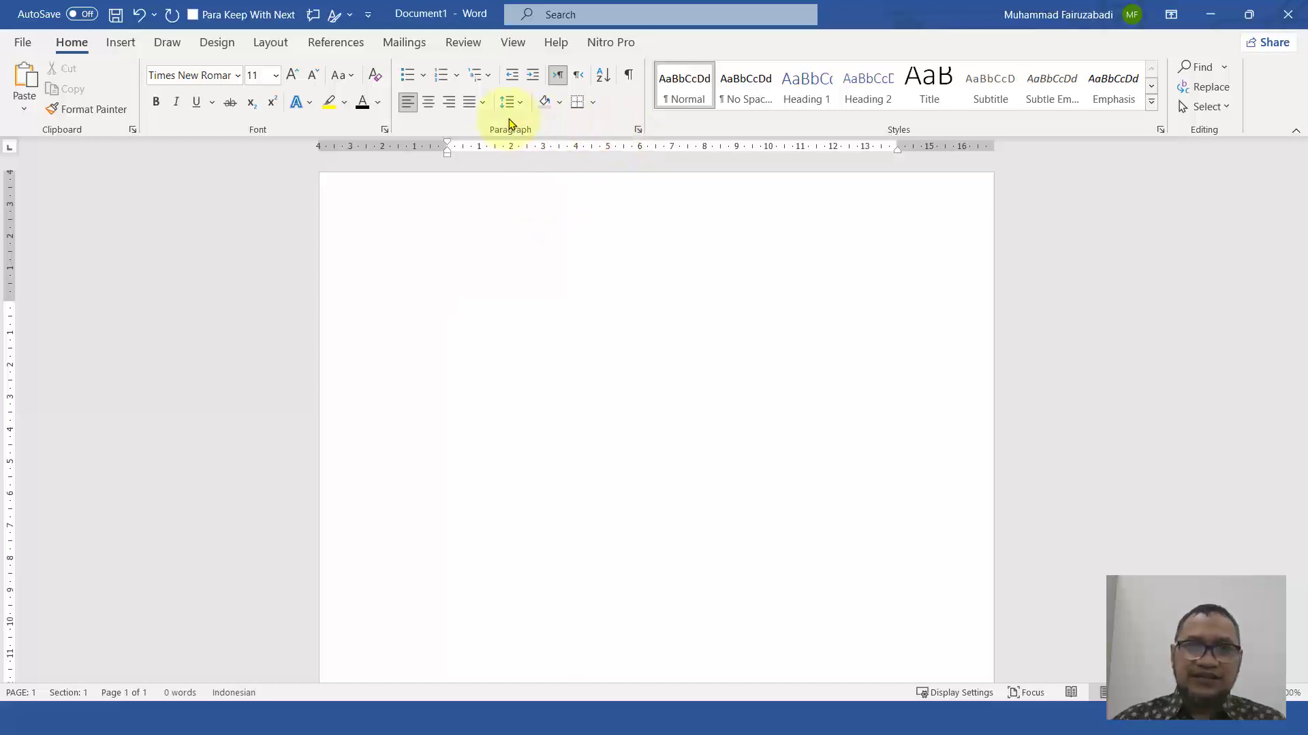
Format the paragraph with double line spacing, 0 pt spacing after and justified alignment
click(638, 130)
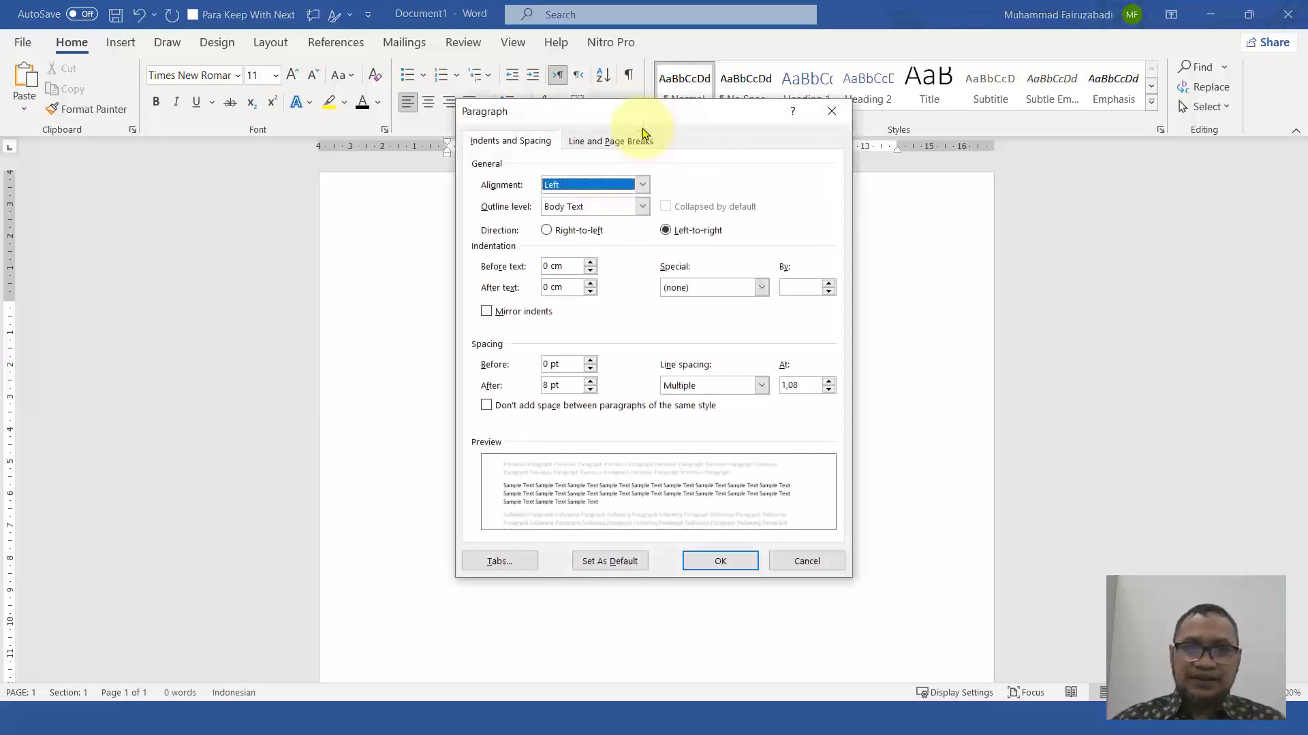
click(761, 386)
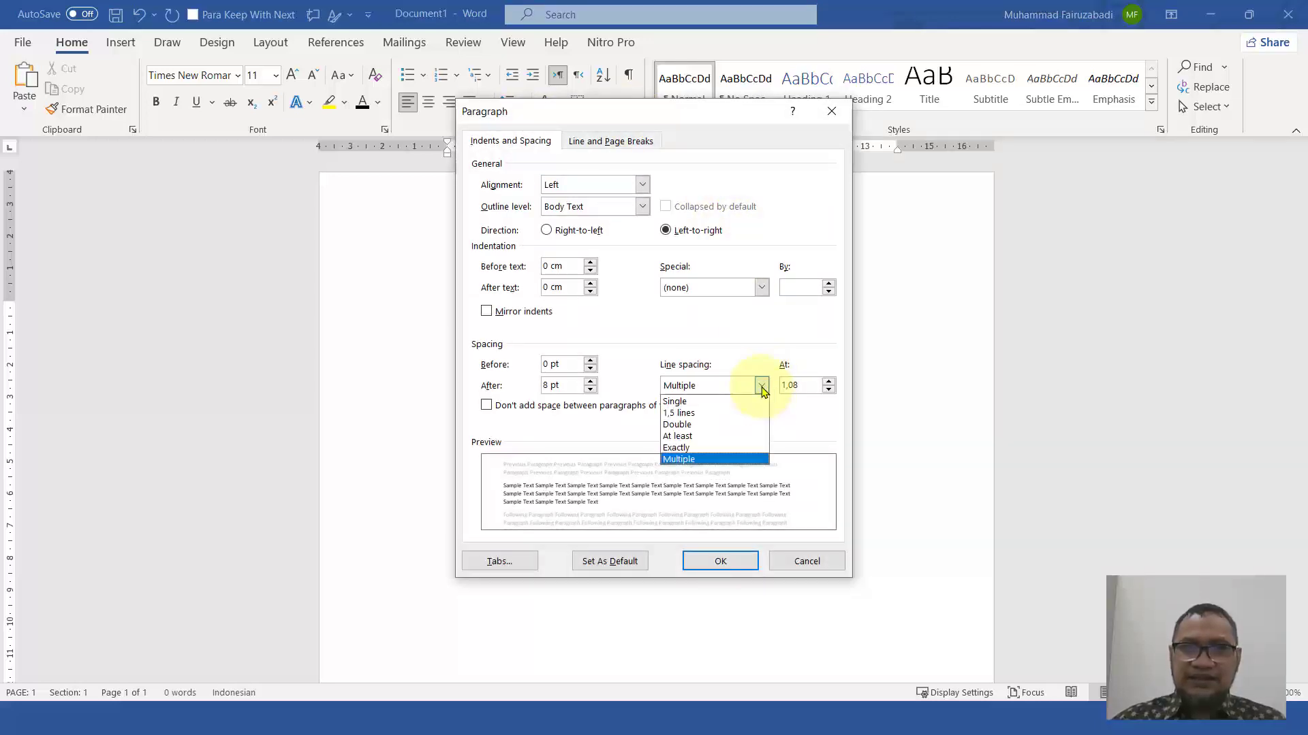
click(735, 425)
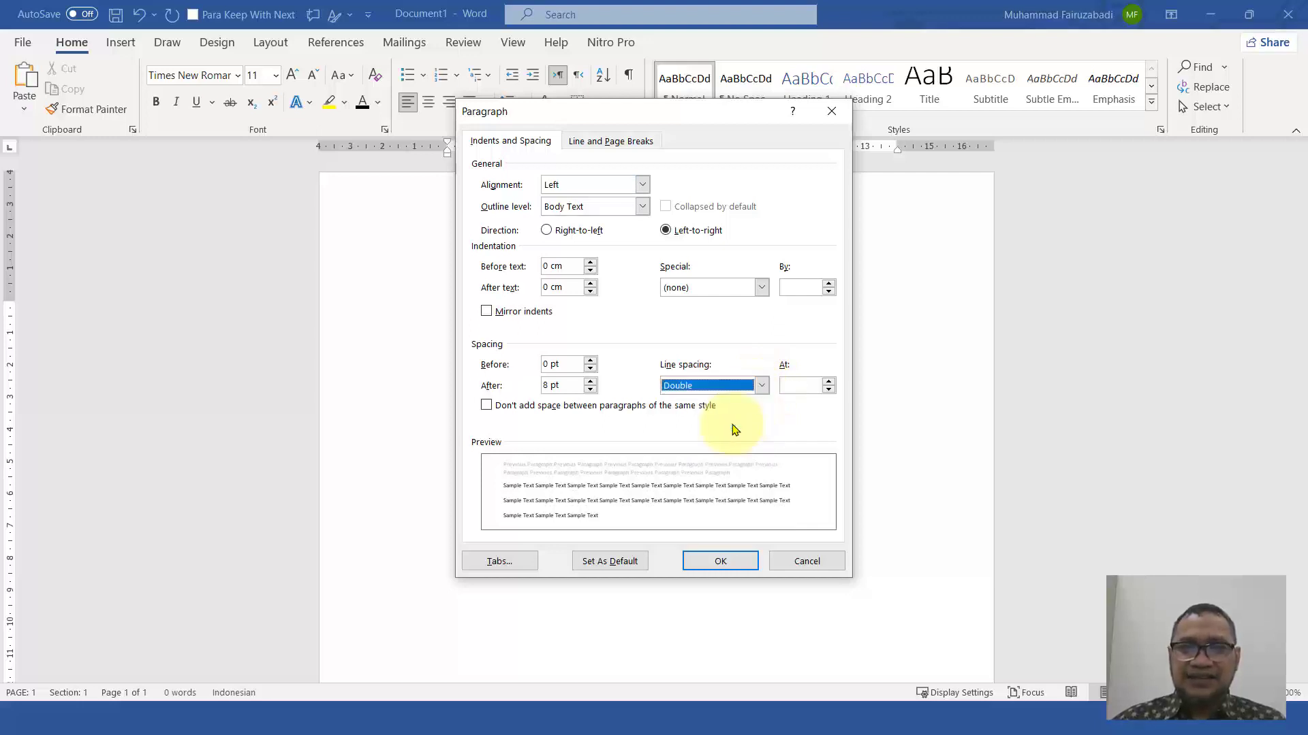
click(591, 390)
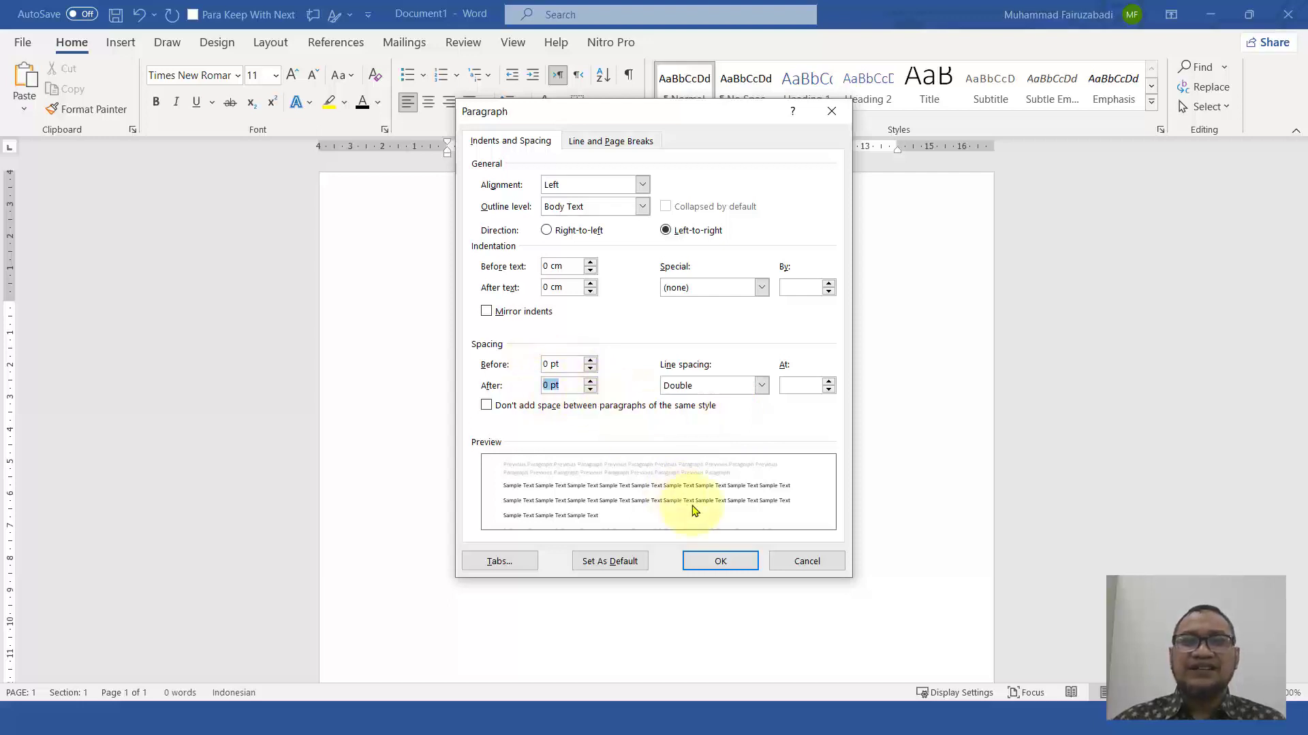
click(722, 562)
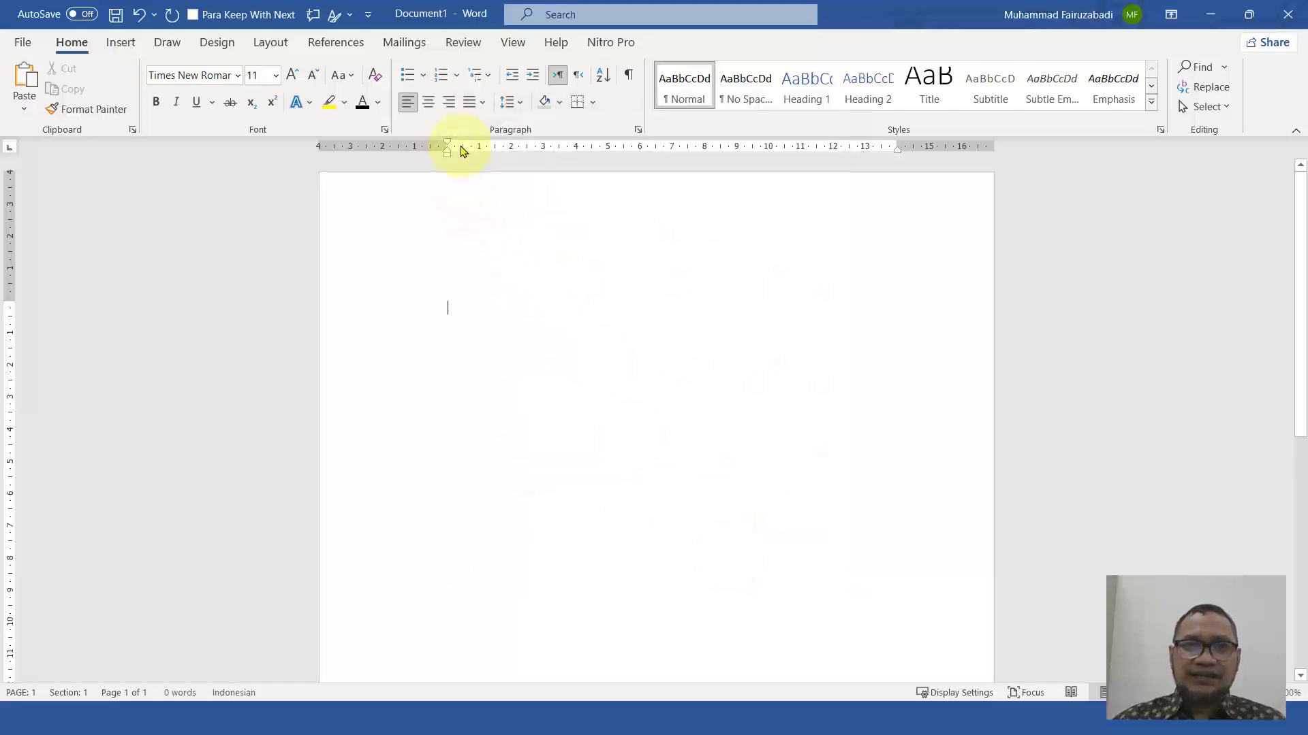
click(482, 102)
click(492, 127)
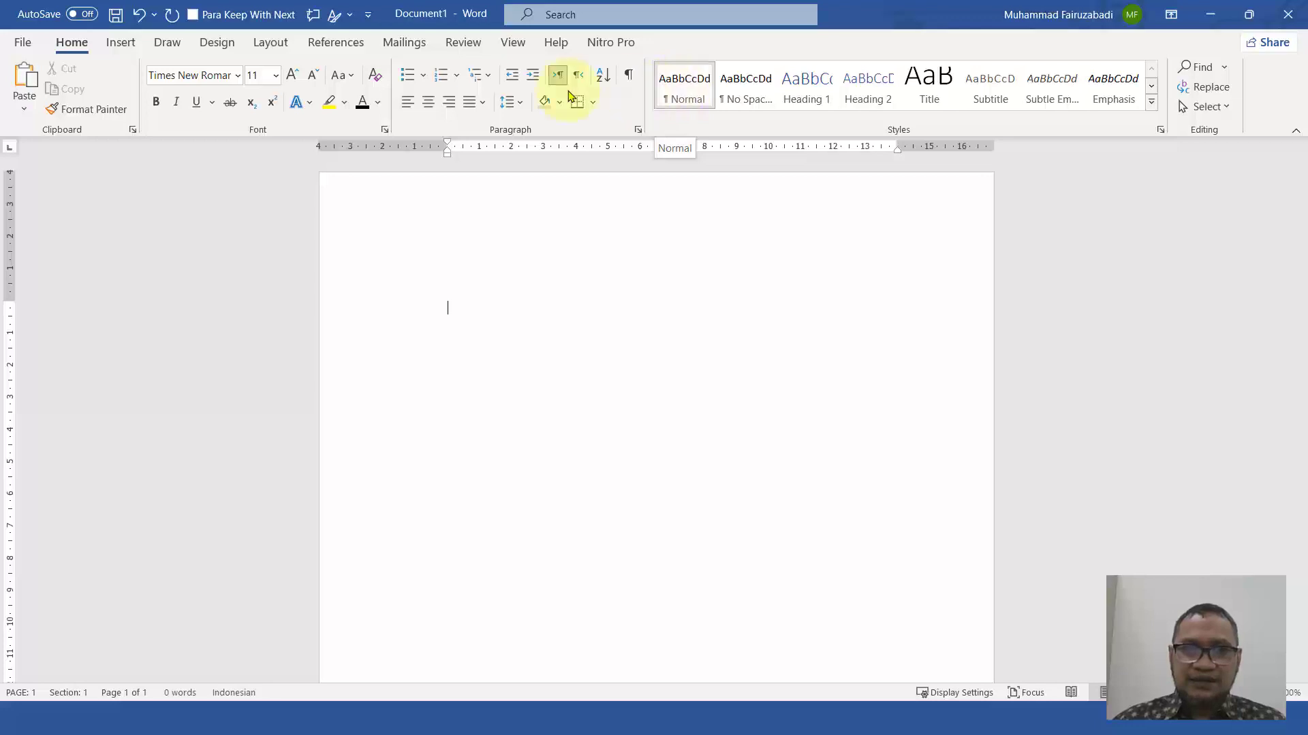
Set the font size to 12 and update the Normal style to match the current formatting
click(275, 76)
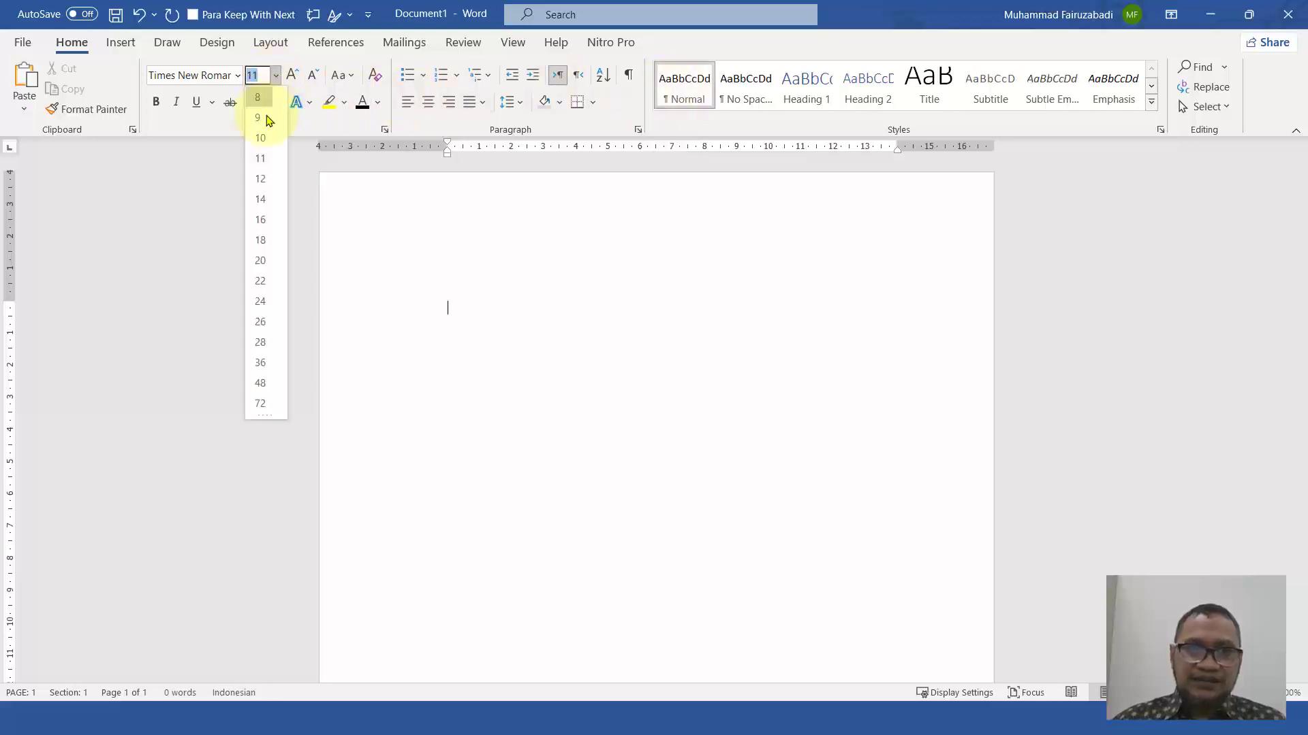
click(261, 179)
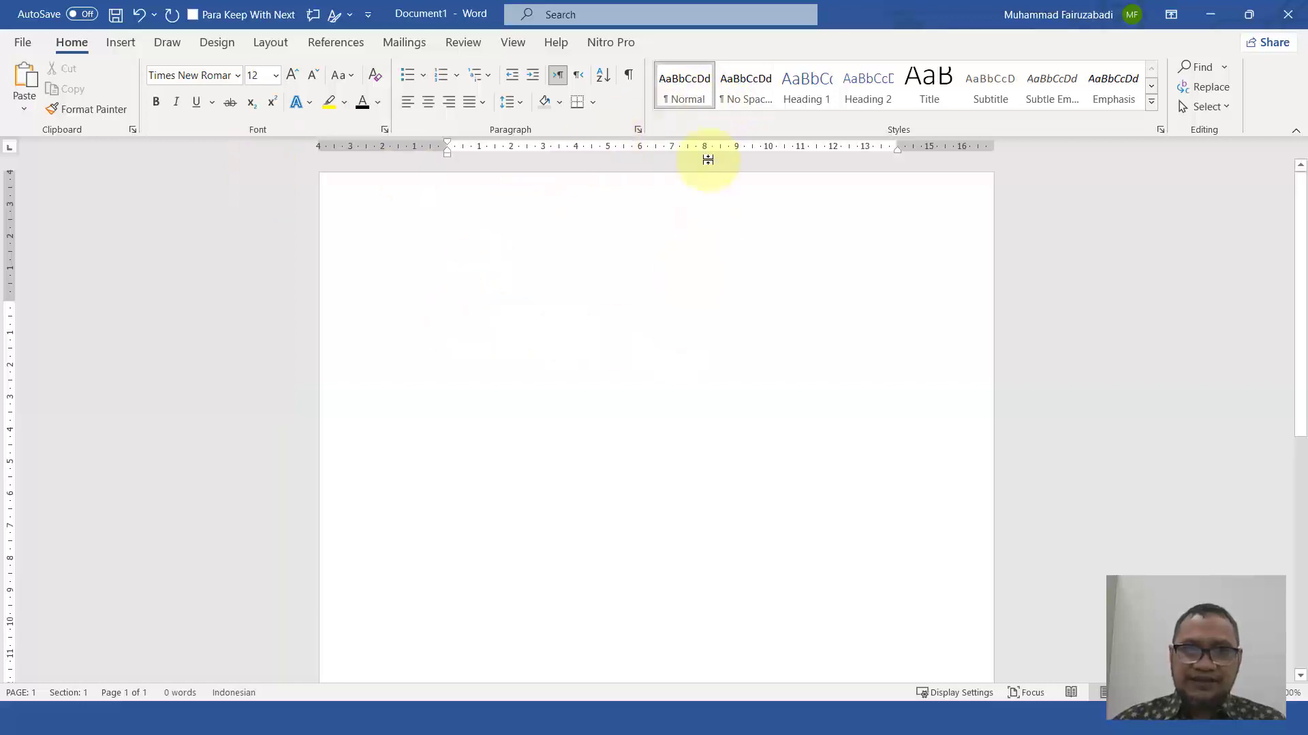
right_click(688, 91)
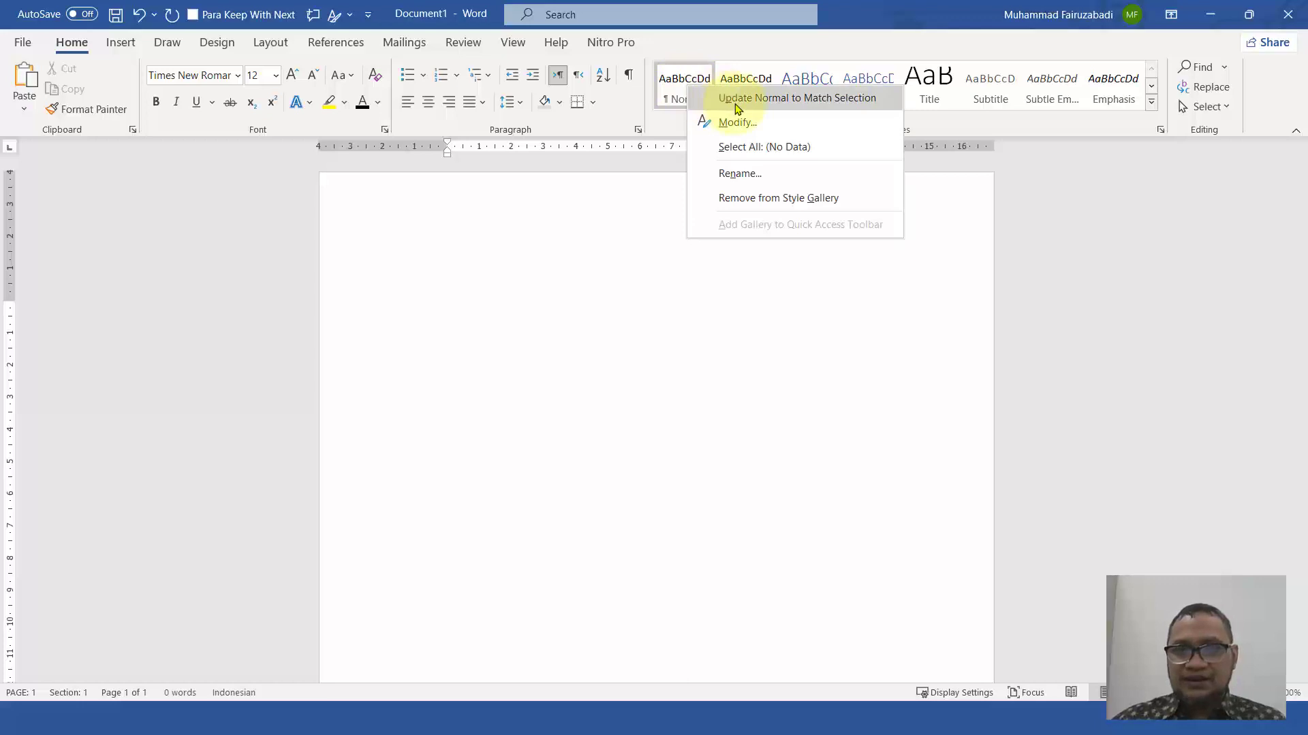
click(736, 104)
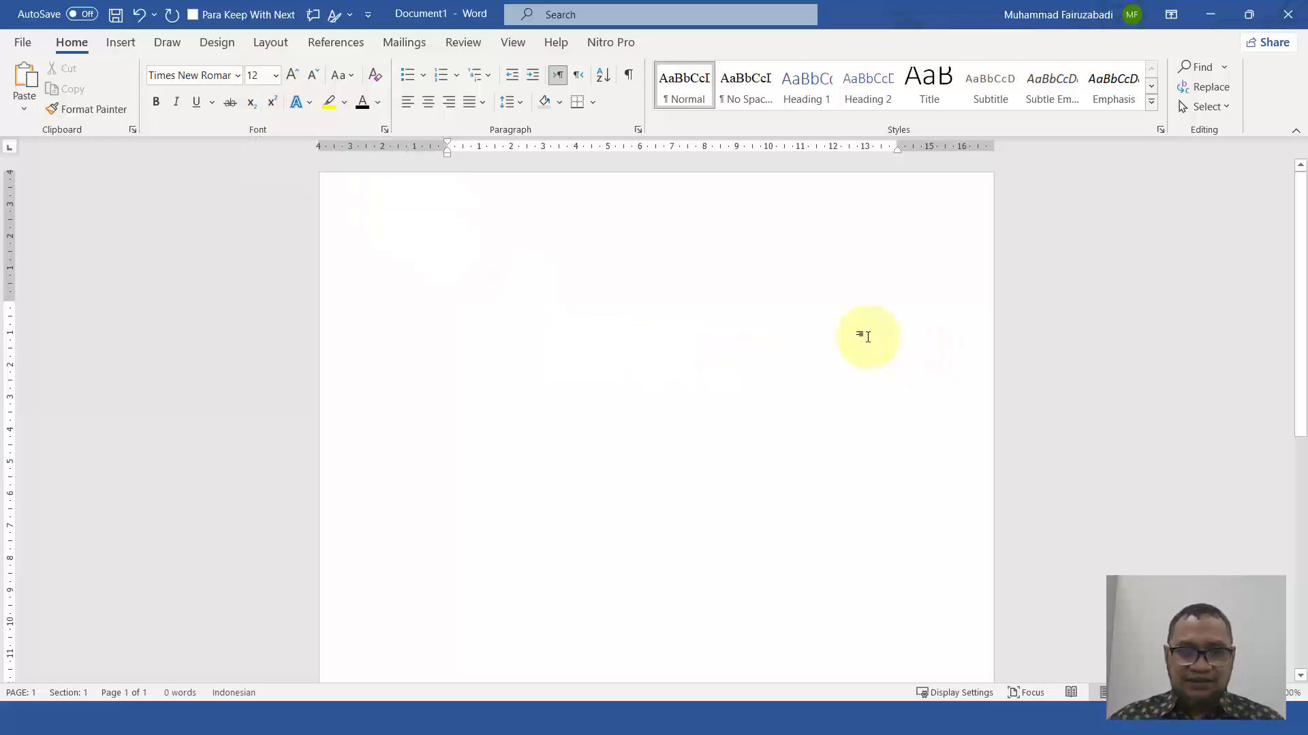
Write the sample sentence "Berikut ini adalah contoh style normal" and copy the whole sentence
text(Berikut ini adalah contoh style normal)
key(ctrl+shift+Left)
key(ctrl+shift+Left)
key(ctrl+shift+Left)
key(ctrl+shift+Left)
key(ctrl+shift+Left)
key(ctrl+shift+Left)
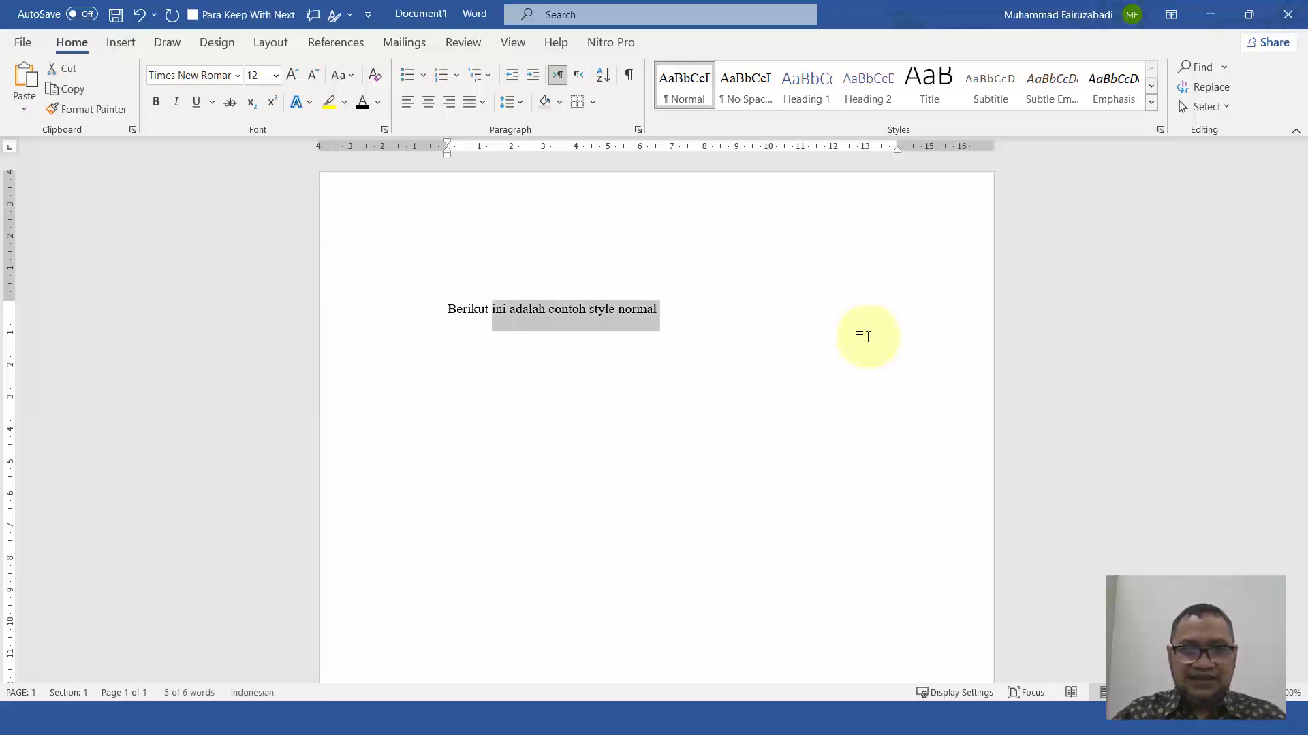
key(Right)
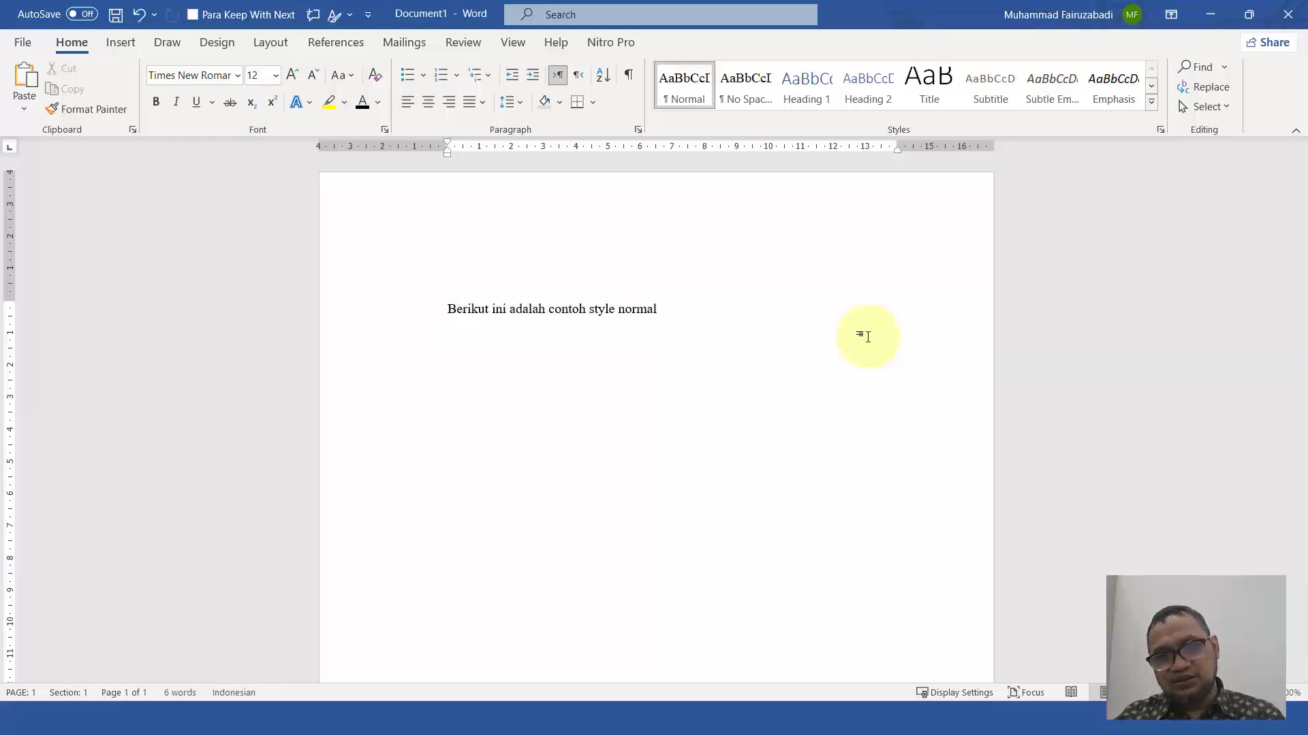
Paste the sample sentence four times after the original and join the third line onto the second
key(ctrl+v)
key(ctrl+v)
key(ctrl+v)
key(ctrl+v)
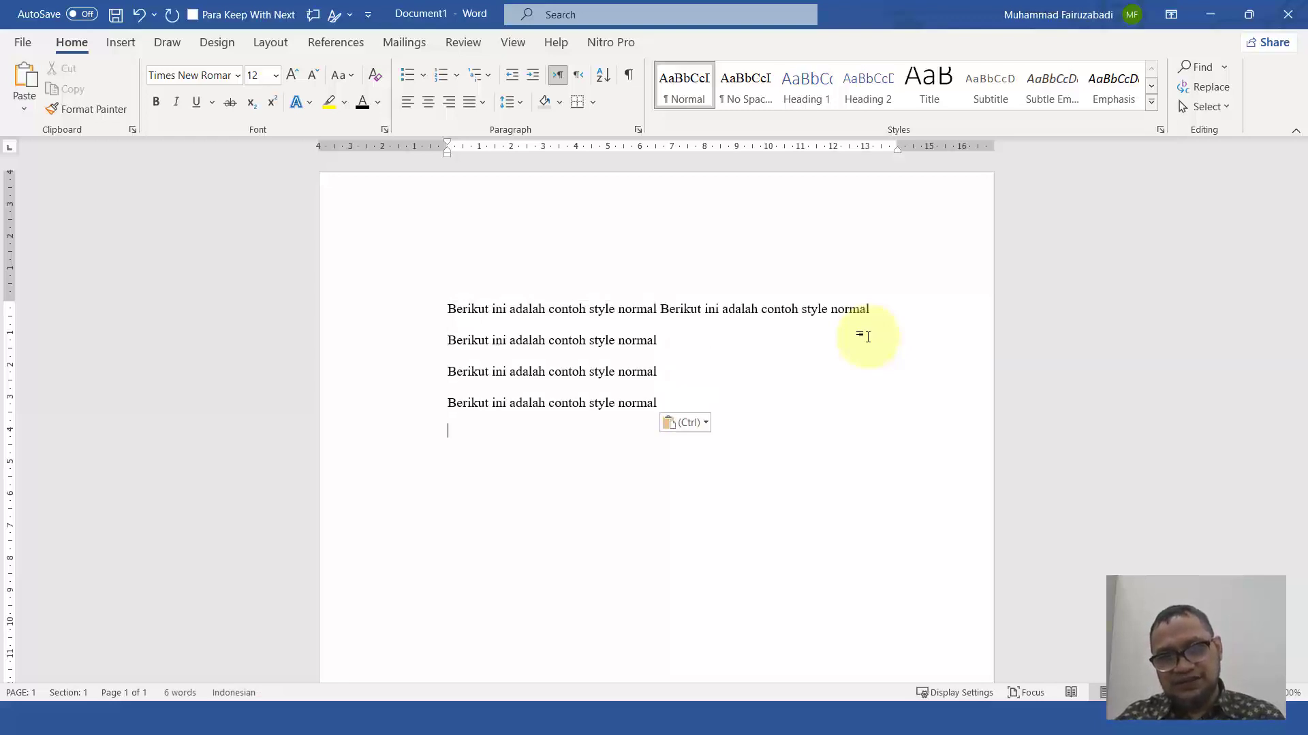
key(Up)
key(Up)
key(BackSpace)
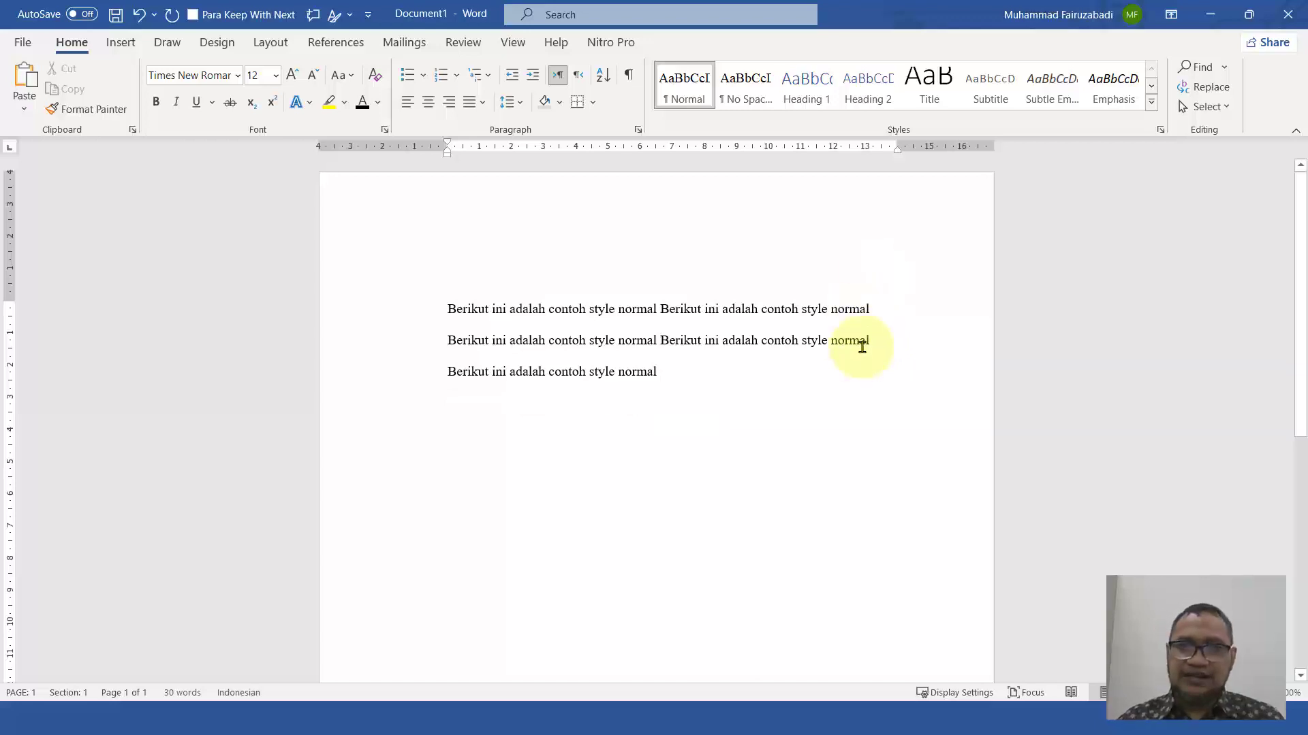
click(837, 339)
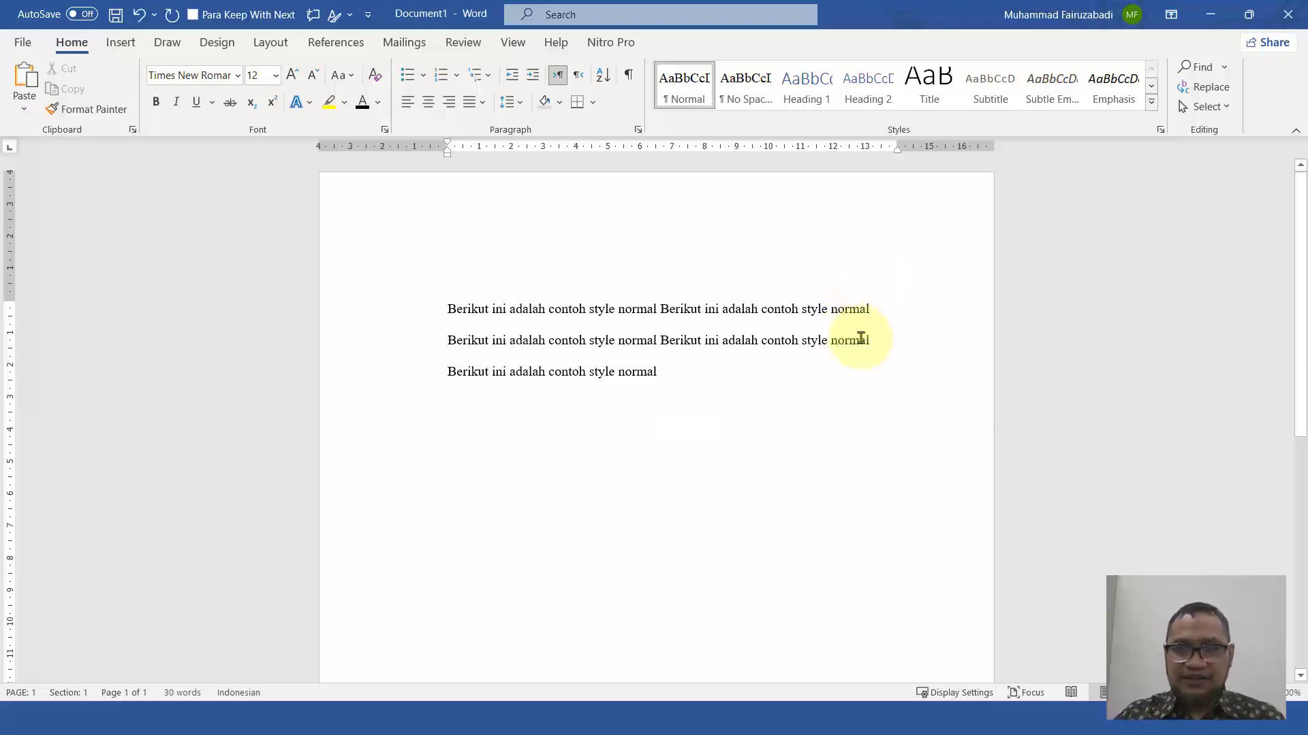
Add the word "Sekali" at the end of the first line
text(se)
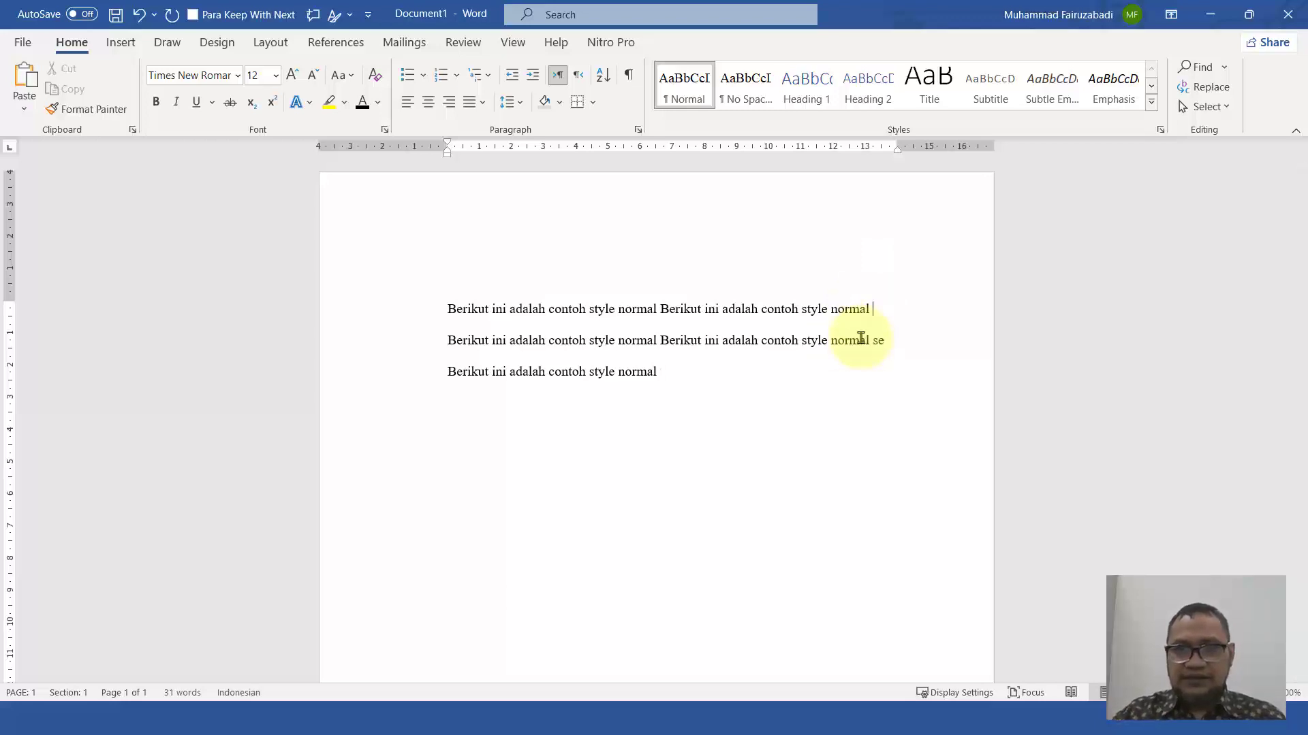
key(BackSpace)
text(Sekali)
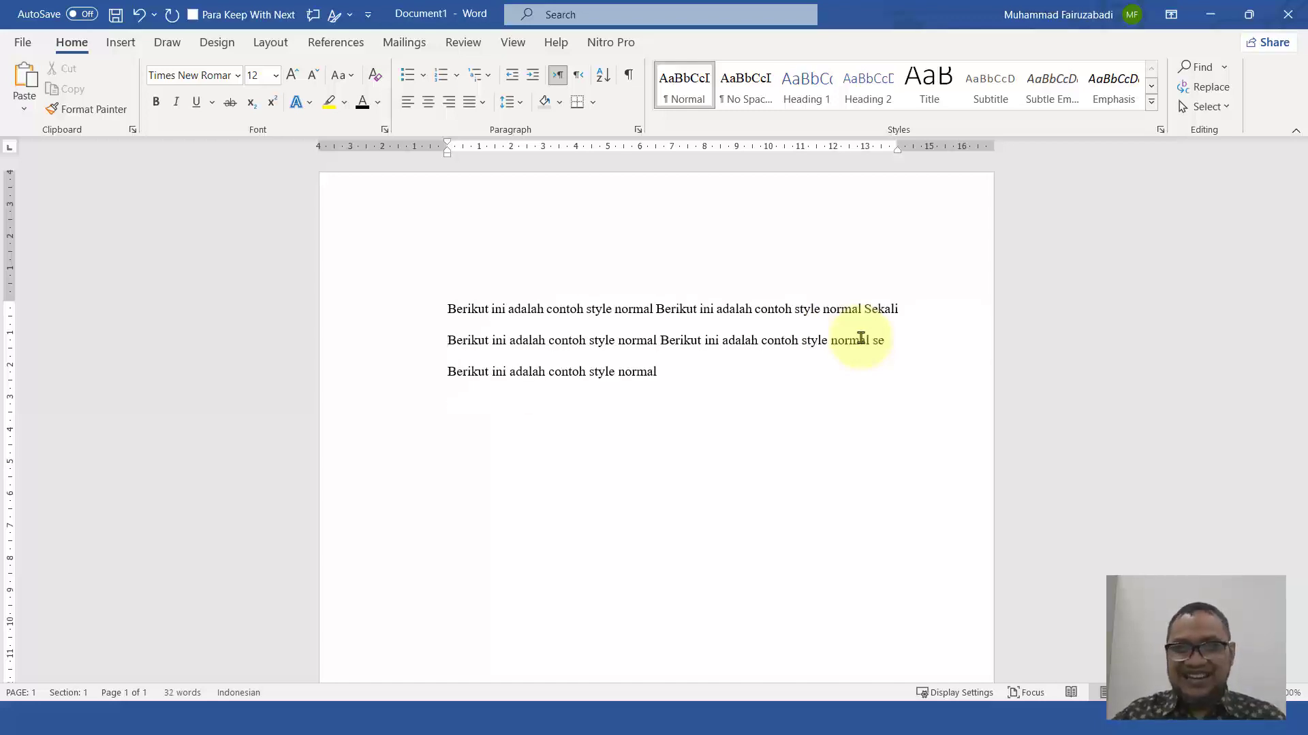
Replace the stray "se" ending the second line with "banget" and join the last sentence onto that line
click(913, 338)
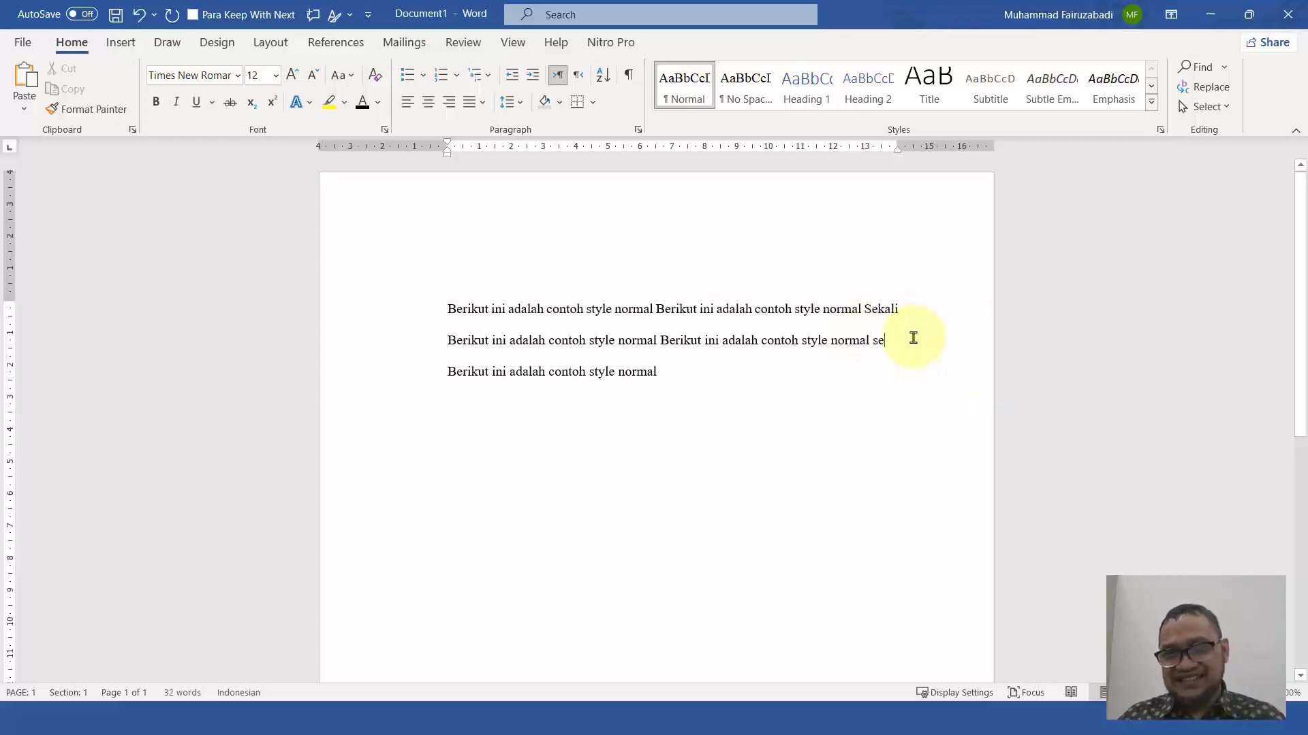
text(sua)
key(BackSpace)
key(BackSpace)
key(BackSpace)
key(BackSpace)
key(BackSpace)
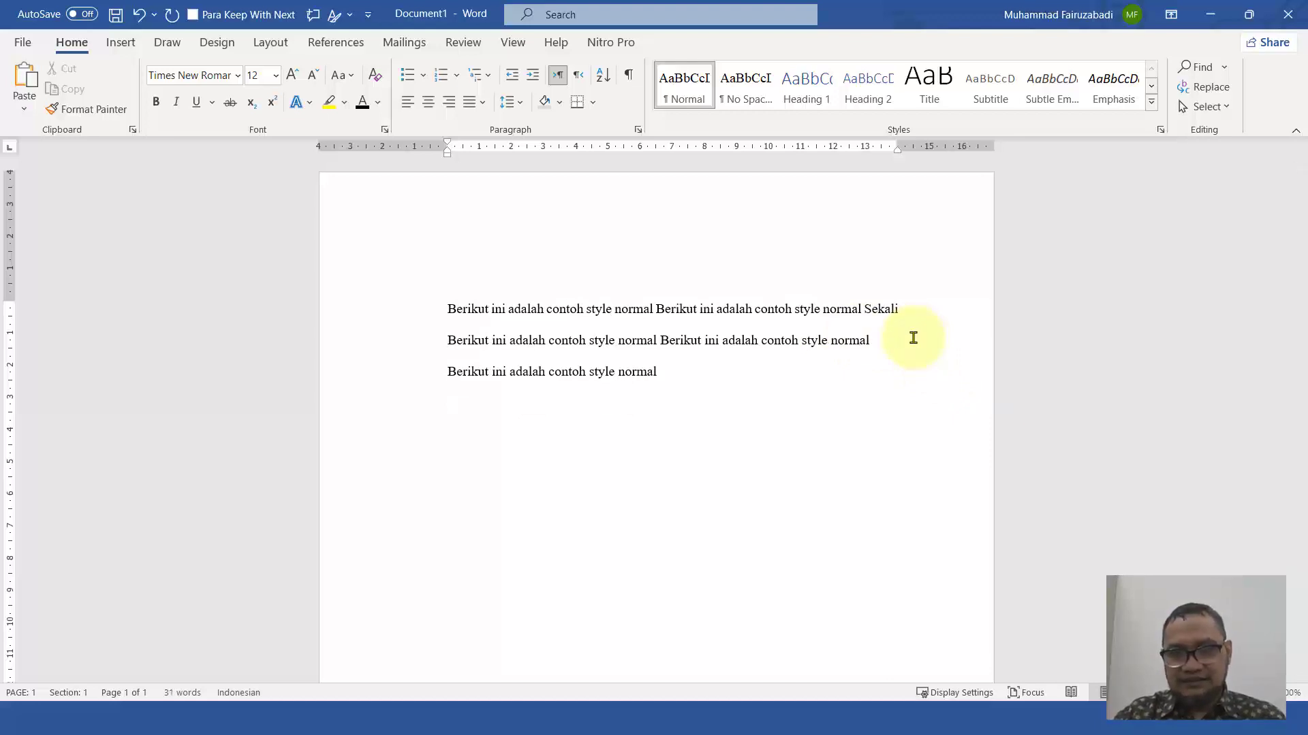
text(banger)
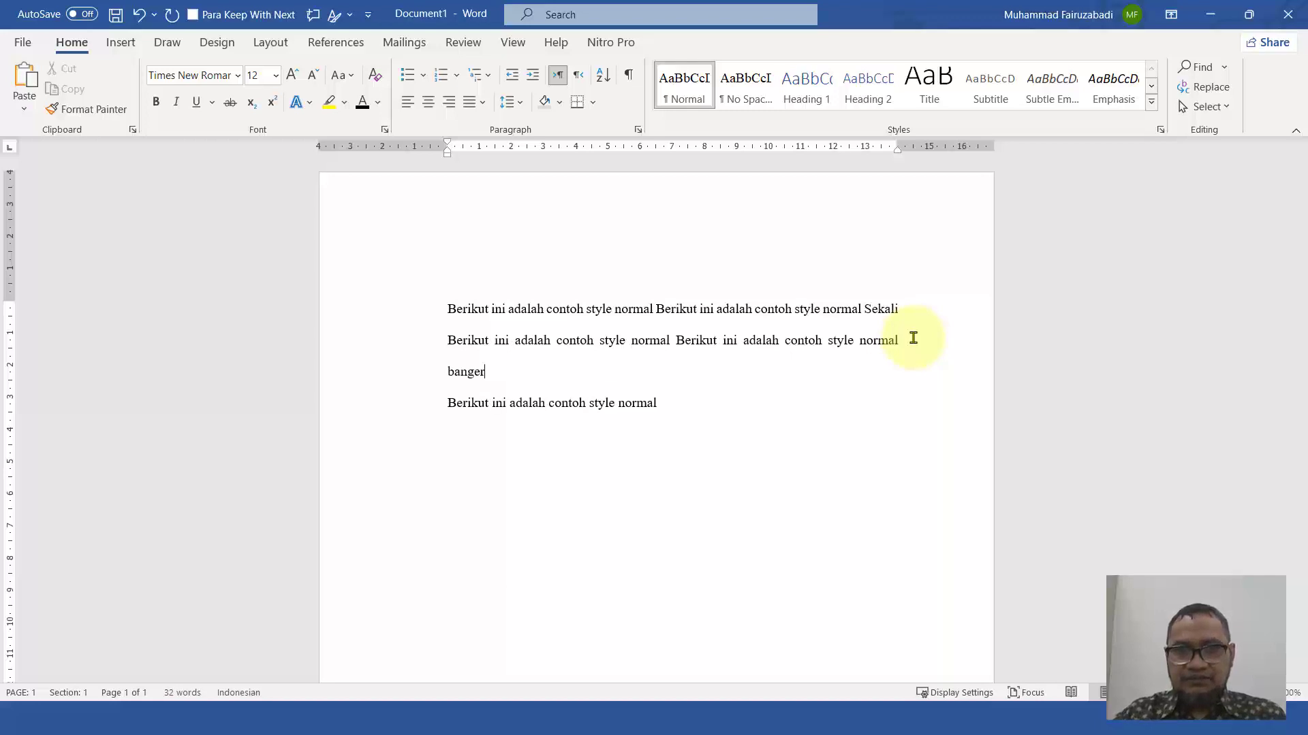
key(BackSpace)
text(t)
key(Delete)
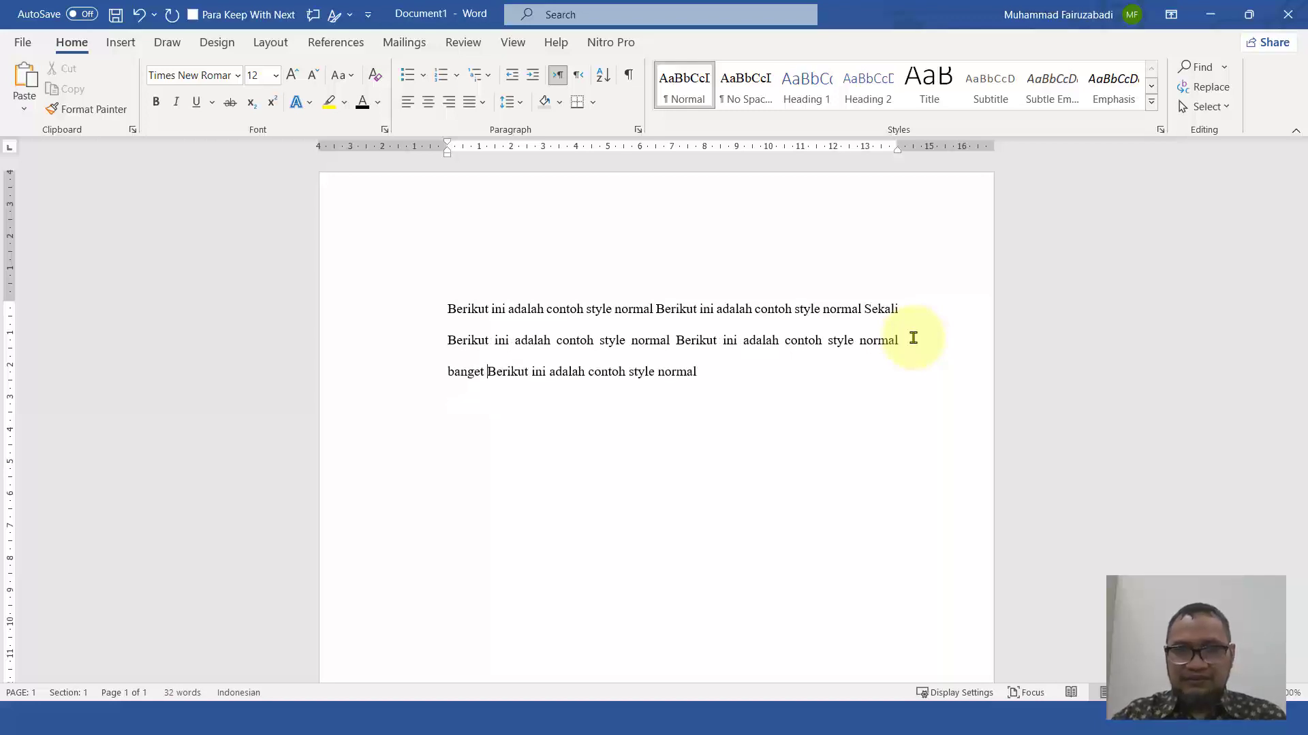
Enlarge the whole sample paragraph to 18 pt and reset it by reapplying the Normal style
drag(420, 309, 472, 397)
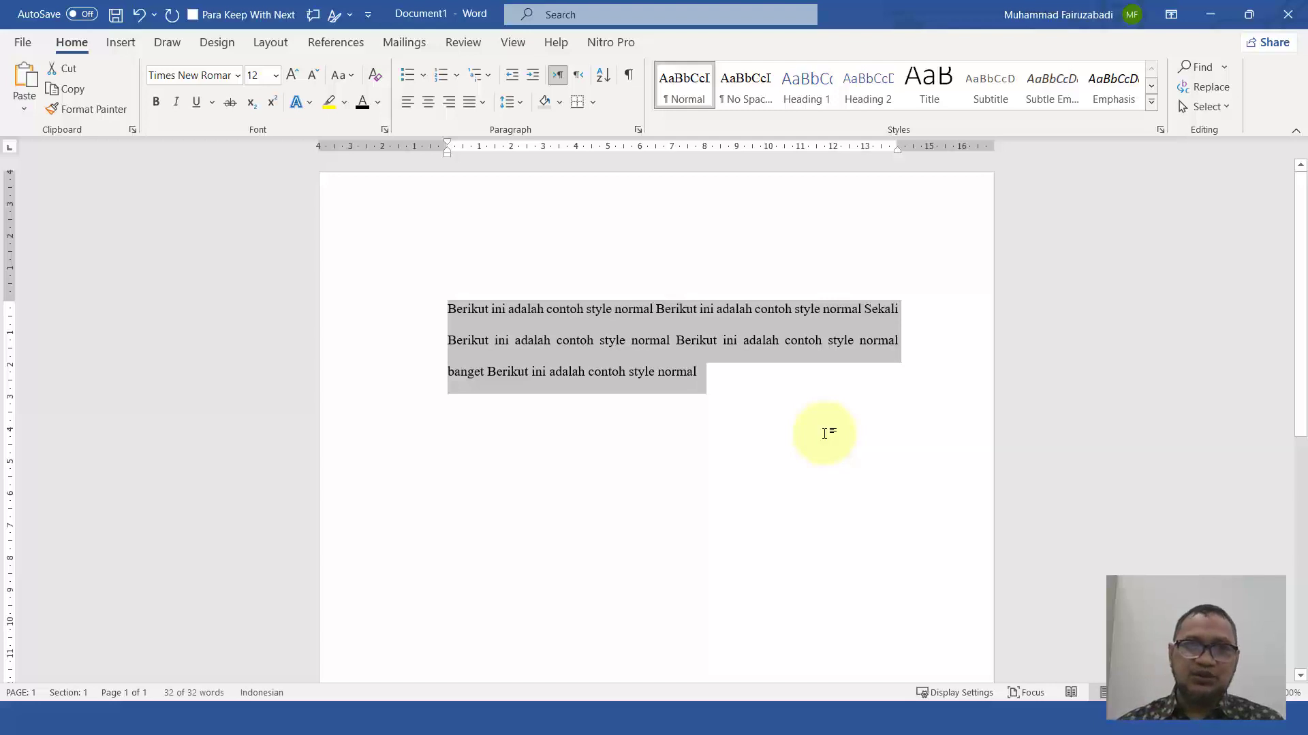
click(291, 76)
click(291, 77)
click(291, 76)
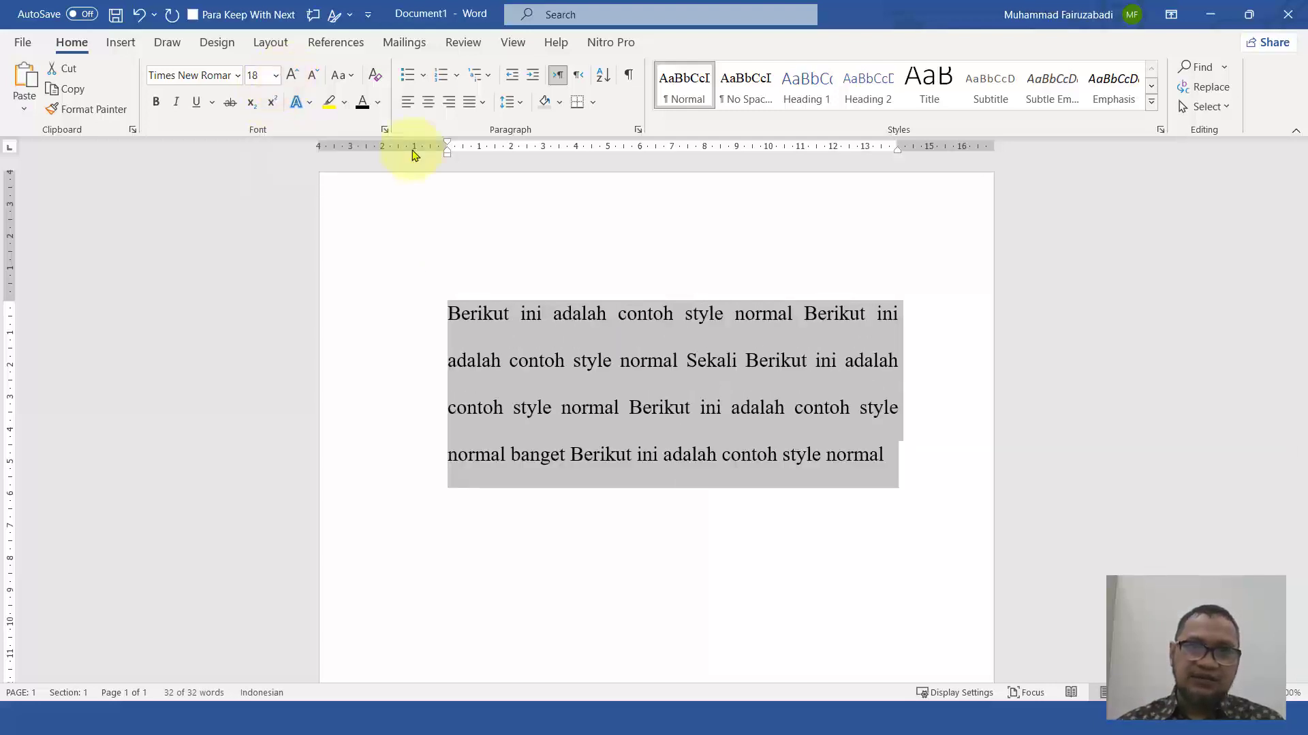
click(686, 96)
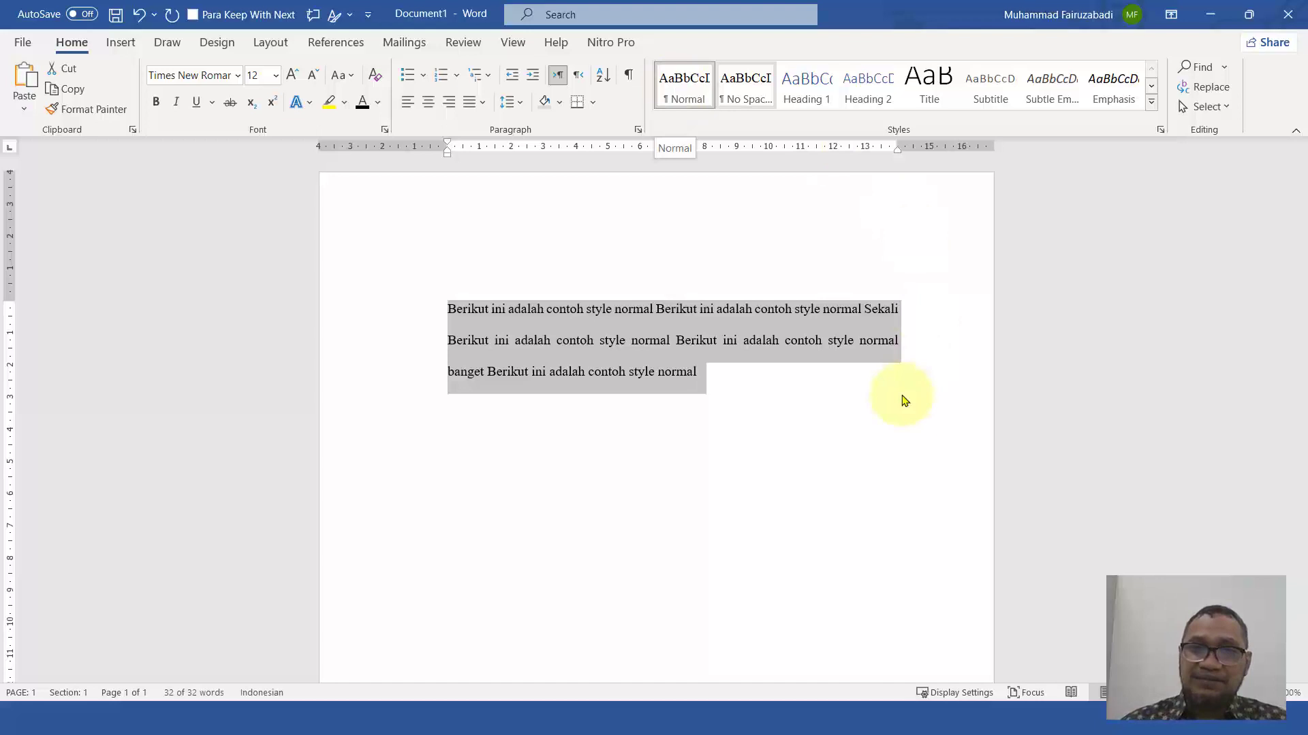
right_click(690, 93)
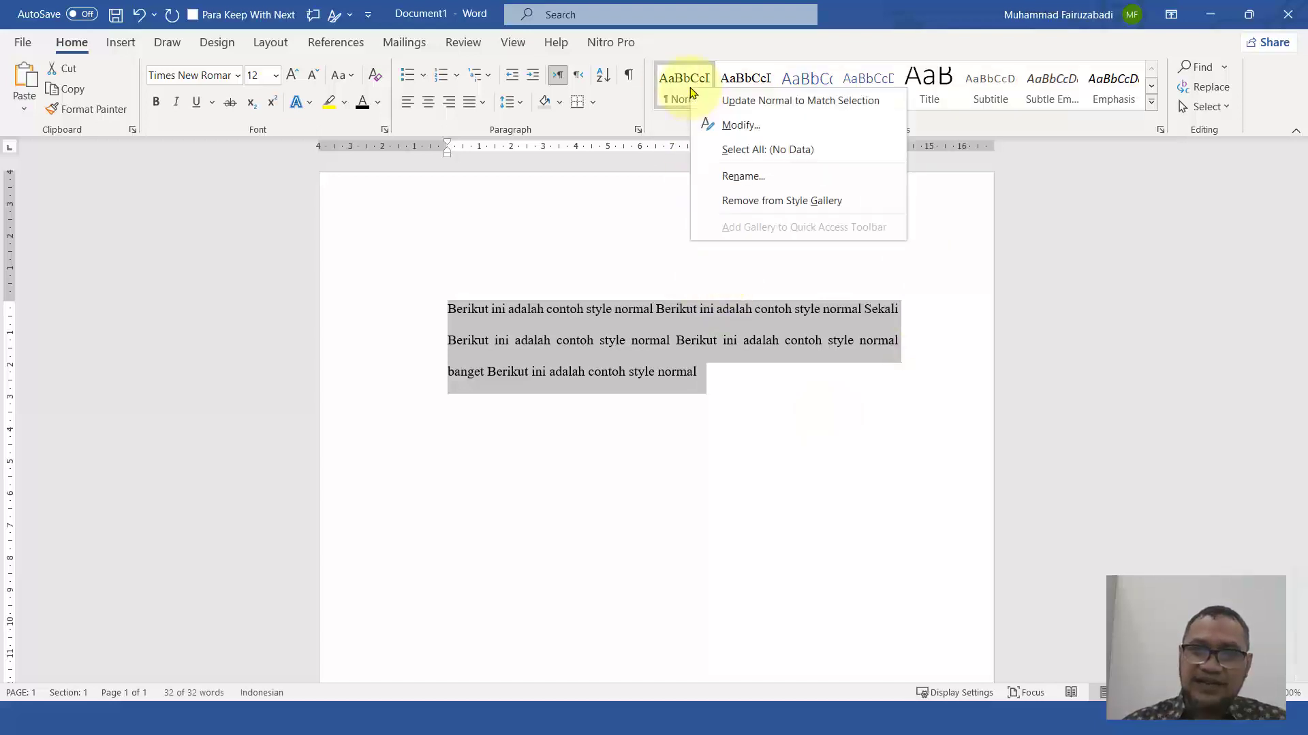
click(745, 393)
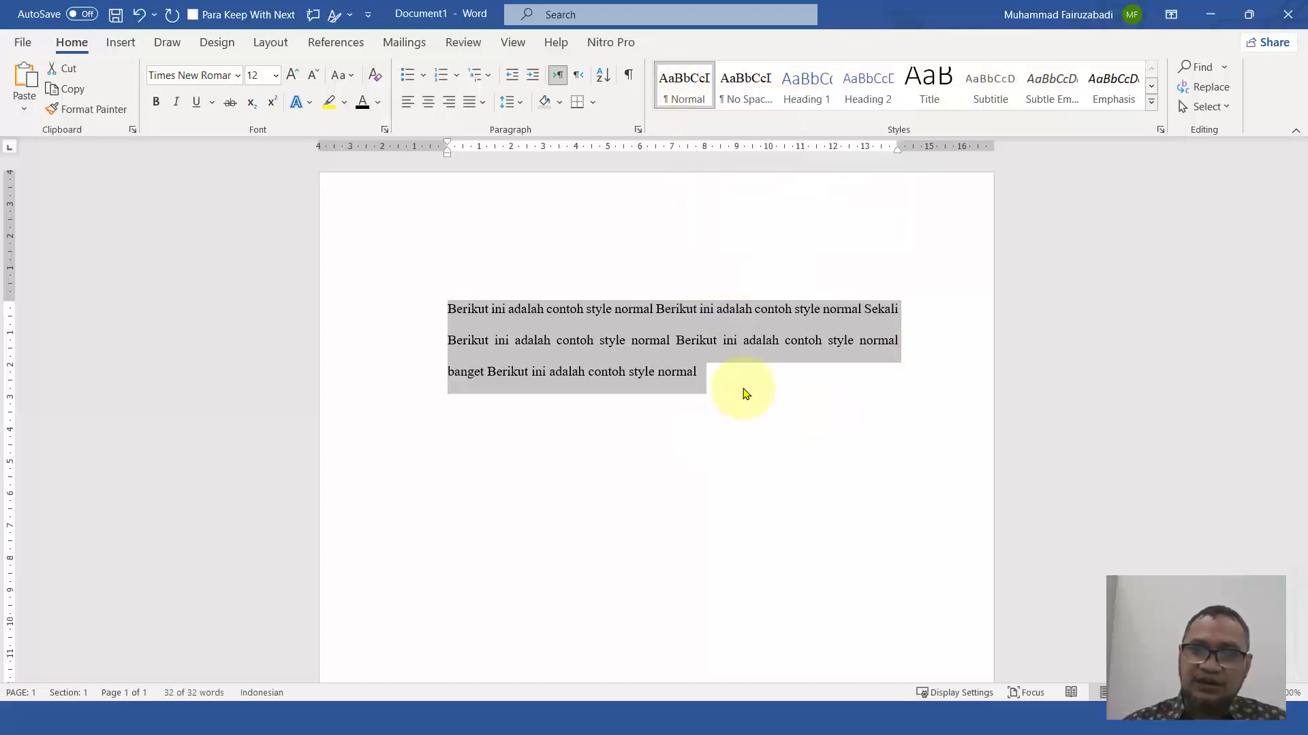
Start a numbered list in the "1." format below the paragraph and enter two items of random filler text
click(752, 376)
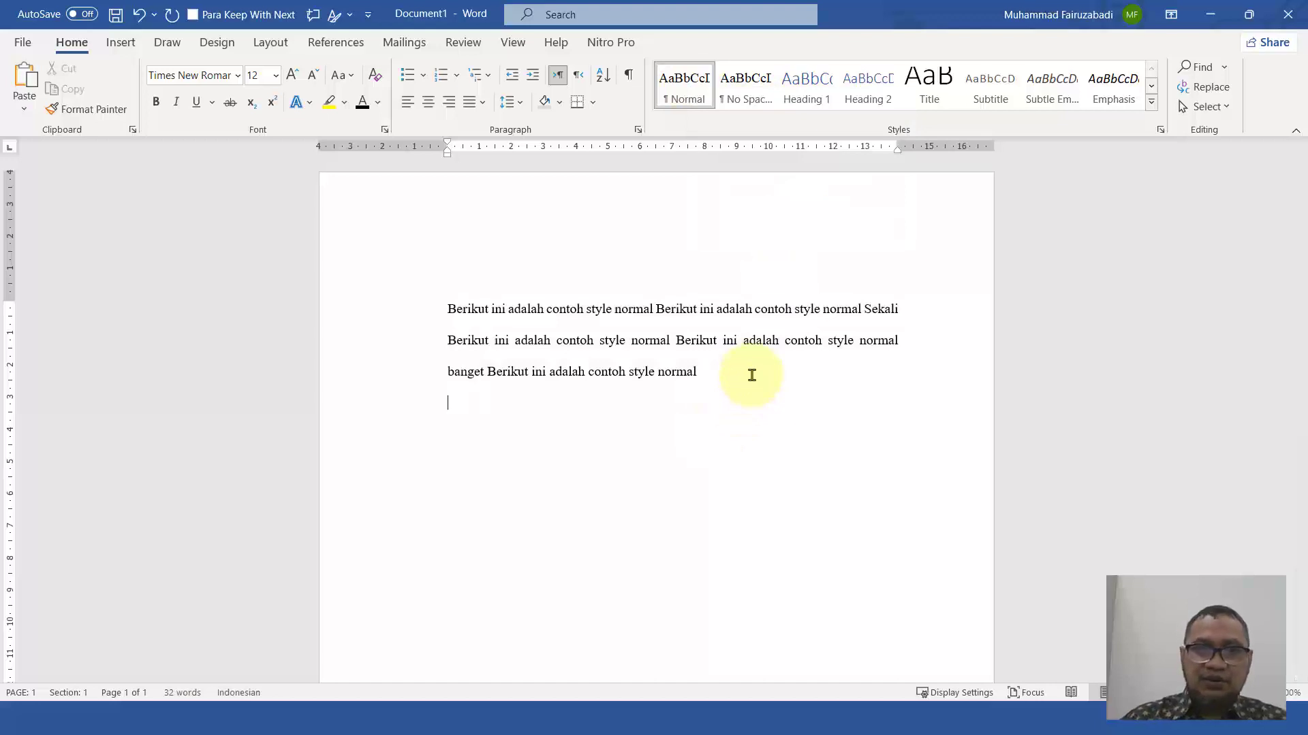
key(Return)
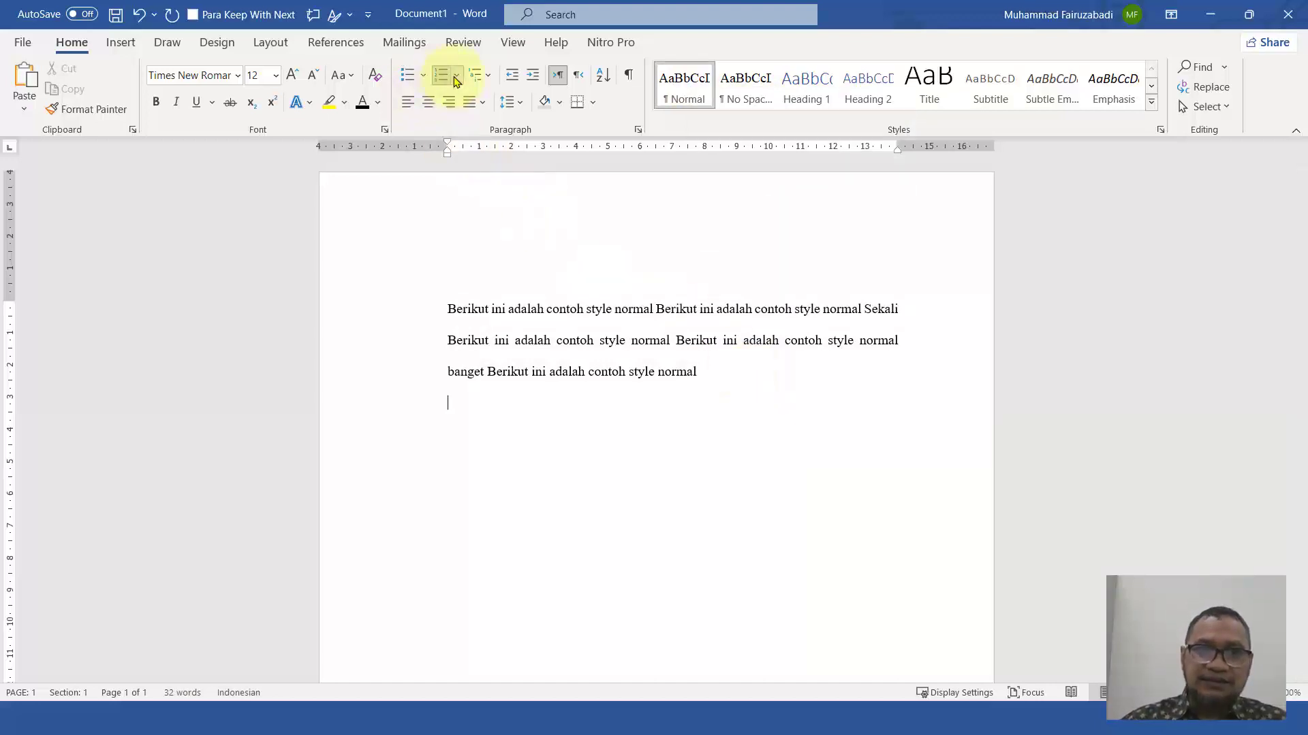
click(457, 76)
click(590, 160)
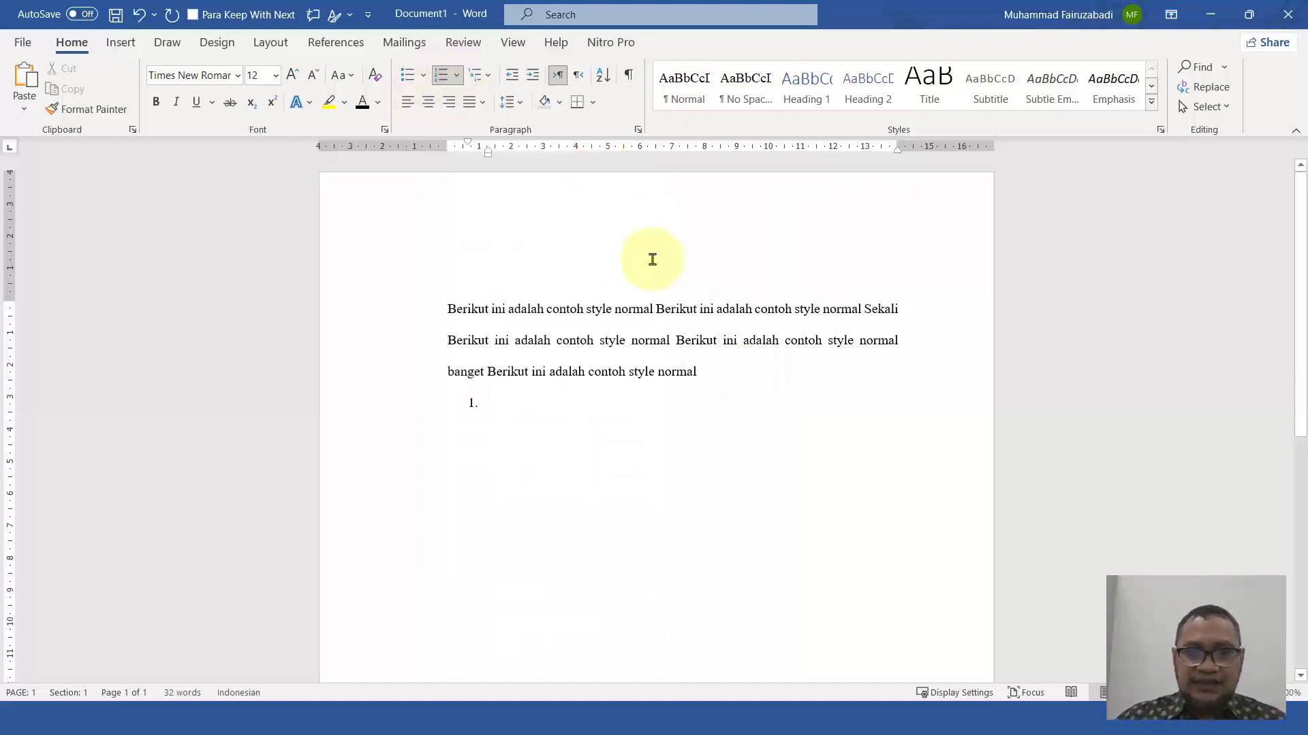
text(snkclzkclkncnzlczlkcn xcxlkcznclkczlc)
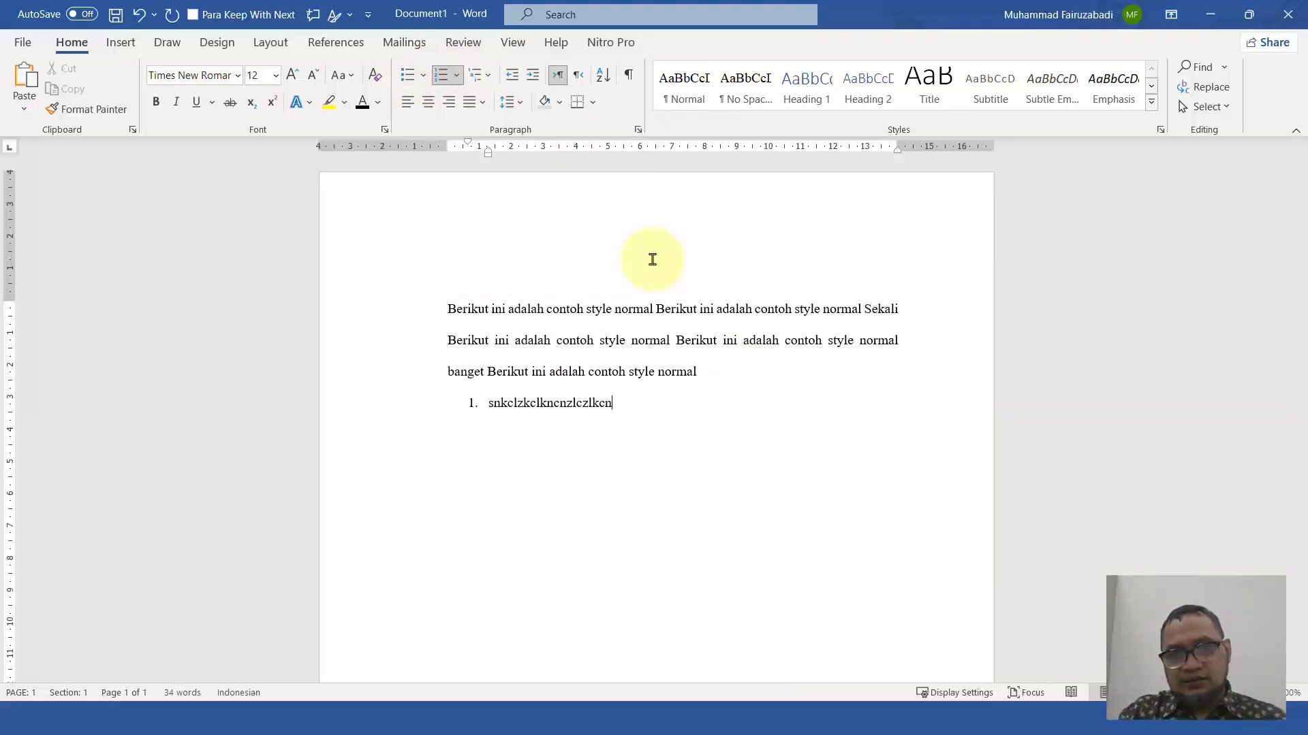
key(Return)
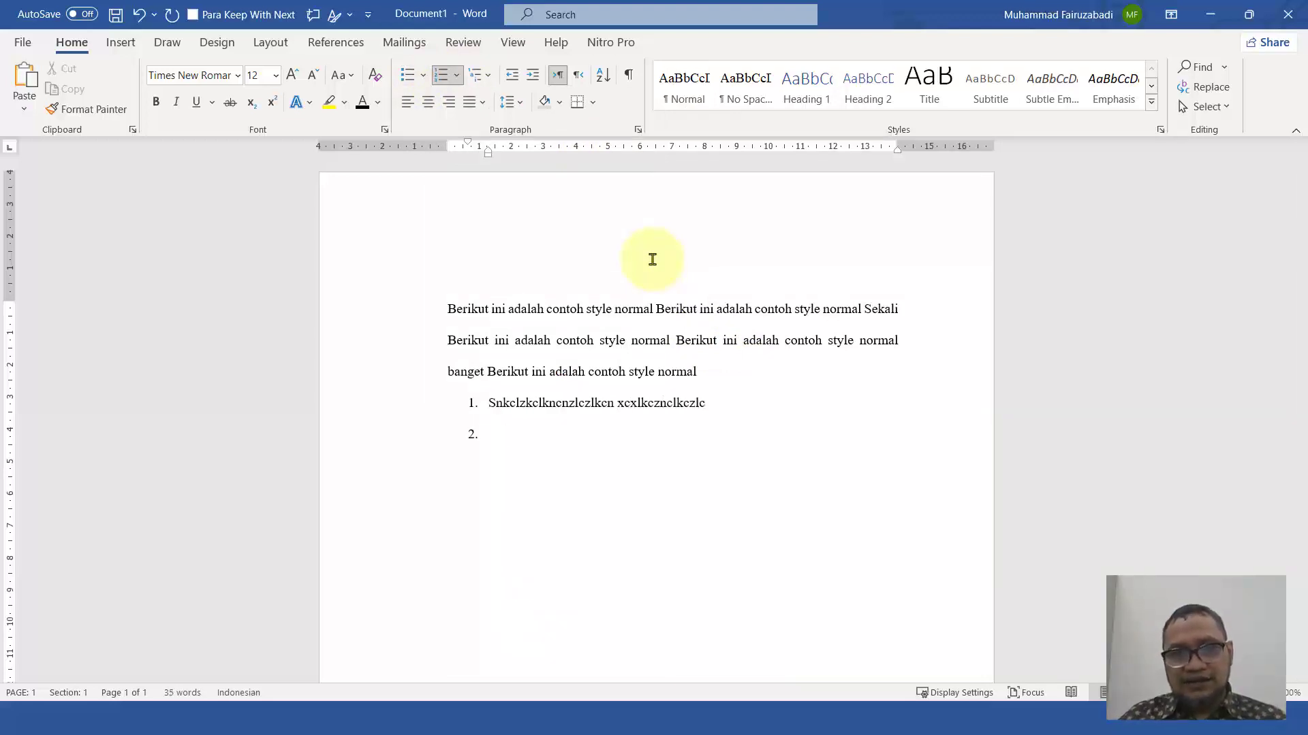
text(czcxczcs)
Apply the Normal style to both numbered filler items and delete them
drag(414, 408, 427, 446)
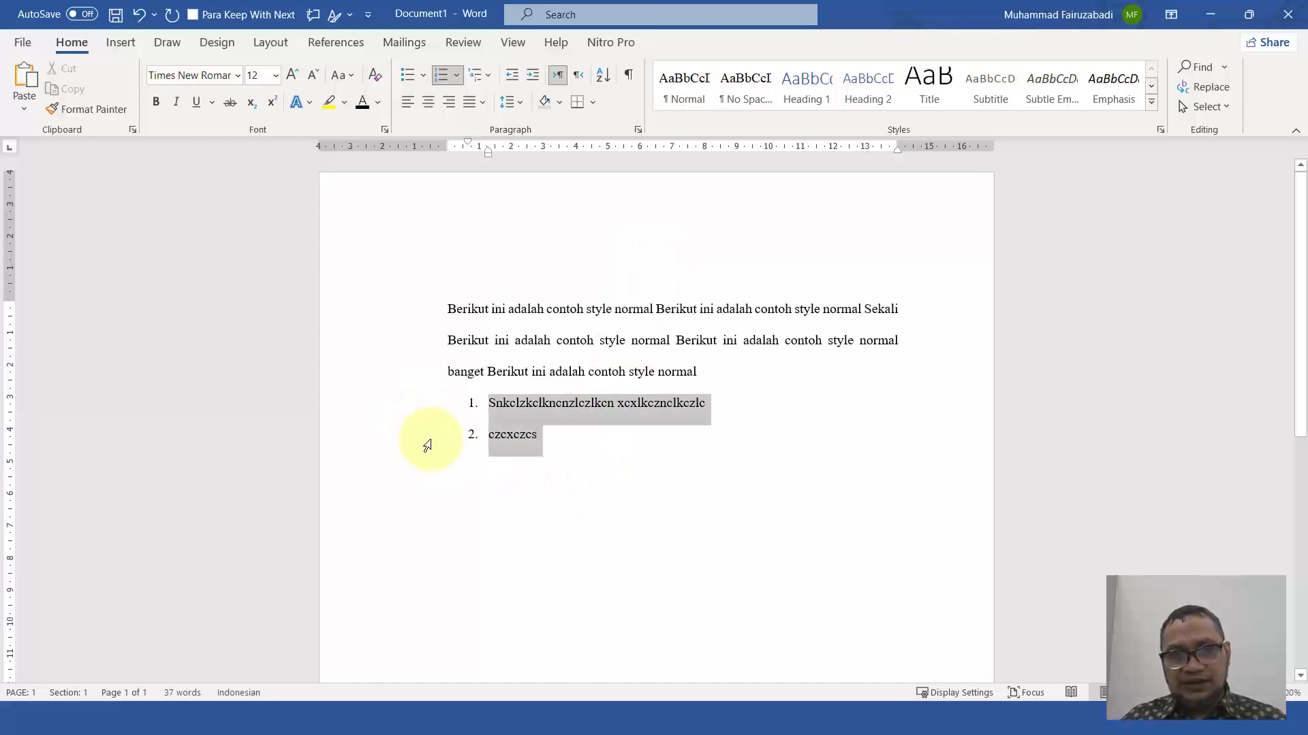
click(686, 88)
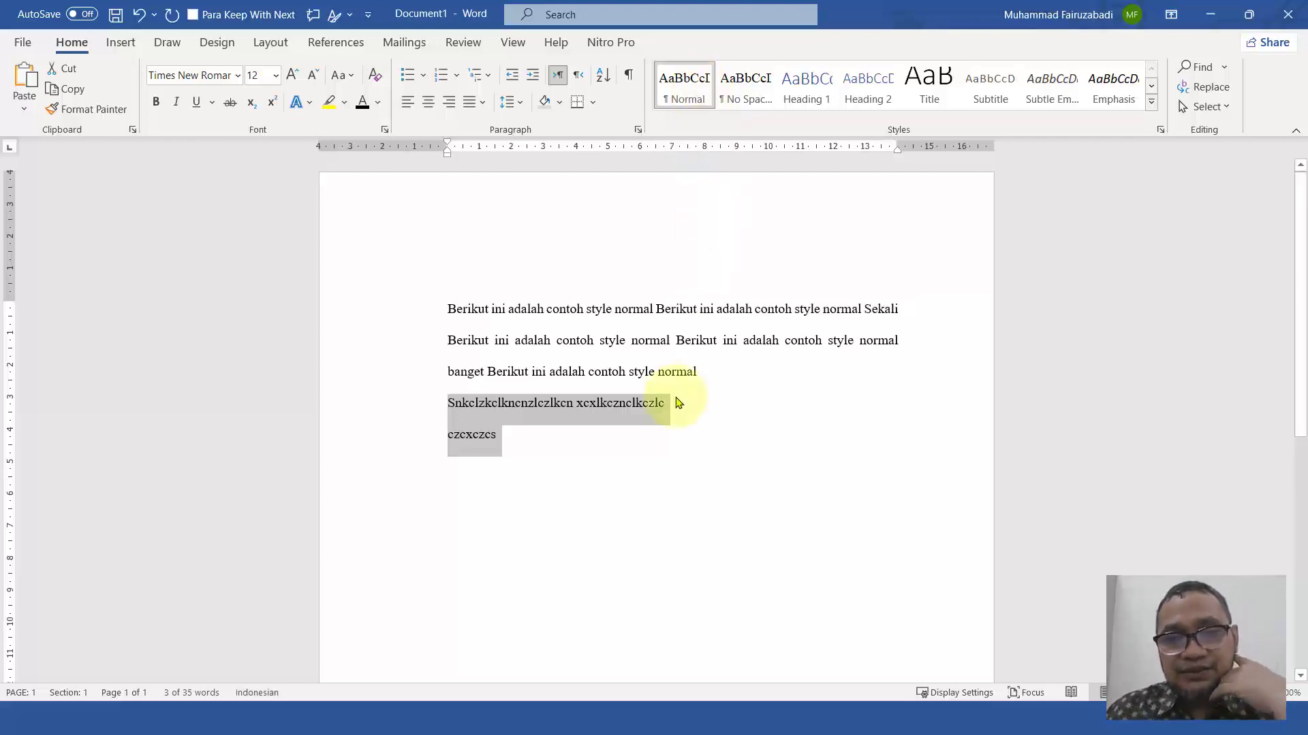
key(Delete)
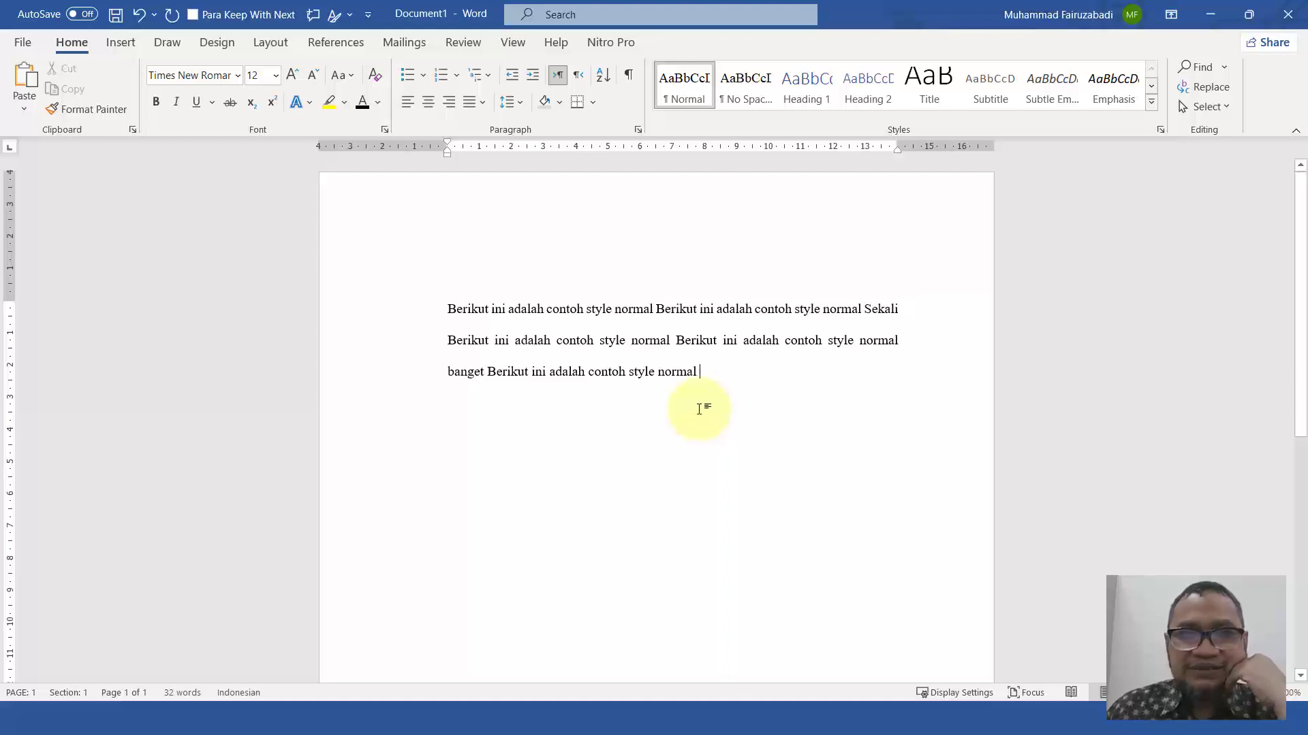
Toggle bold on and off for the first word, "Berikut"
double_click(483, 309)
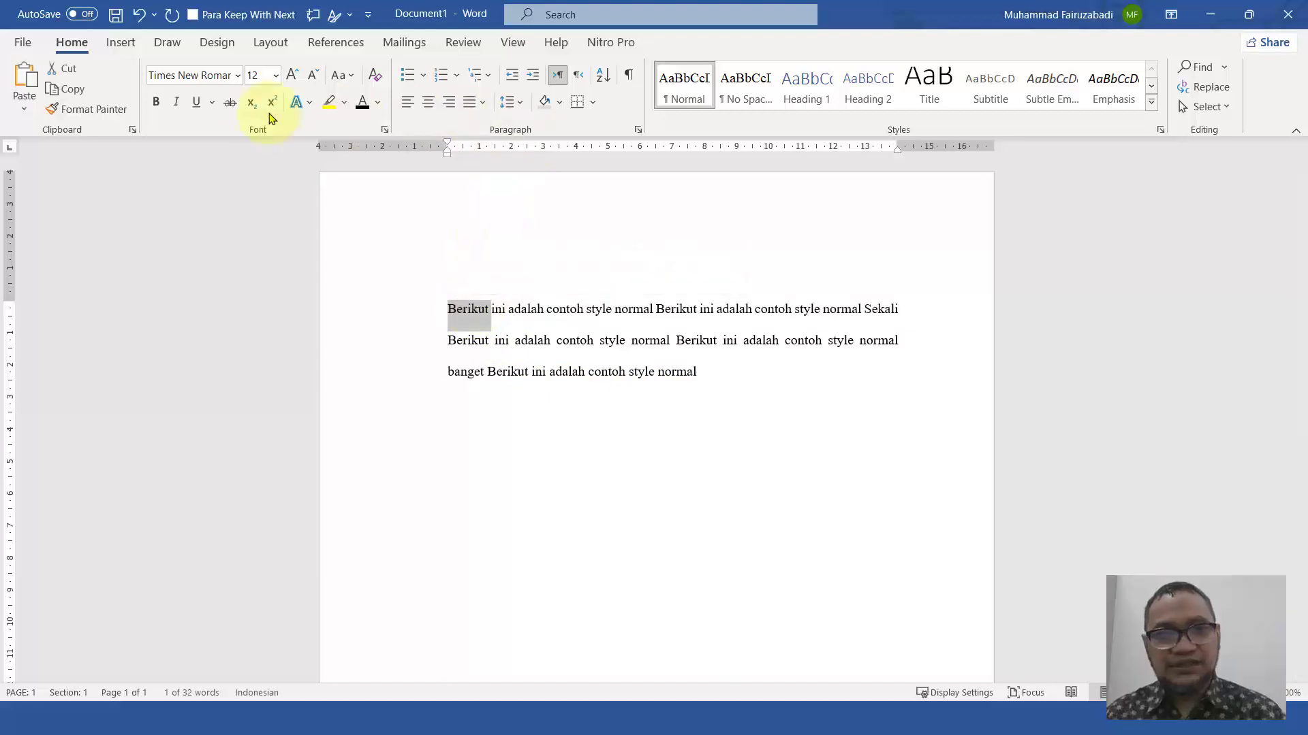
click(156, 102)
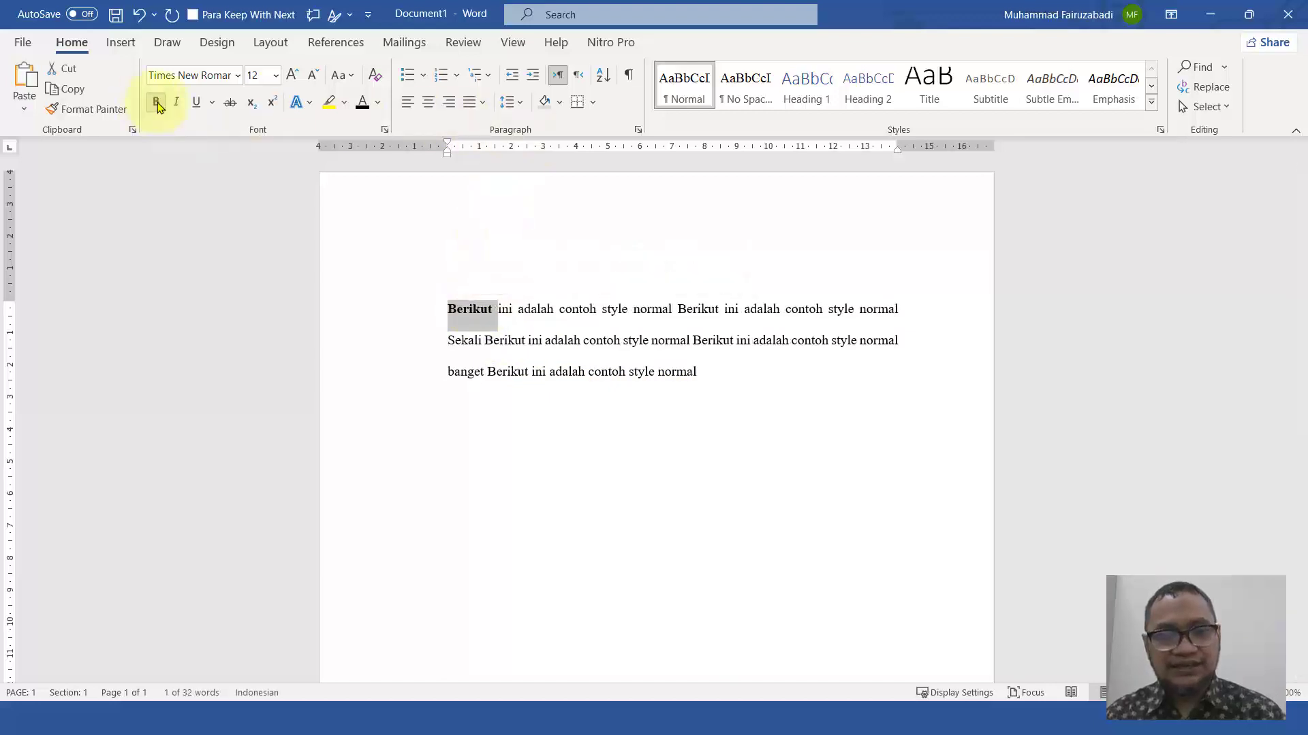
click(155, 103)
click(156, 103)
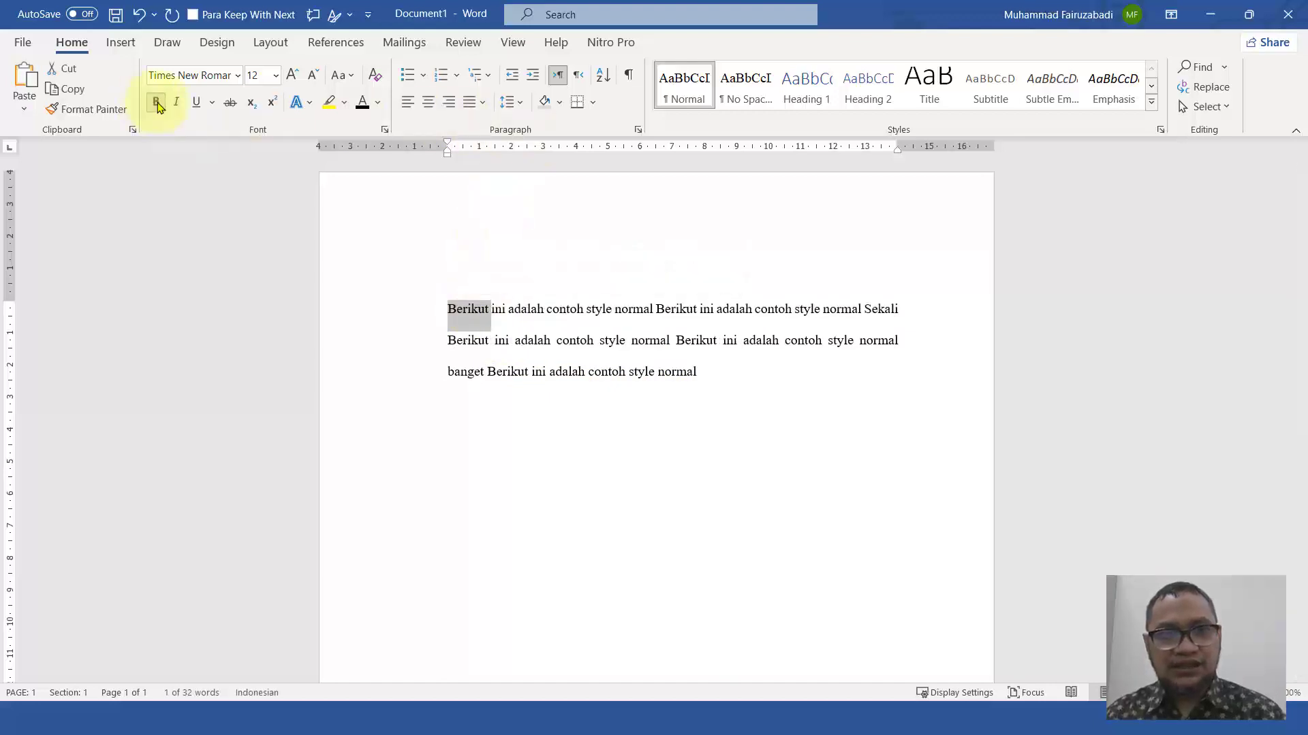
click(156, 102)
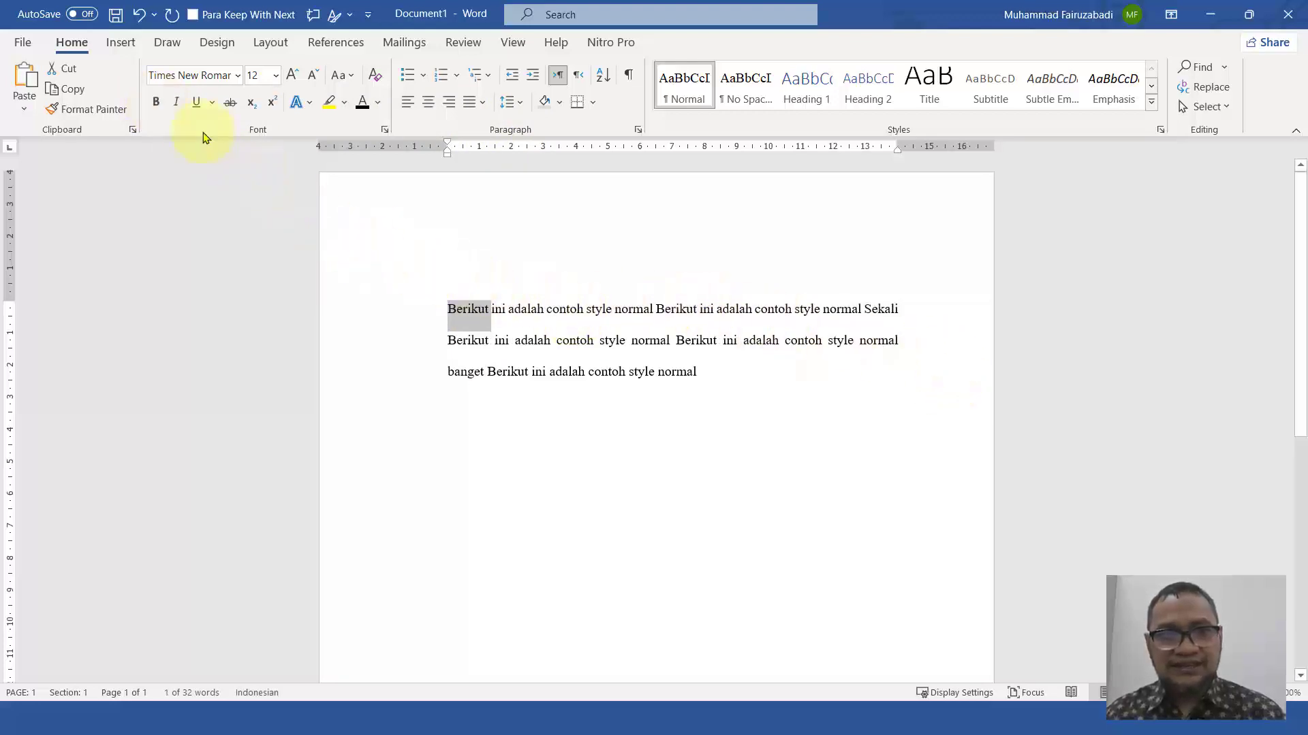
Toggle italic and underline on and off for the selected first word
click(180, 107)
click(180, 109)
click(200, 108)
click(200, 109)
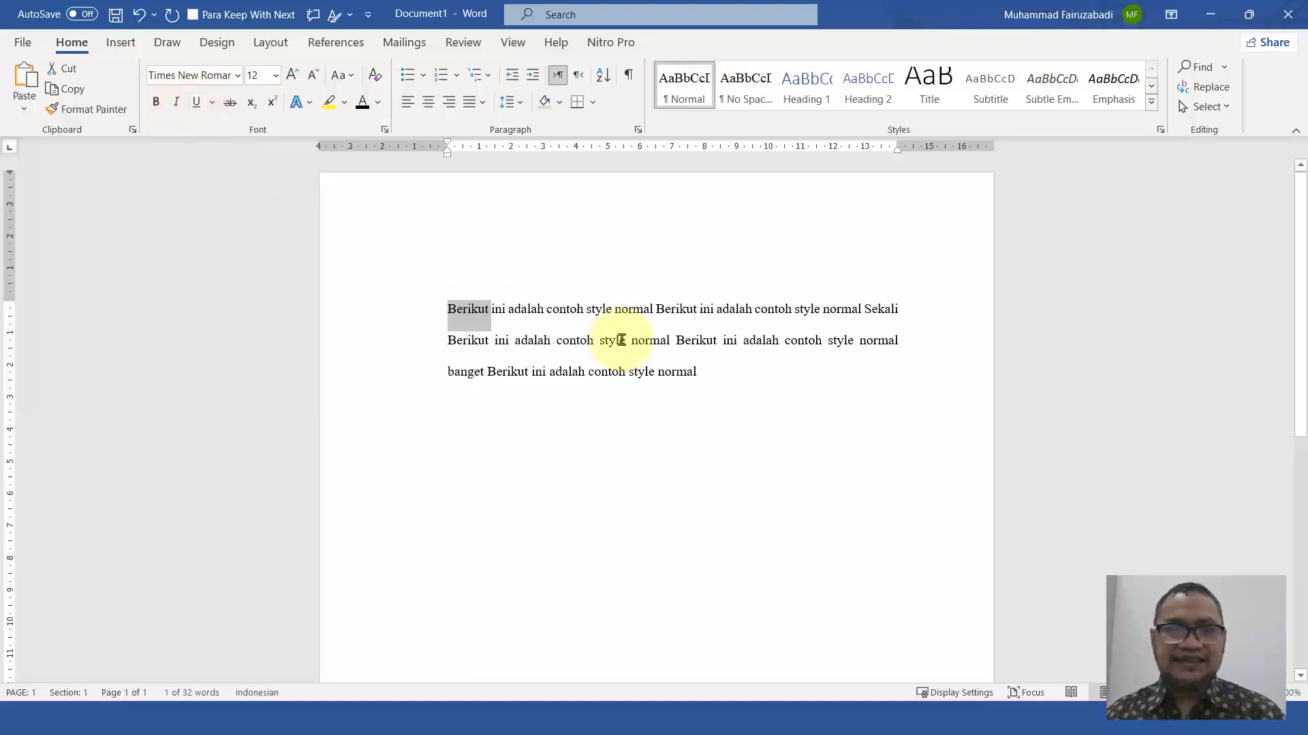
Make the first word bold, italic and underlined together, and clear all three formats again
key(ctrl+b)
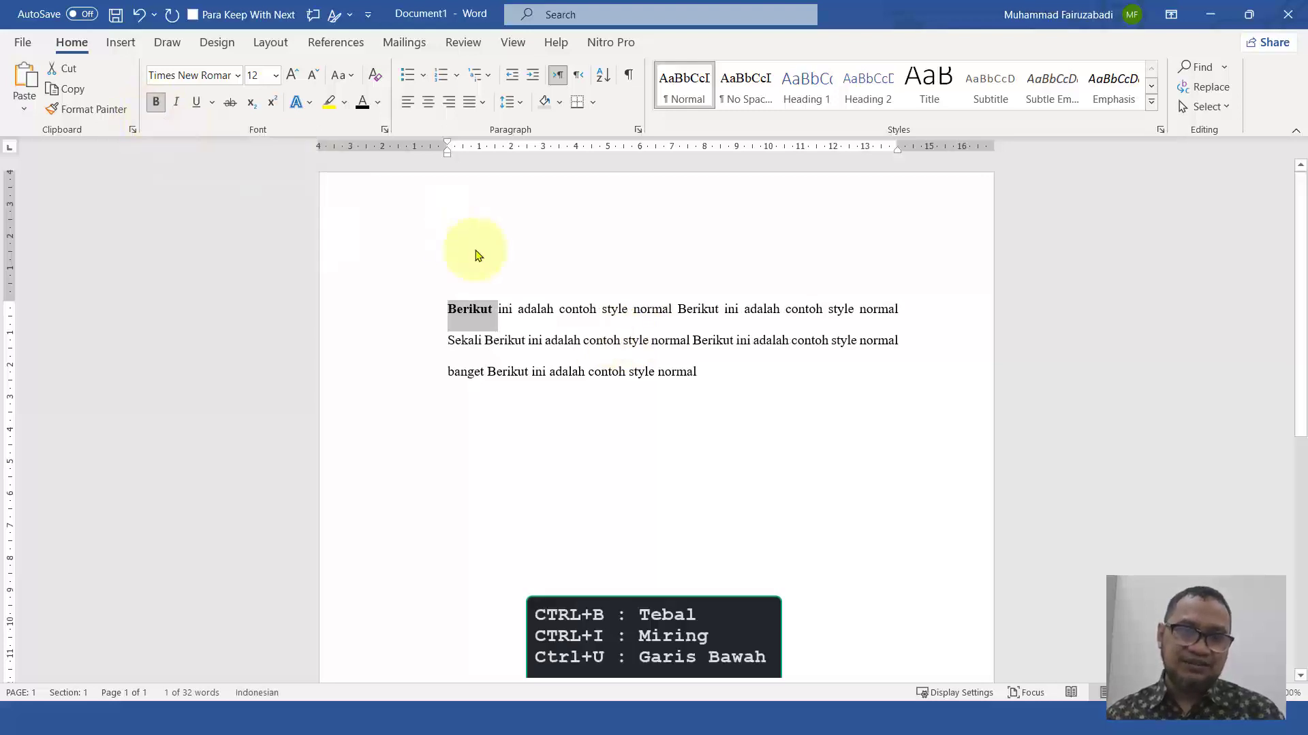
key(ctrl+i)
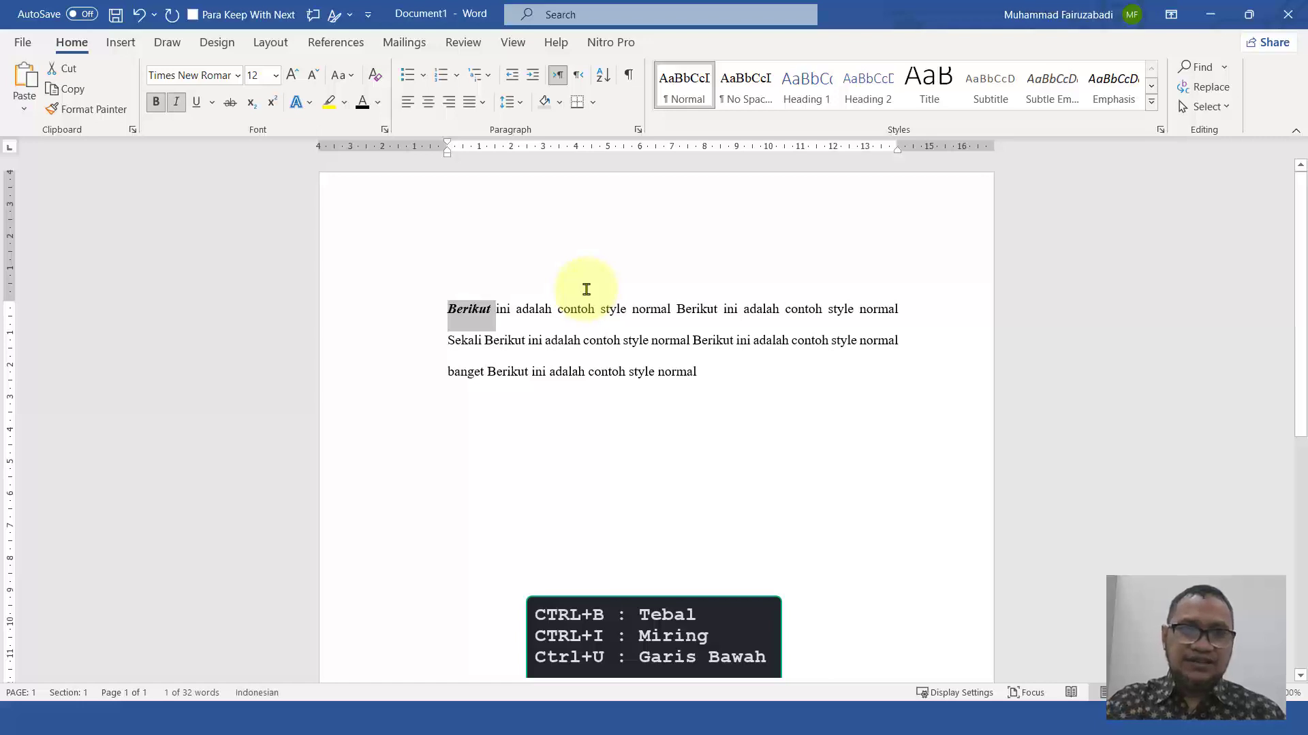
key(ctrl+u)
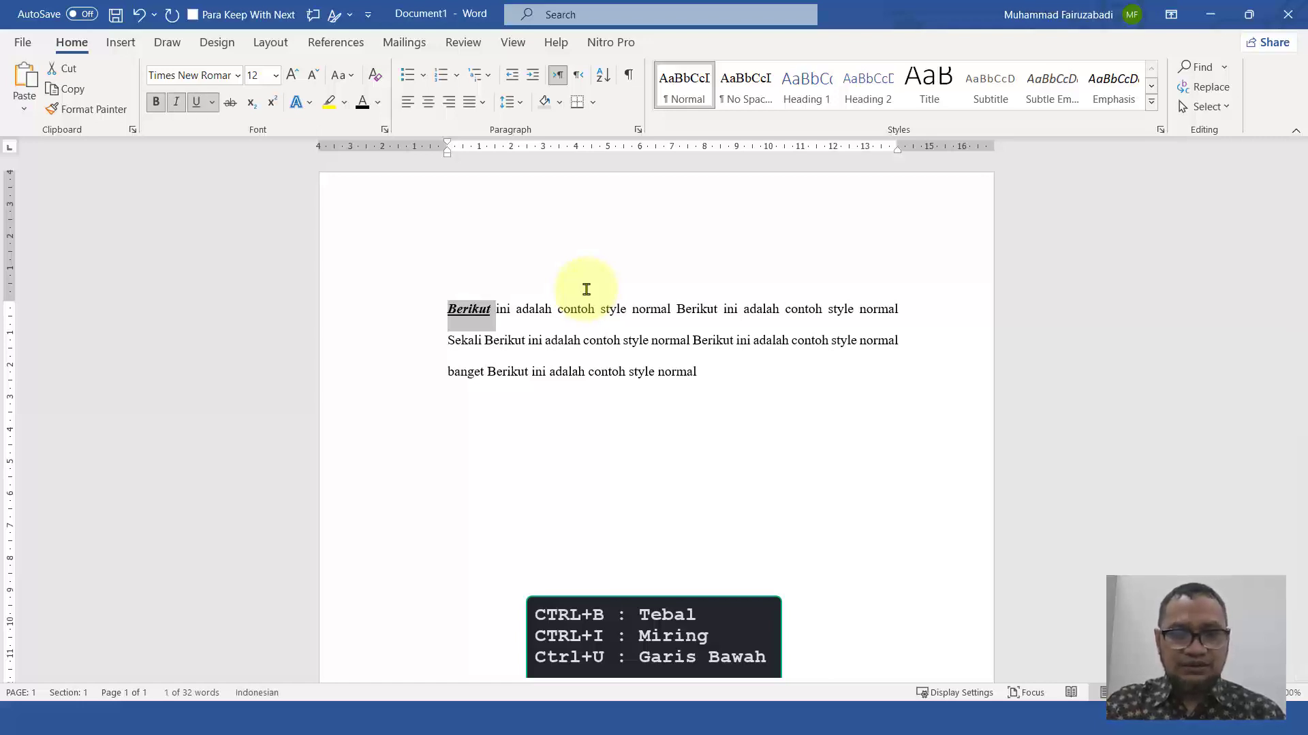
key(ctrl+b)
key(ctrl+u)
key(ctrl+i)
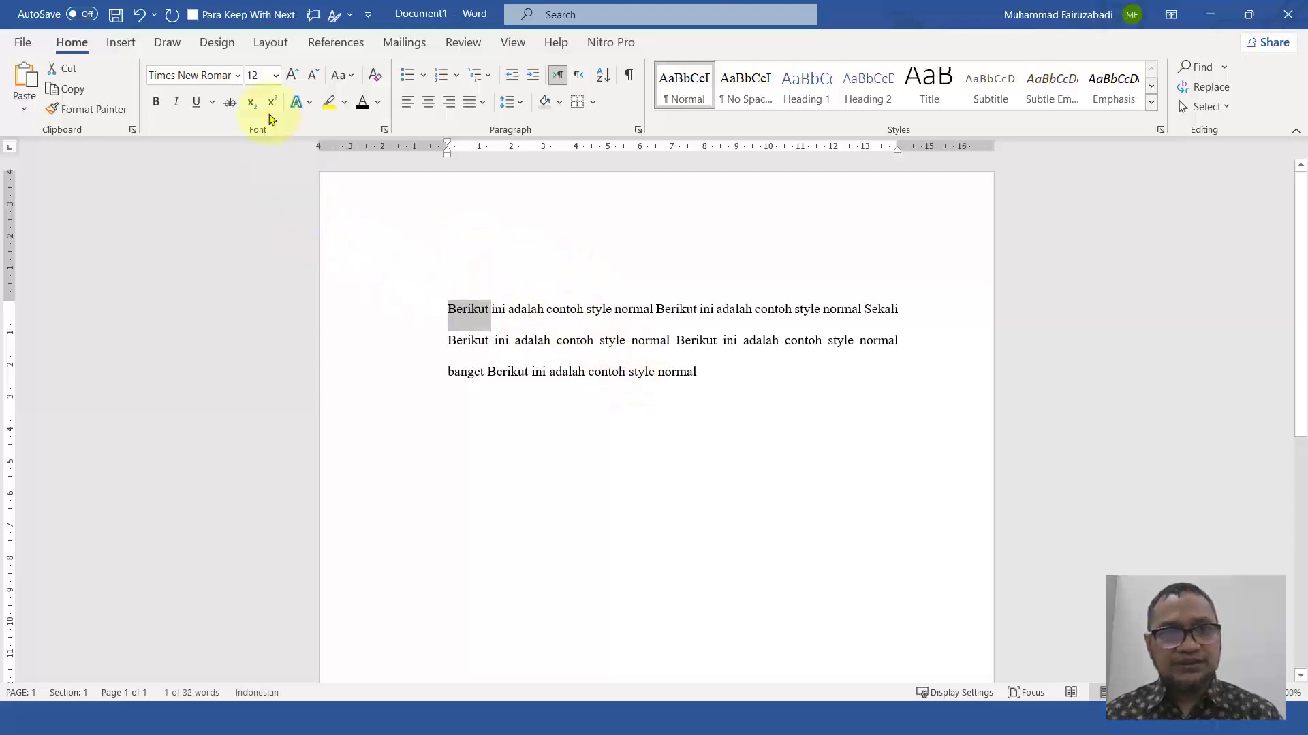
Set the first word's font size to 20 and enlarge it stepwise to 36
click(275, 75)
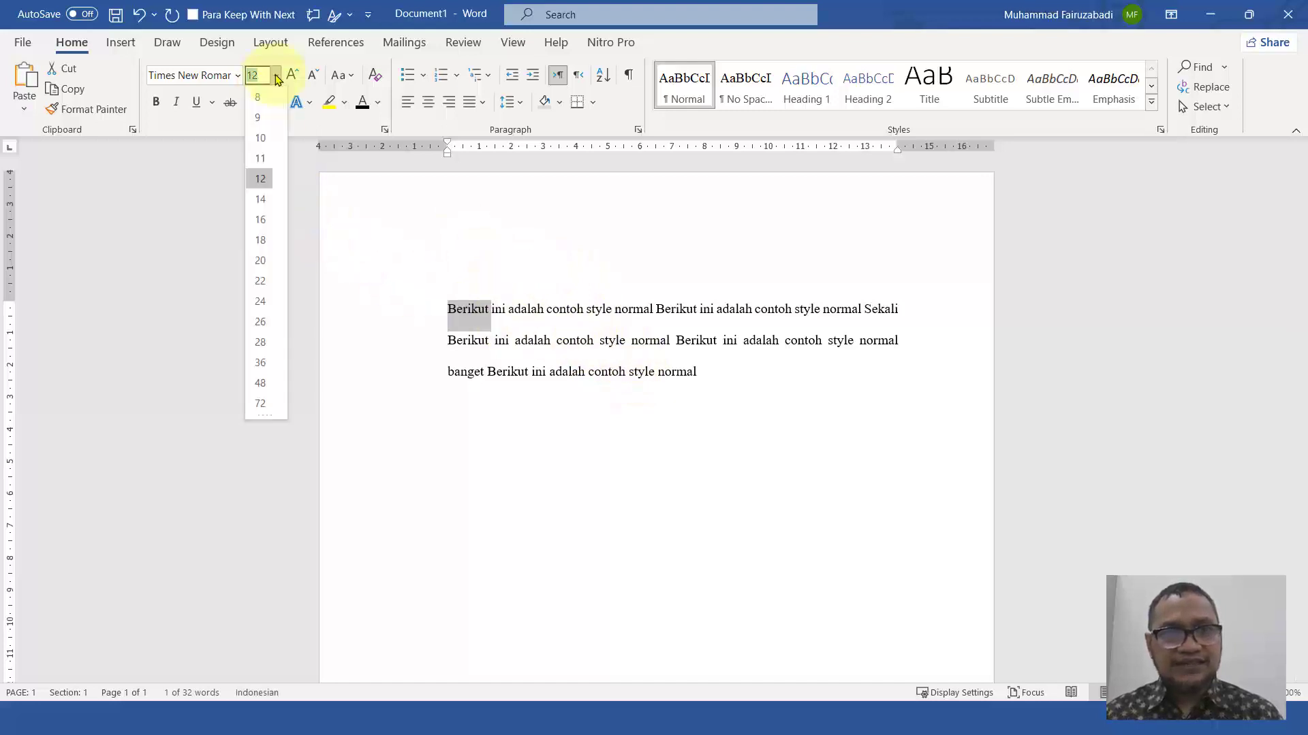
click(258, 262)
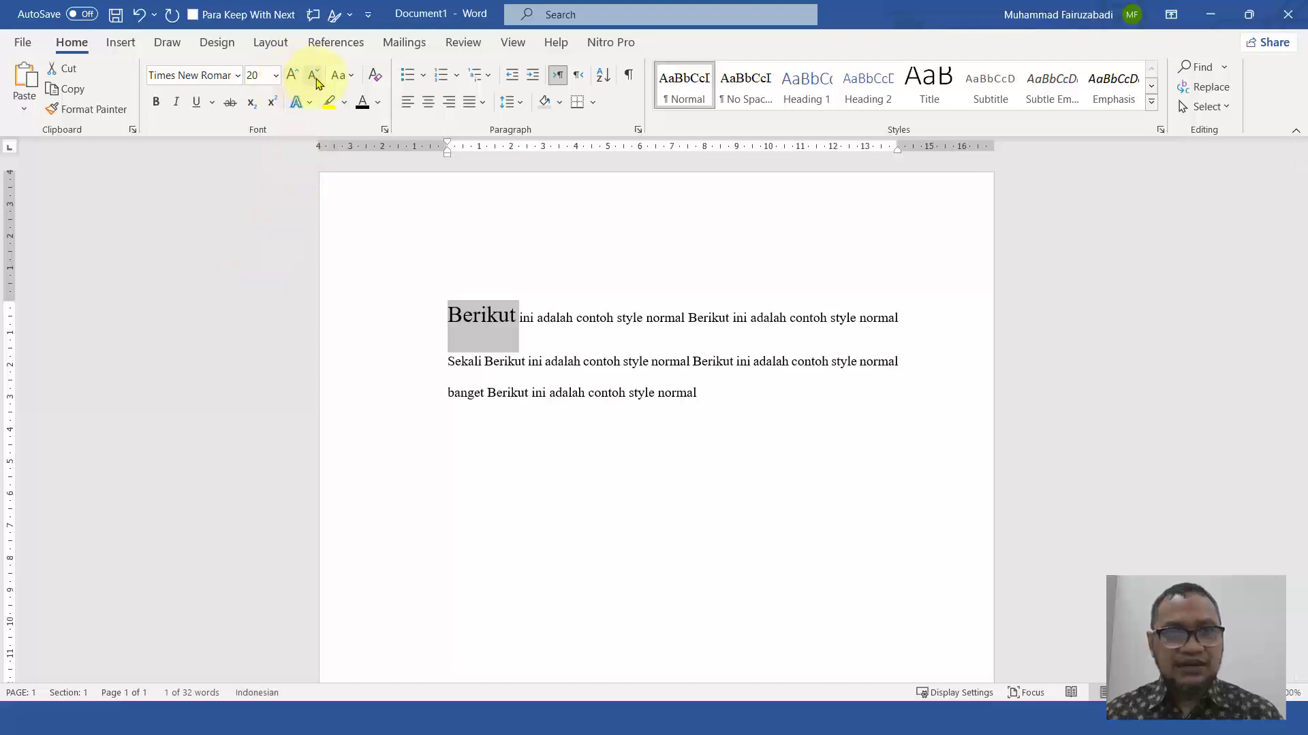
click(292, 79)
click(292, 79)
click(291, 79)
click(292, 79)
click(292, 79)
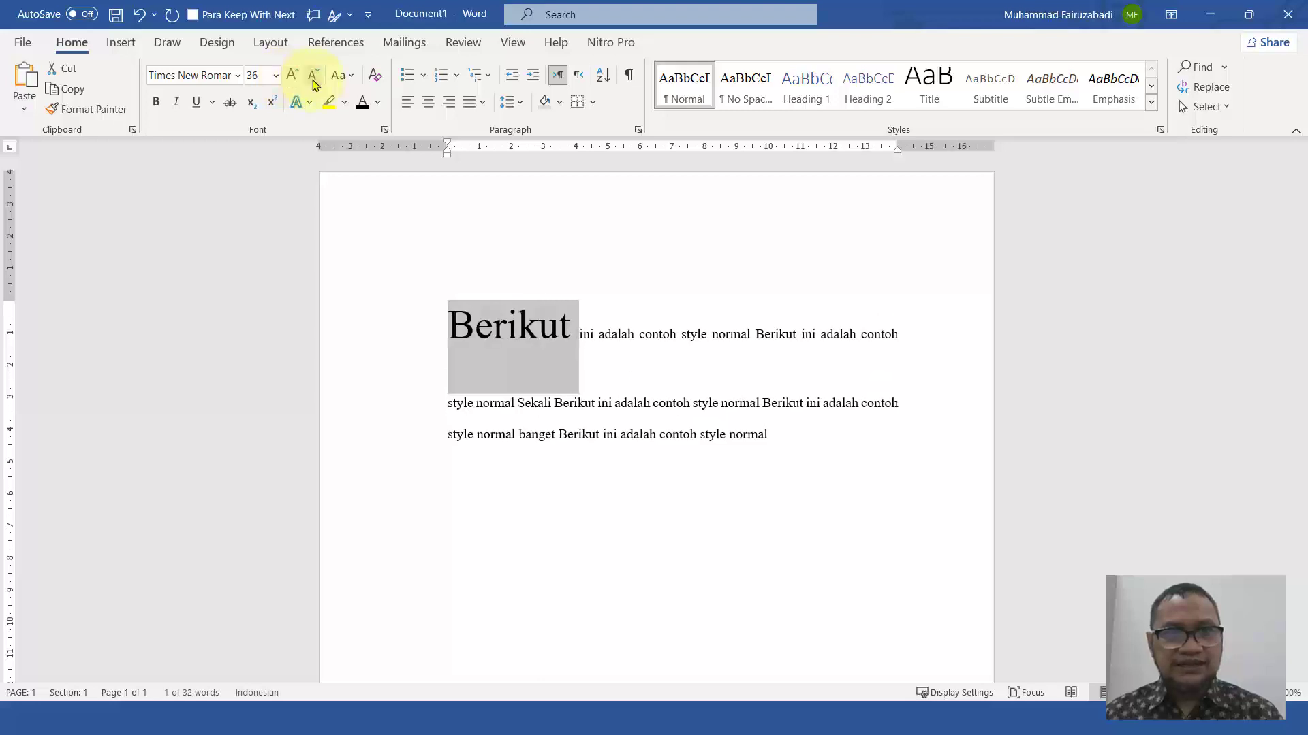
Shrink the first word's font size stepwise to 16
click(314, 81)
click(314, 81)
click(314, 81)
click(314, 82)
click(314, 82)
click(314, 82)
click(313, 82)
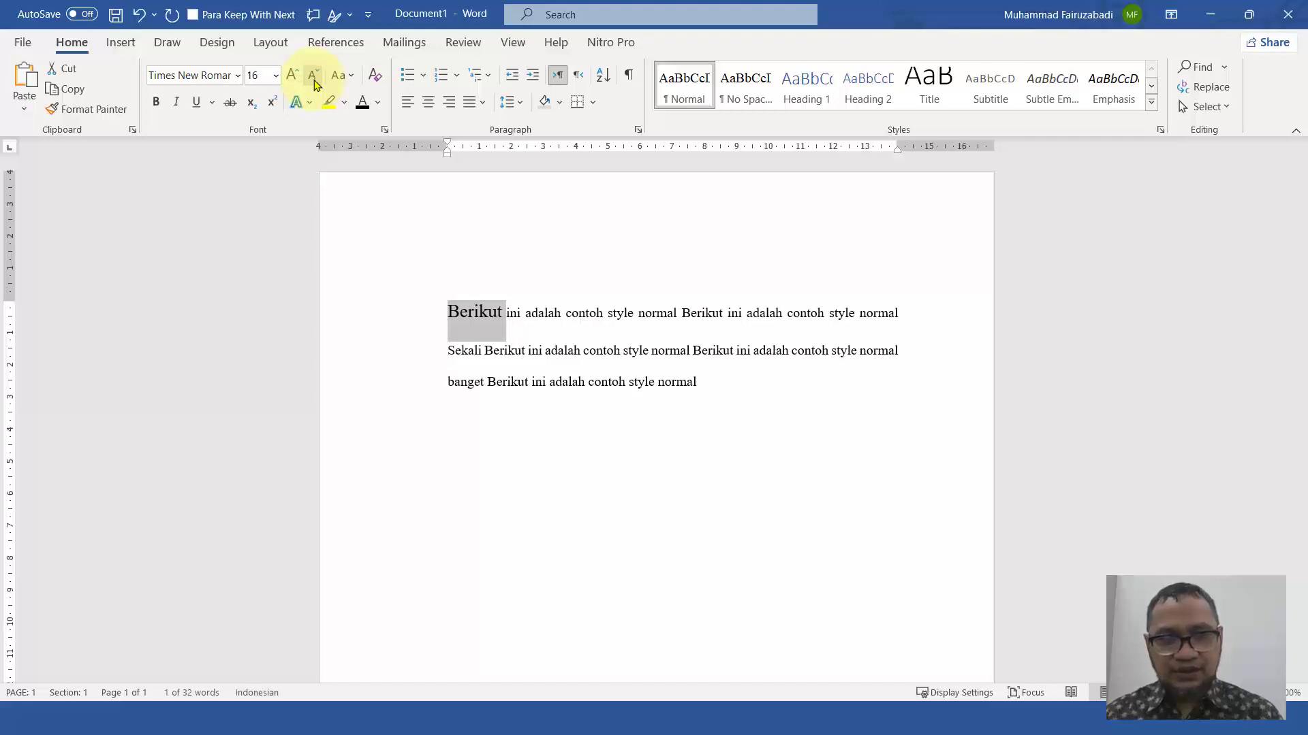
Enlarge the first word's font size stepwise to 48
key(ctrl+shift+period)
key(ctrl+shift+period)
key(ctrl+shift+period)
key(ctrl+shift+period)
key(ctrl+shift+period)
key(ctrl+shift+period)
key(ctrl+shift+period)
key(ctrl+shift+period)
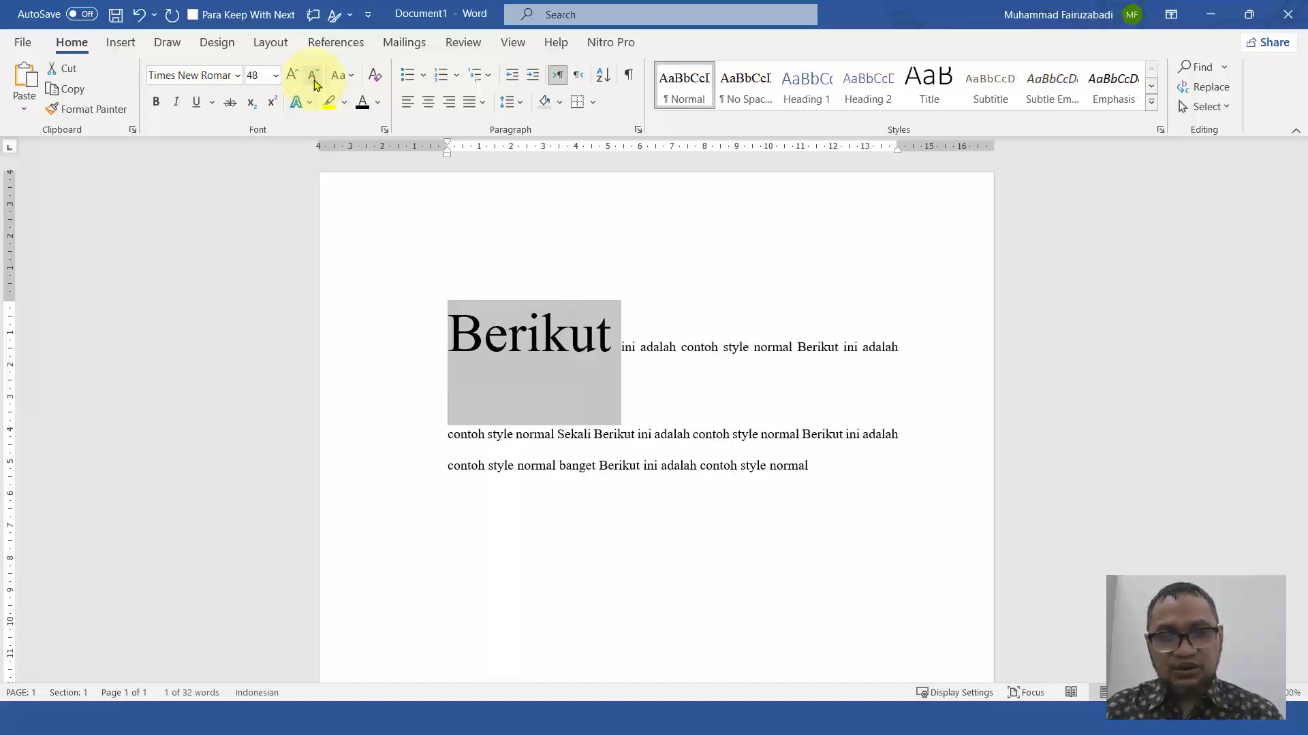
Reduce the first word's font size stepwise to 14
click(313, 82)
click(313, 82)
click(314, 81)
click(313, 82)
click(314, 82)
click(314, 82)
click(314, 82)
click(314, 82)
click(314, 82)
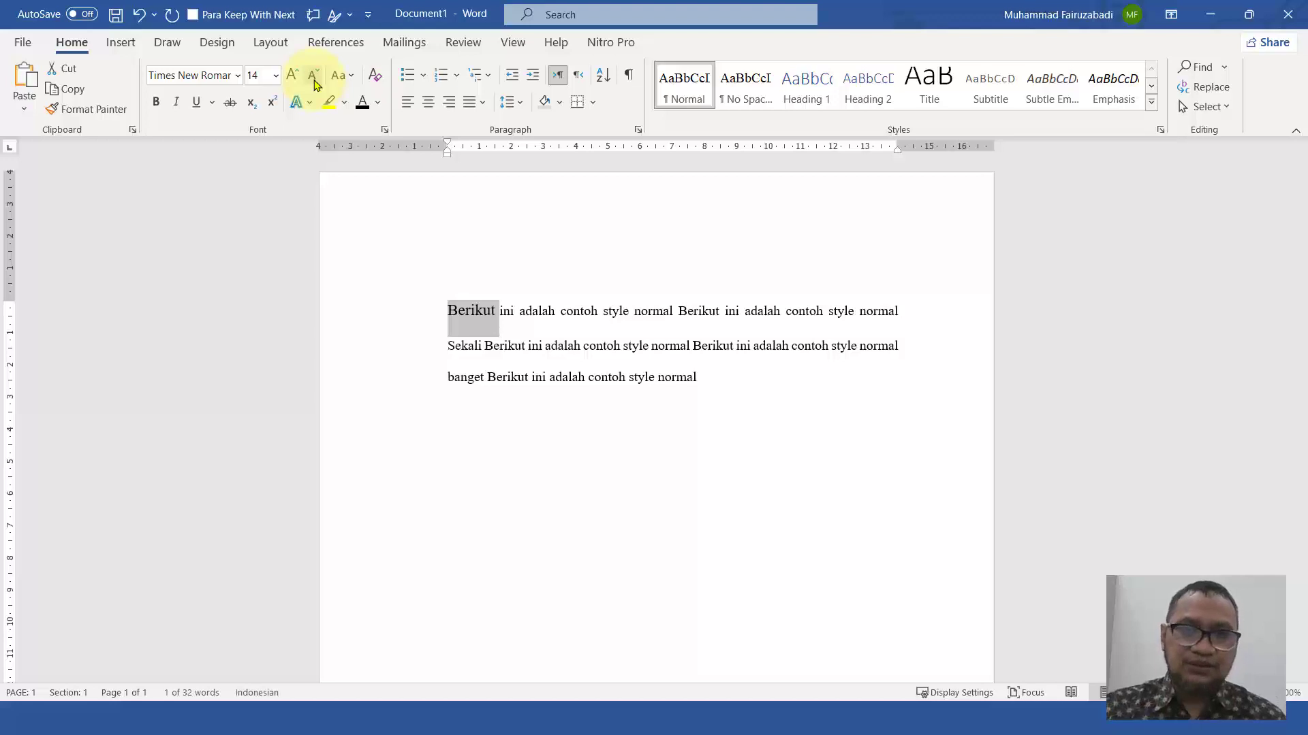
Make the 14 pt first word bold and italic
key(ctrl+b)
key(ctrl+i)
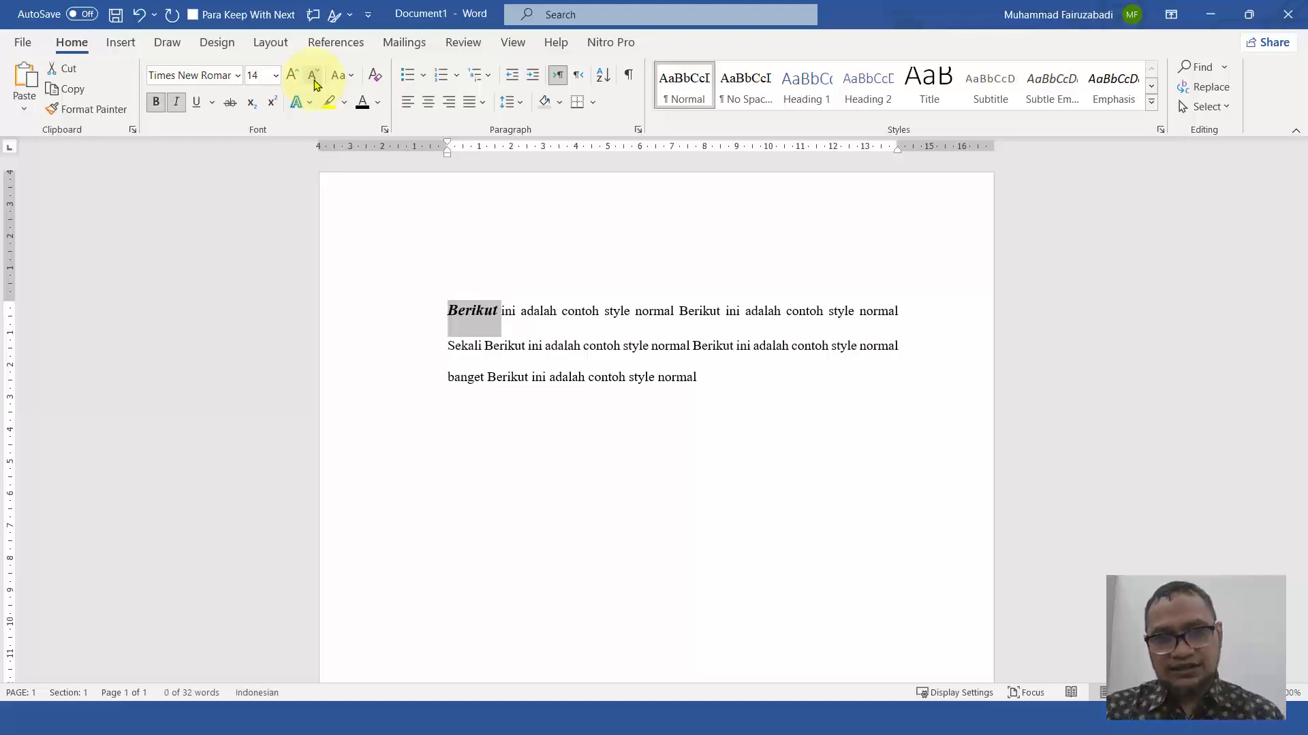
Underline the bold italic first word and enlarge its font size stepwise to 26
key(ctrl+u)
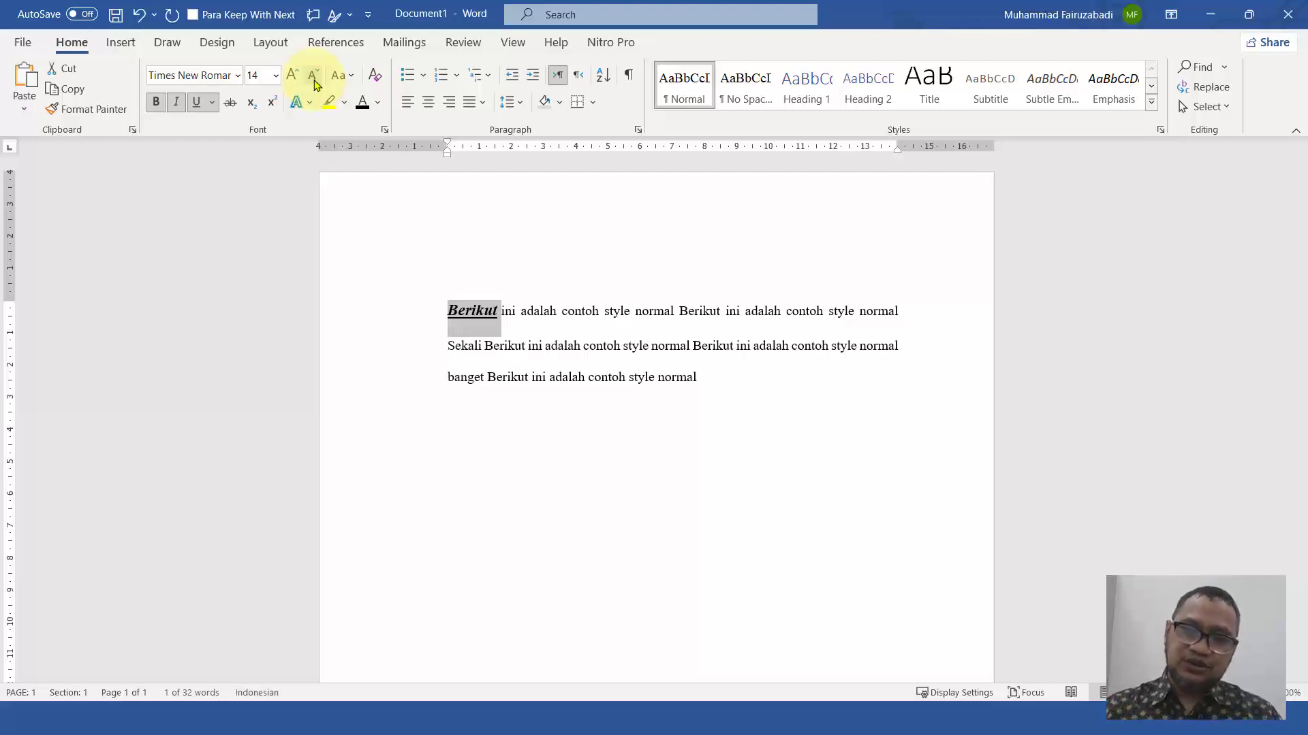
key(ctrl+shift+period)
key(ctrl+shift+period)
key(ctrl+shift+period)
key(ctrl+shift+period)
key(ctrl+shift+period)
key(ctrl+shift+period)
key(ctrl+shift+period)
key(ctrl+shift+period)
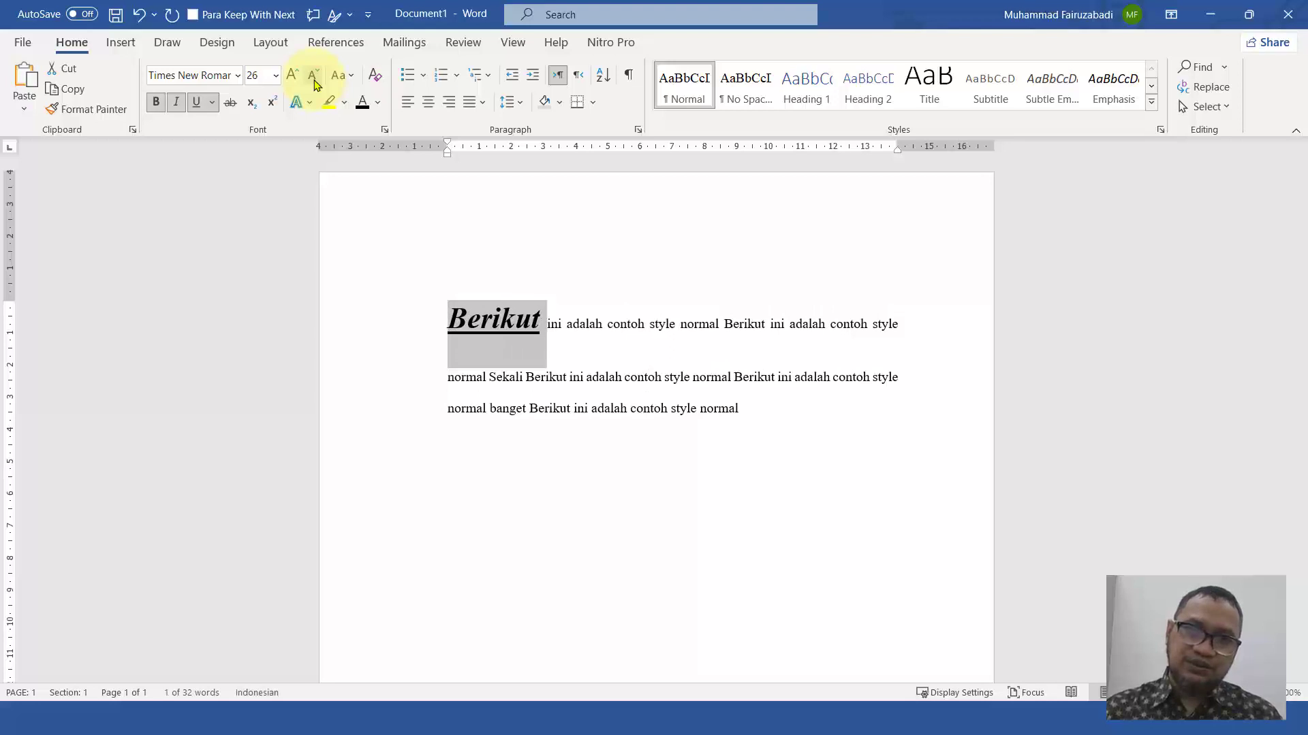
Shrink the underlined first word's font size stepwise back to 14
click(312, 77)
click(312, 77)
click(312, 76)
click(312, 77)
click(313, 77)
click(313, 77)
click(314, 82)
click(314, 82)
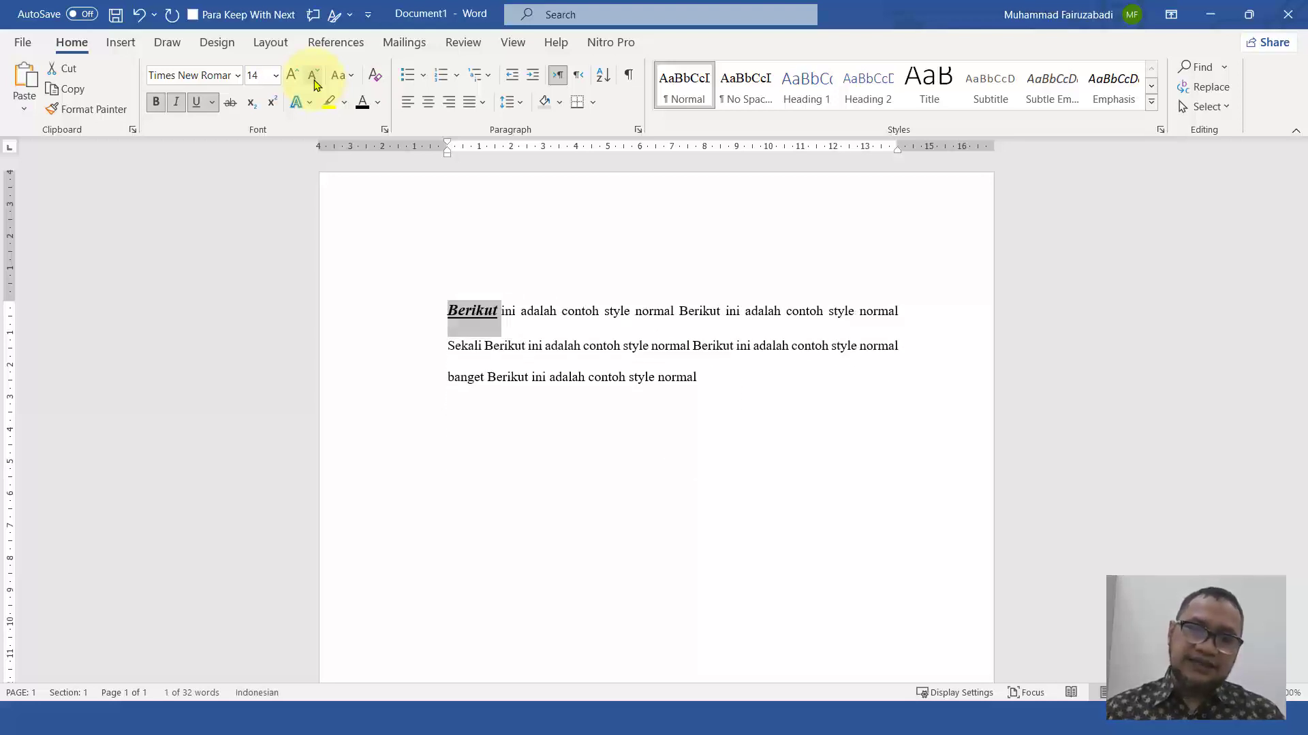
Reset the formatted first word "Berikut" by applying the Normal style to it
key(ctrl+a)
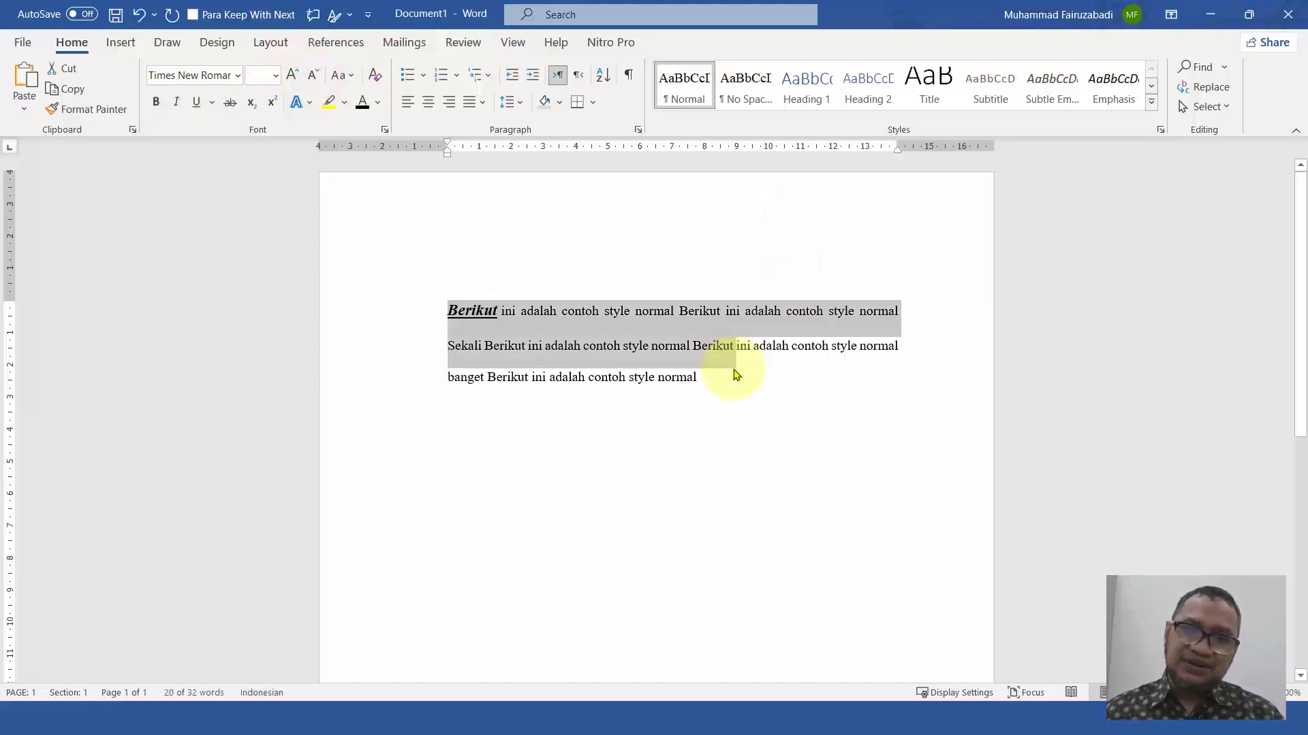
click(684, 84)
click(478, 314)
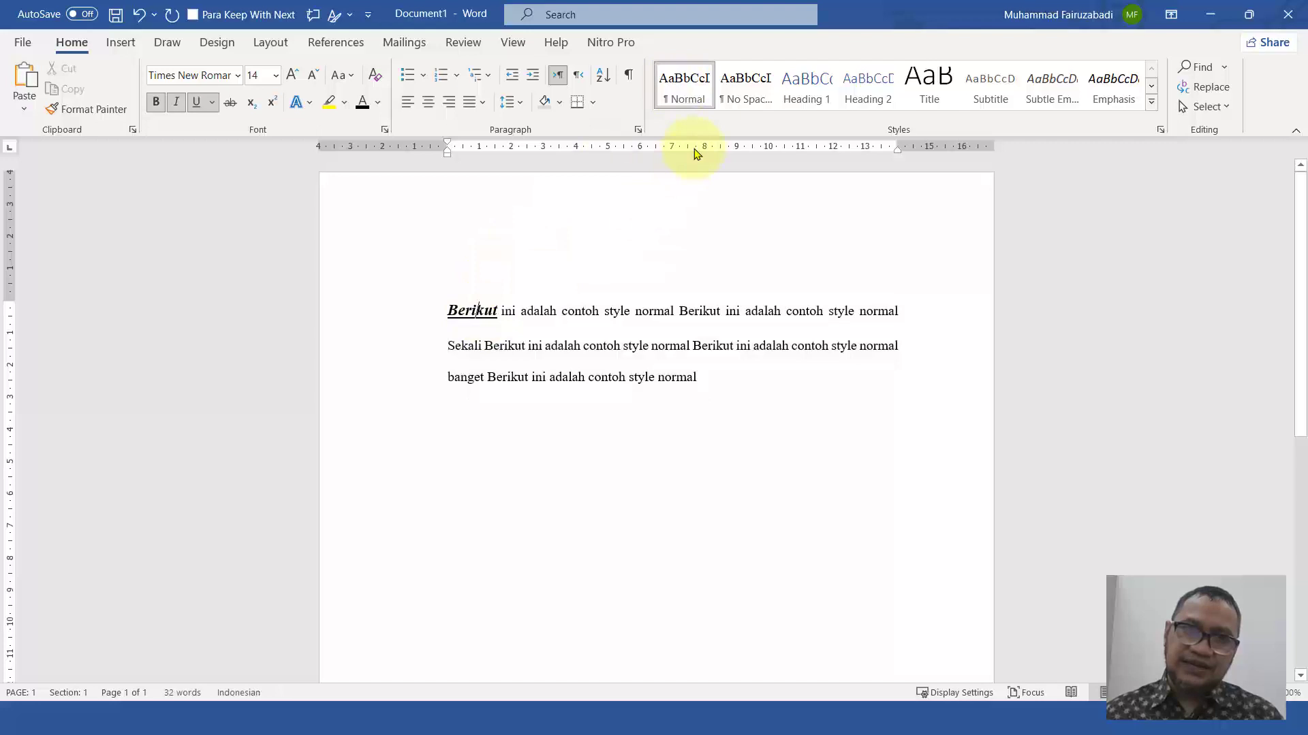
drag(450, 312, 497, 308)
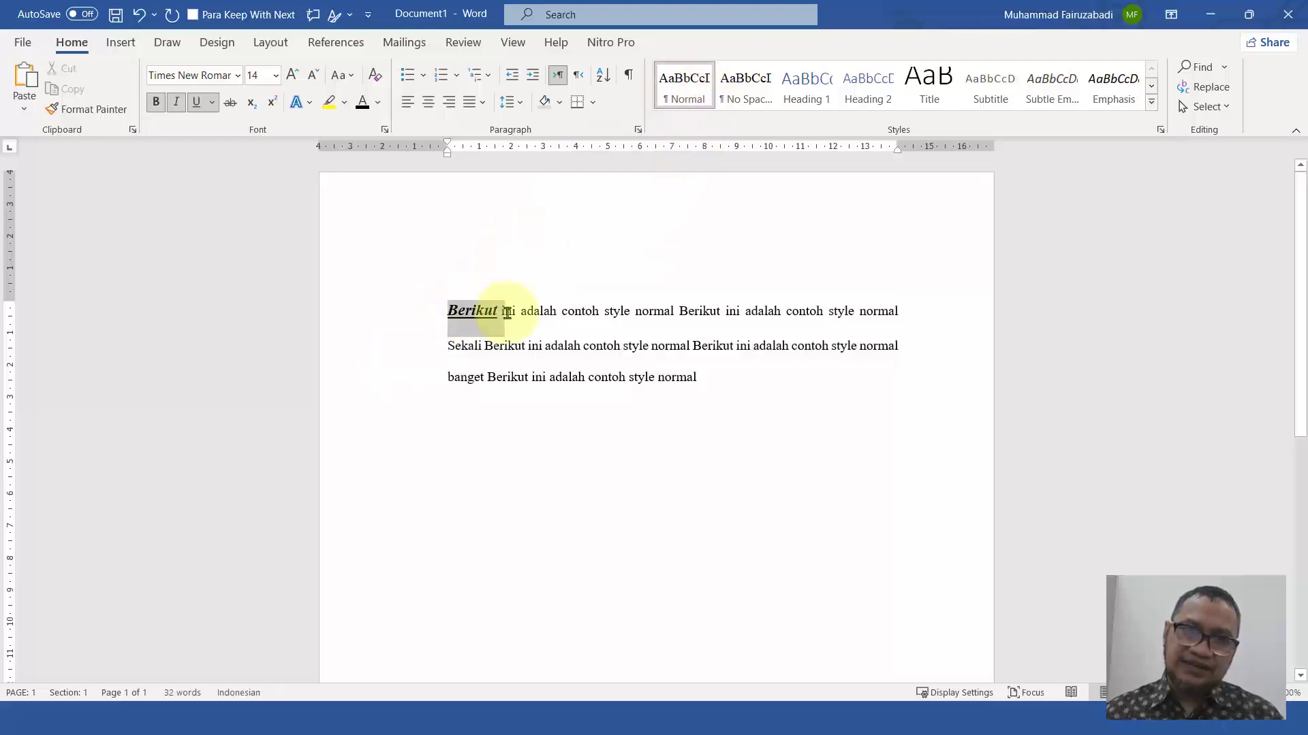
click(697, 97)
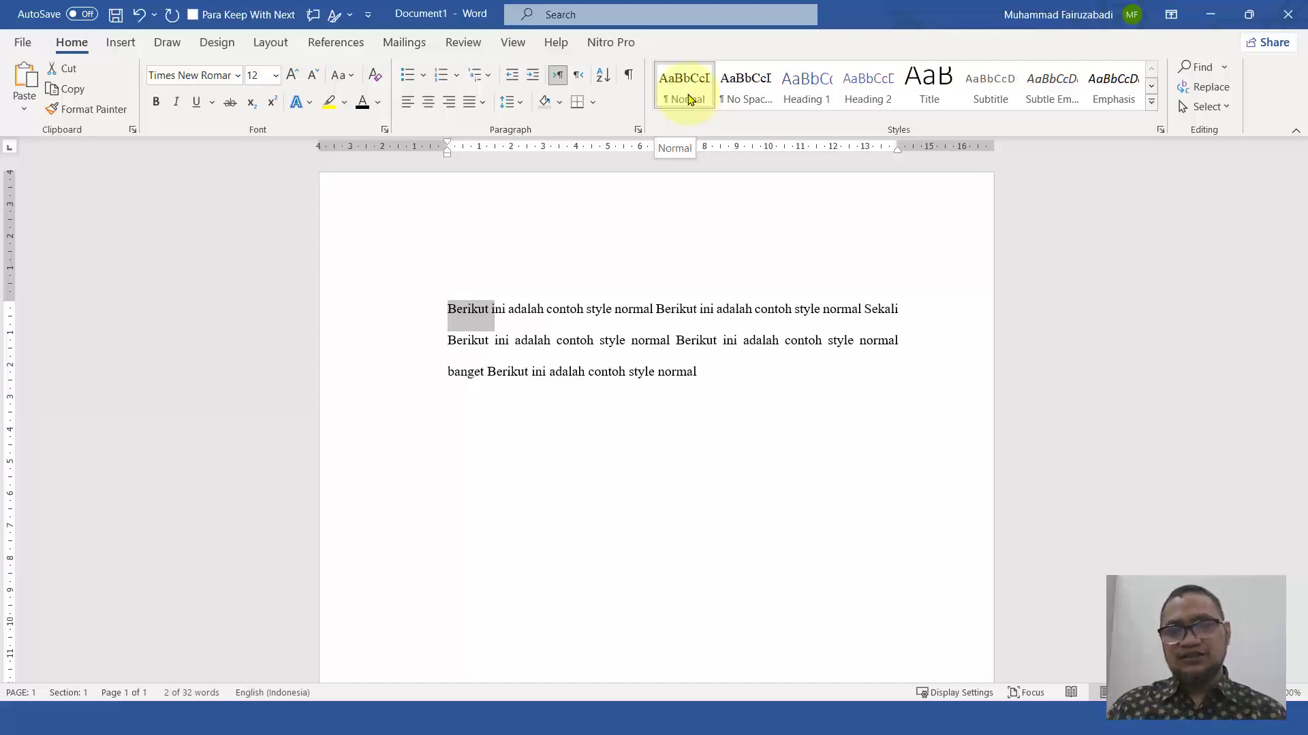
Delete the whole sample paragraph so the page is empty
key(shift+Down)
key(shift+Down)
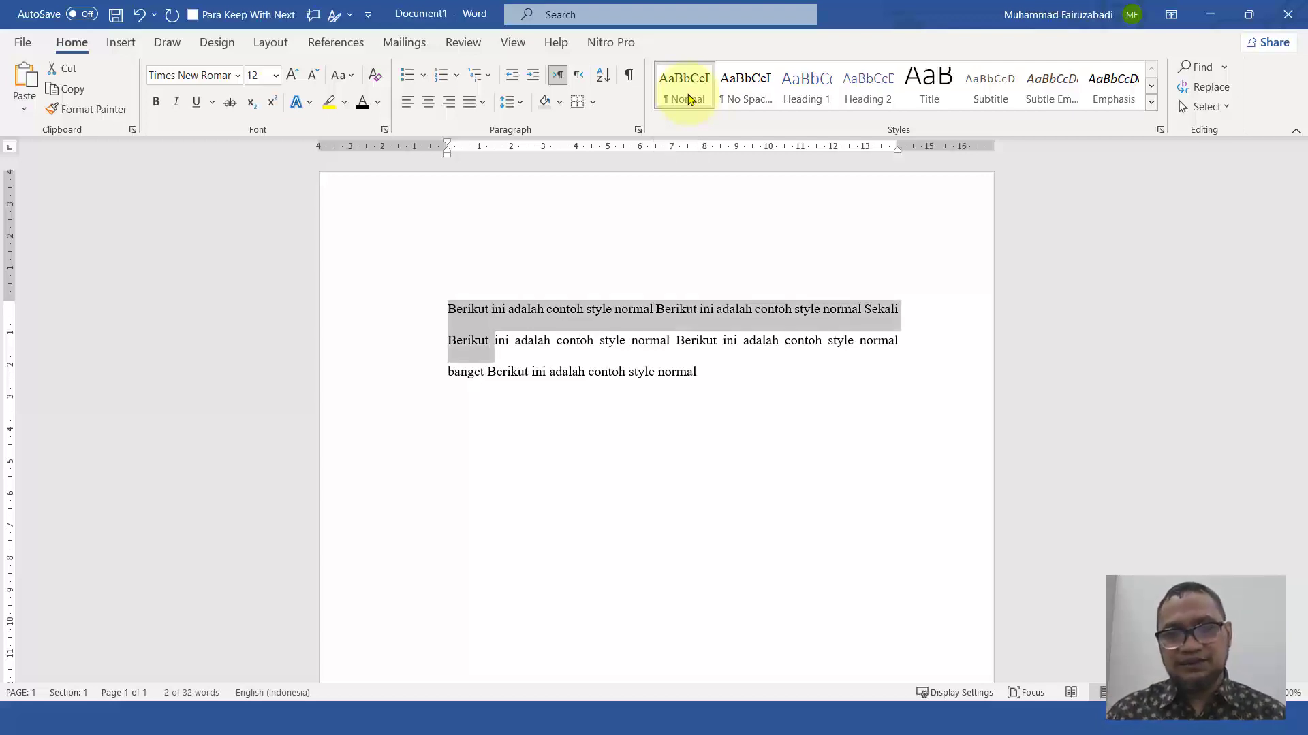
key(shift+Right)
key(shift+Right)
key(shift+Right)
key(shift+Right)
key(shift+Right)
key(shift+Right)
key(shift+Right)
key(shift+Right)
key(shift+Right)
key(shift+Right)
key(shift+Right)
key(shift+Right)
key(shift+Right)
key(shift+Right)
key(shift+Right)
key(shift+Right)
key(shift+Right)
key(shift+Right)
key(shift+Right)
key(shift+Right)
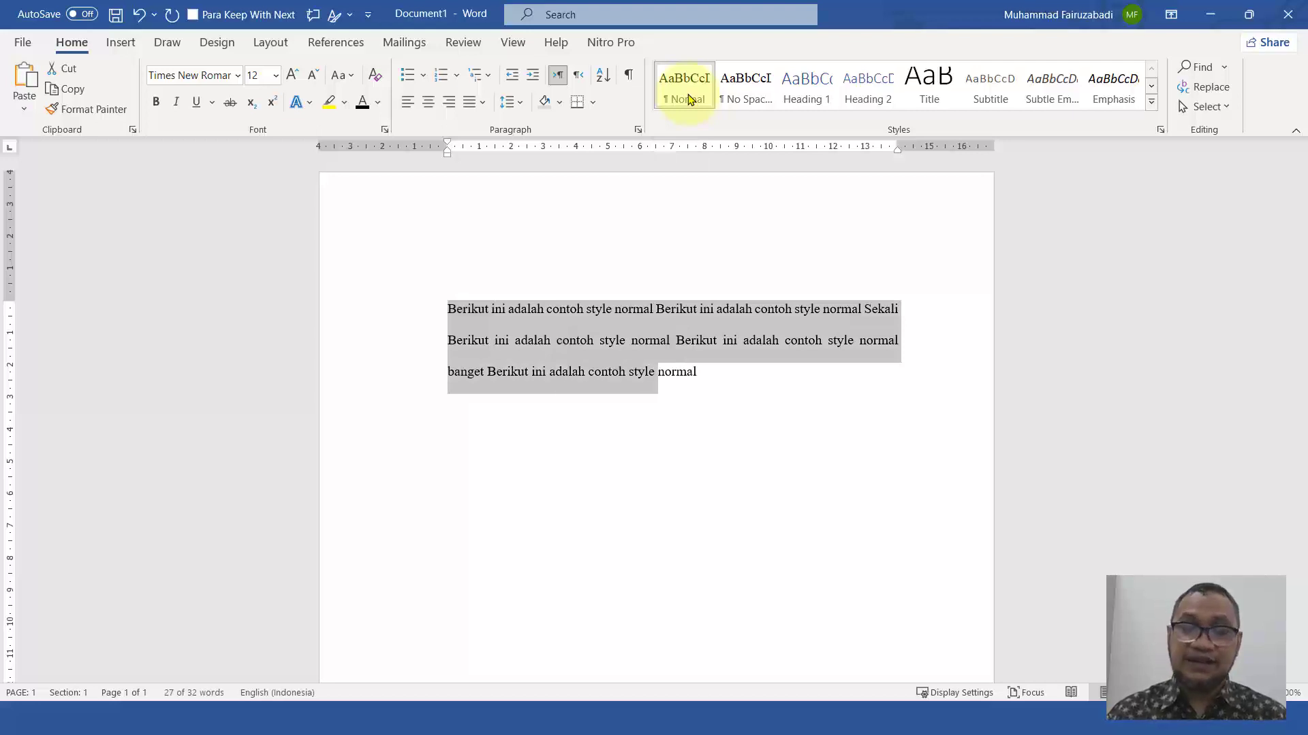
key(Delete)
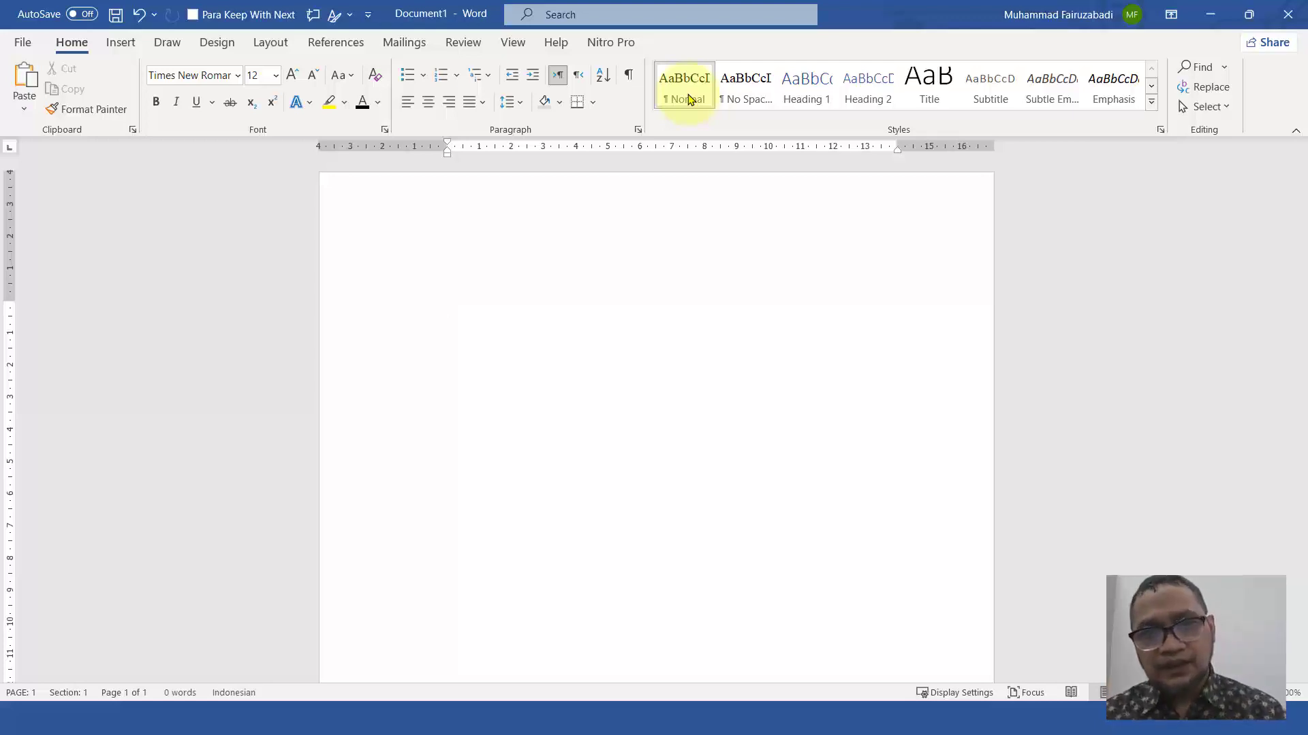
Write the chapter title "BAB I PENDAHULUAN" on the first line
text(BA)
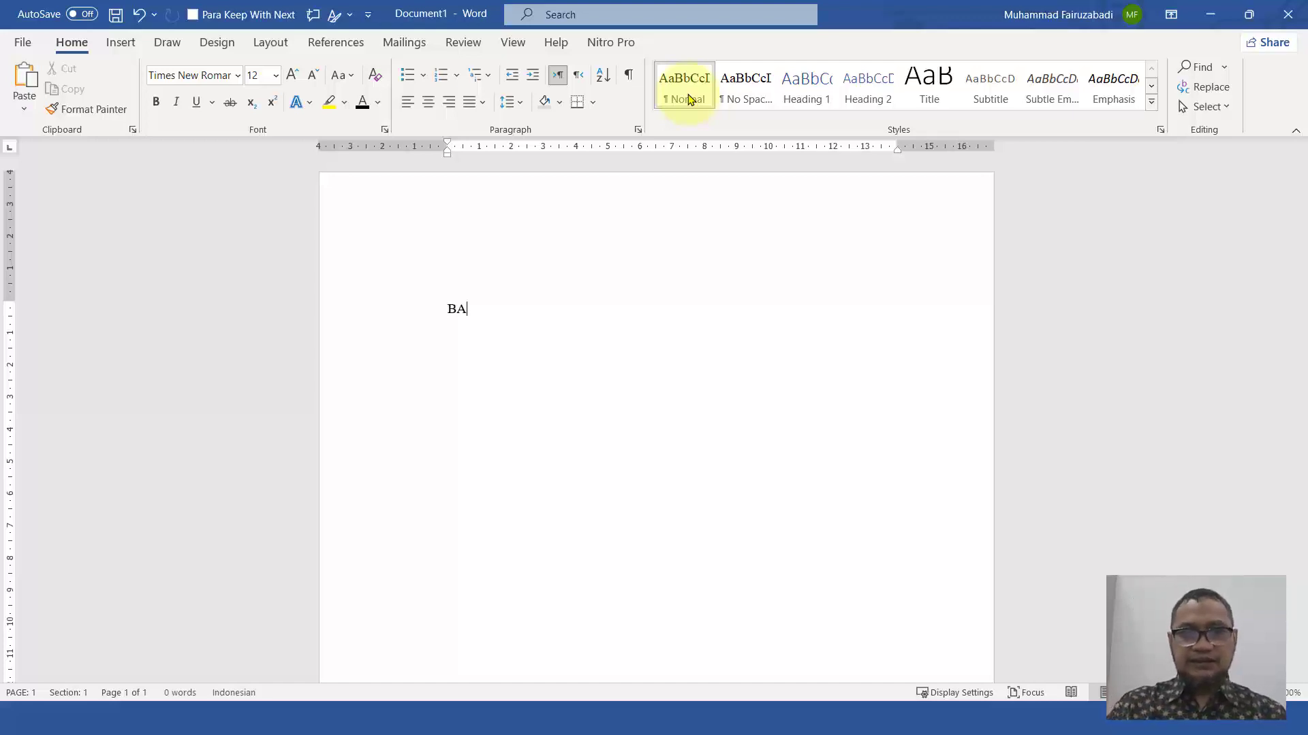
text(B I)
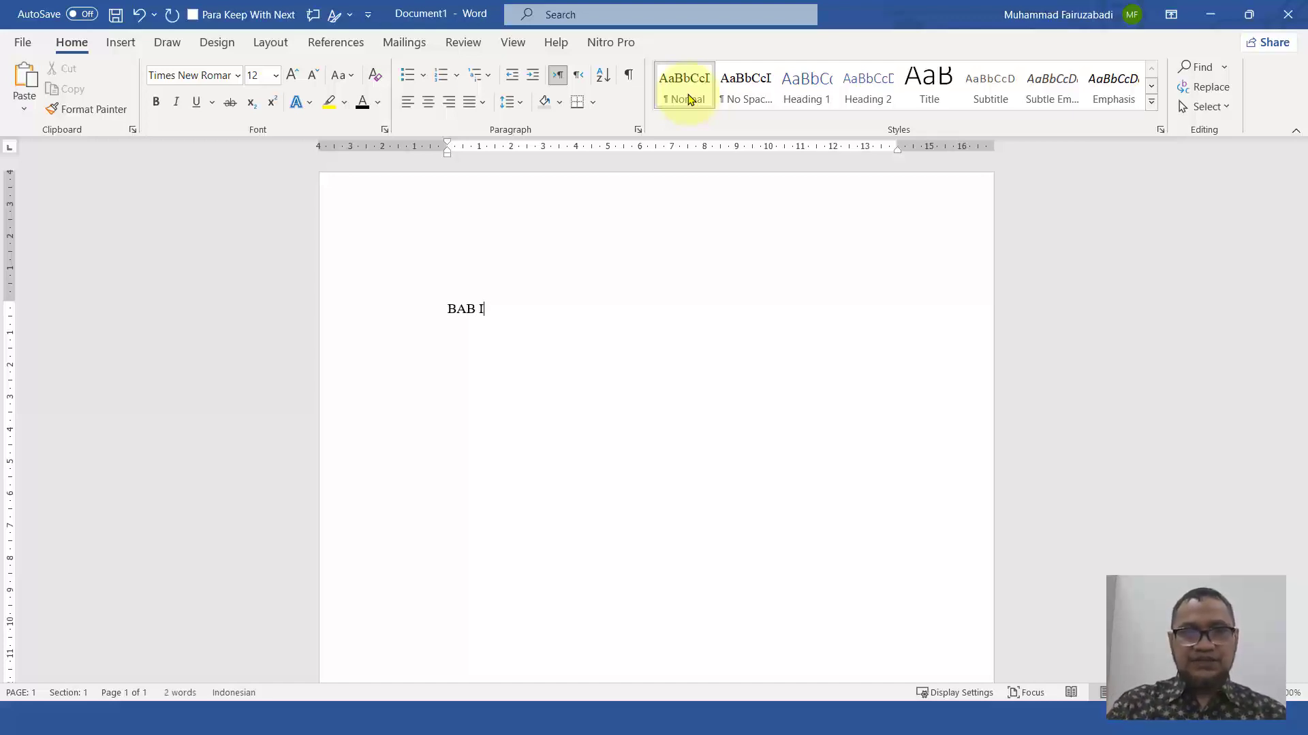
text( P)
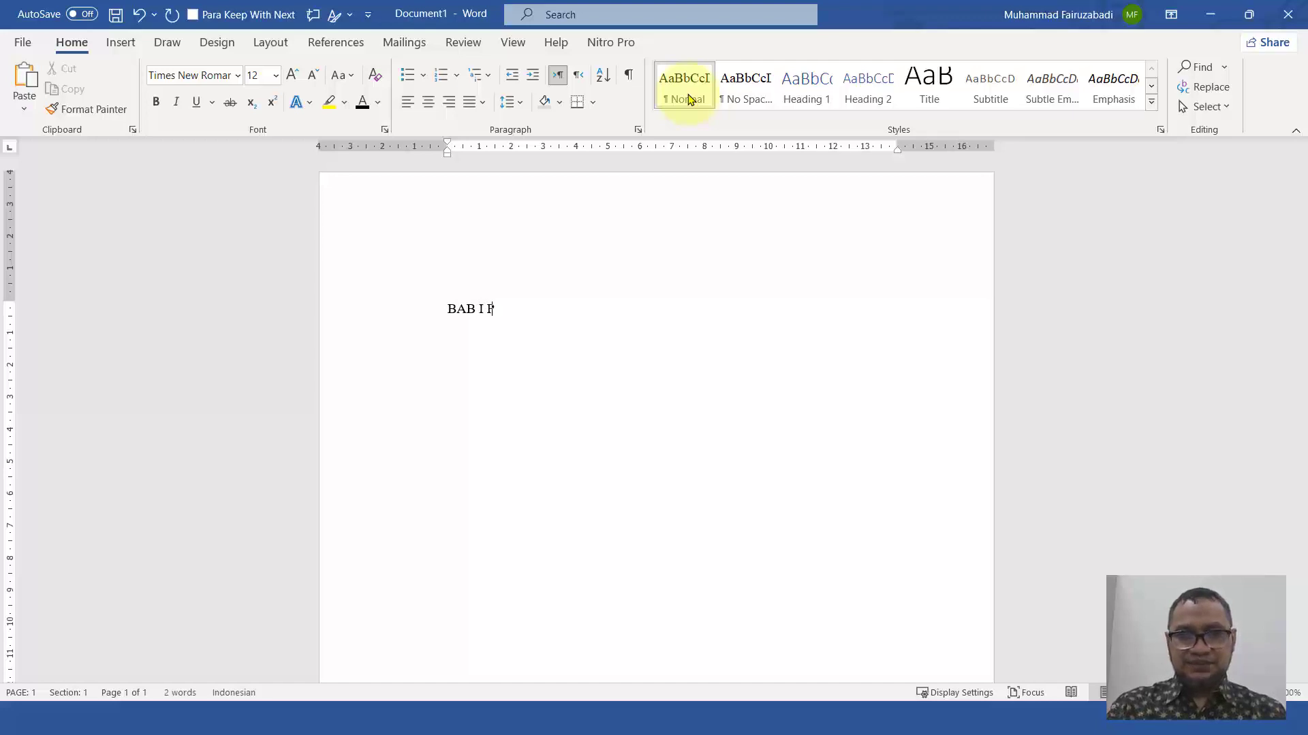
text(ENDAHULUAN)
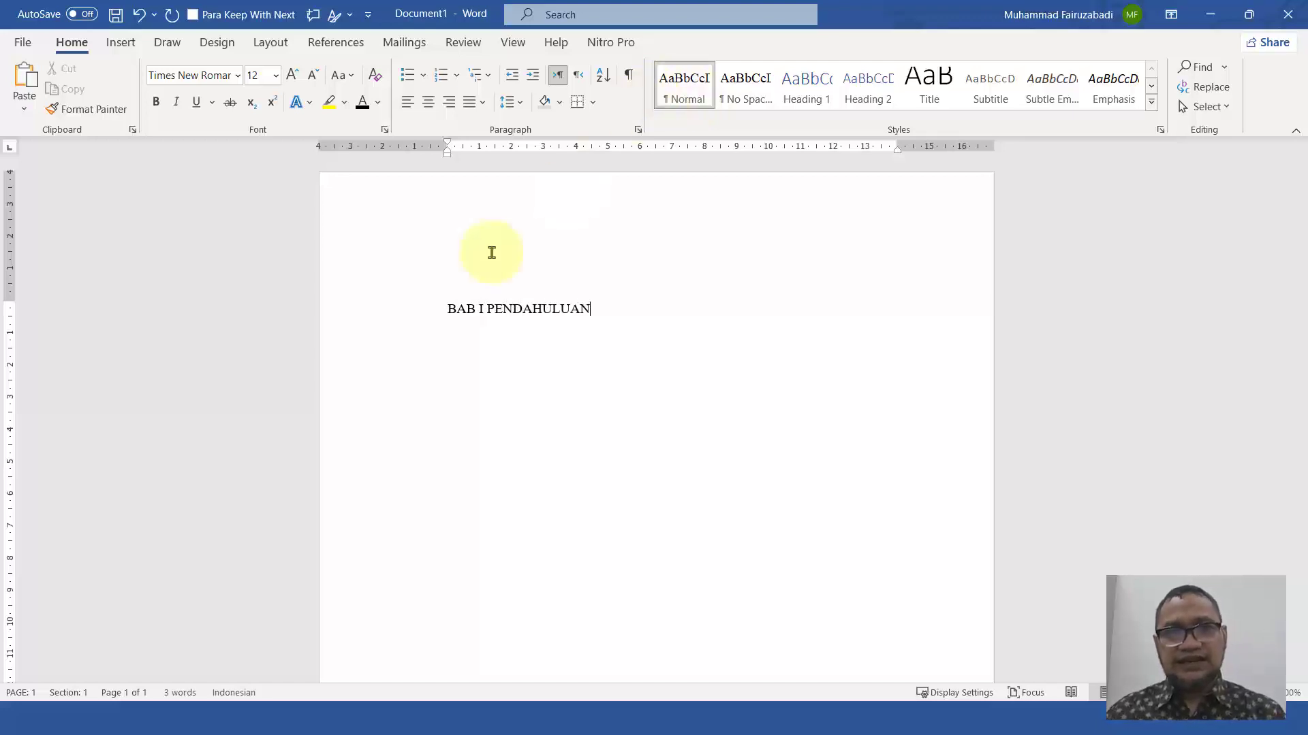
Make the whole "BAB I PENDAHULUAN" line bold
click(407, 313)
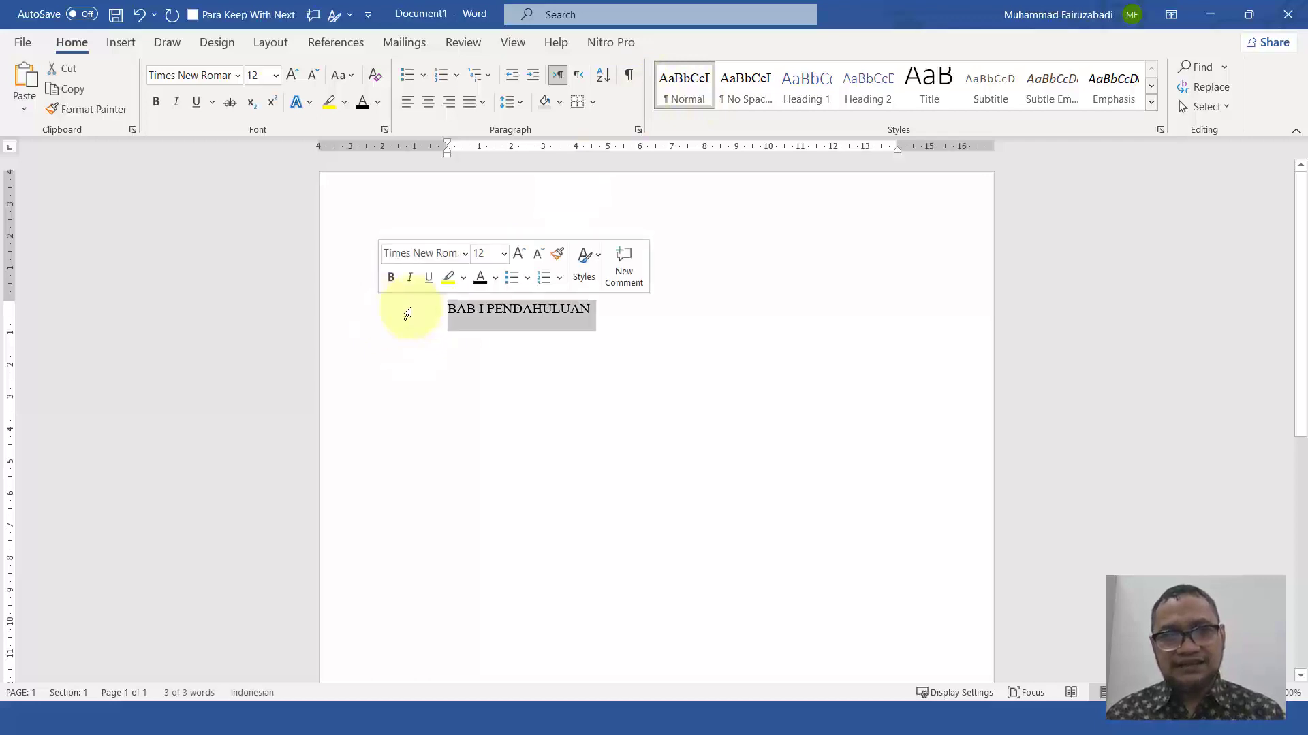
click(623, 281)
key(ctrl+z)
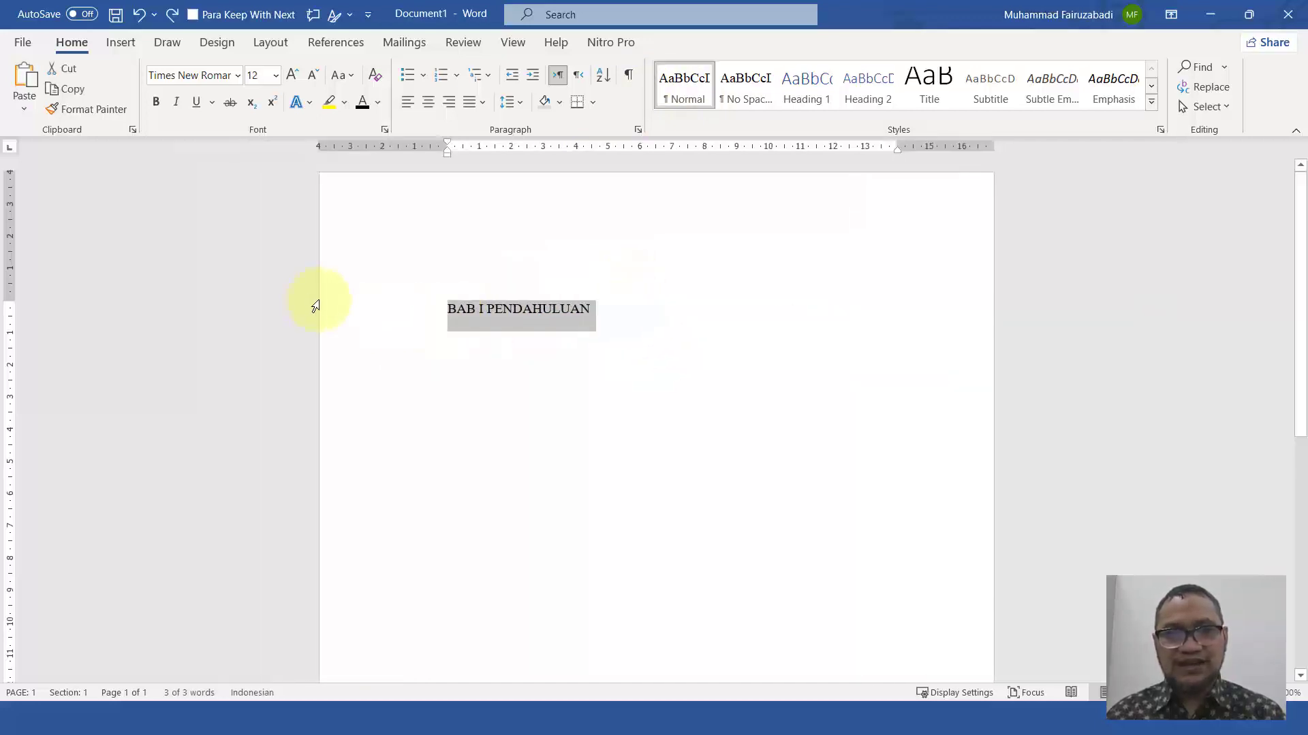
click(408, 324)
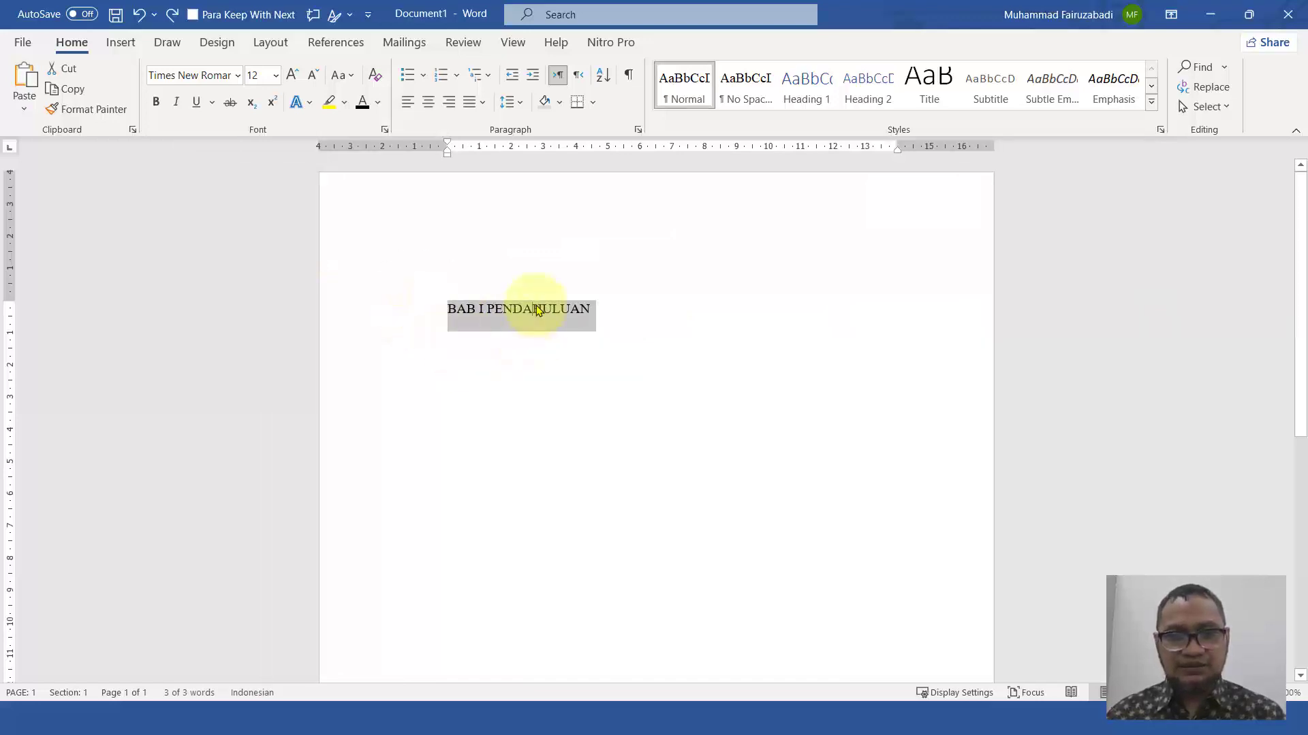
click(536, 318)
click(400, 317)
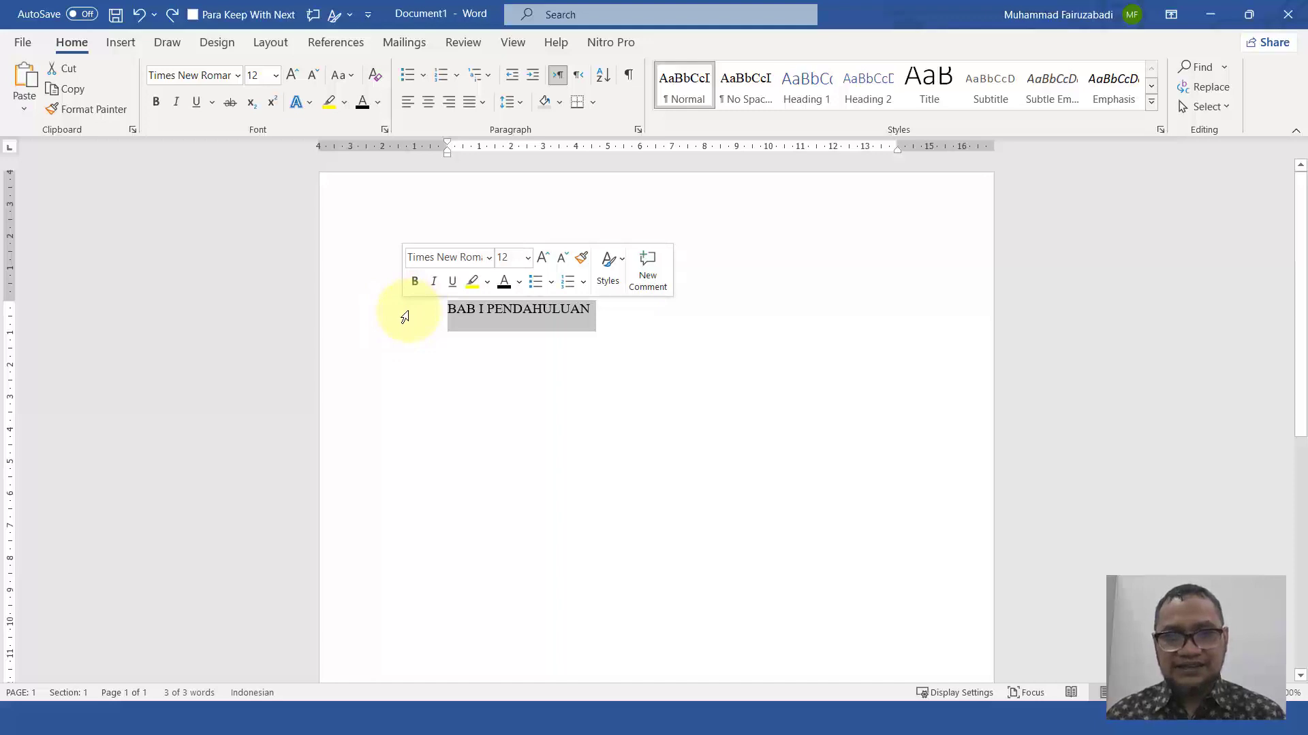
key(ctrl+b)
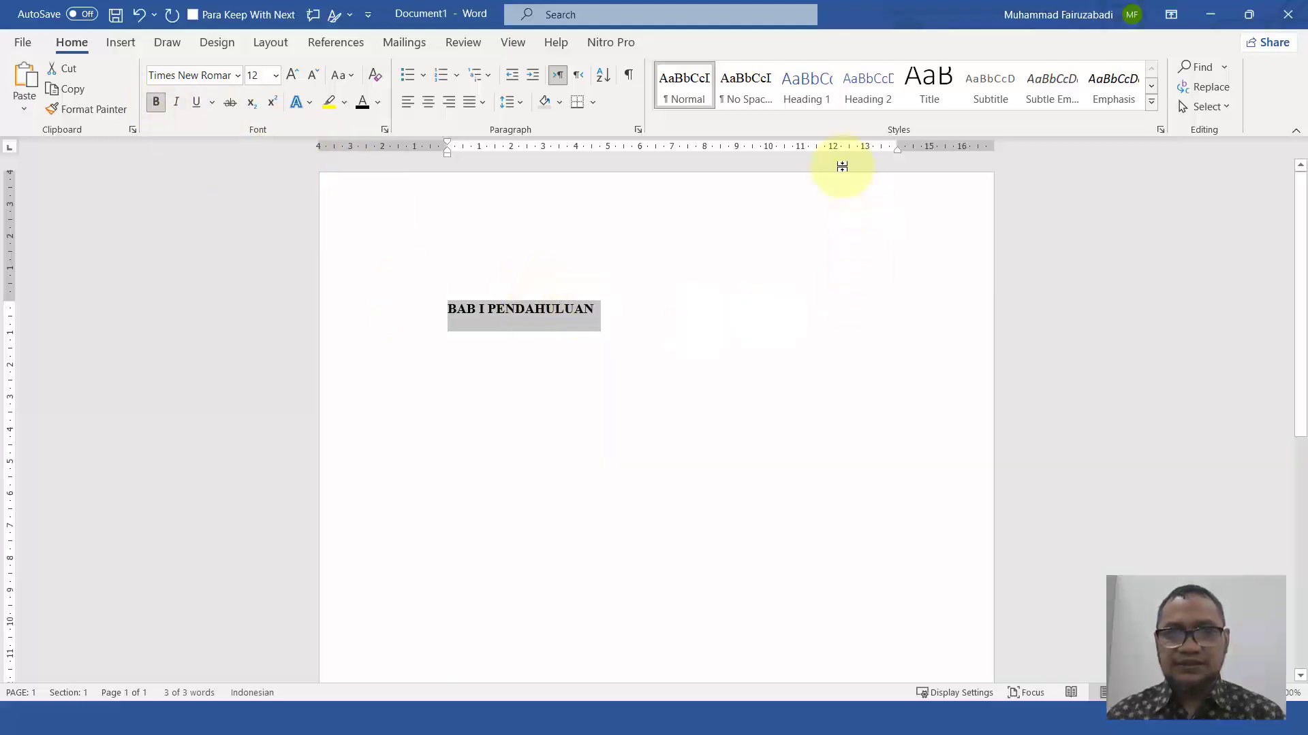
Update the Heading 1 style to match the bold chapter title
right_click(806, 96)
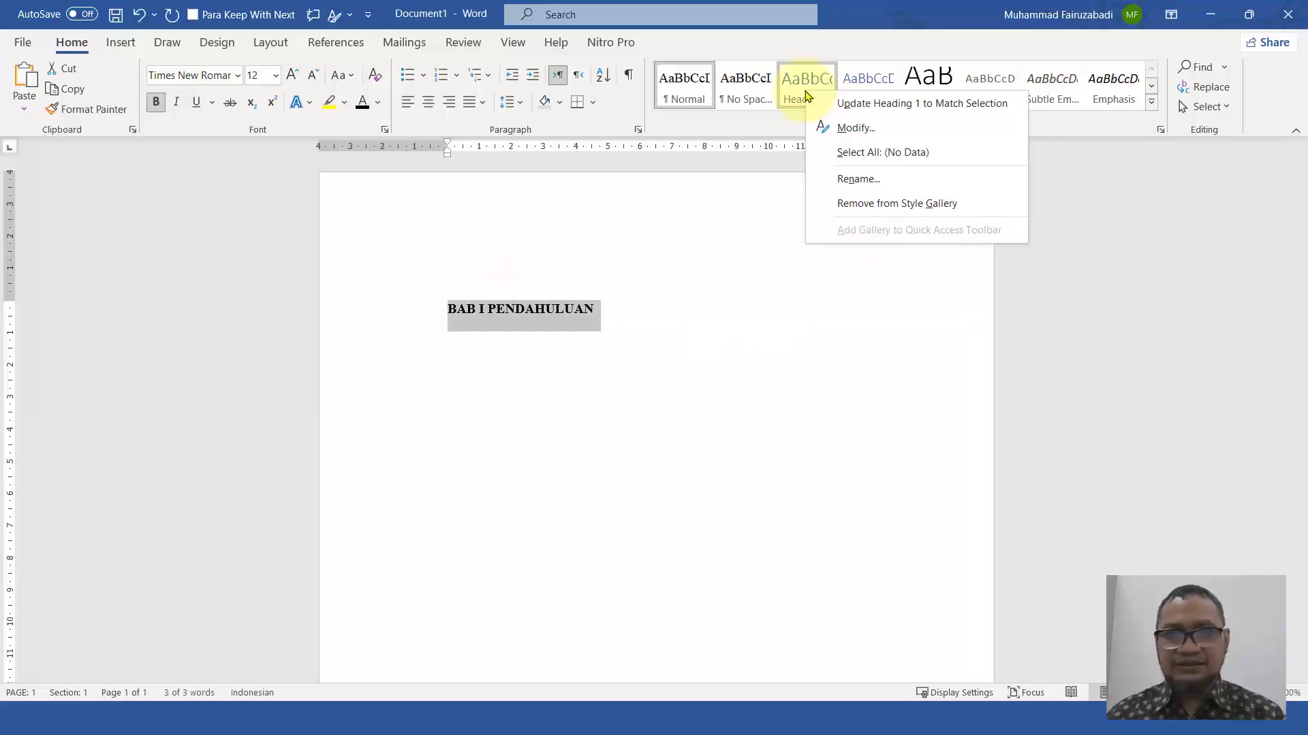
click(855, 103)
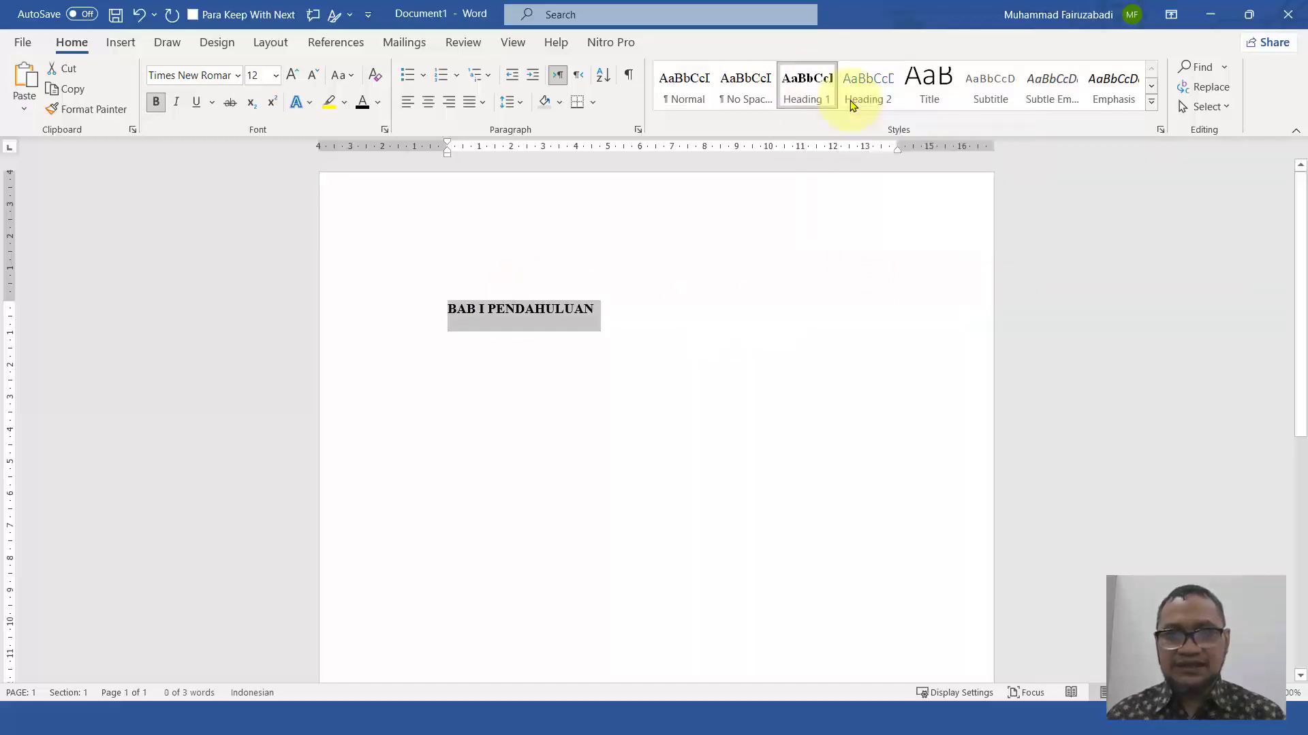
click(506, 322)
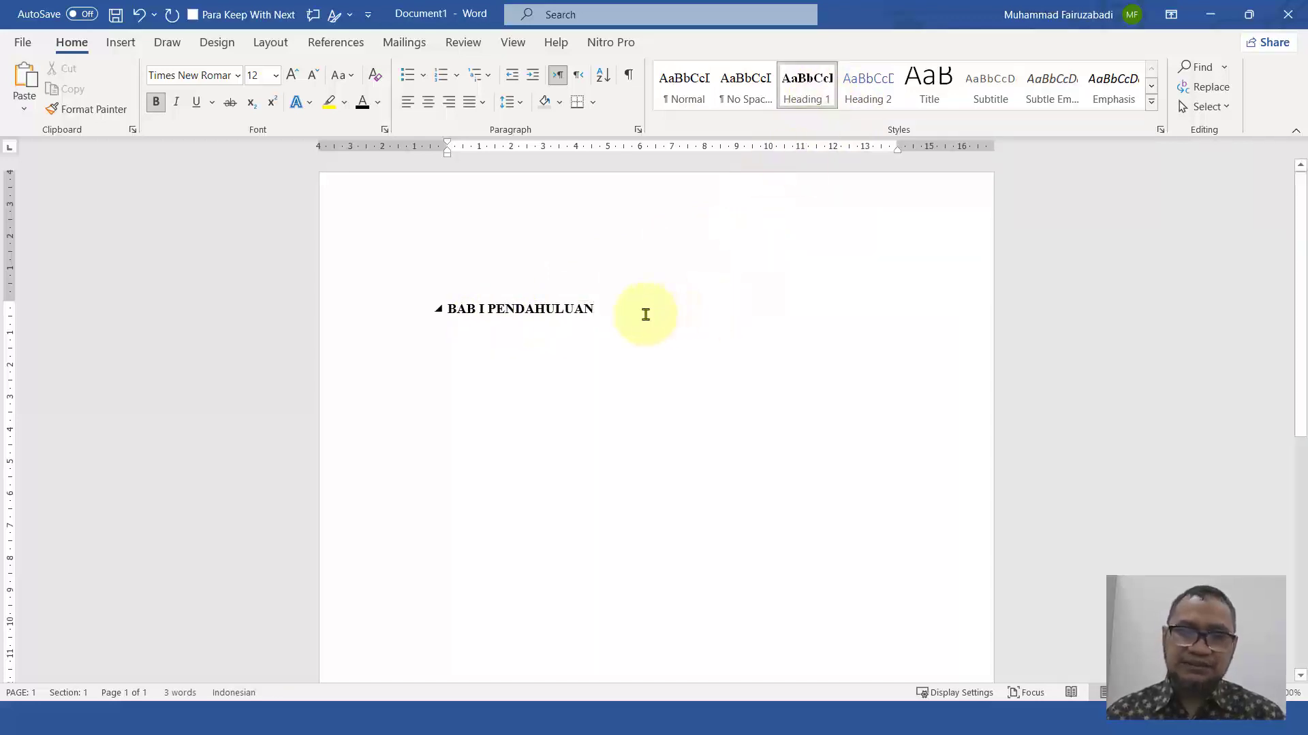
Write a body paragraph below the chapter title, starting with "Isinya adalah pendahuluan" and continuing with about three lines of filler text
key(Return)
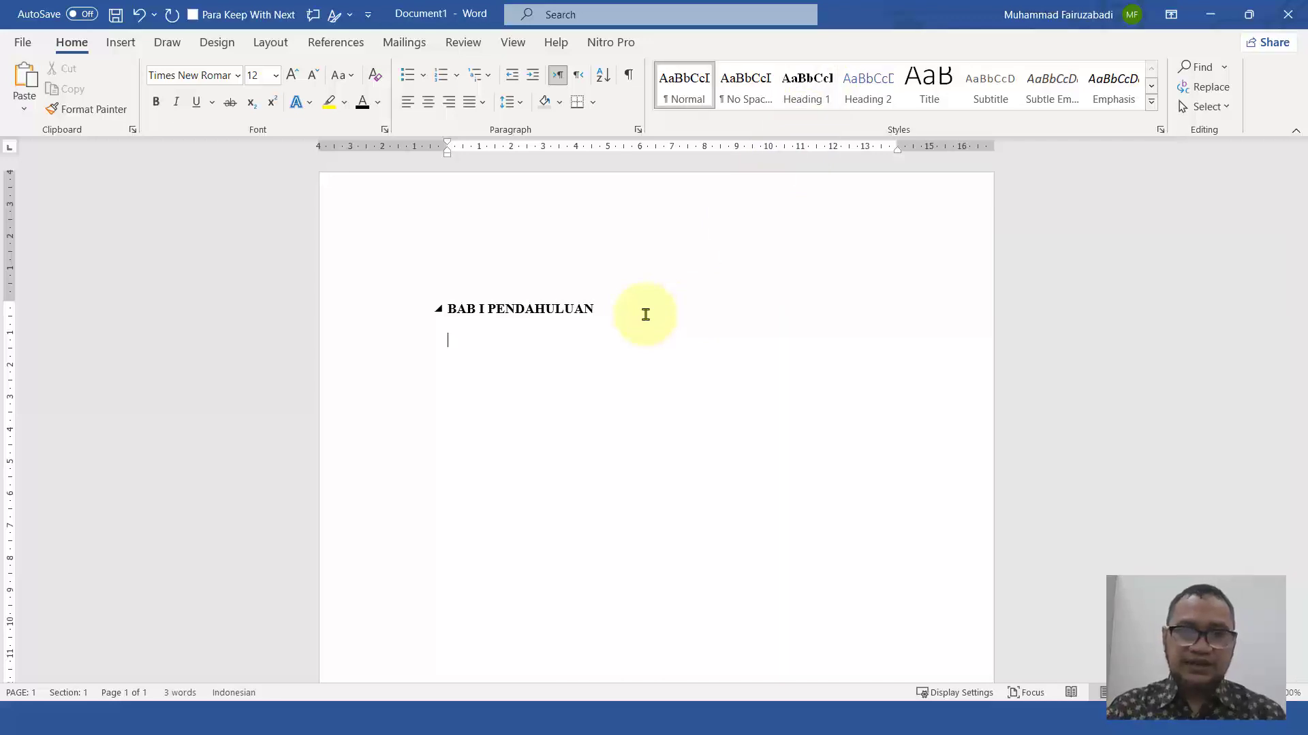
text(Isiny)
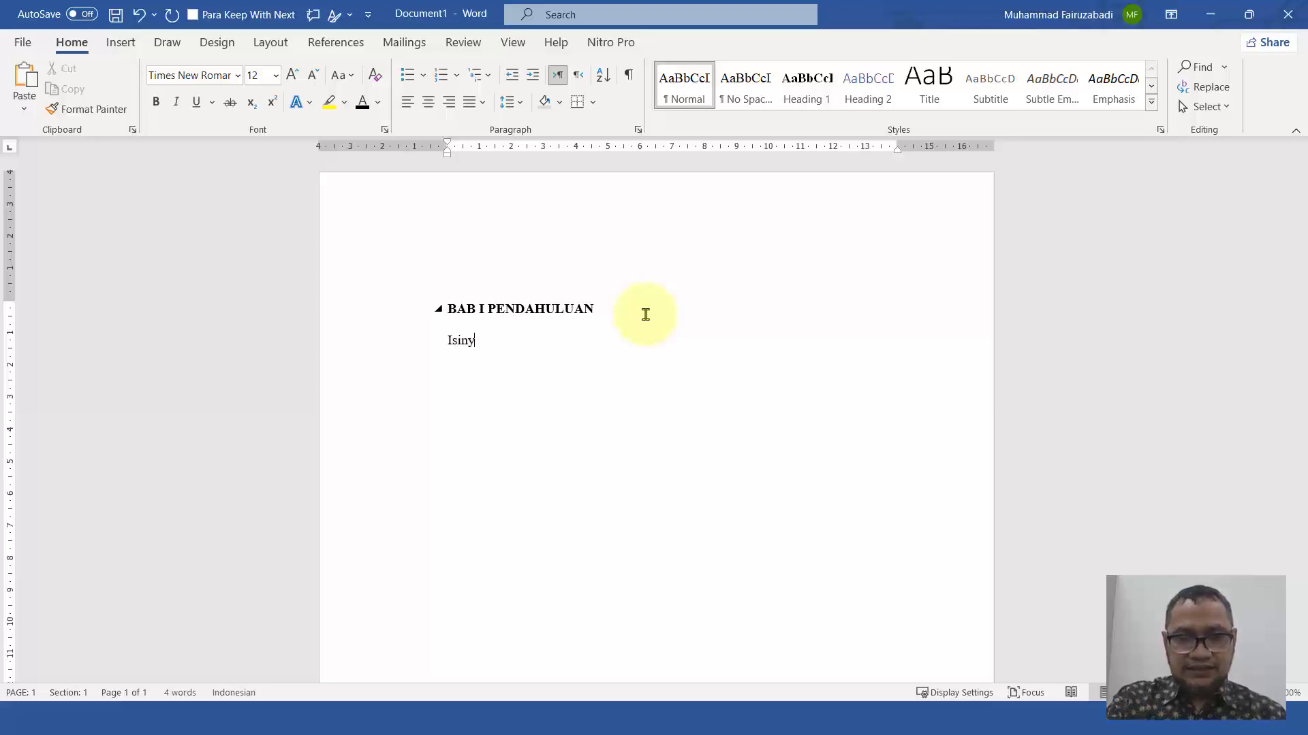
text(a adalah)
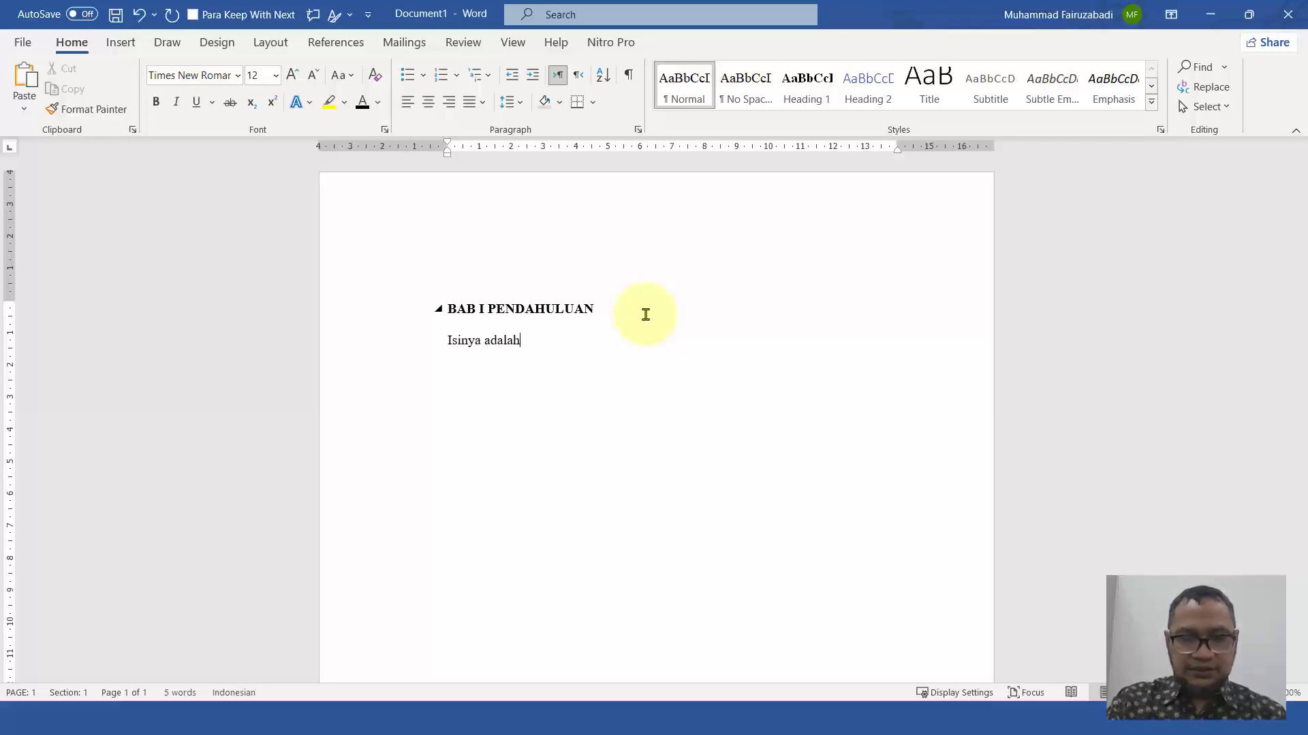
text( pendahuluan )
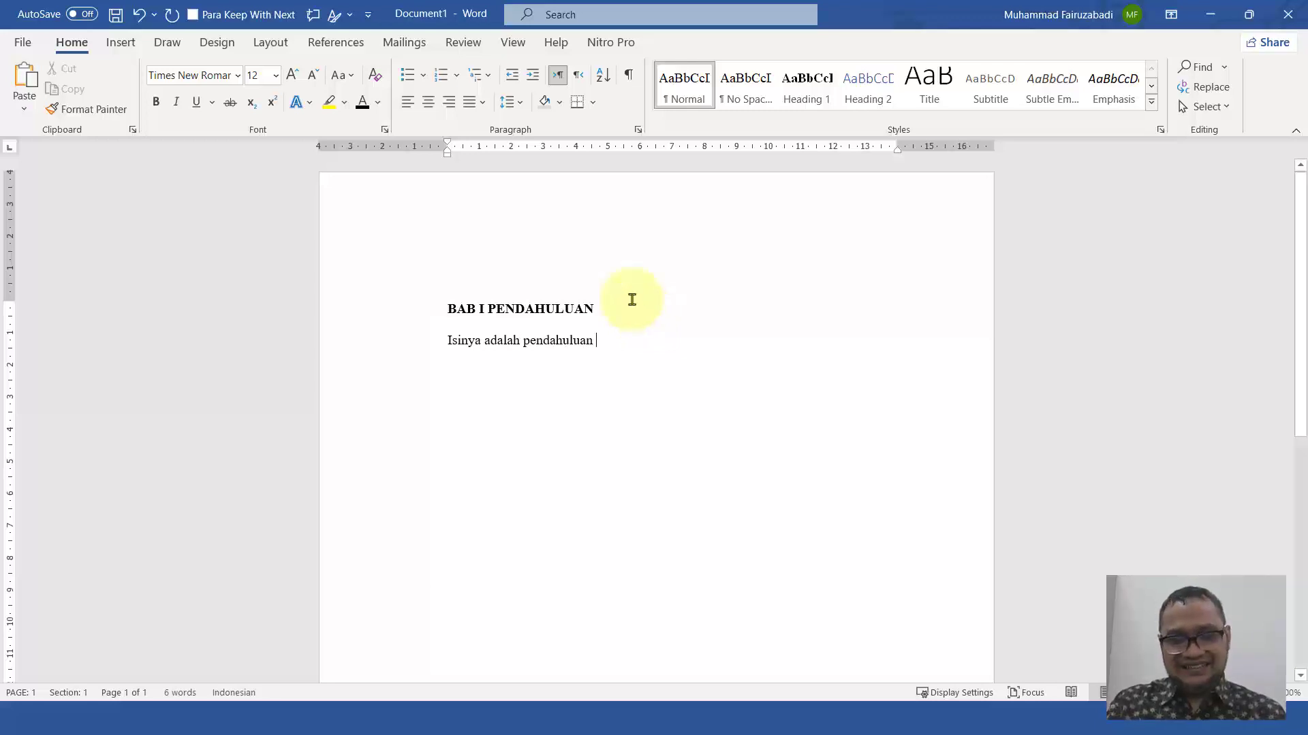
text(asjhskjsjsa)
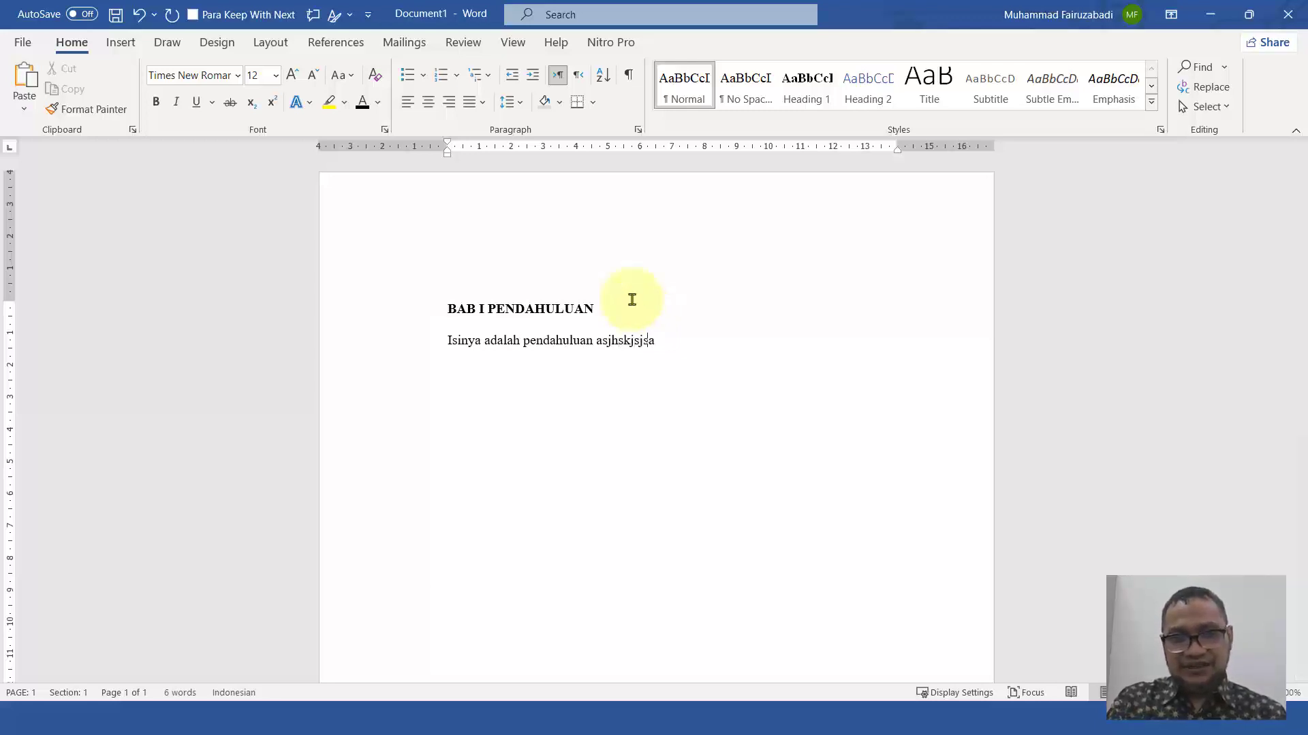
text(dh sjskj sdkjsd ssdskjskajksj )
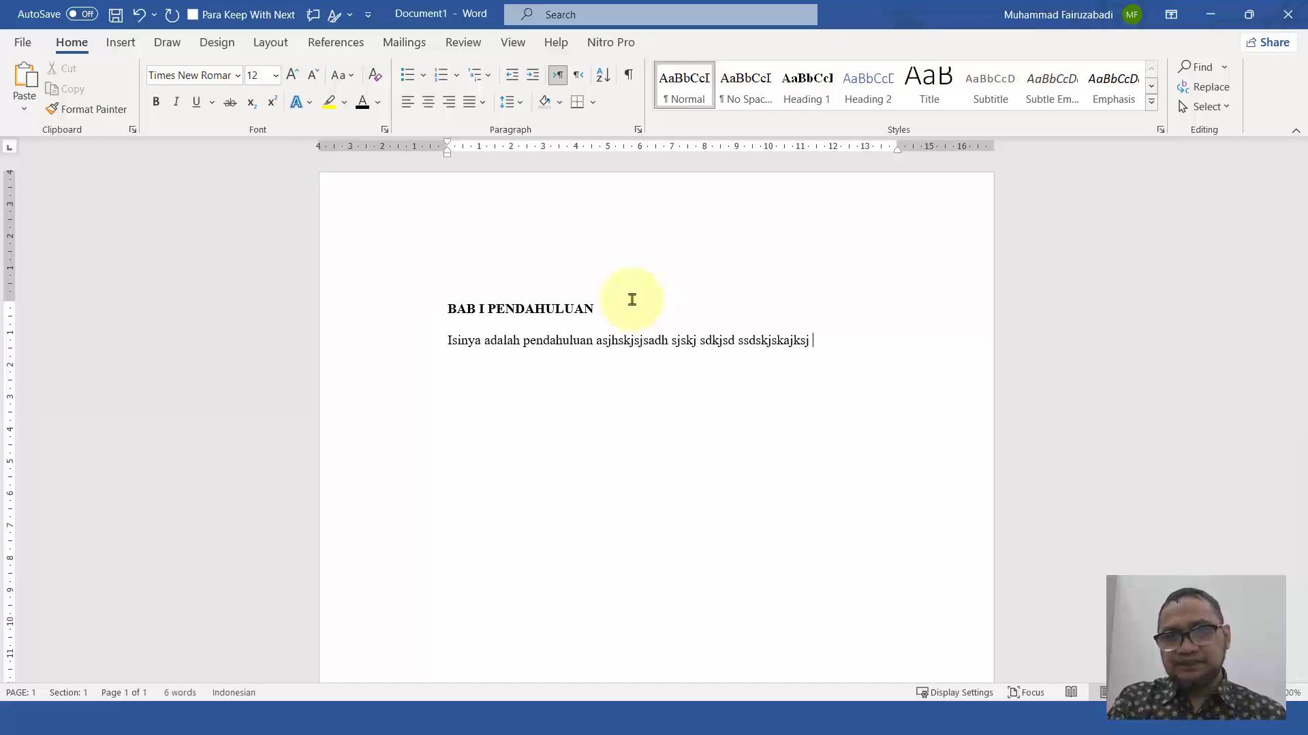
text(asjksdskjdhsdhskdhsckshdk sdhkdhskdh dkshd)
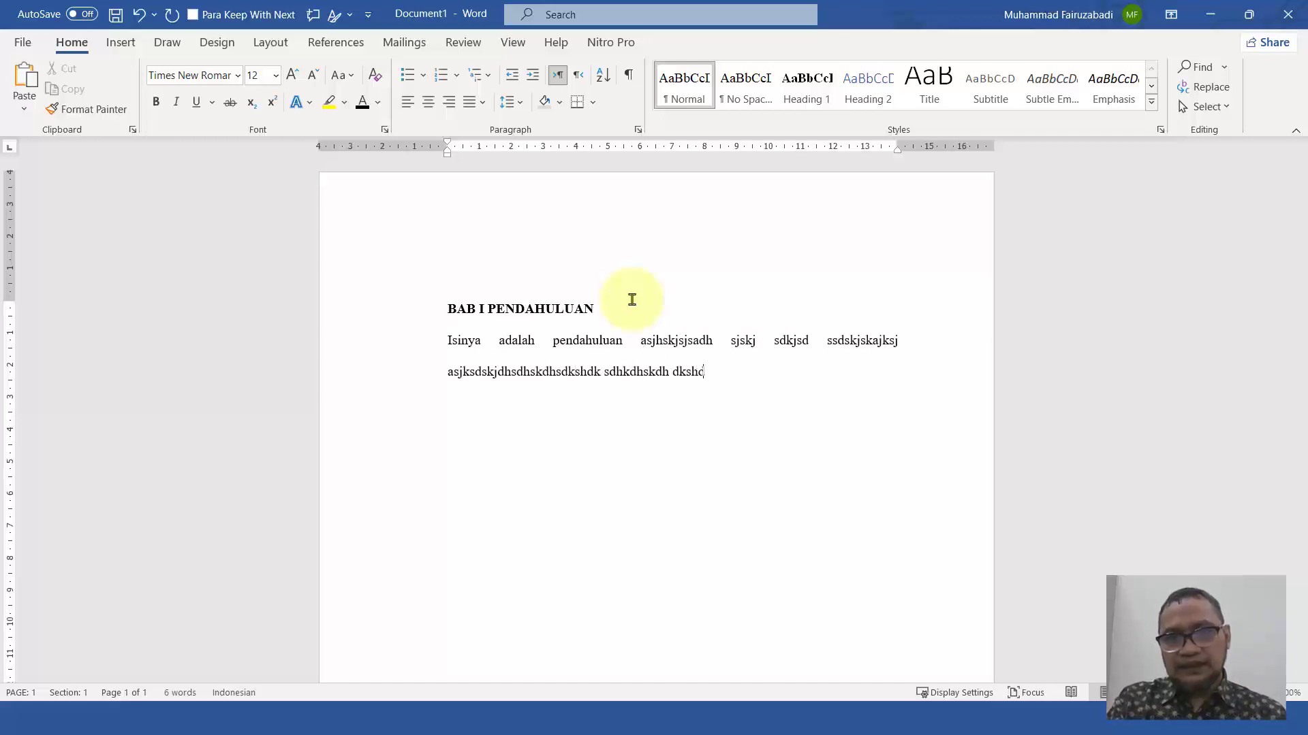
text(khd kdhdkjah djdhkdhaskdhkdjhkdhkdhskdskdjdk.)
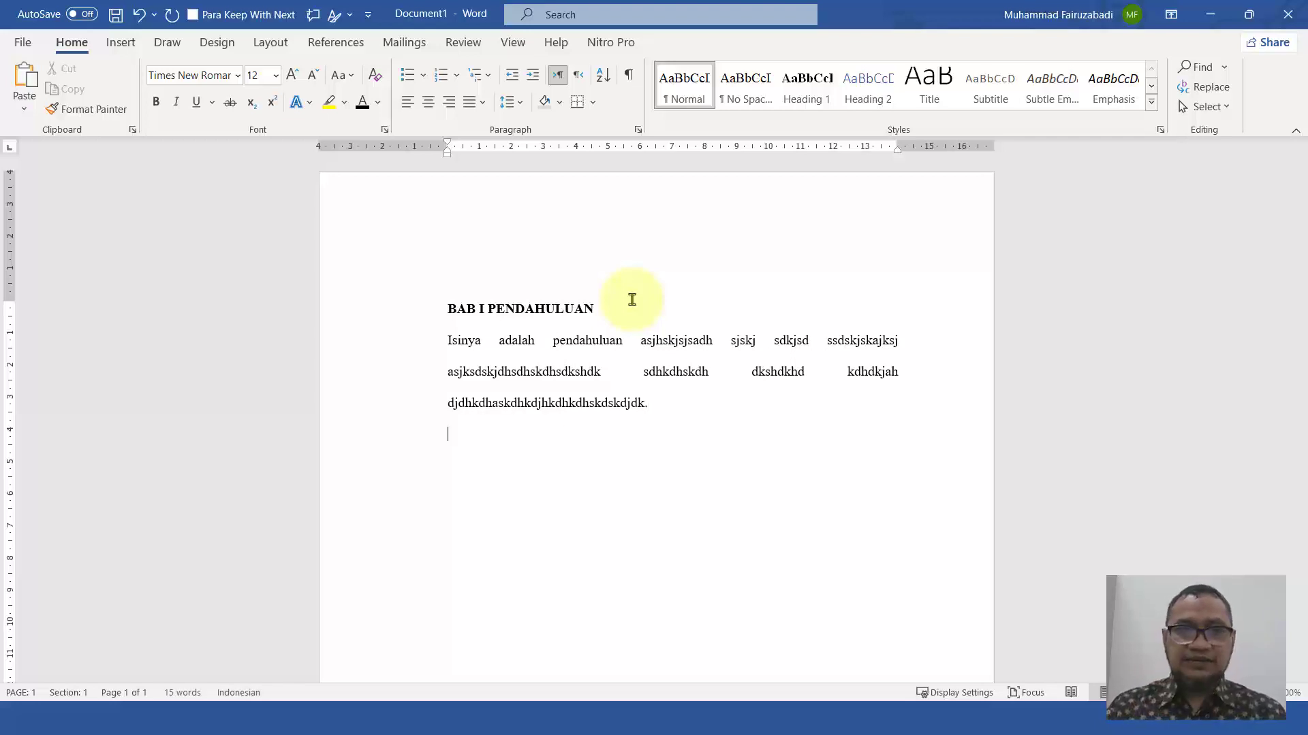
Start a lettered list with "A." below the paragraph and decrease its indent to align with the text margin
text(A.)
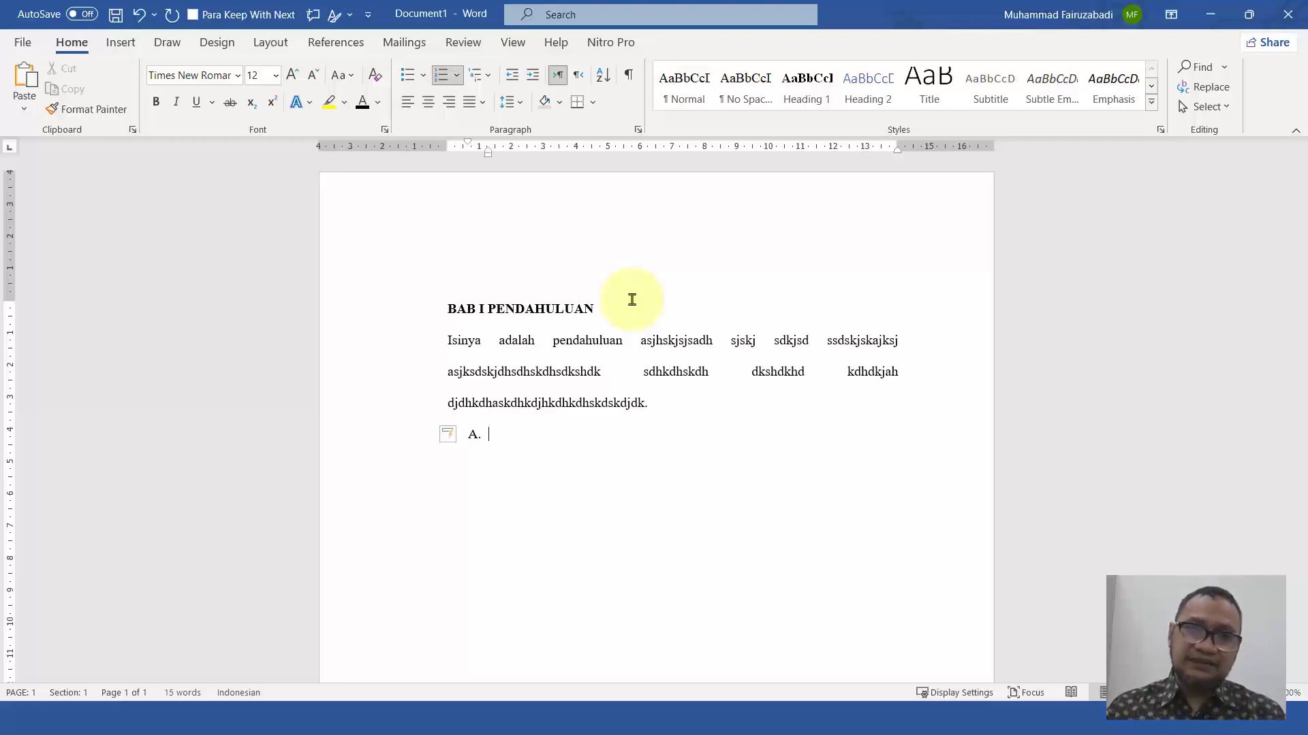
mouse_move(455, 448)
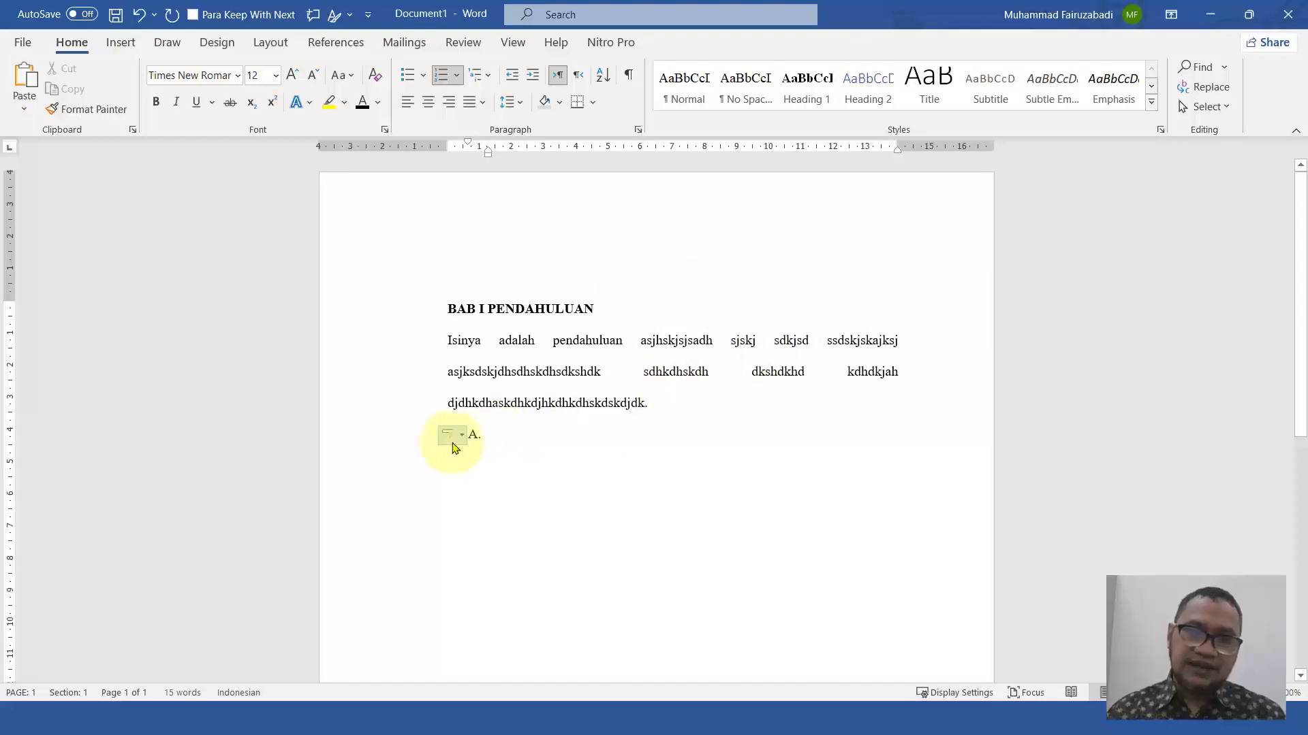
click(512, 84)
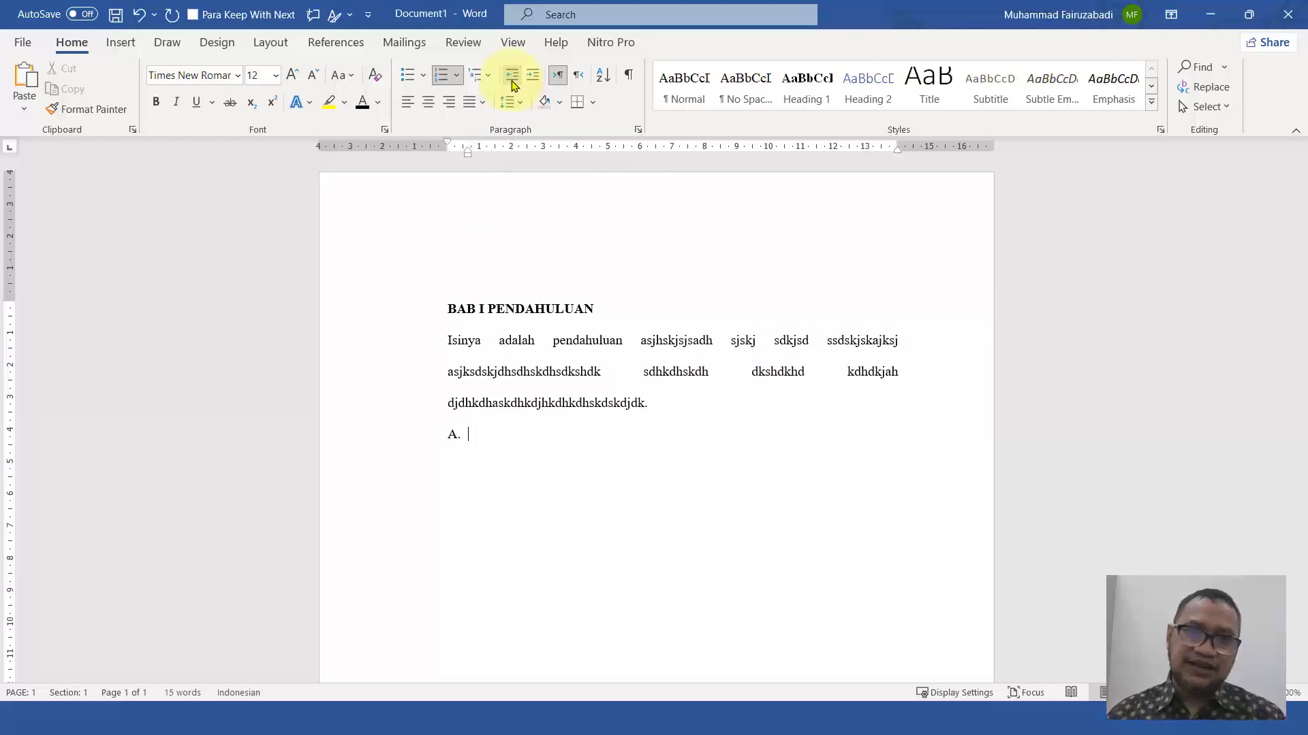
Increase the "A." list item's indent by three levels, and decrease it by three levels back to the text margin
click(532, 79)
click(532, 79)
click(533, 80)
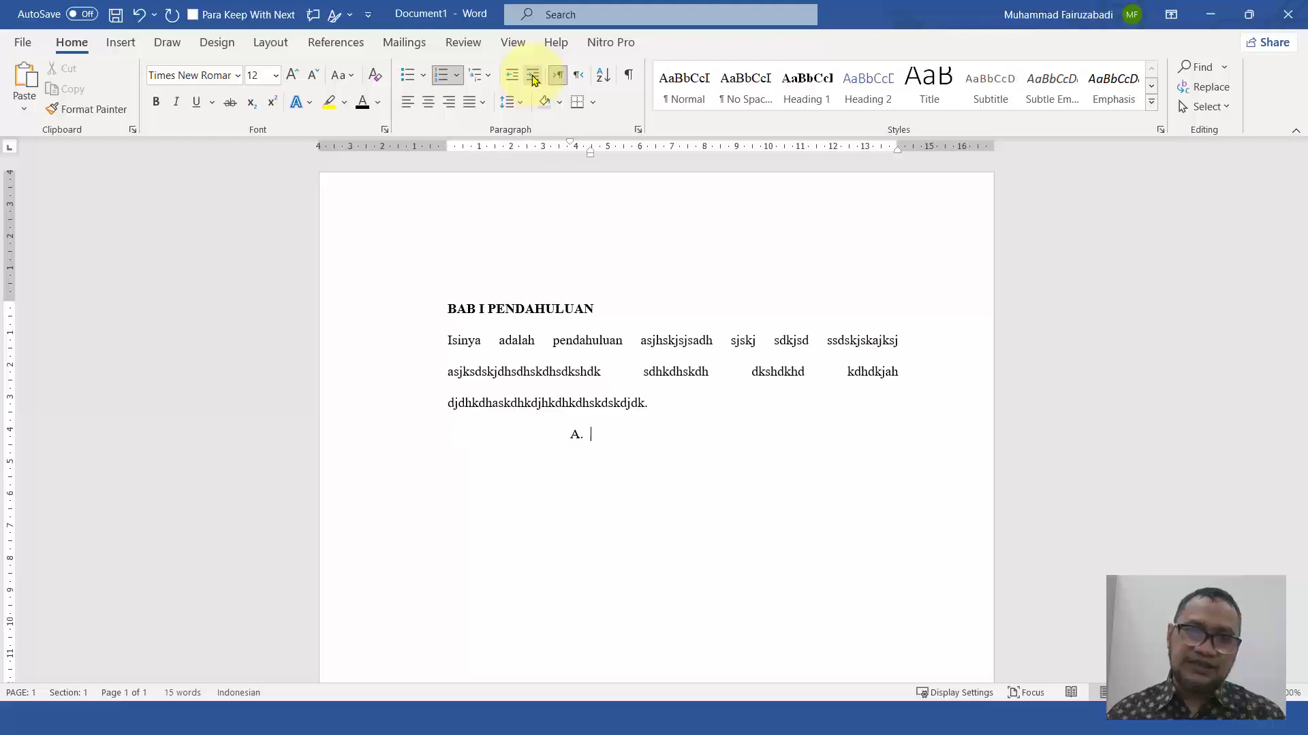
click(515, 82)
click(515, 82)
click(514, 82)
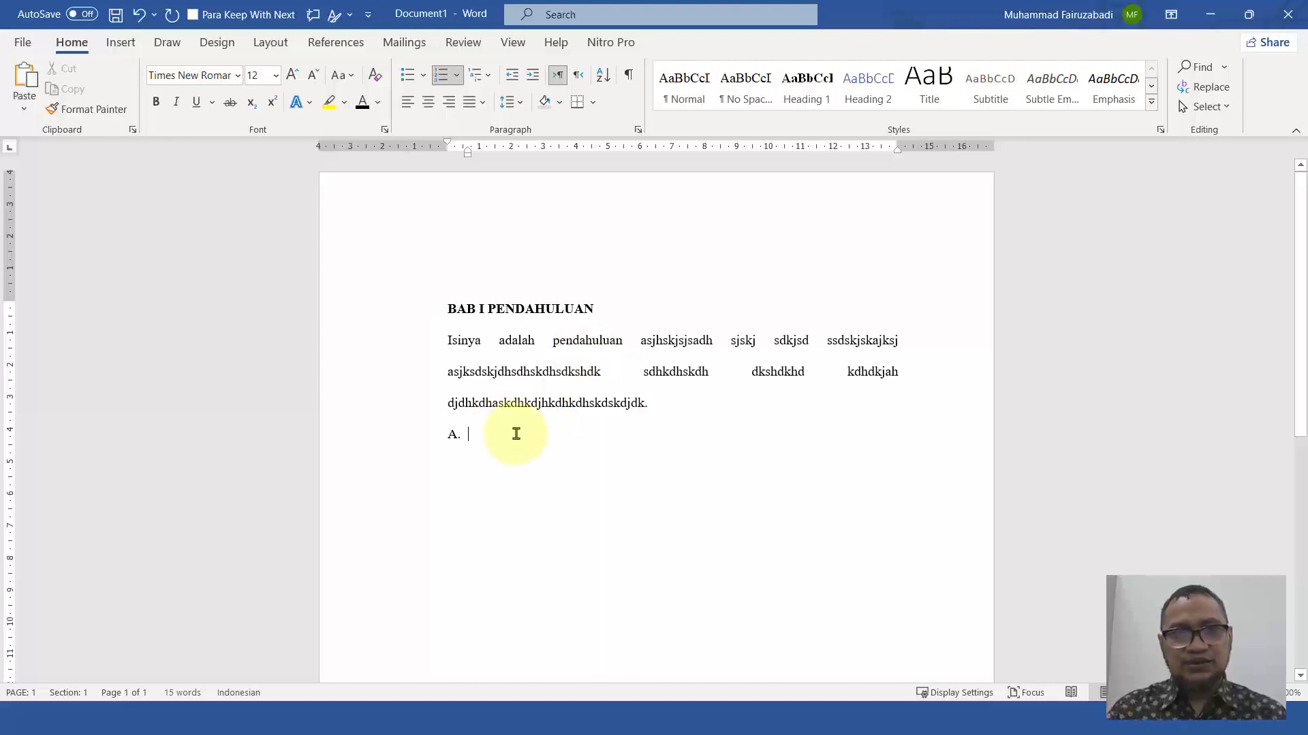
Enter "Latar Belakang Masalah" as the text of the "A." list item
text(S)
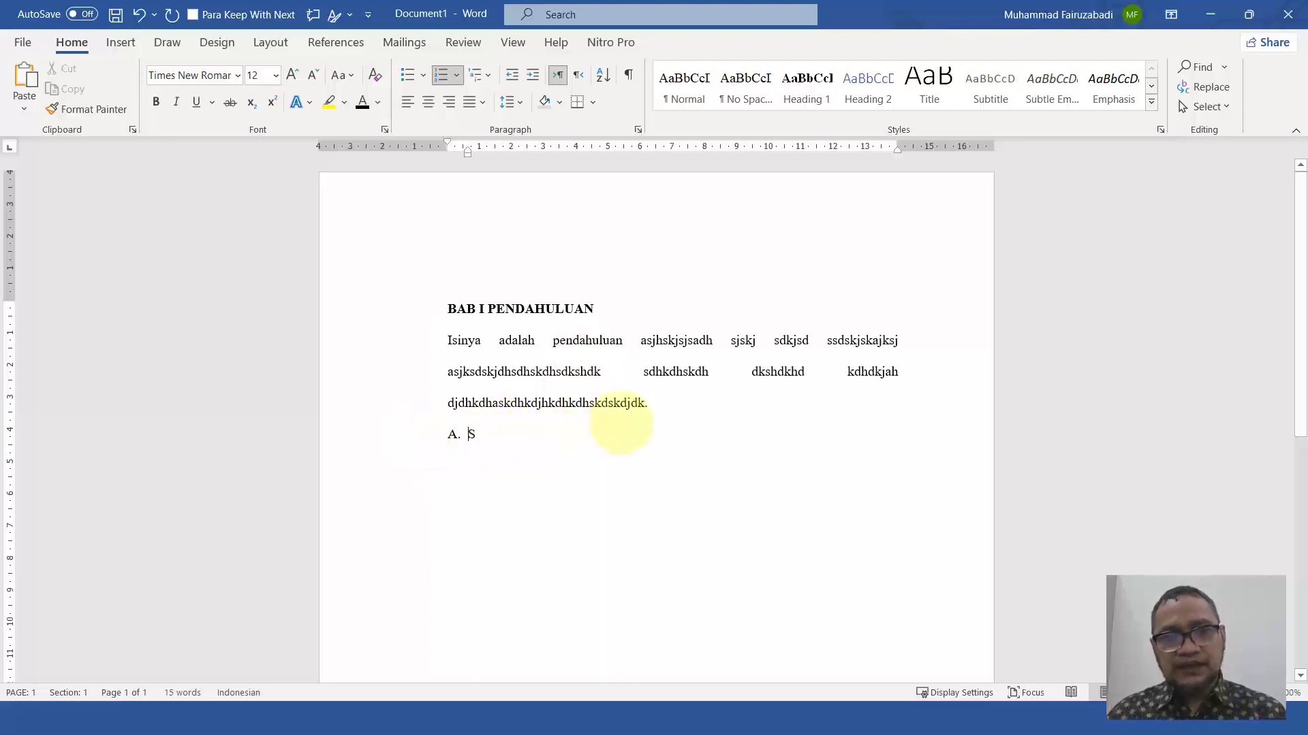
key(BackSpace)
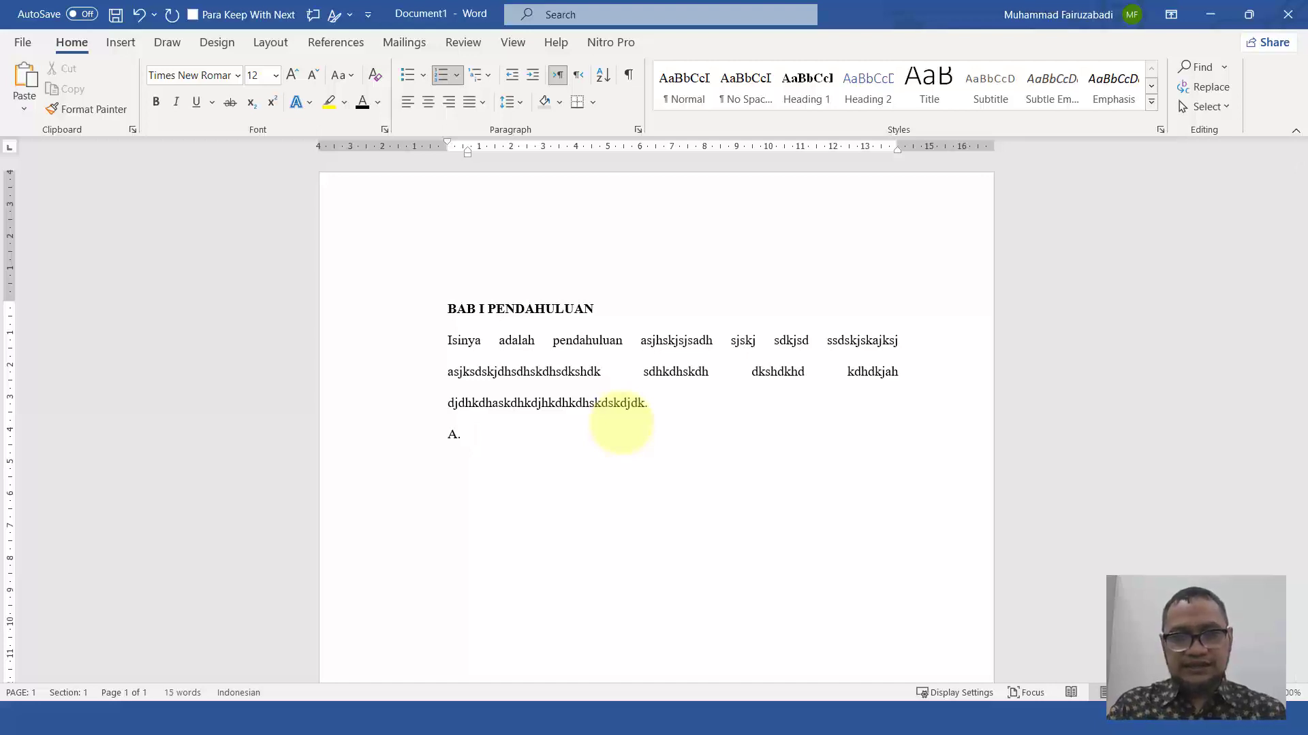
text(Latae)
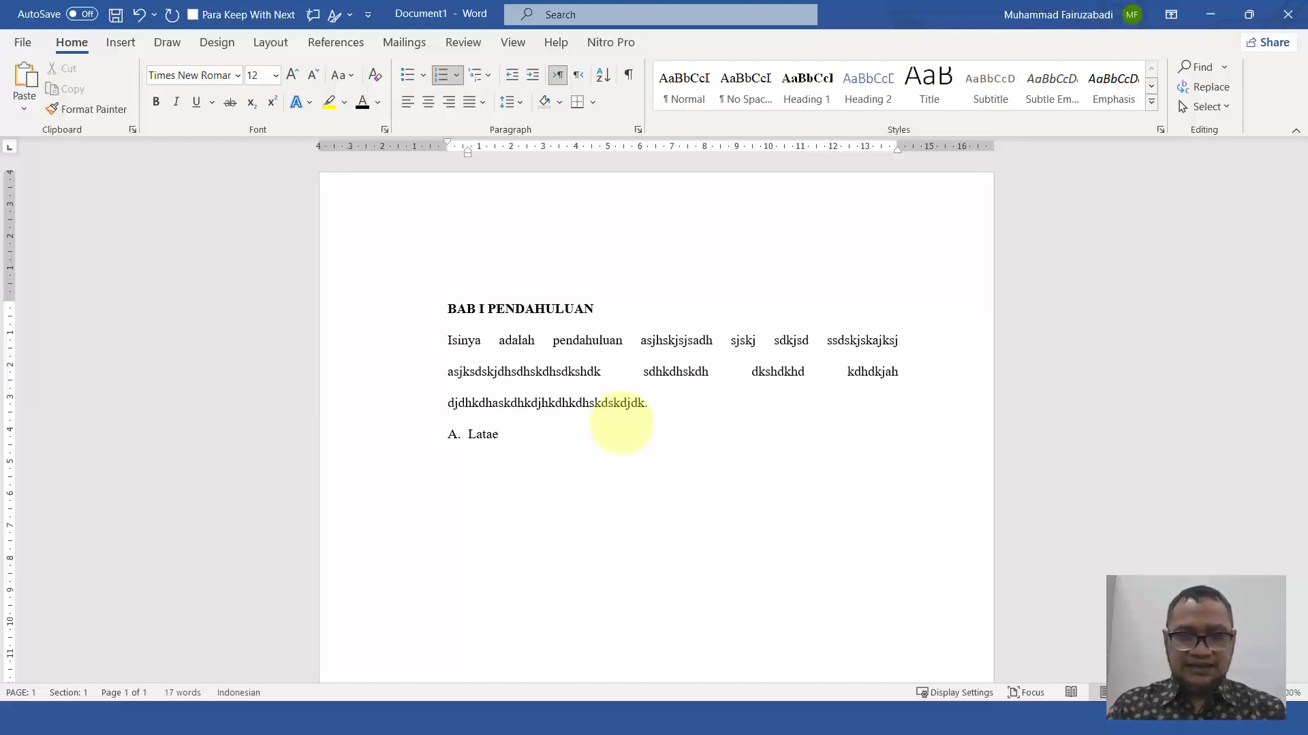
key(BackSpace)
text(r)
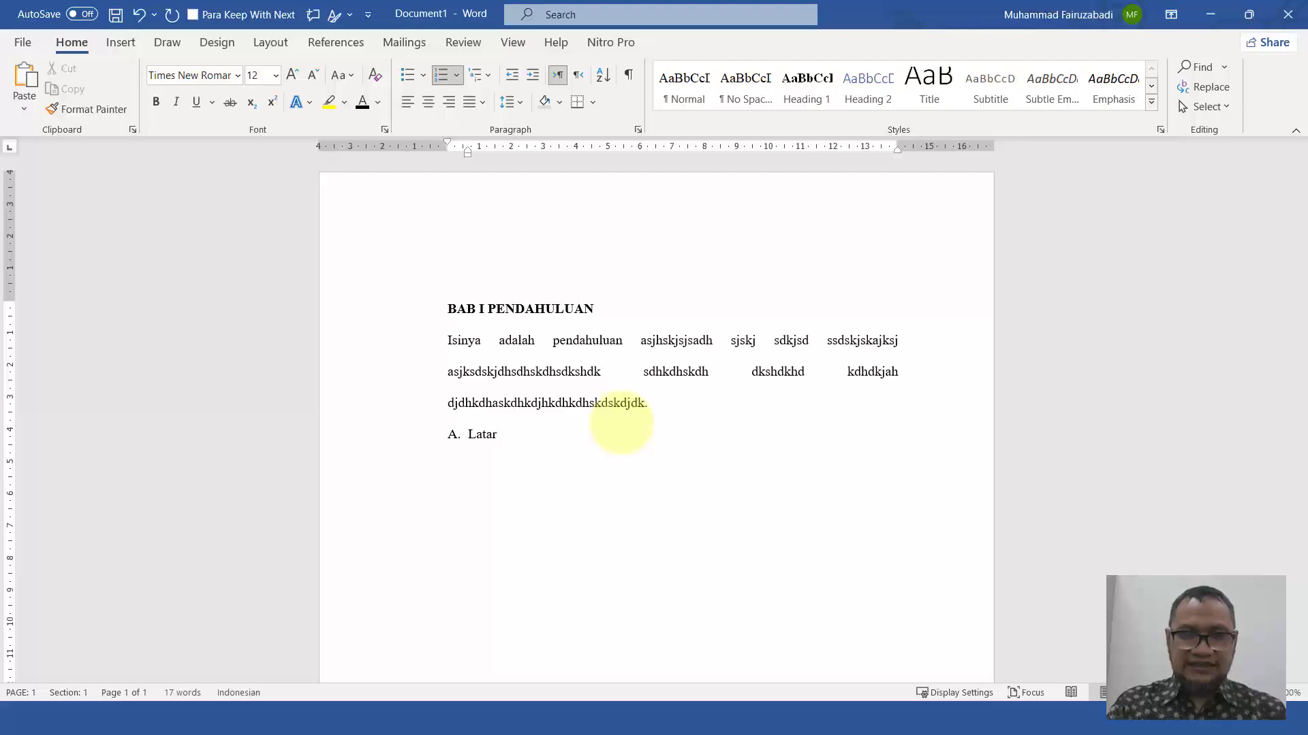
text( Be)
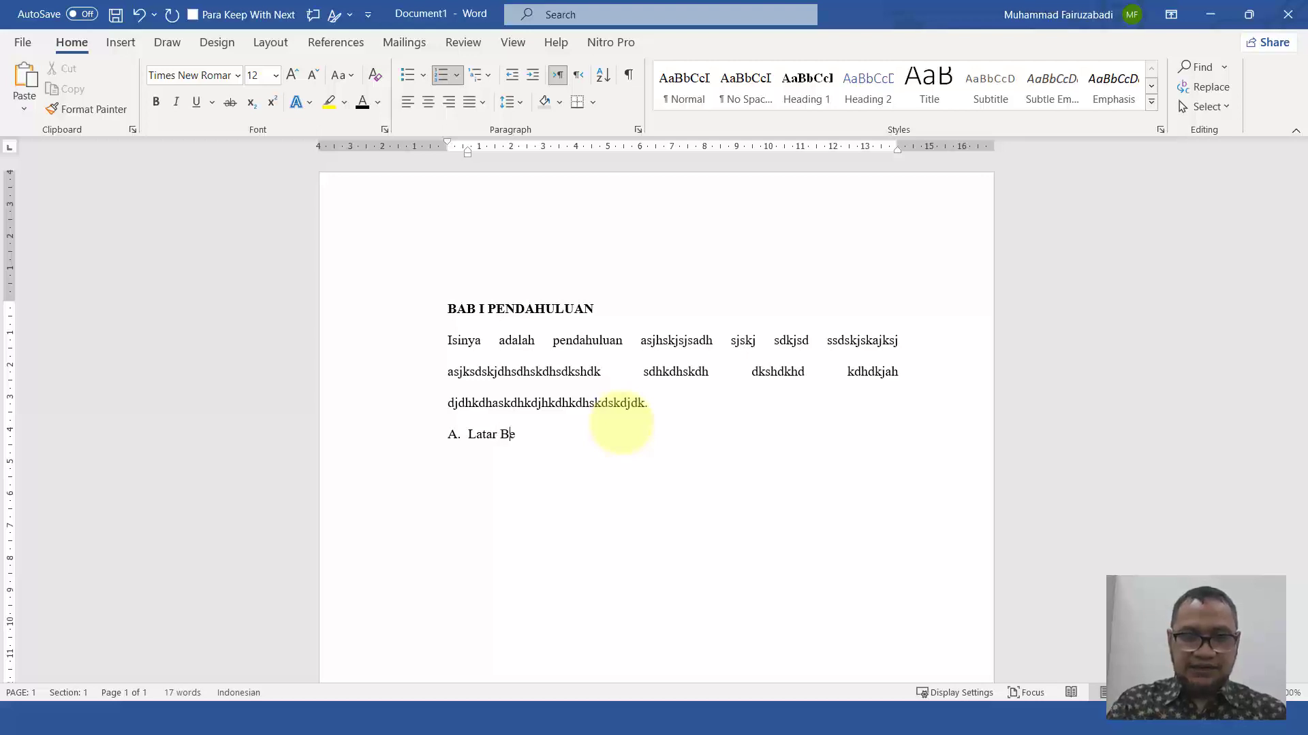
text(lakang Masalah)
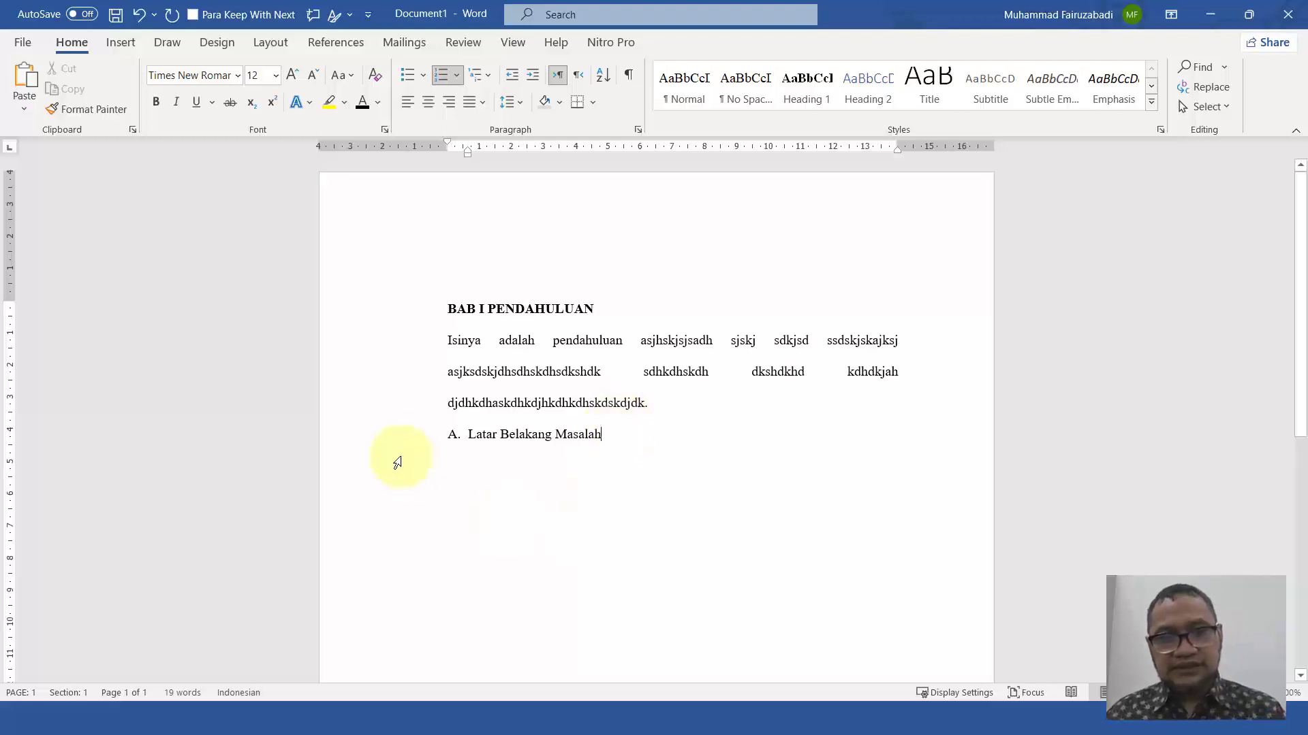
Make the "Latar Belakang Masalah" subheading bold and update the Heading 2 style to match it
click(418, 442)
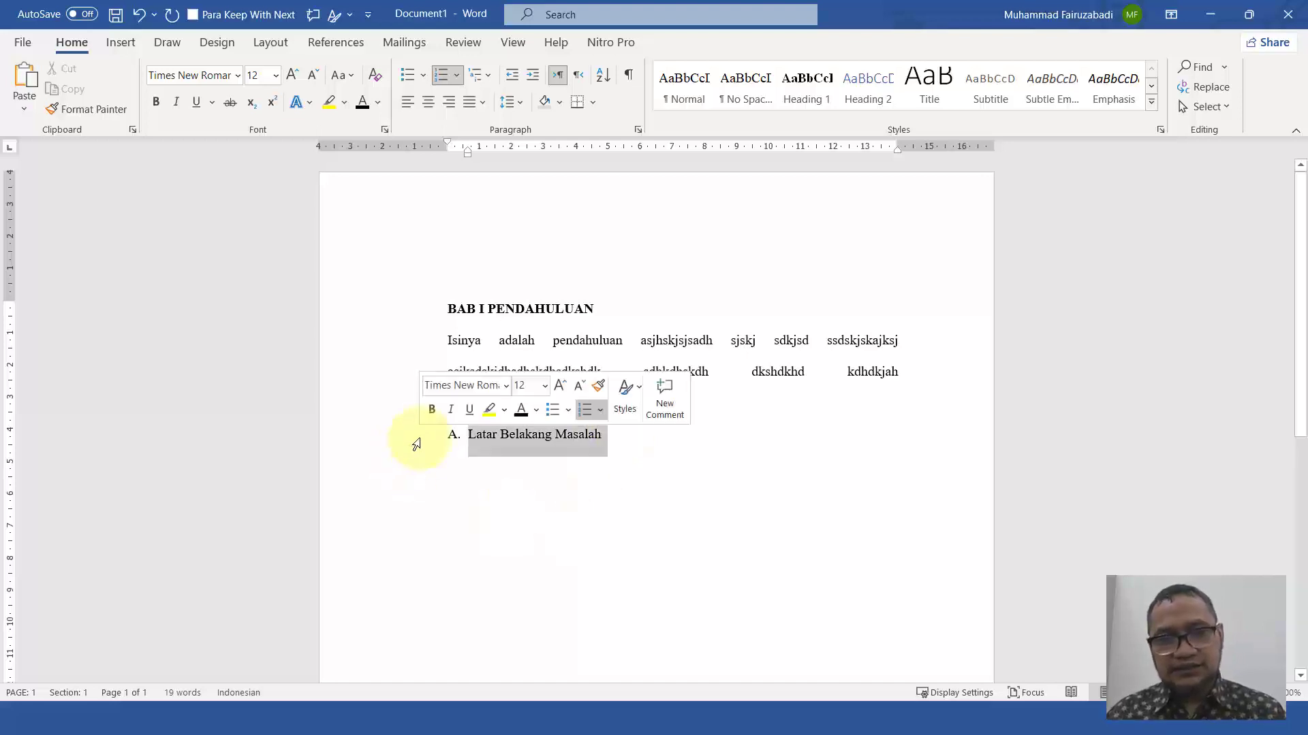
click(156, 102)
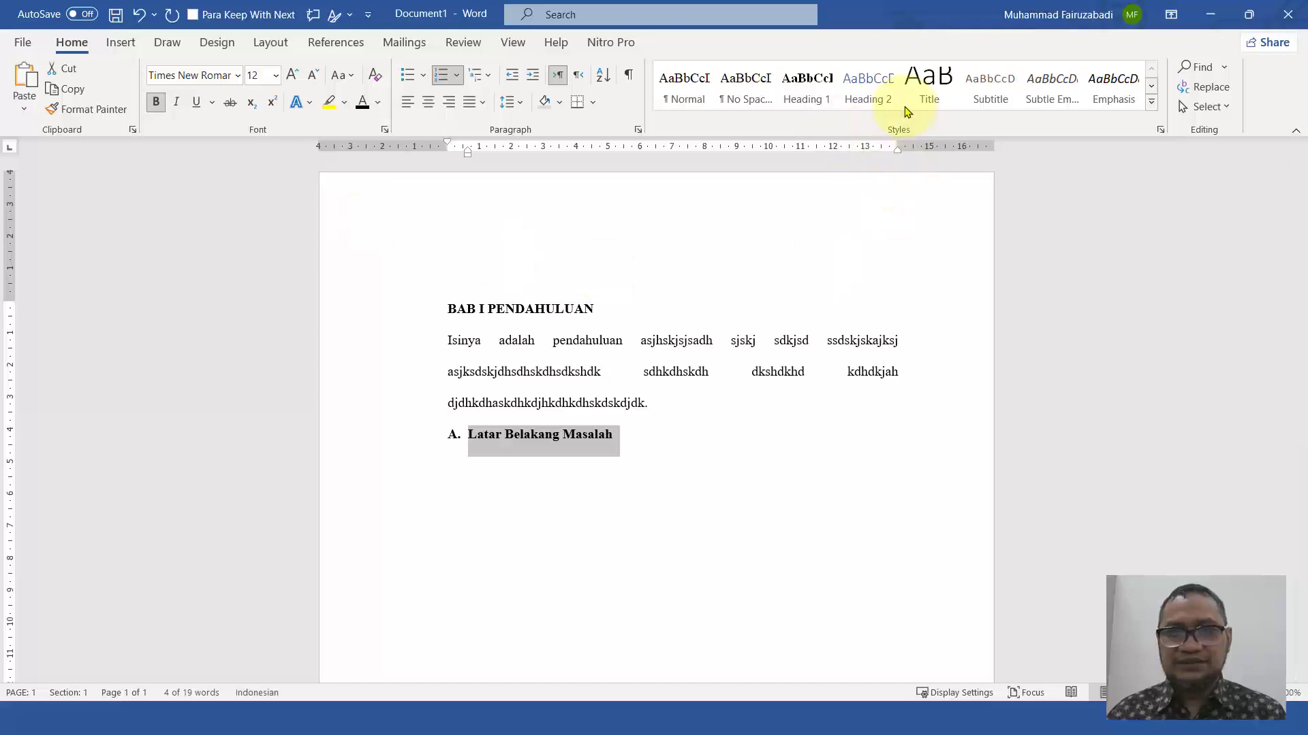
click(869, 96)
right_click(869, 97)
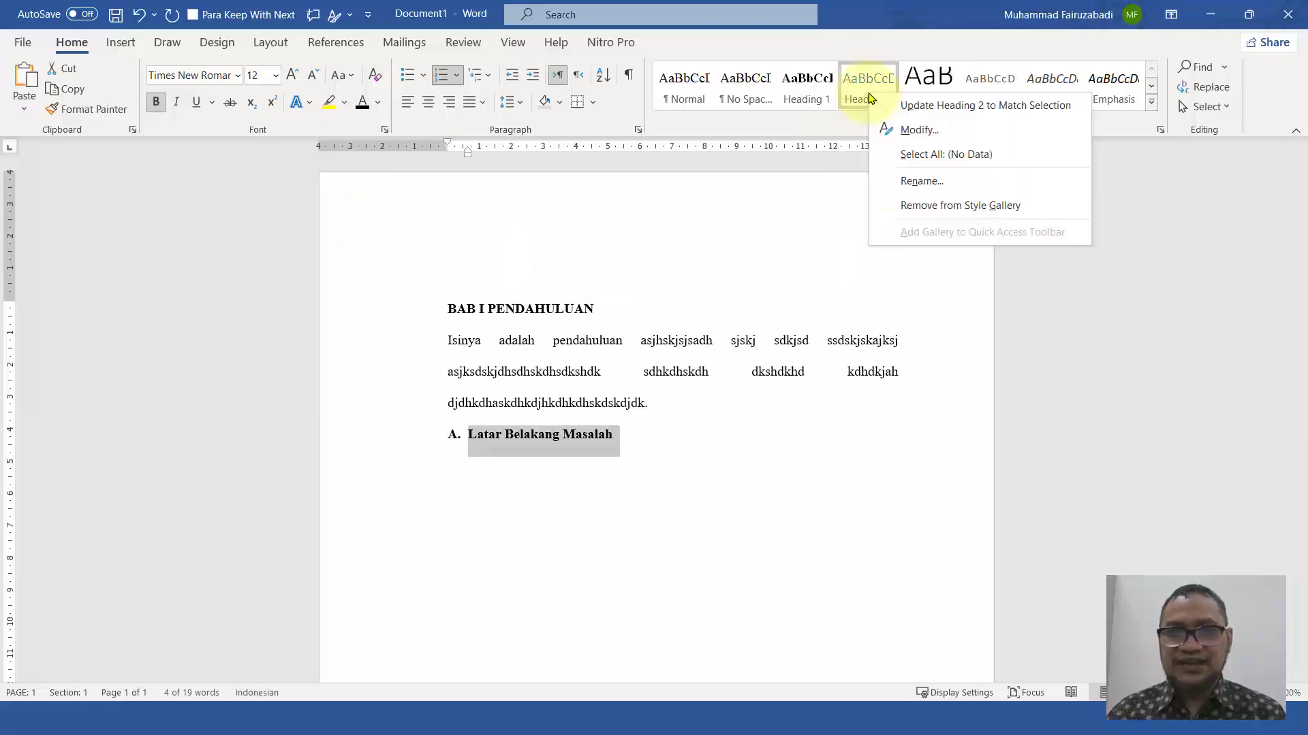
click(906, 106)
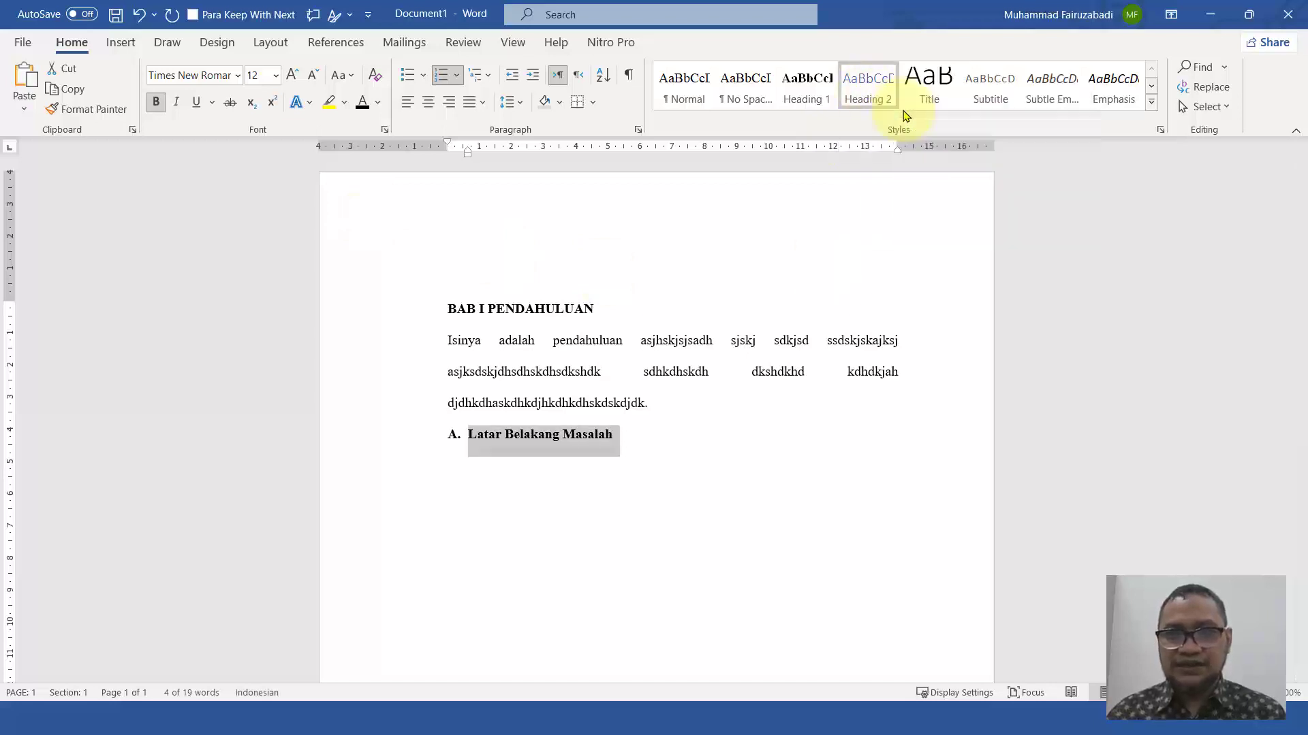
Write a body paragraph below the "Latar Belakang Masalah" subheading, starting with "Ahoihasid" and continuing with about three lines of filler text
click(664, 435)
key(Return)
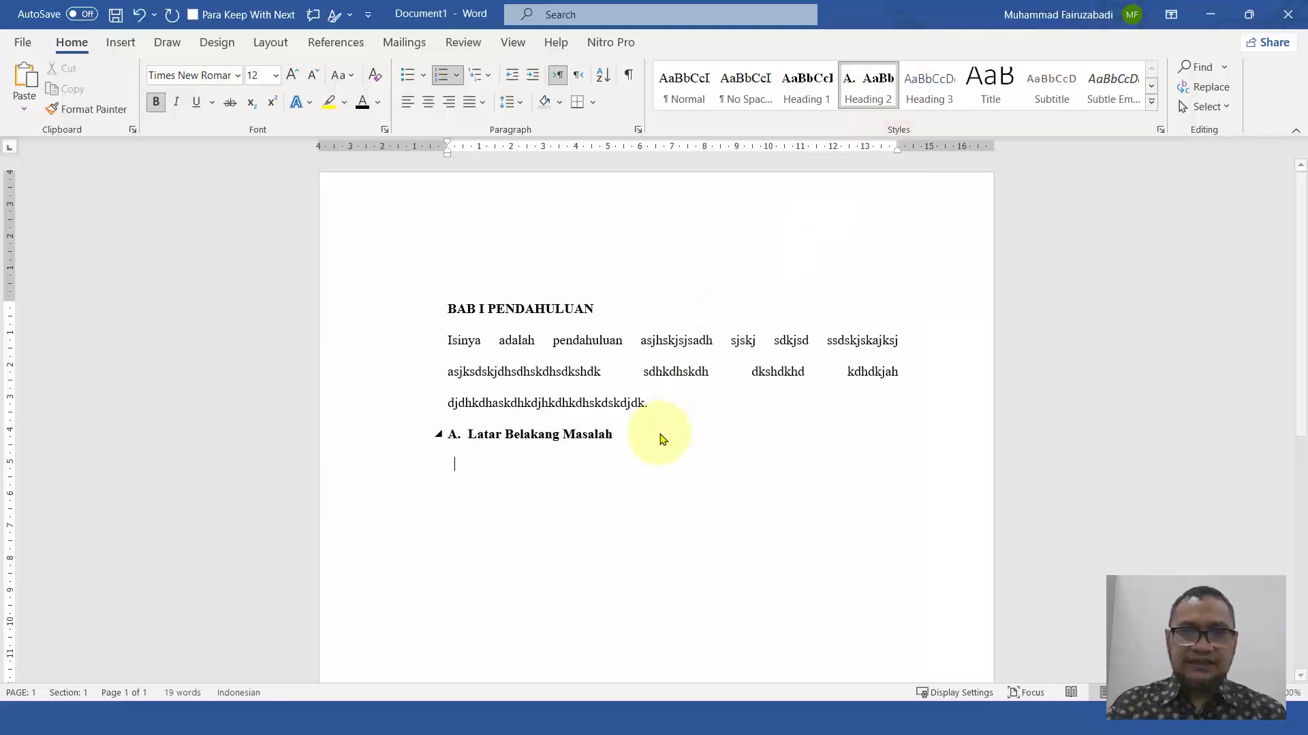
text(Ahoihasid i)
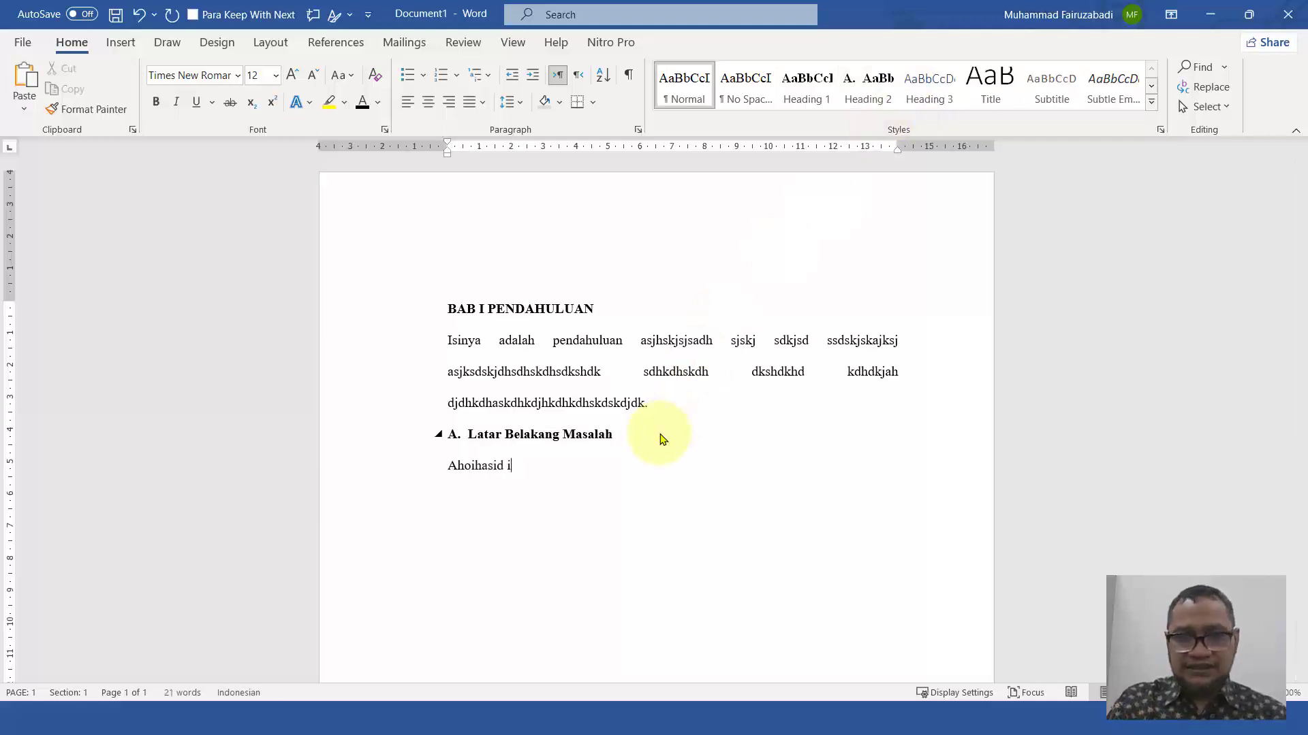
text(ss)
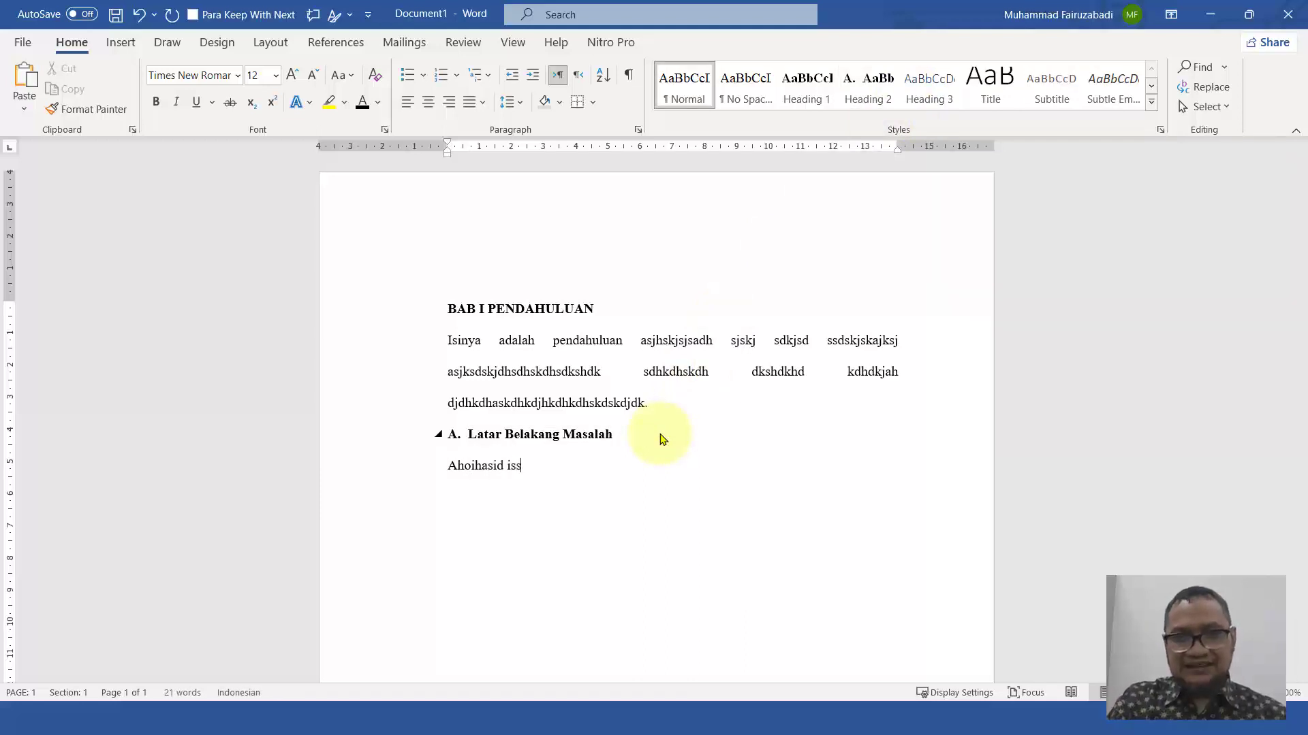
text(dsadhajkdd dk jdbahdj sdjasdkjdhskd jh)
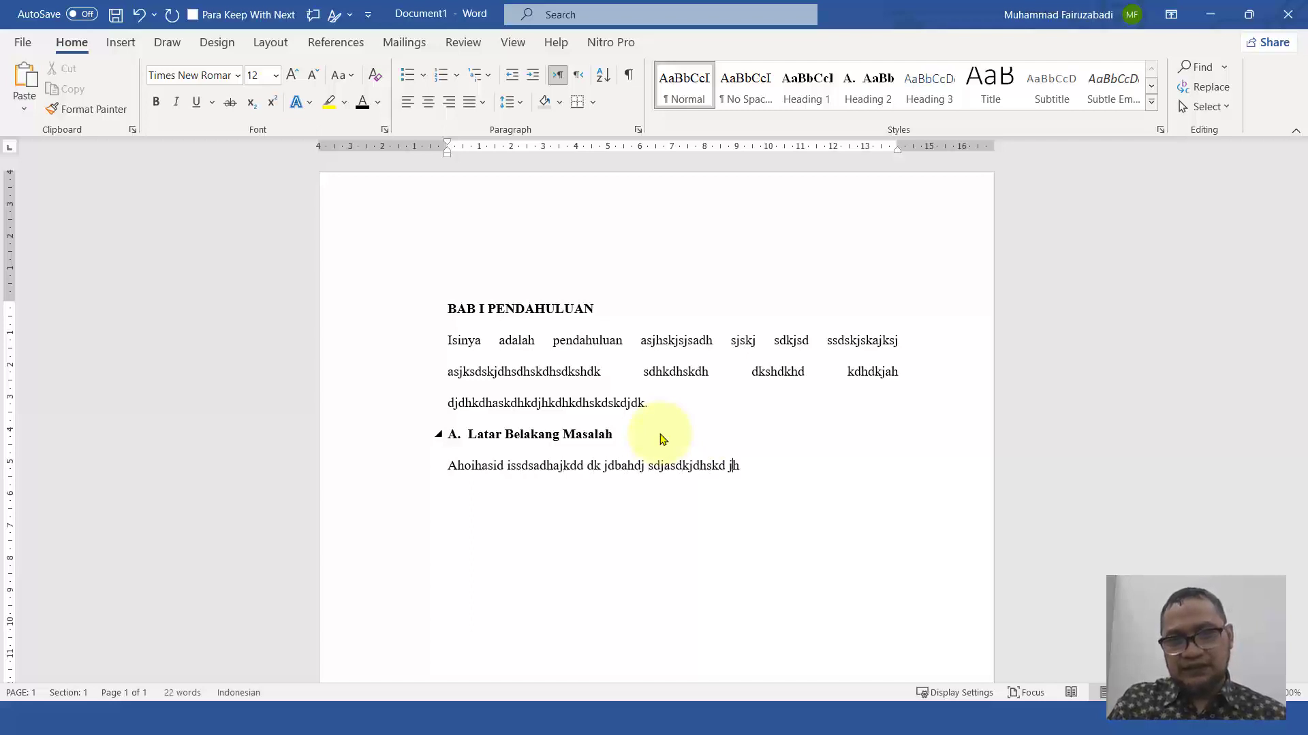
text(d dkjhkdjshdkdjhskjdhskdhskjhsakdshk)
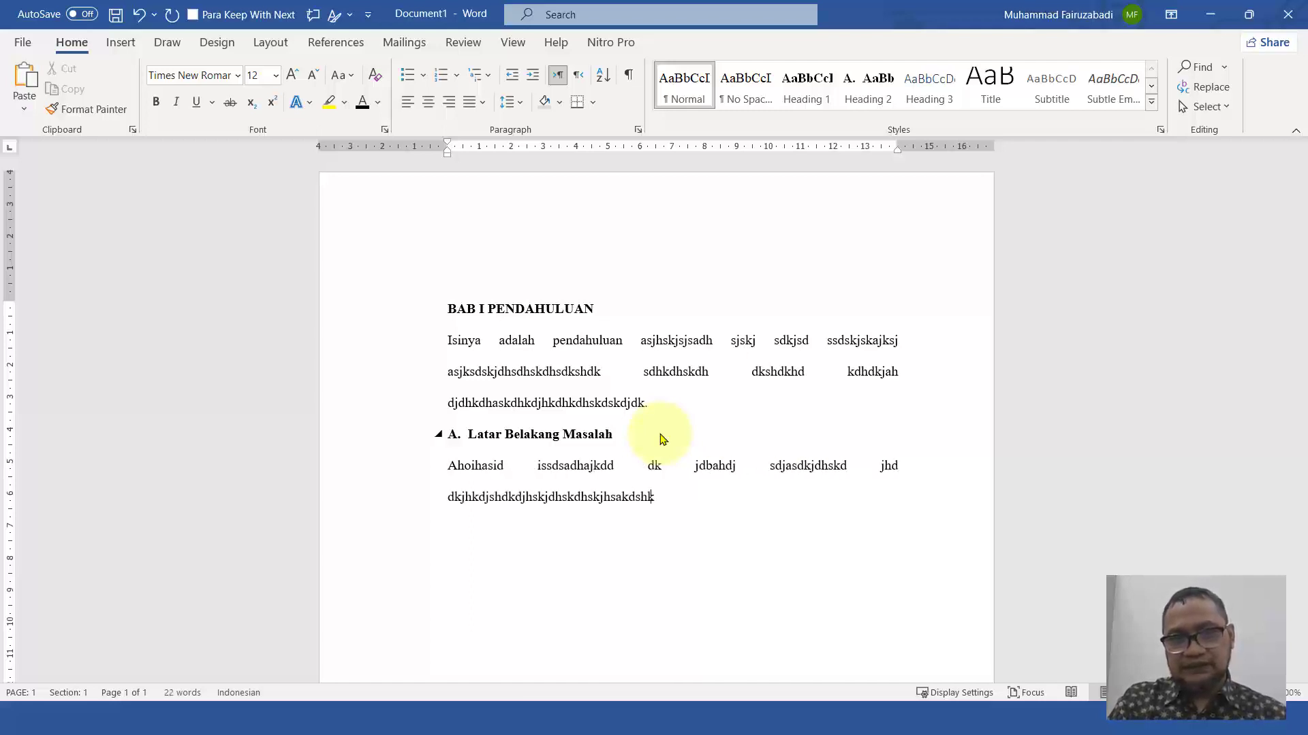
text(dhkd dkjdh kjdkjsdjsdhskdjd)
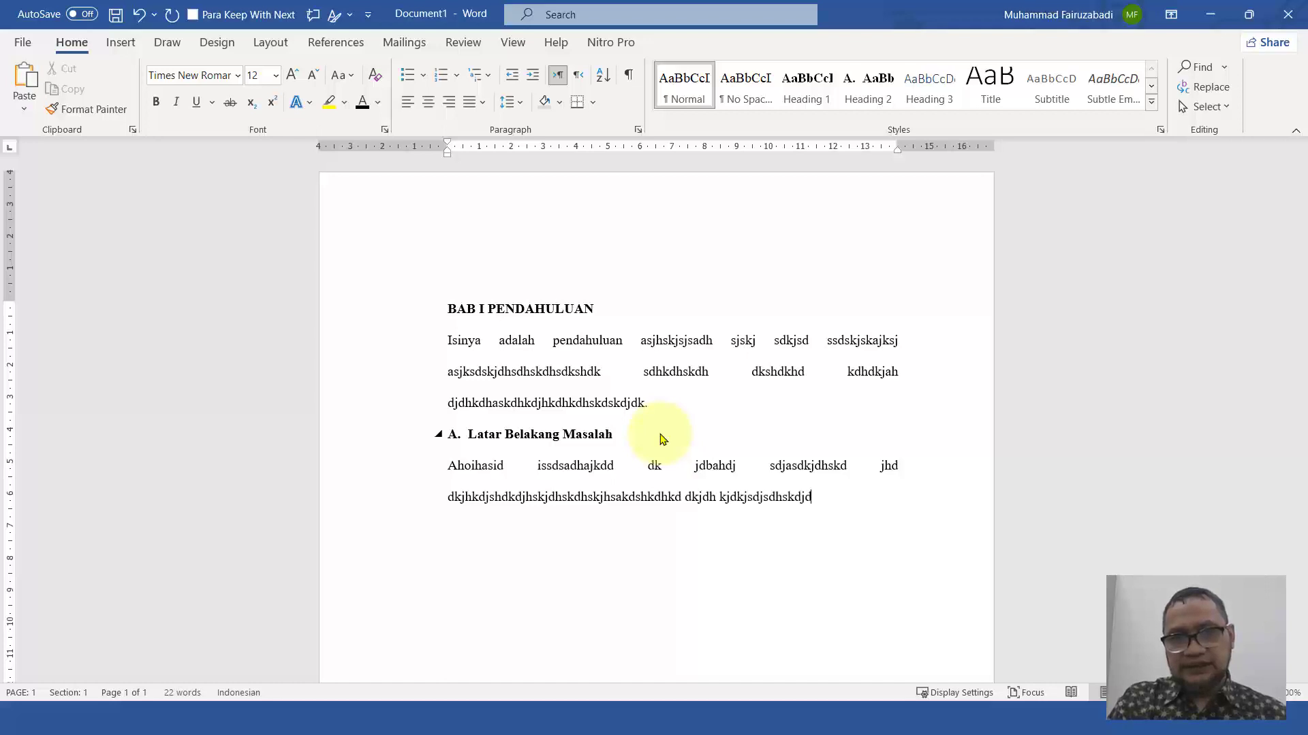
text( dkjsjkd sdasjd hskjshd sdjh ksjdksh)
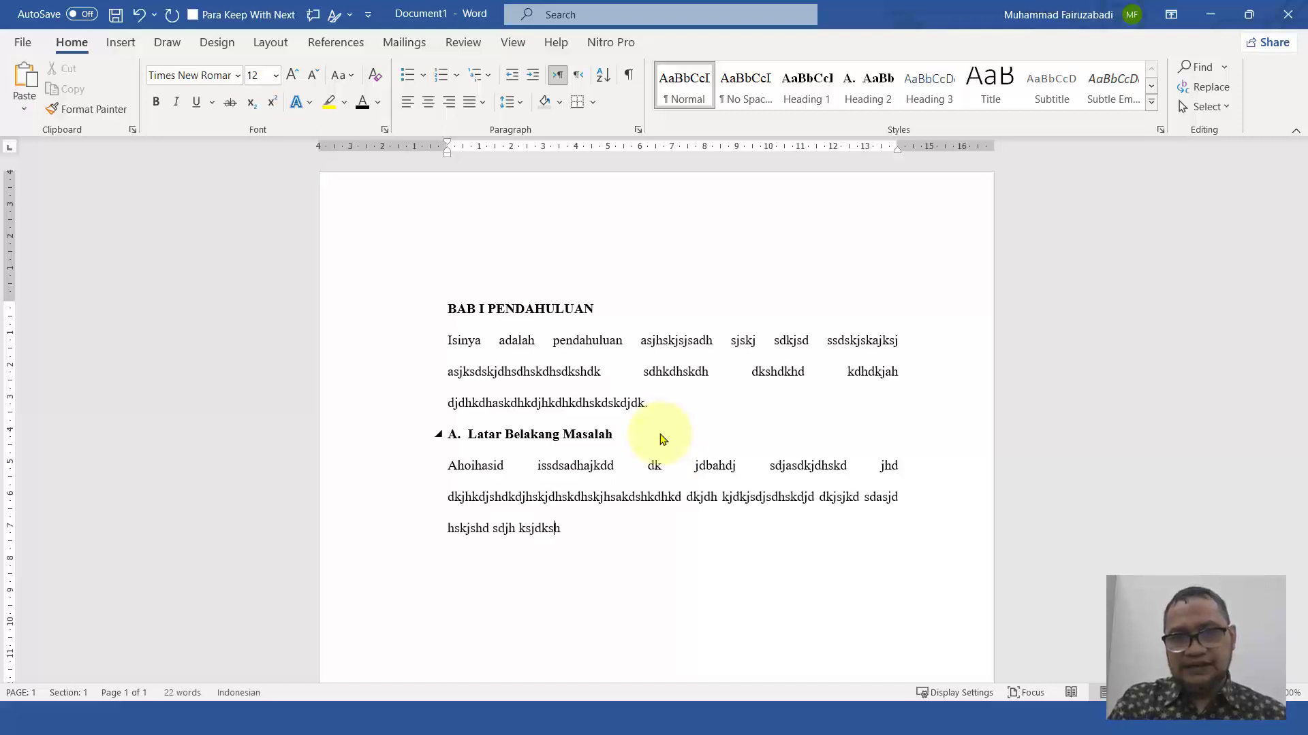
text(dksk s dska sjdsjksadjd)
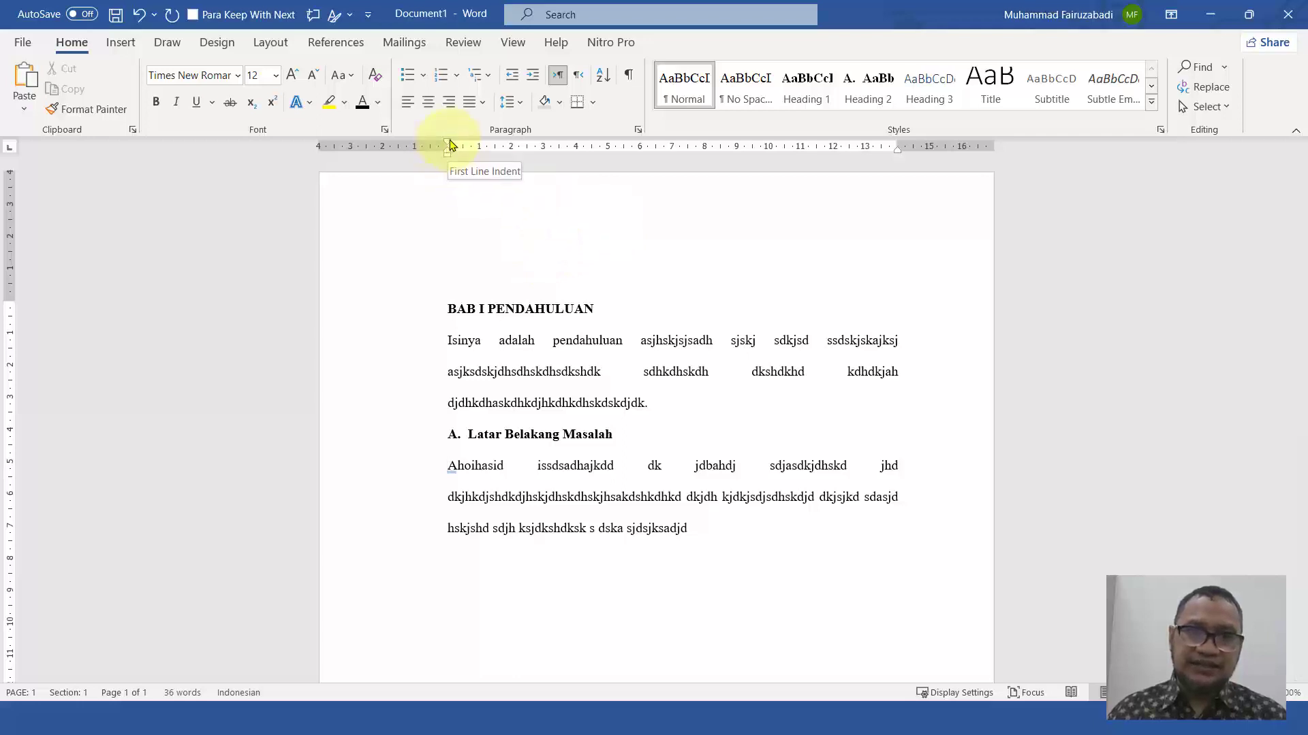
Indent the first line of the paragraph under subheading A by about 1.25 cm and save its formatting as a new style named "paragraf"
drag(448, 146, 489, 155)
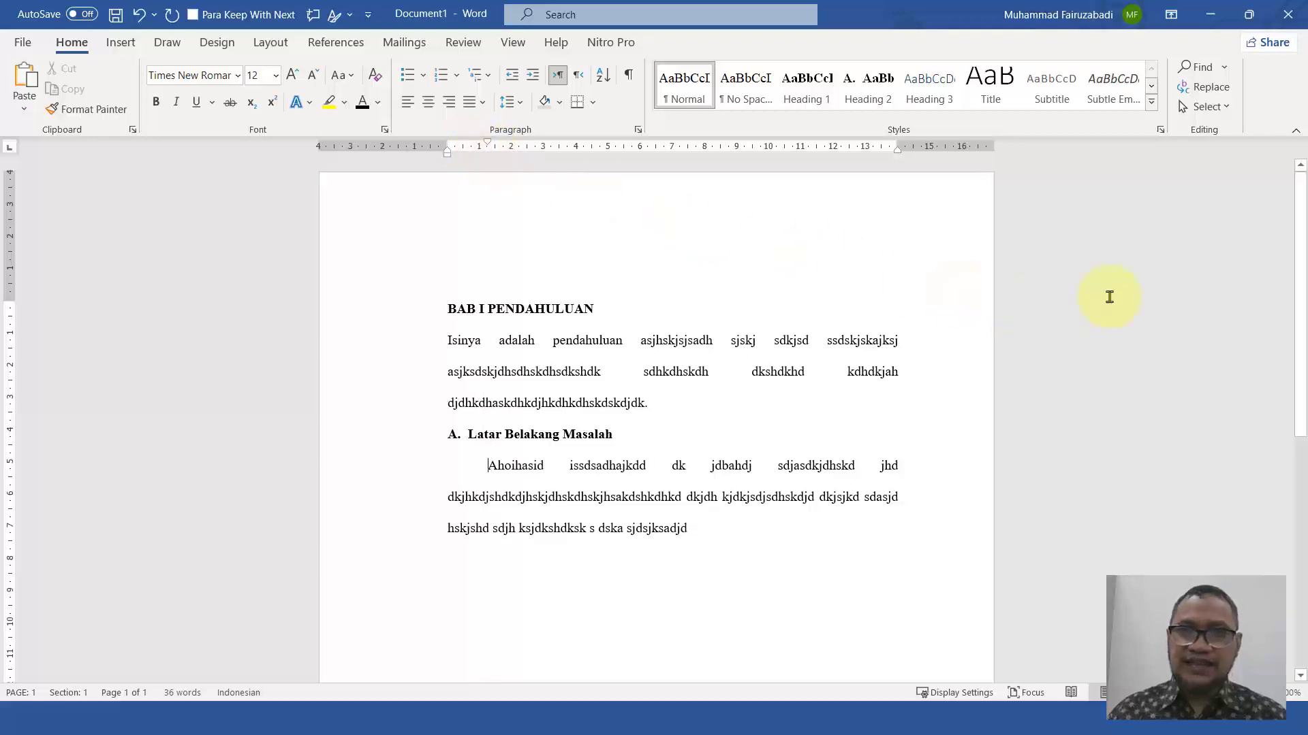
click(1152, 103)
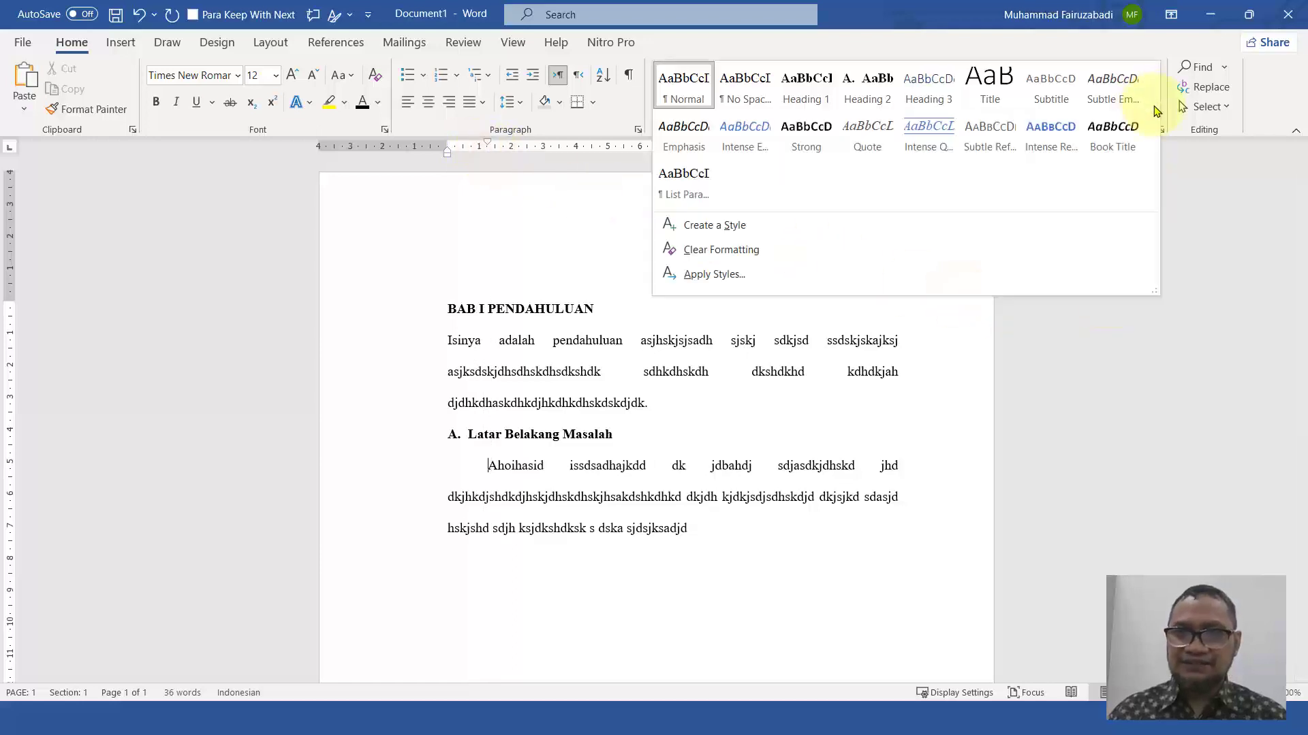
click(768, 225)
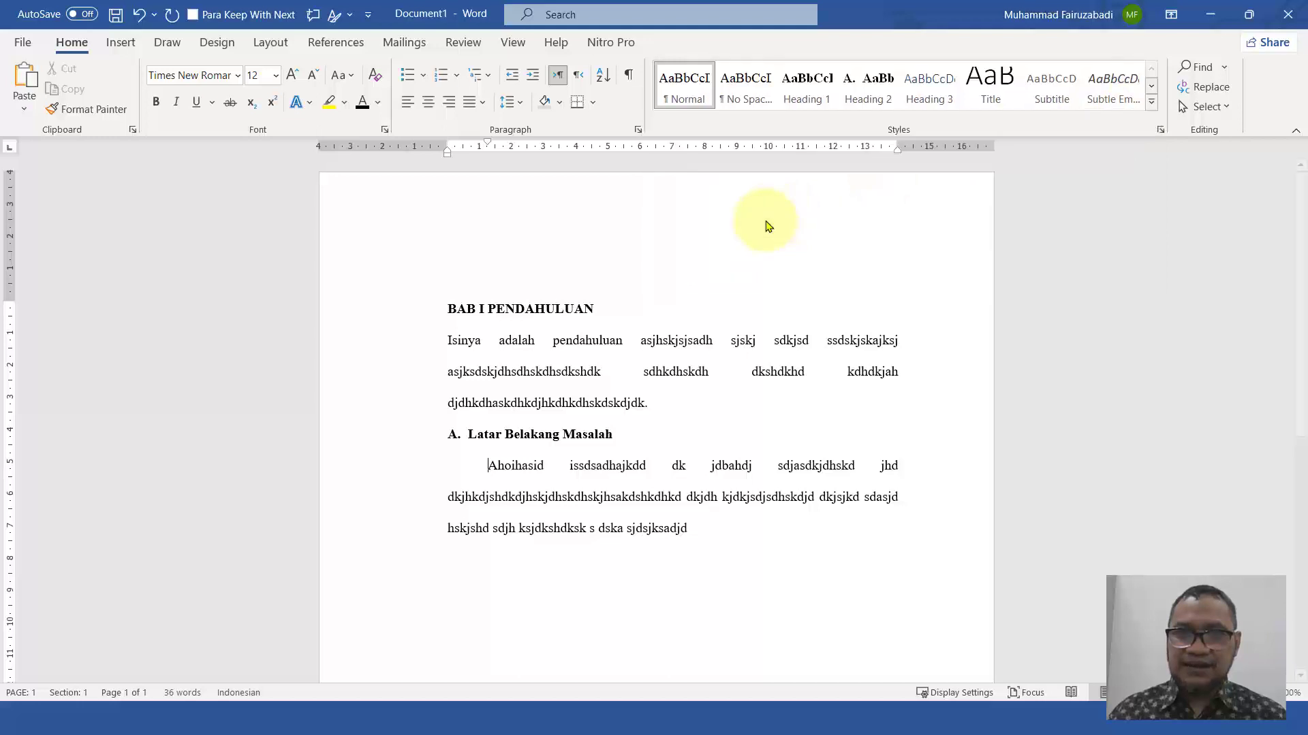
text(p)
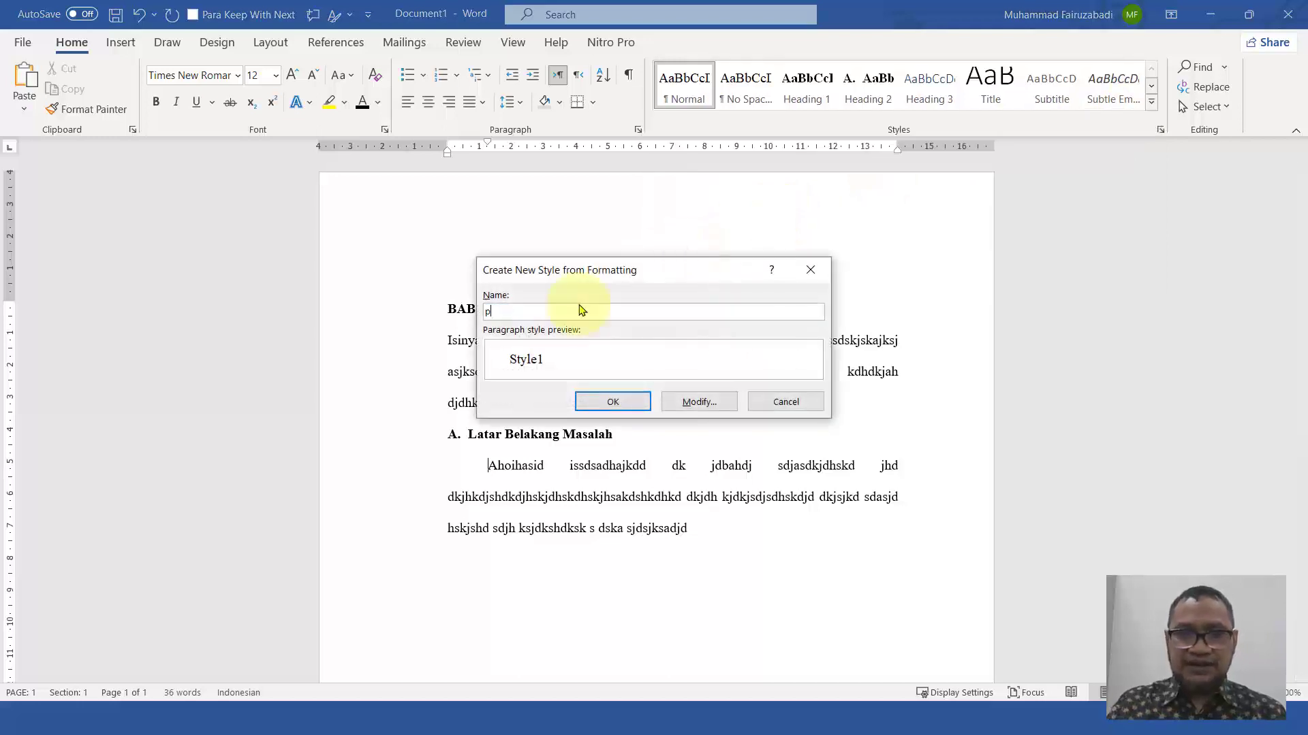
text(aragraf)
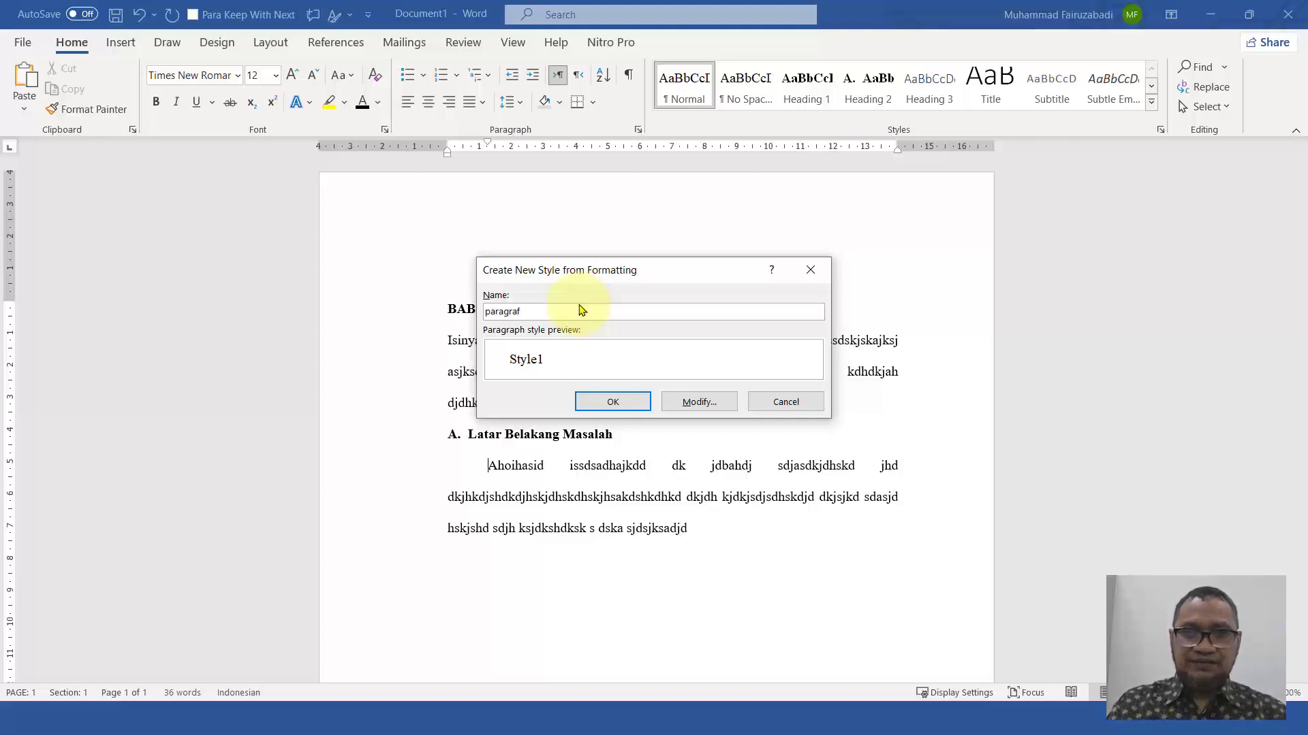
key(Return)
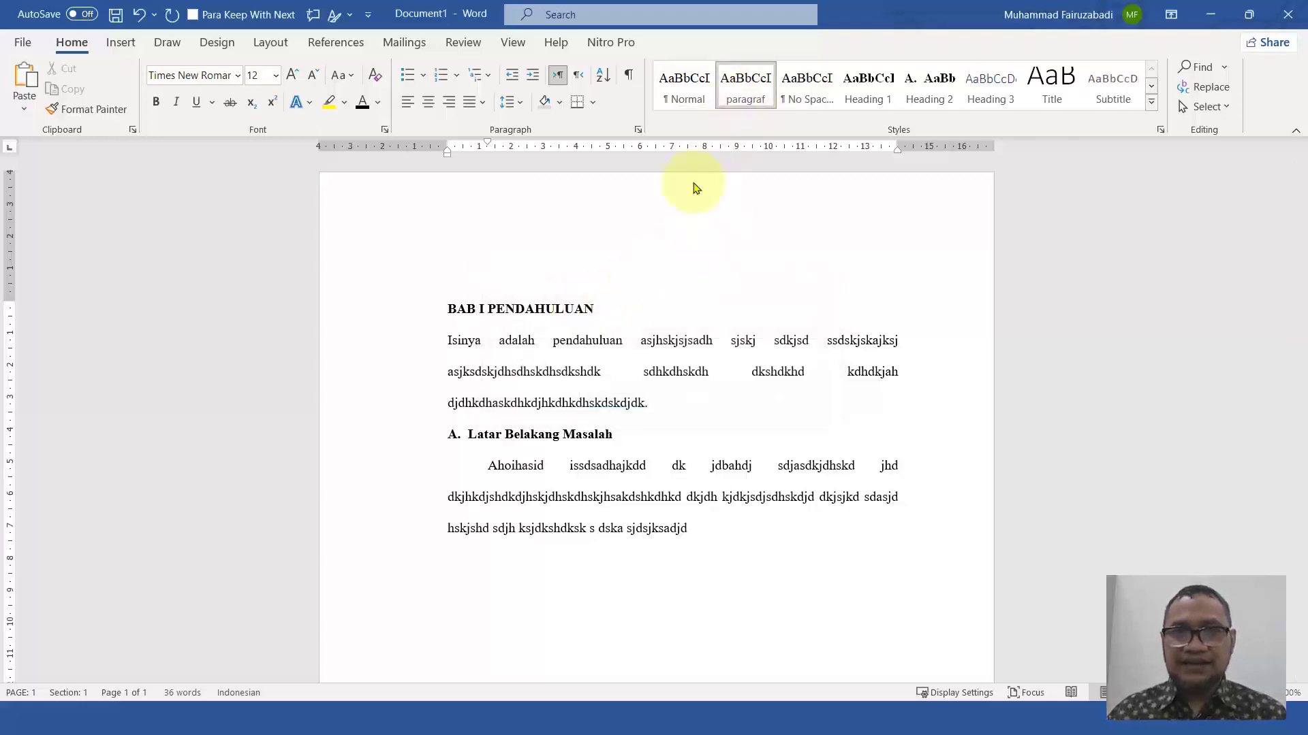
Apply the "paragraf" style to the paragraph below the chapter title, switch it back to Normal, and reapply "paragraf"
click(503, 346)
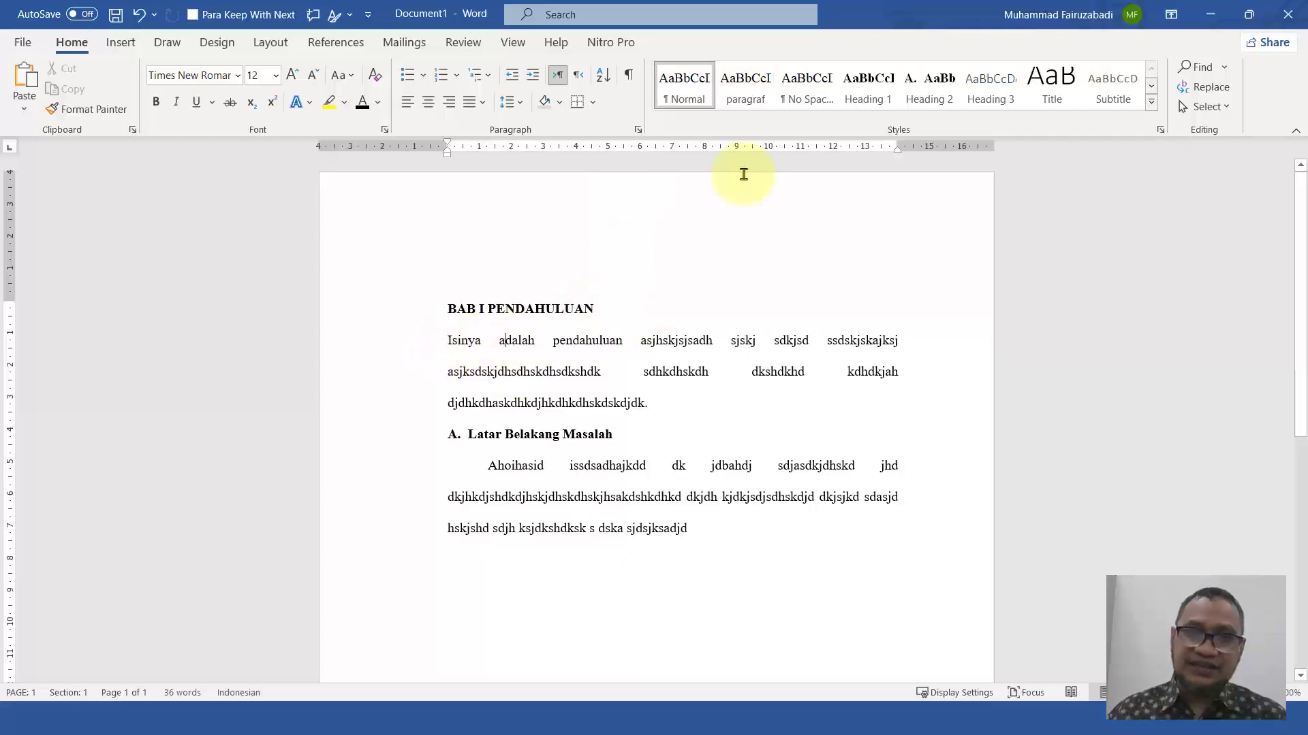
click(746, 96)
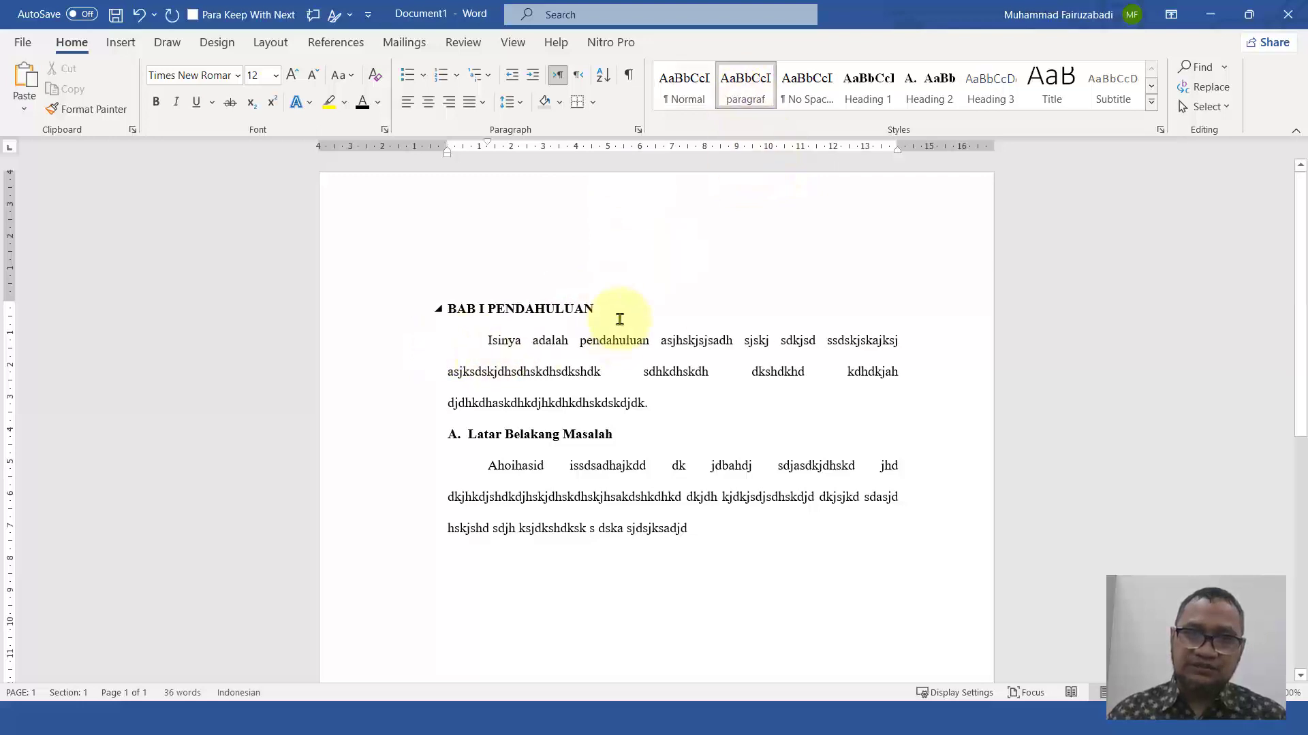
click(677, 91)
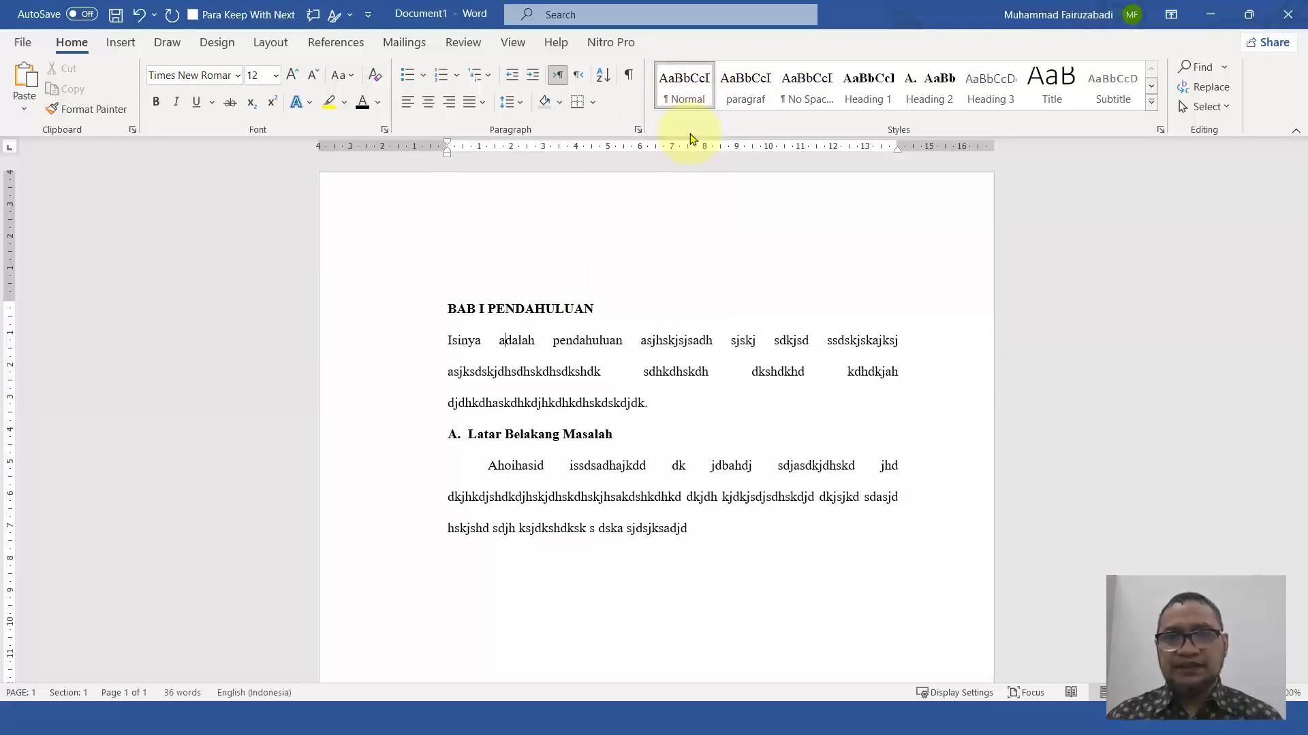
click(732, 95)
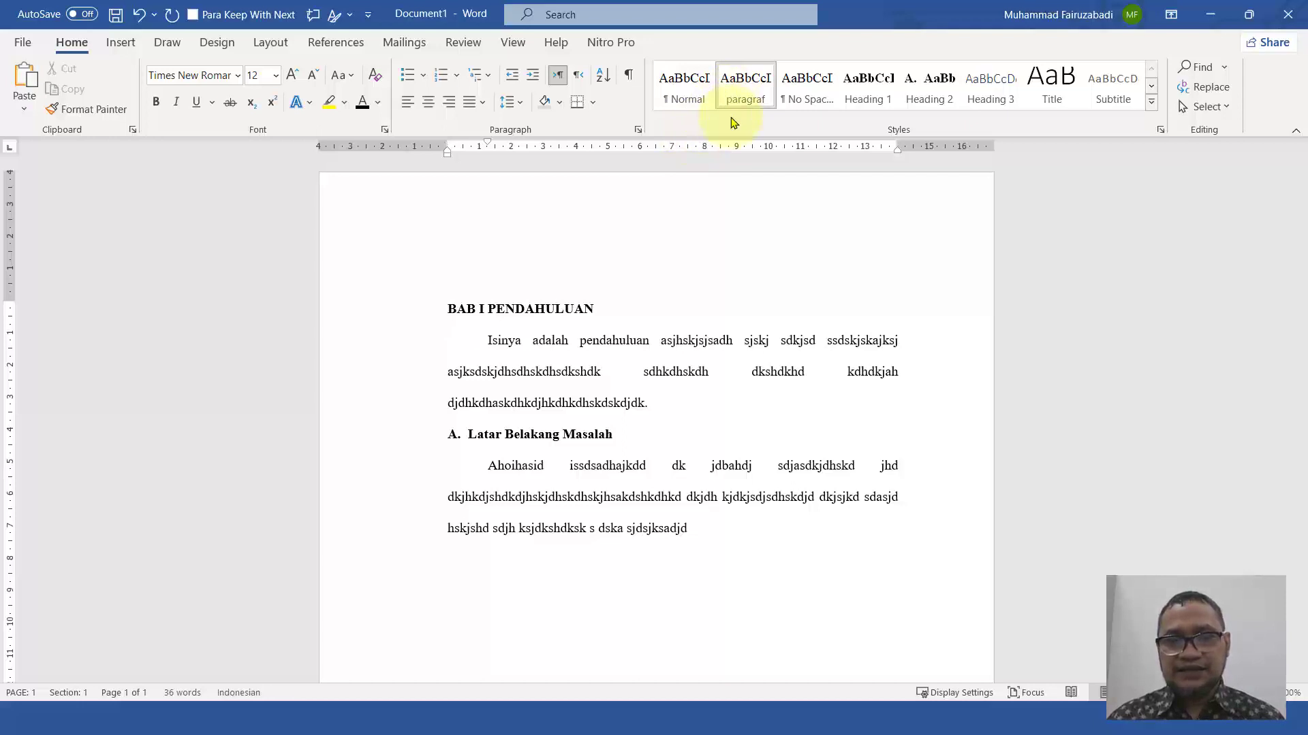
Add a Heading 2 subheading "Rumusan Masalah" on a new line after the last body paragraph
scroll(783, 463, down, 2)
click(726, 452)
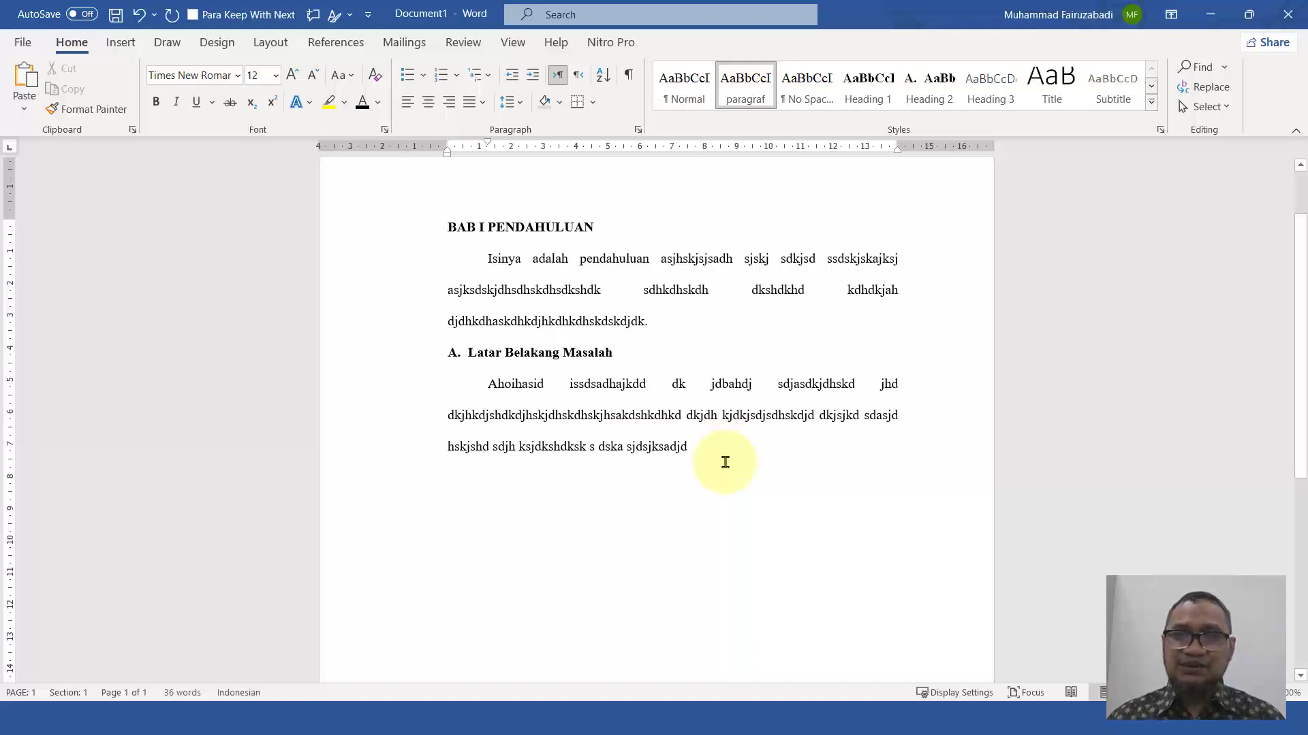
click(935, 99)
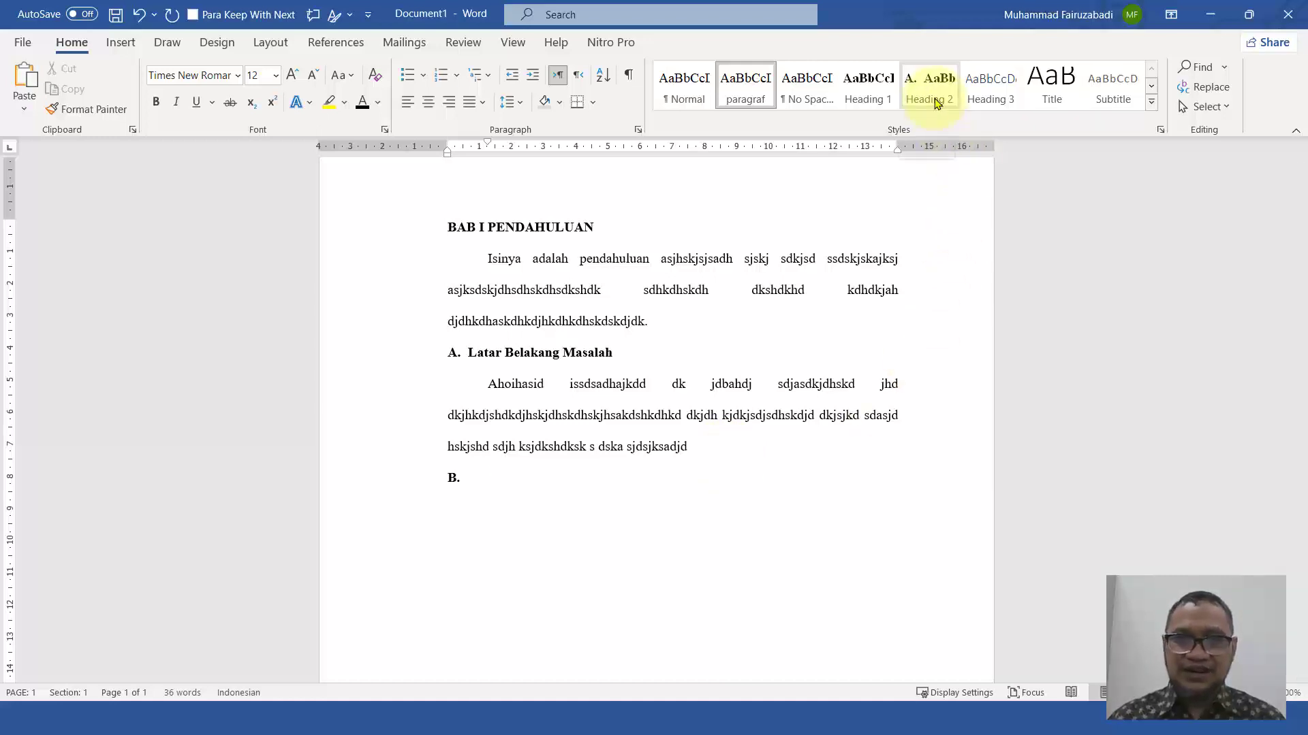
text(Rumusan)
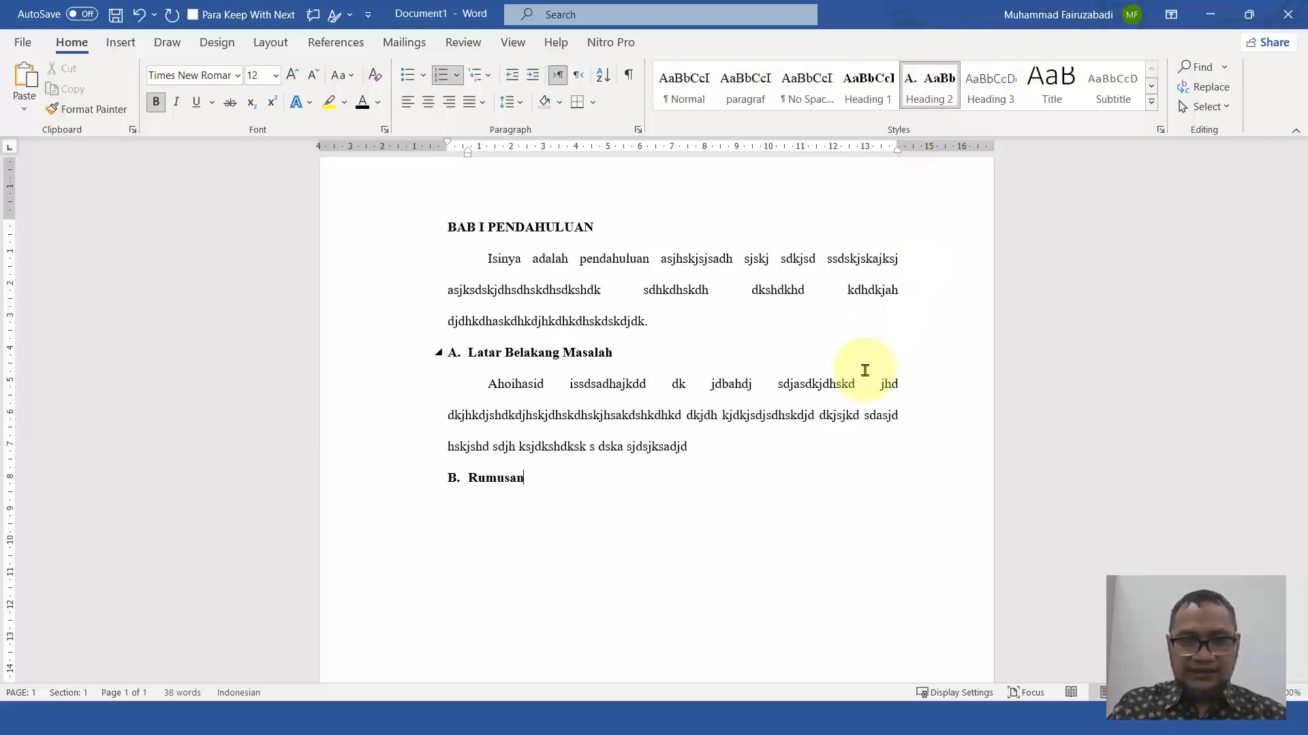
text( Masalah)
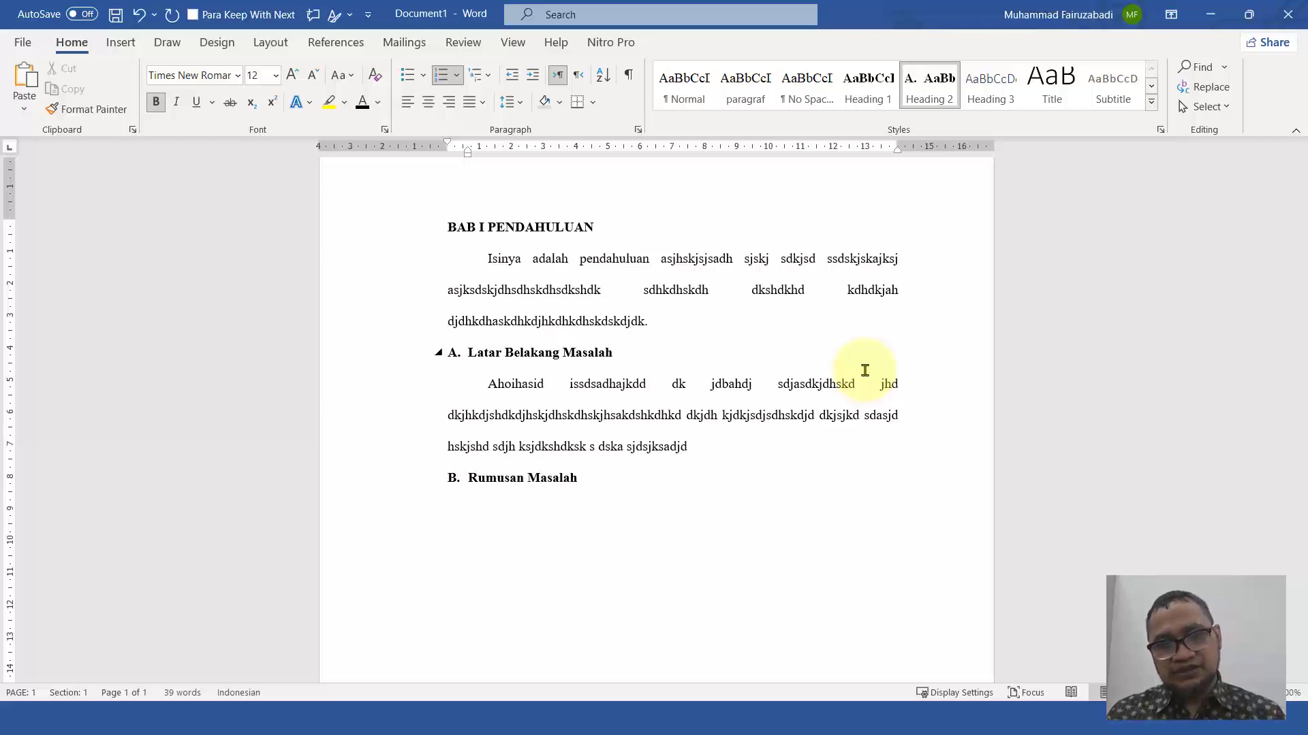
Write the sentence "Adapun Rumusan masalah sebagai berikut:" on a new line below the "Rumusan Masalah" subheading
key(Return)
text(Ada)
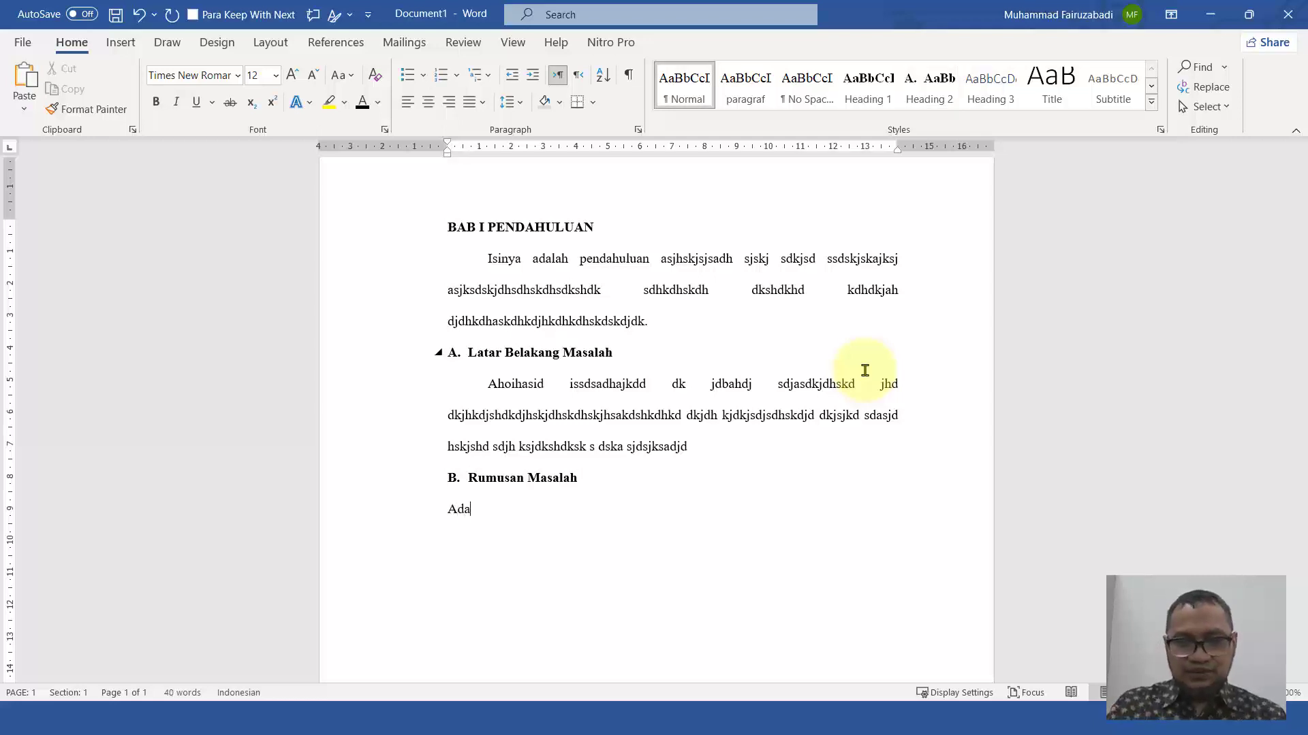
text(pun Ru)
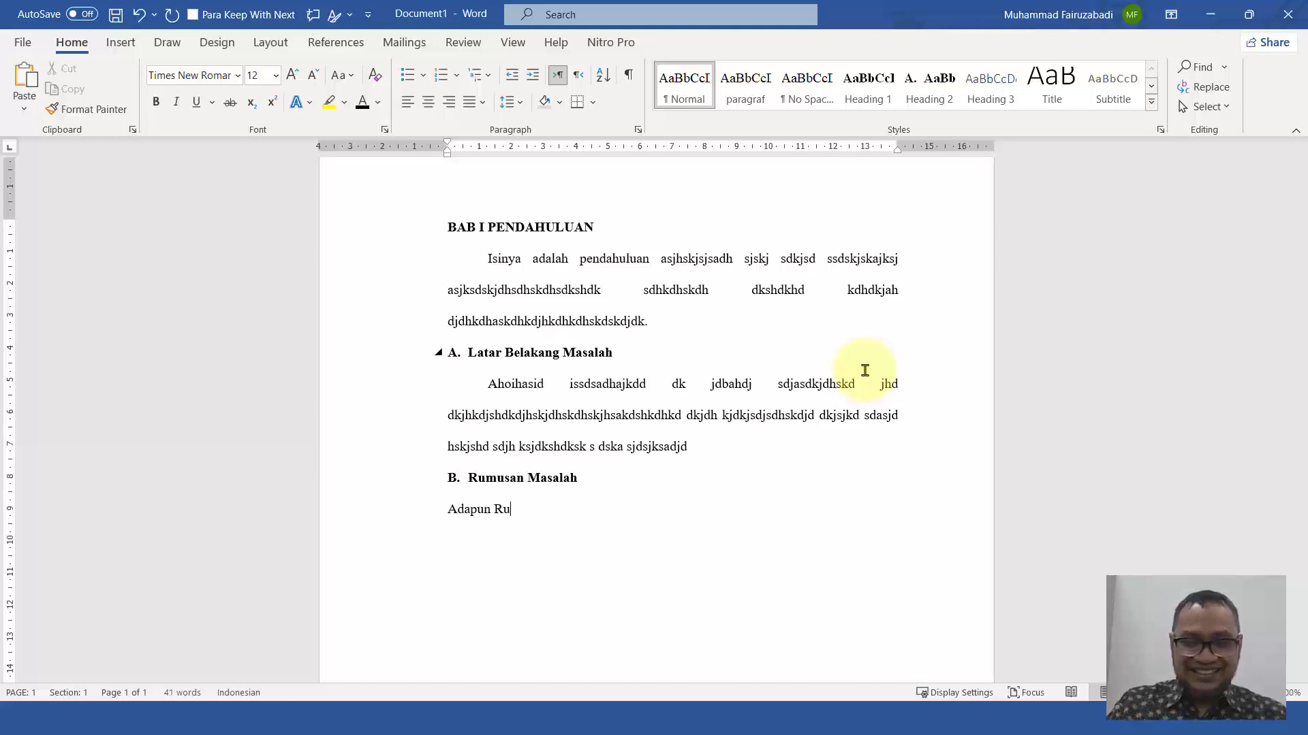
text(musan m)
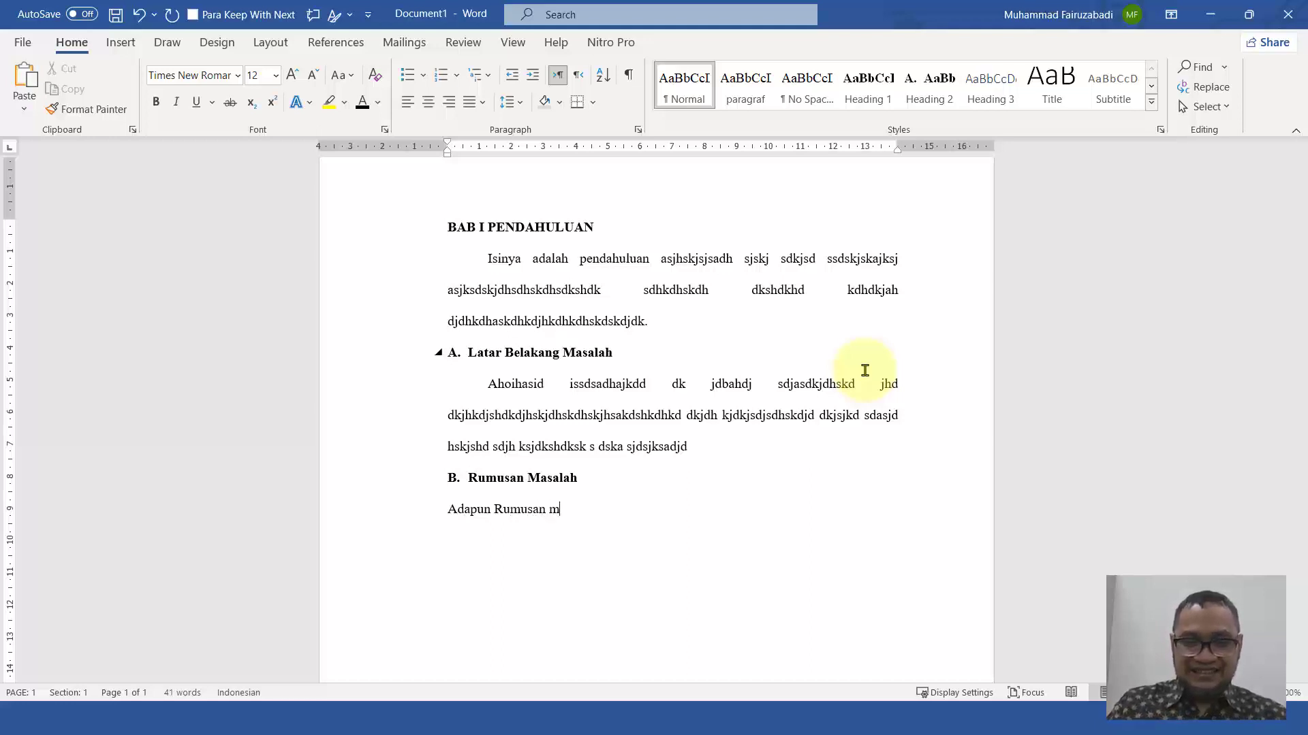
text(asalah sebag)
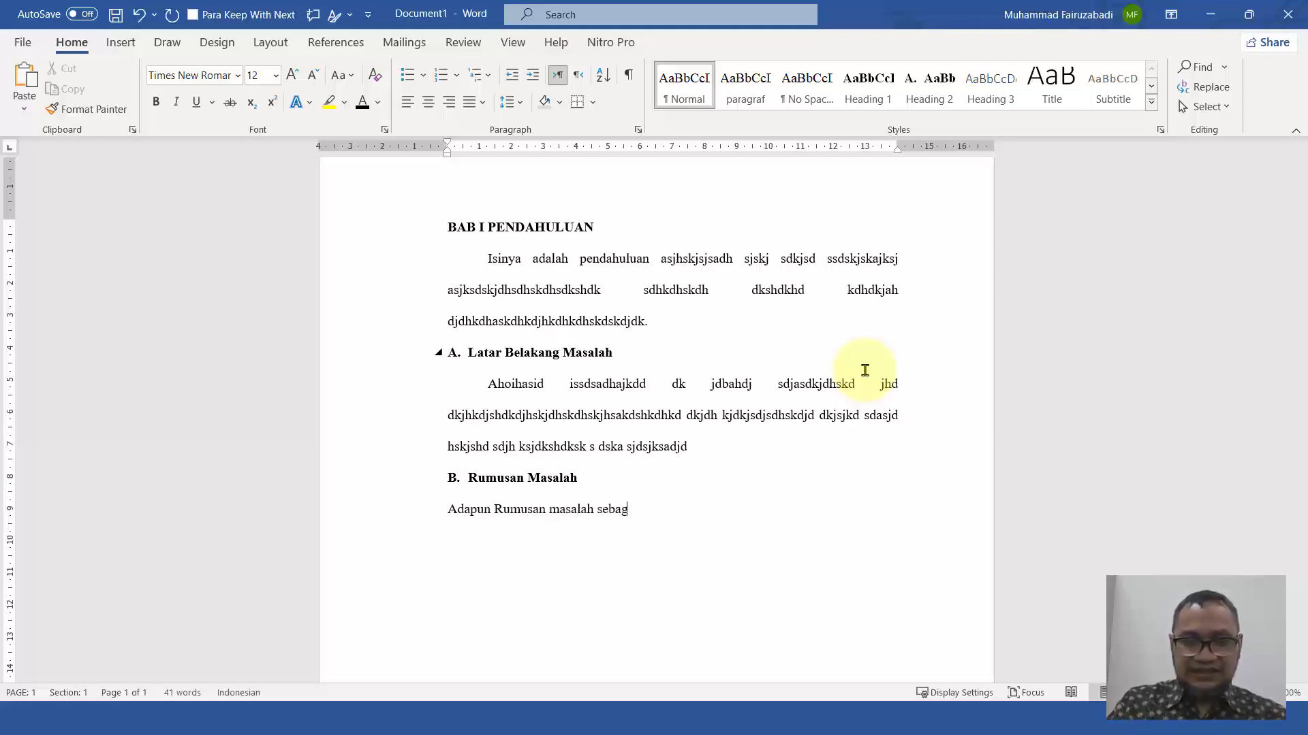
text(ai berikut:)
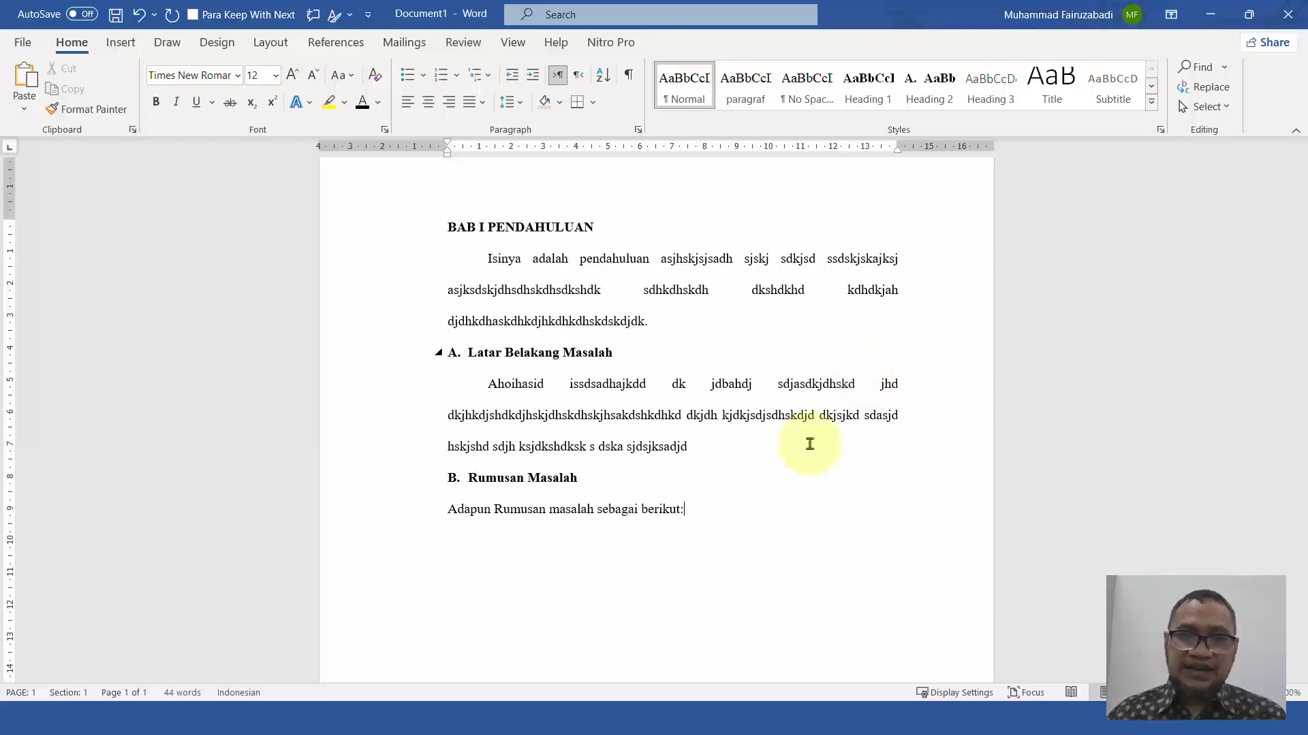
Apply the "paragraf" style to the sentence below the "Rumusan Masalah" subheading, trying Normal in between
click(753, 101)
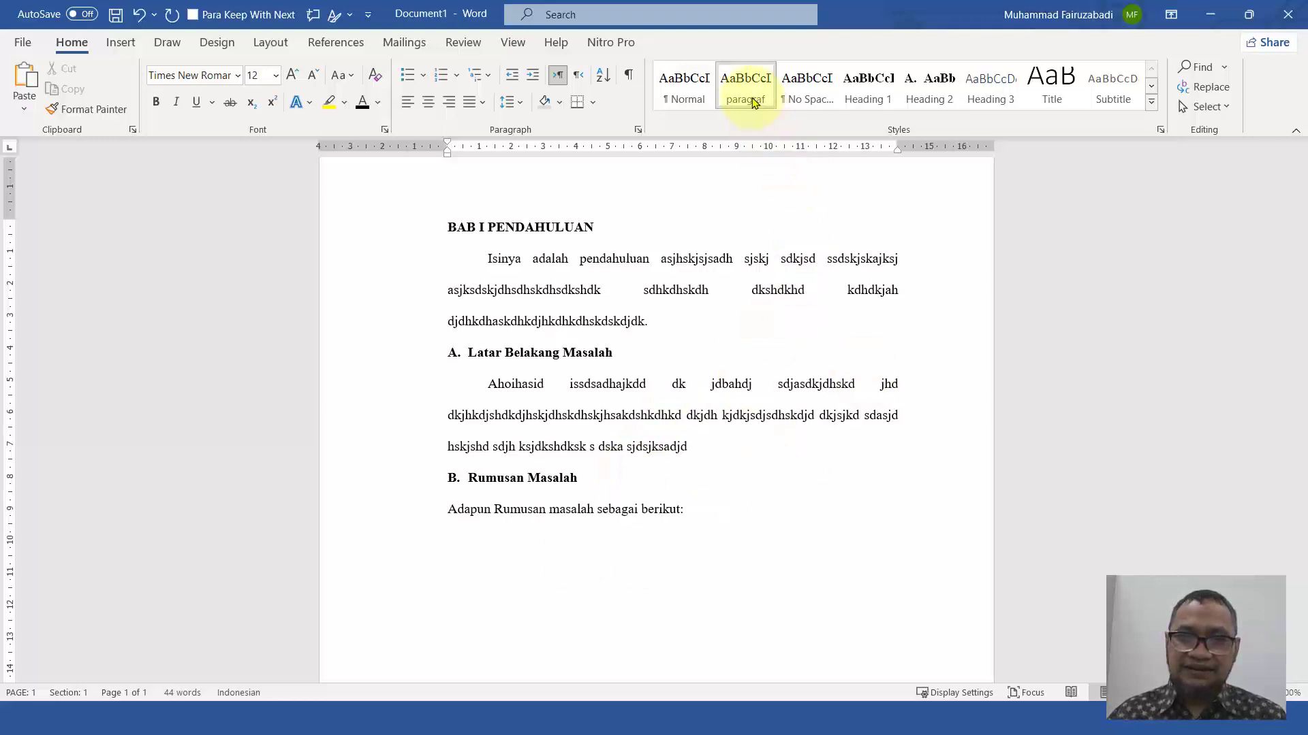
click(692, 102)
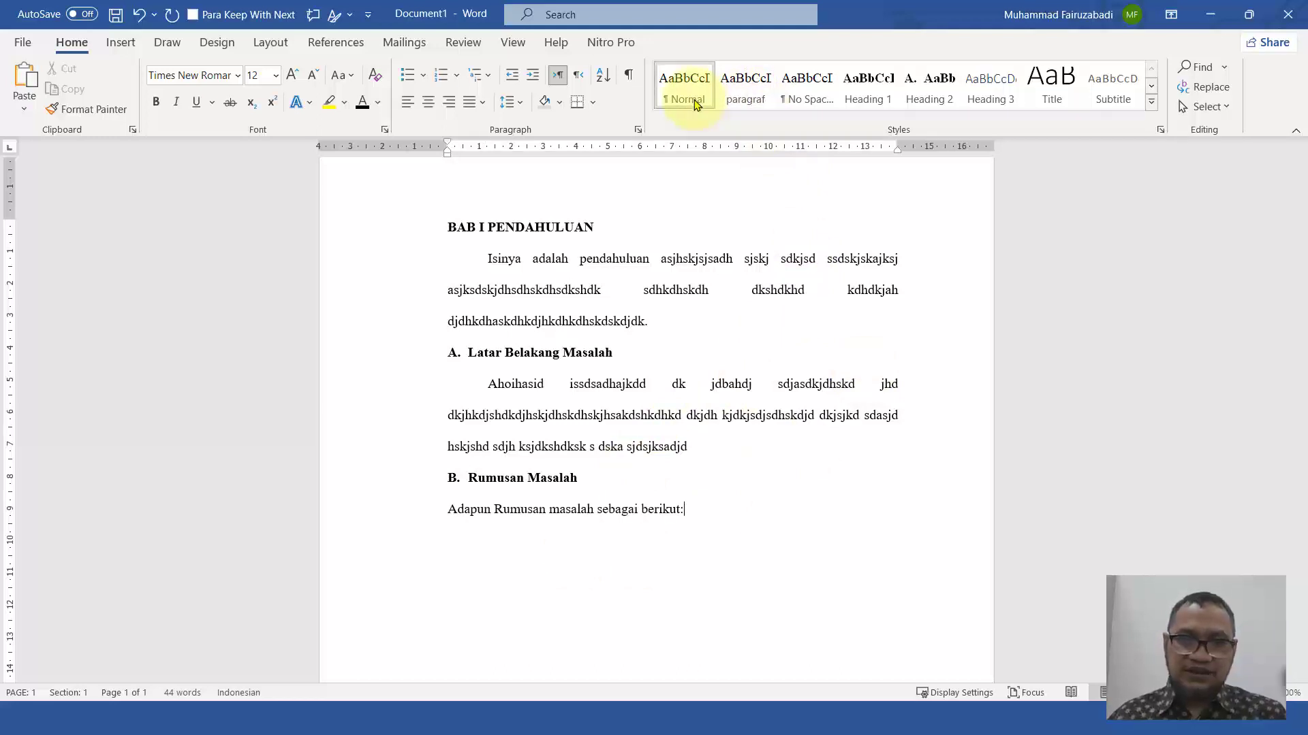
click(730, 103)
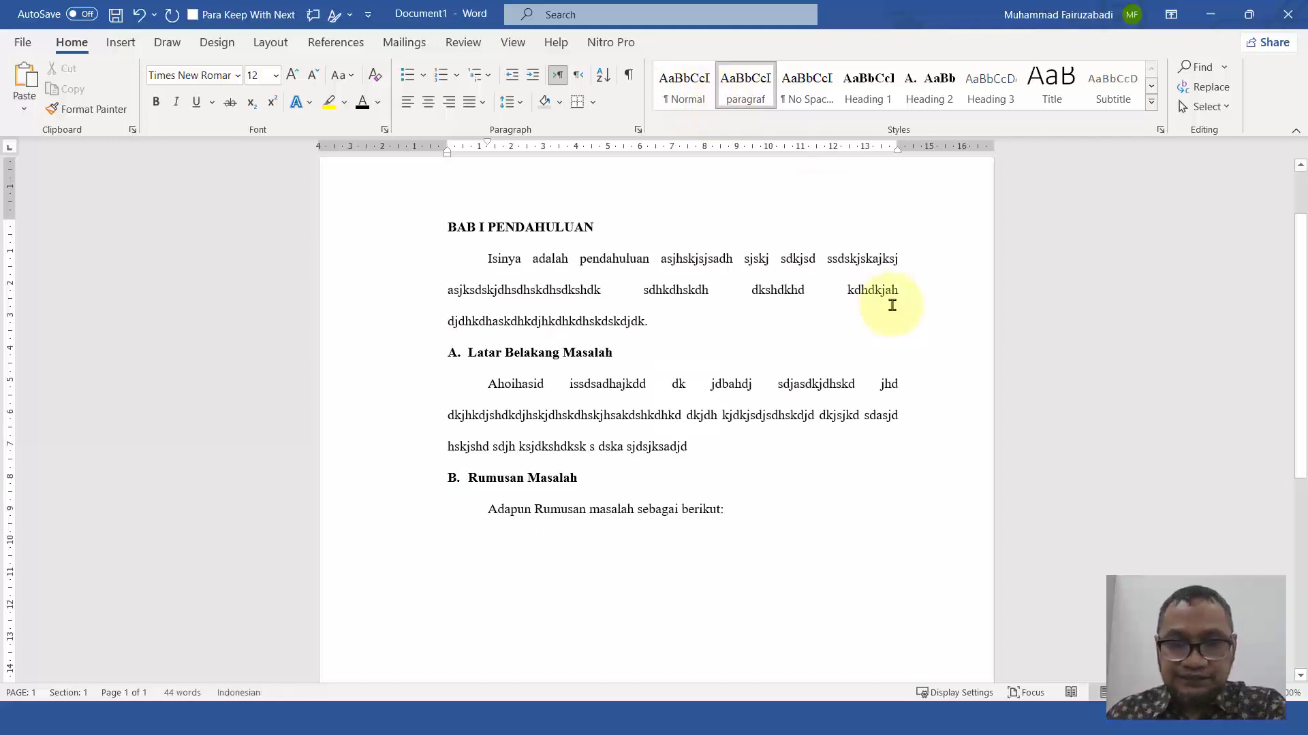
Add a numbered list aligned to the left margin below that sentence, with items "Ini rumusan masalah yang pertama" and "Ini rumusan masalah yang kedua,"
key(Return)
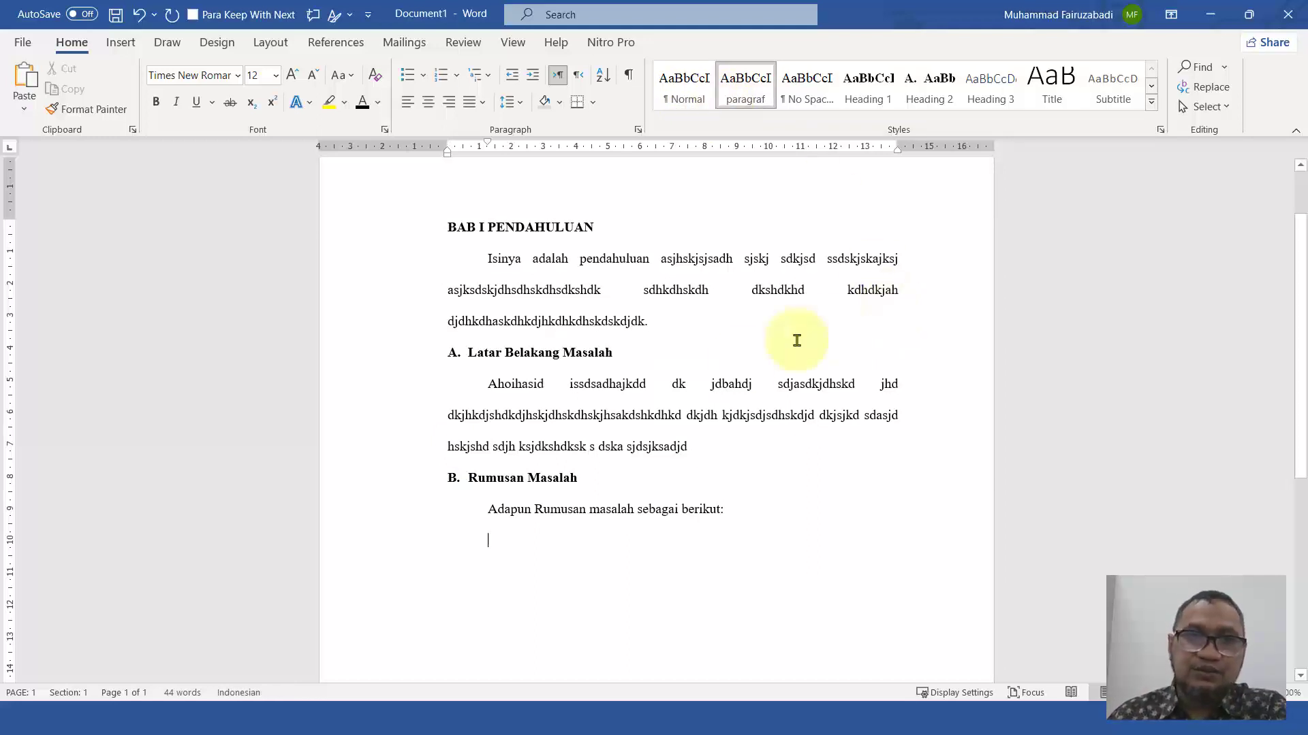
click(457, 75)
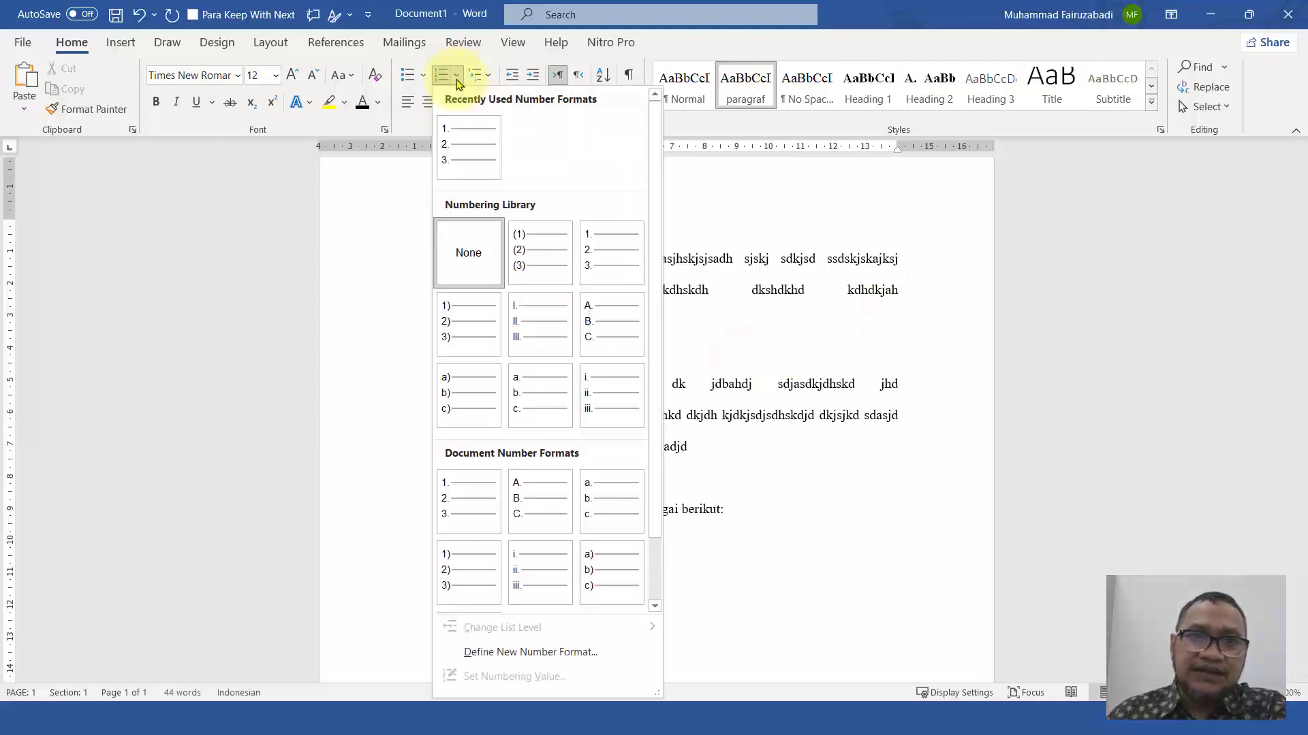
click(455, 131)
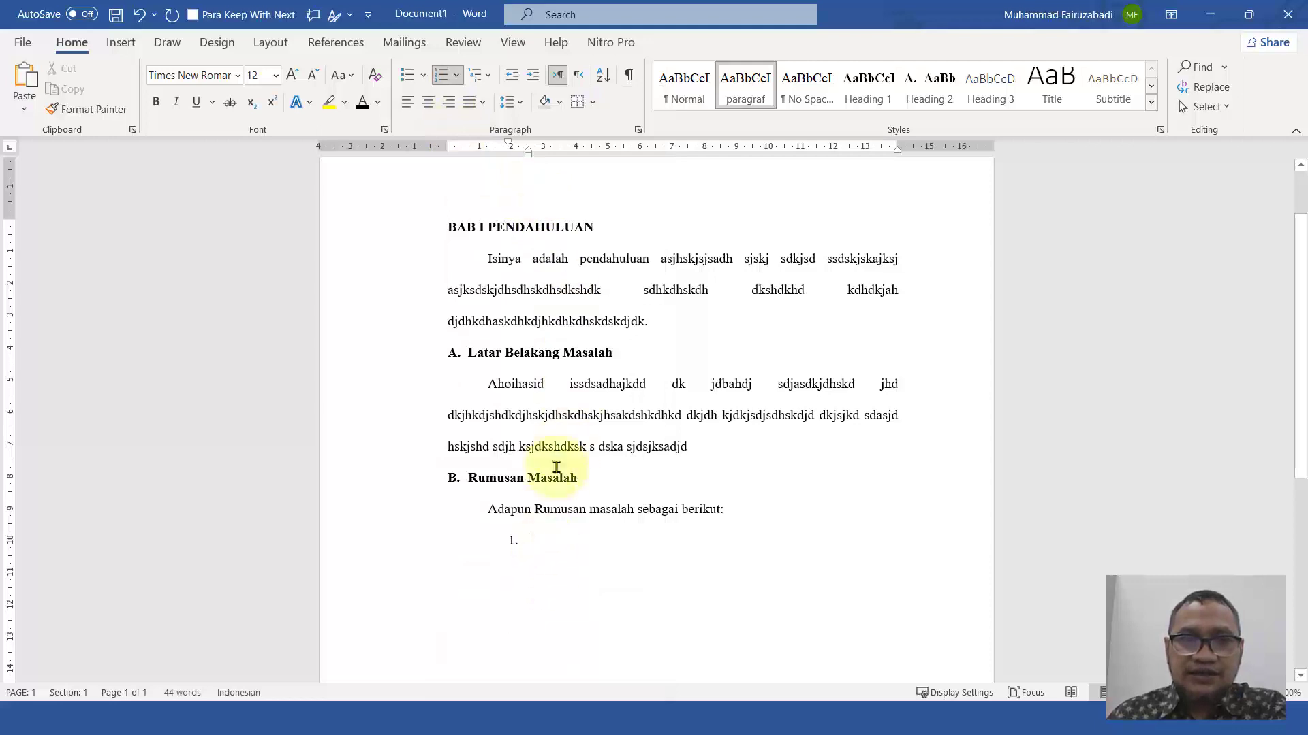
click(513, 82)
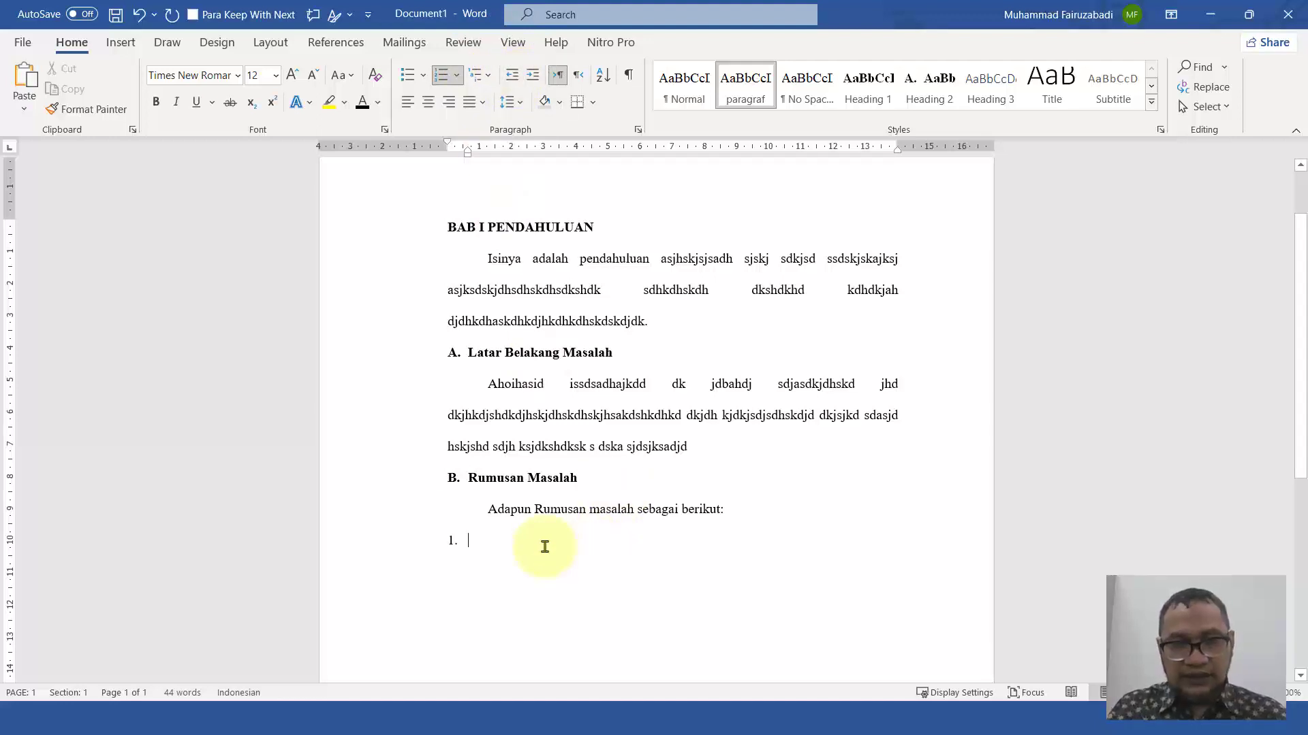
click(534, 77)
click(512, 80)
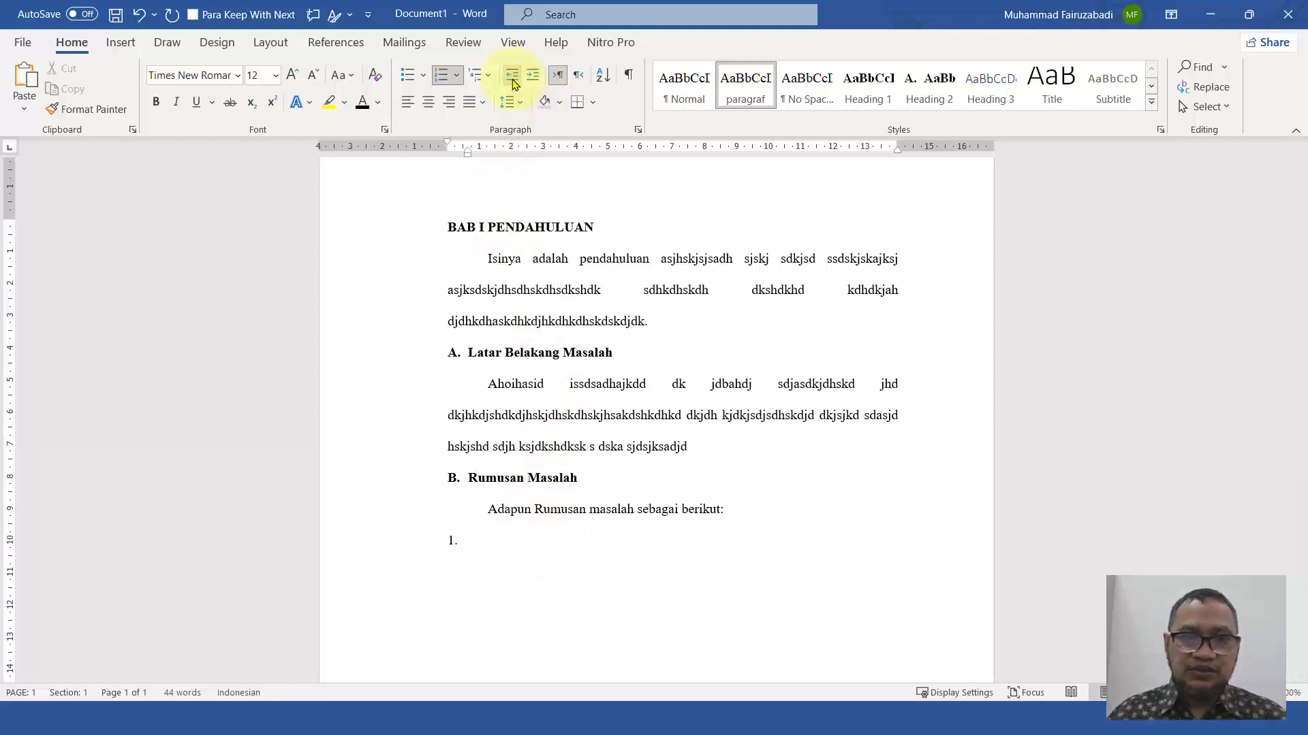
text(Ini rumusan masalah yang pertama Ini ru)
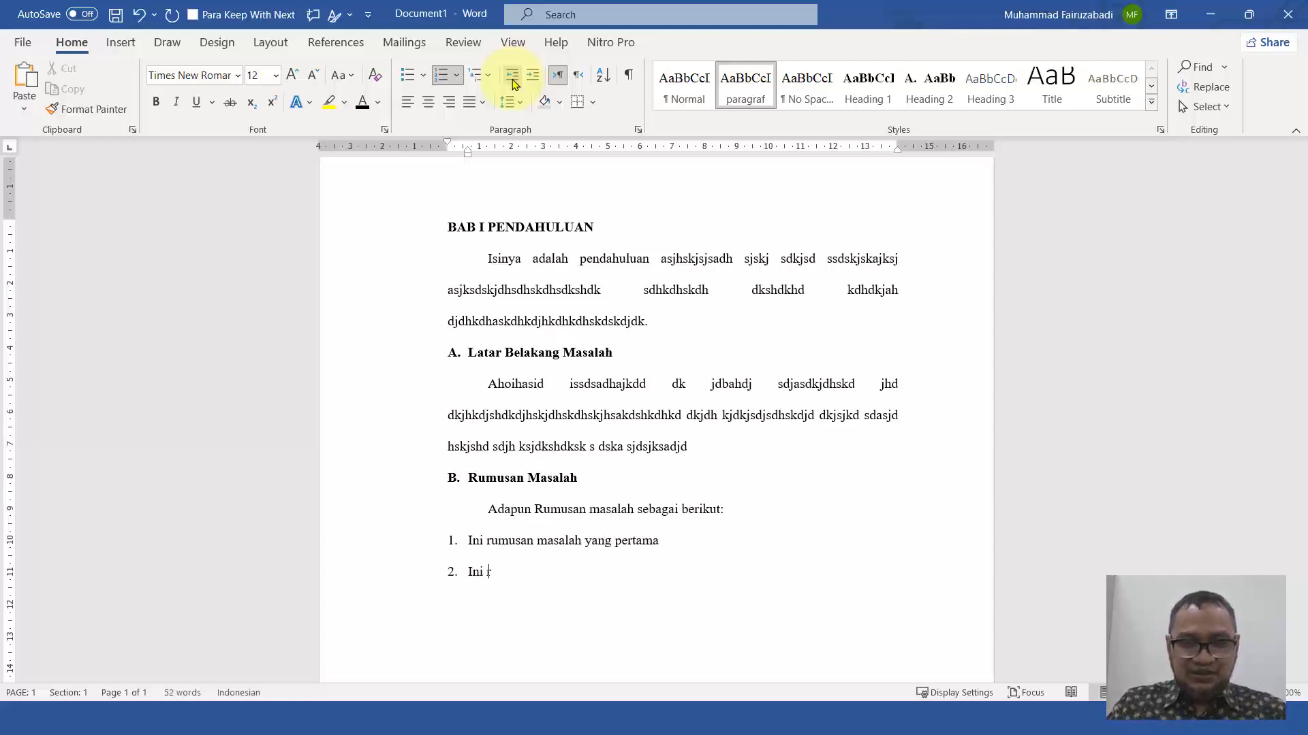
text(musan masalah yang kedua,)
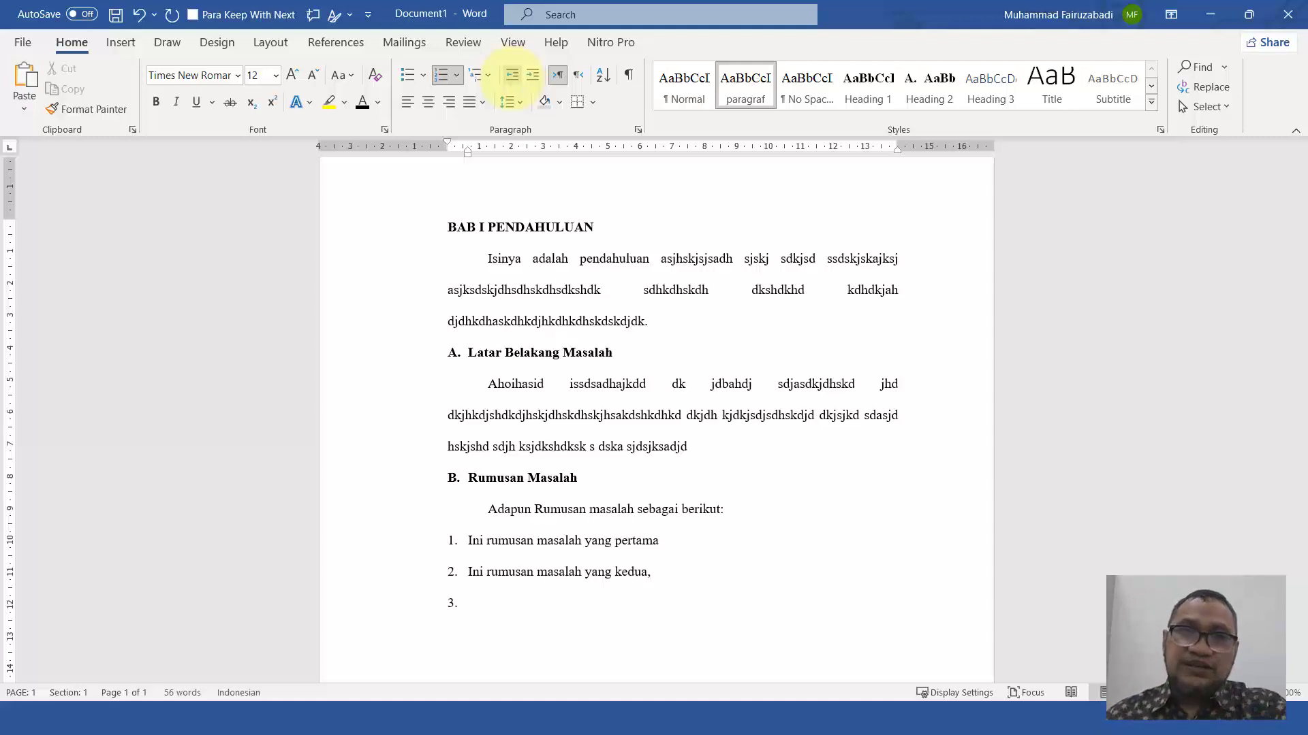
Reset the empty third list line to the Normal style and start a new "1." numbering on it
scroll(630, 125, down, 1)
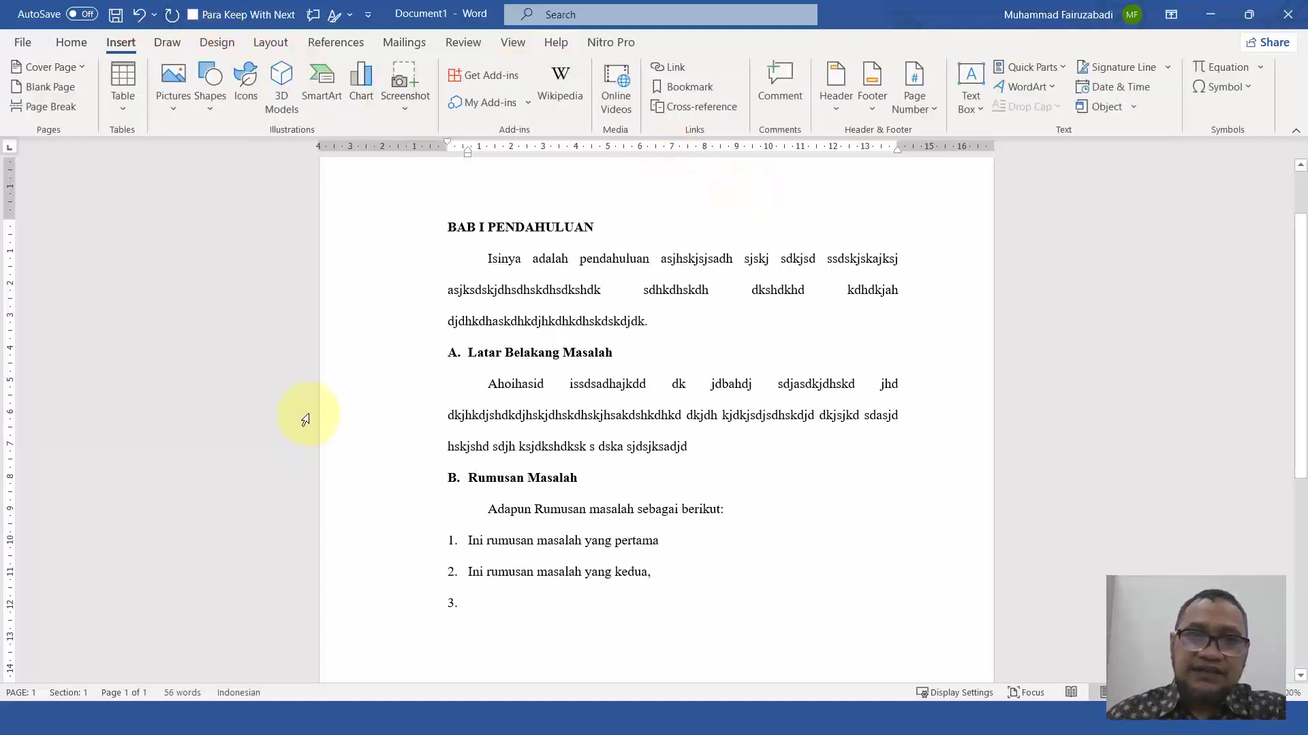
click(71, 42)
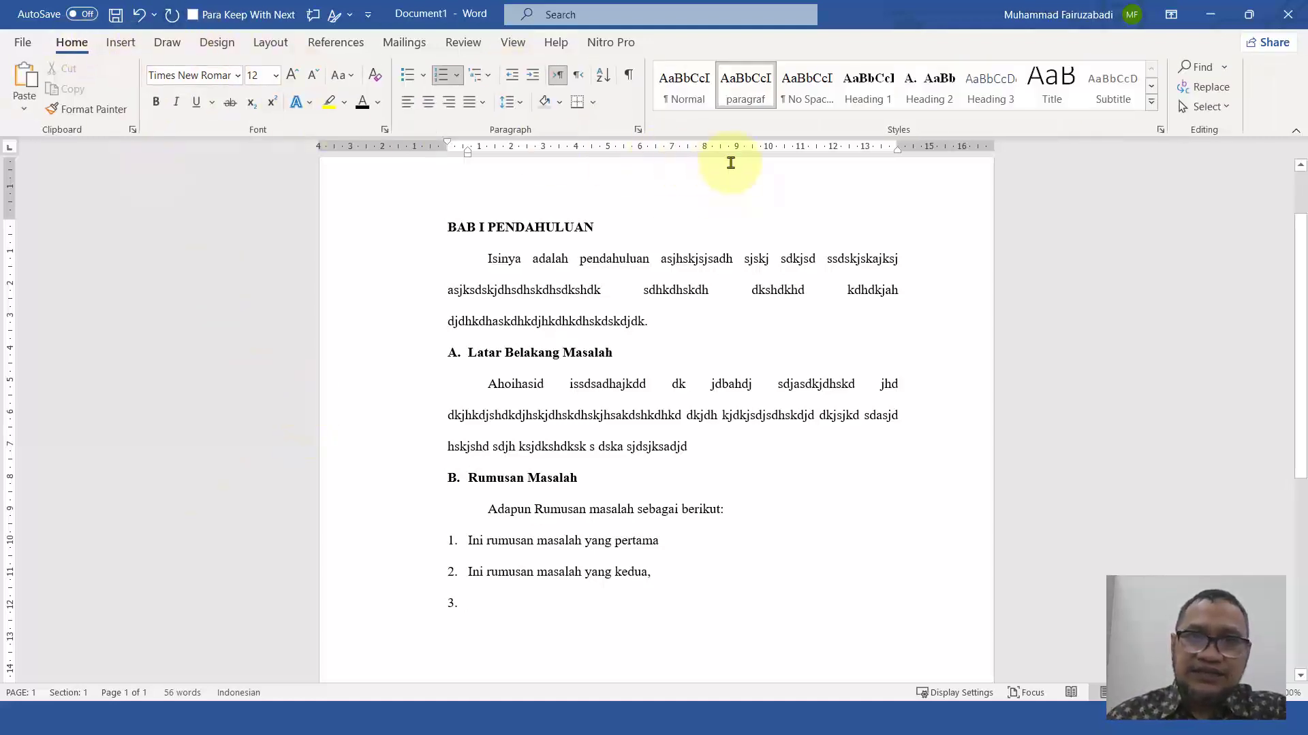
click(684, 85)
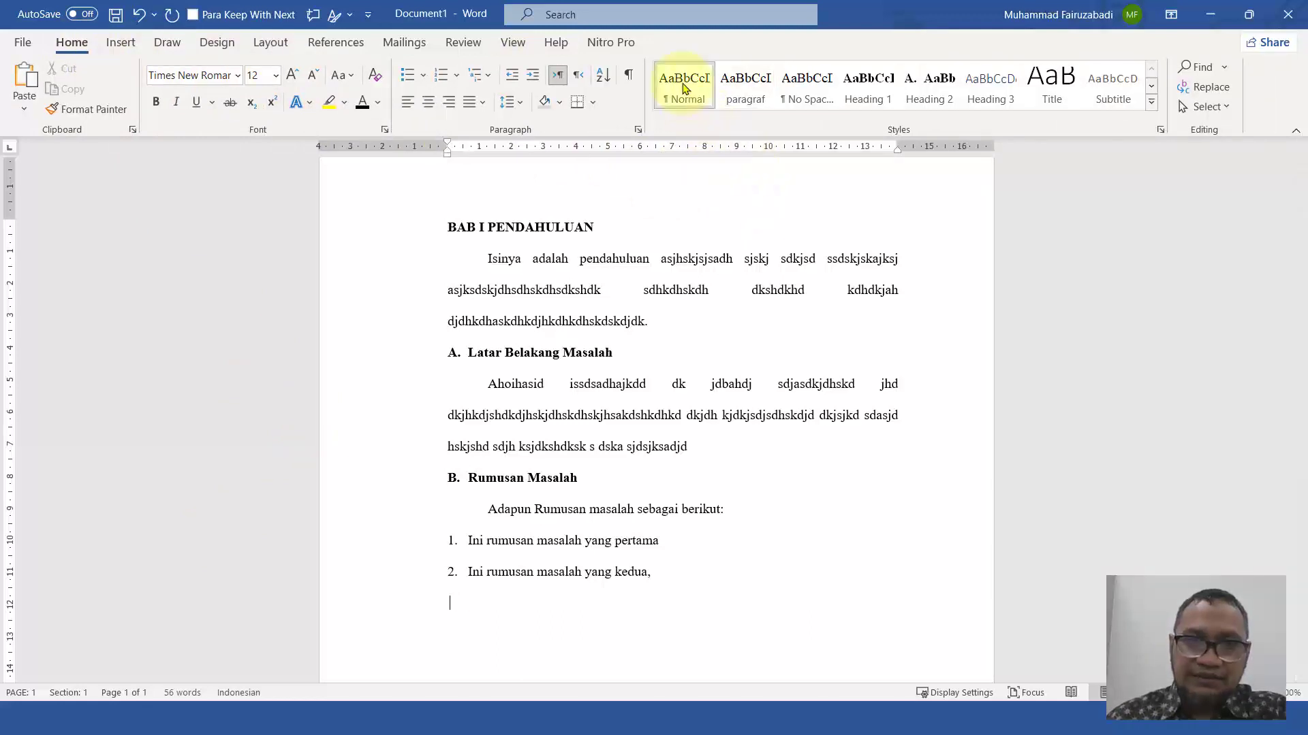
click(753, 100)
click(687, 99)
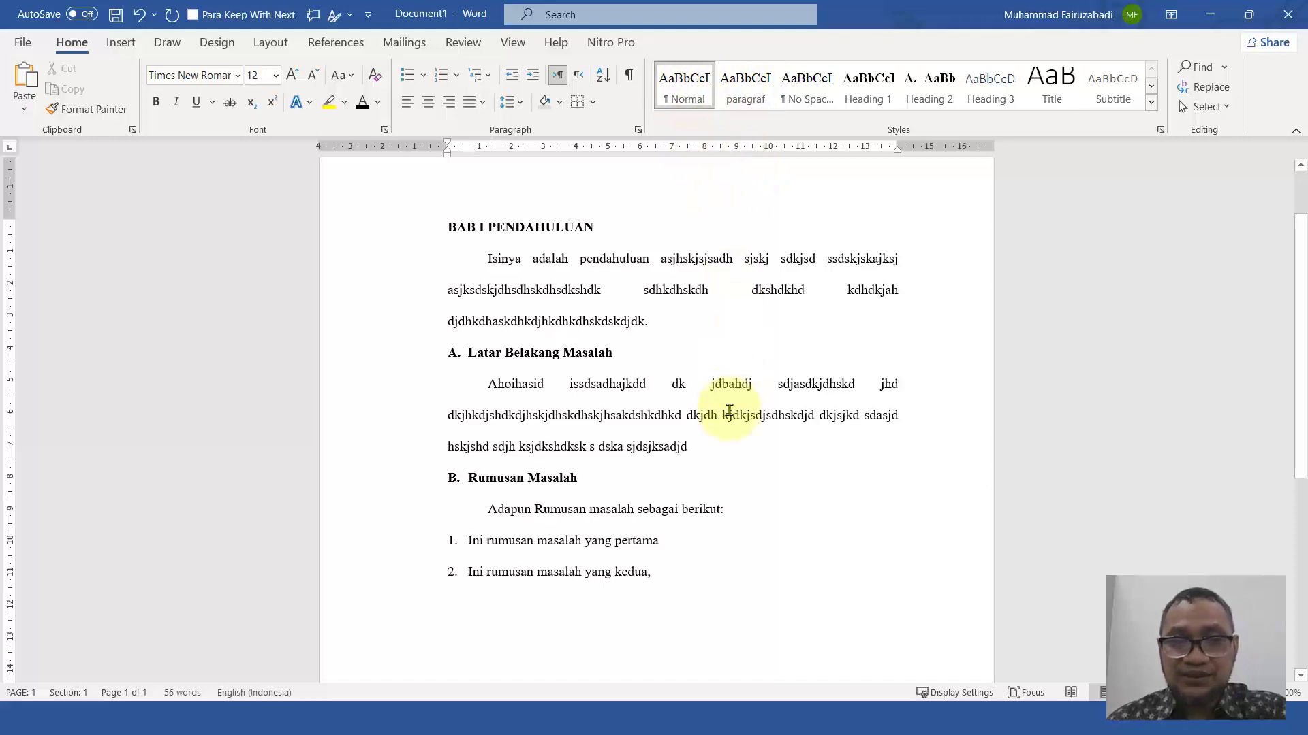
scroll(729, 410, down, 1)
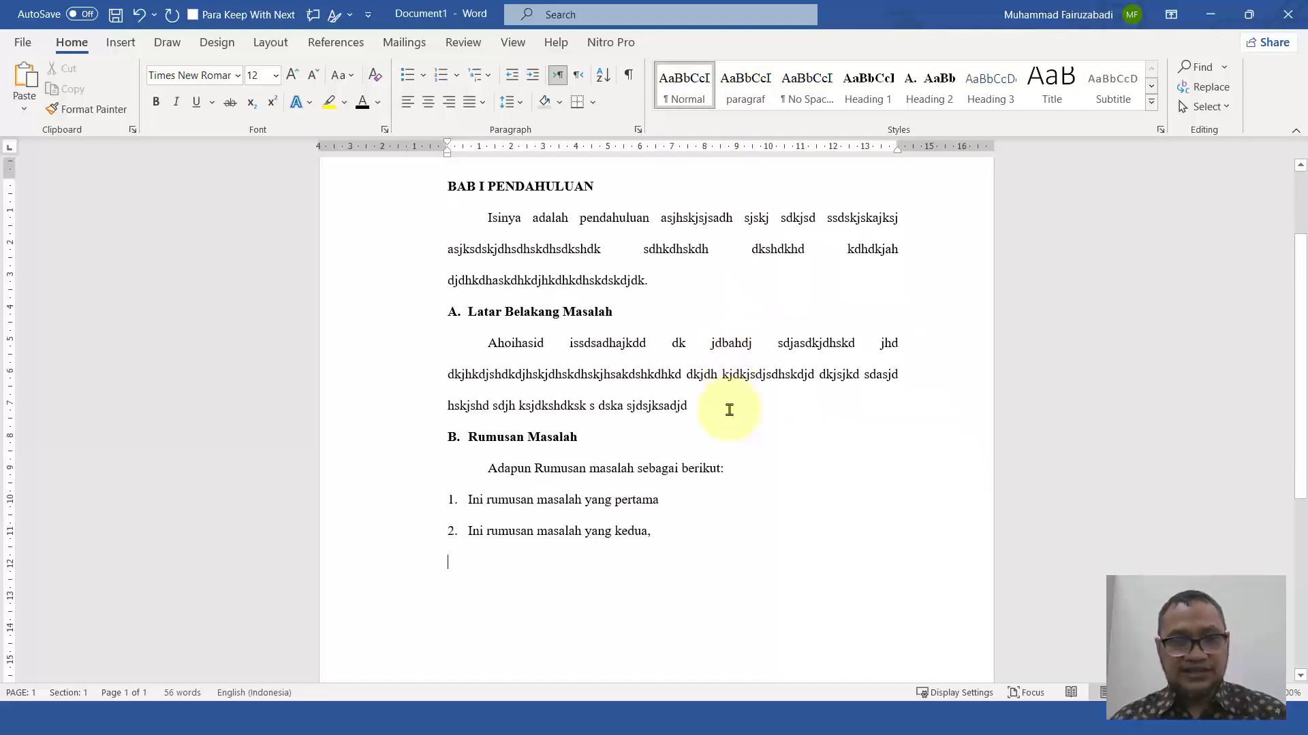
text(1)
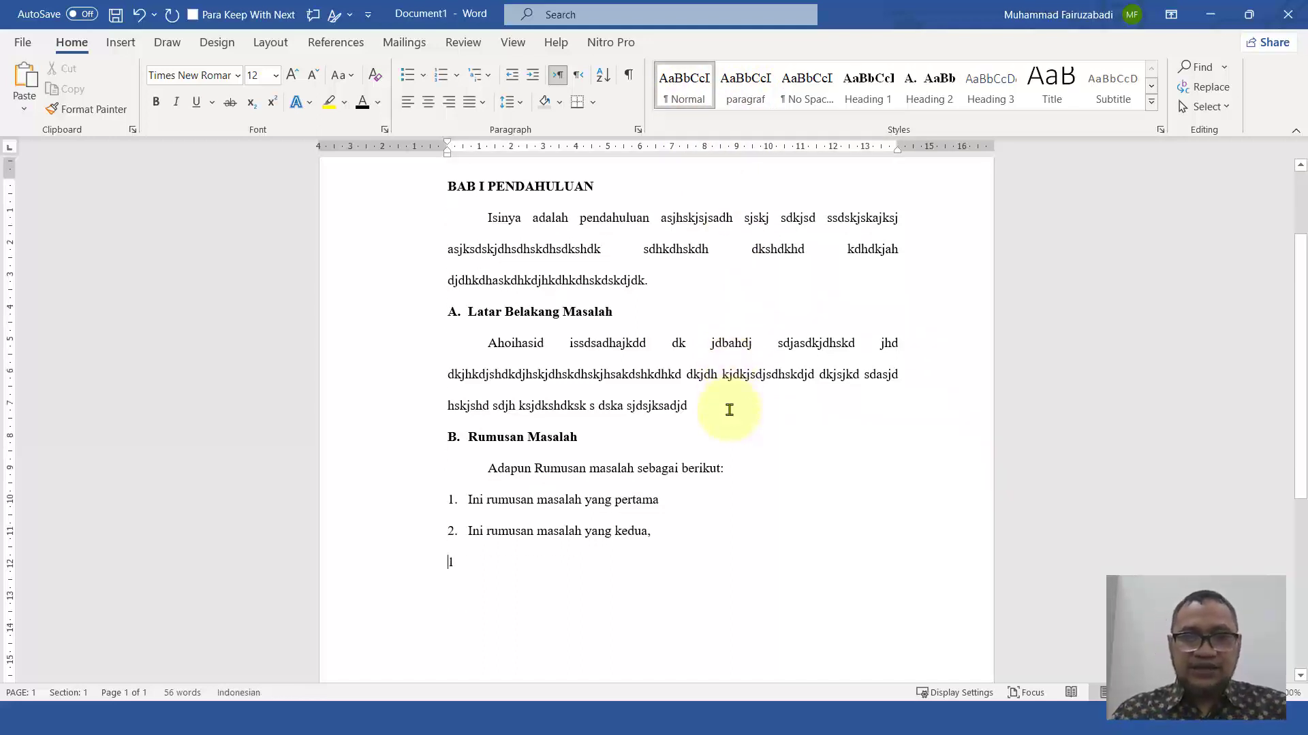
text(.)
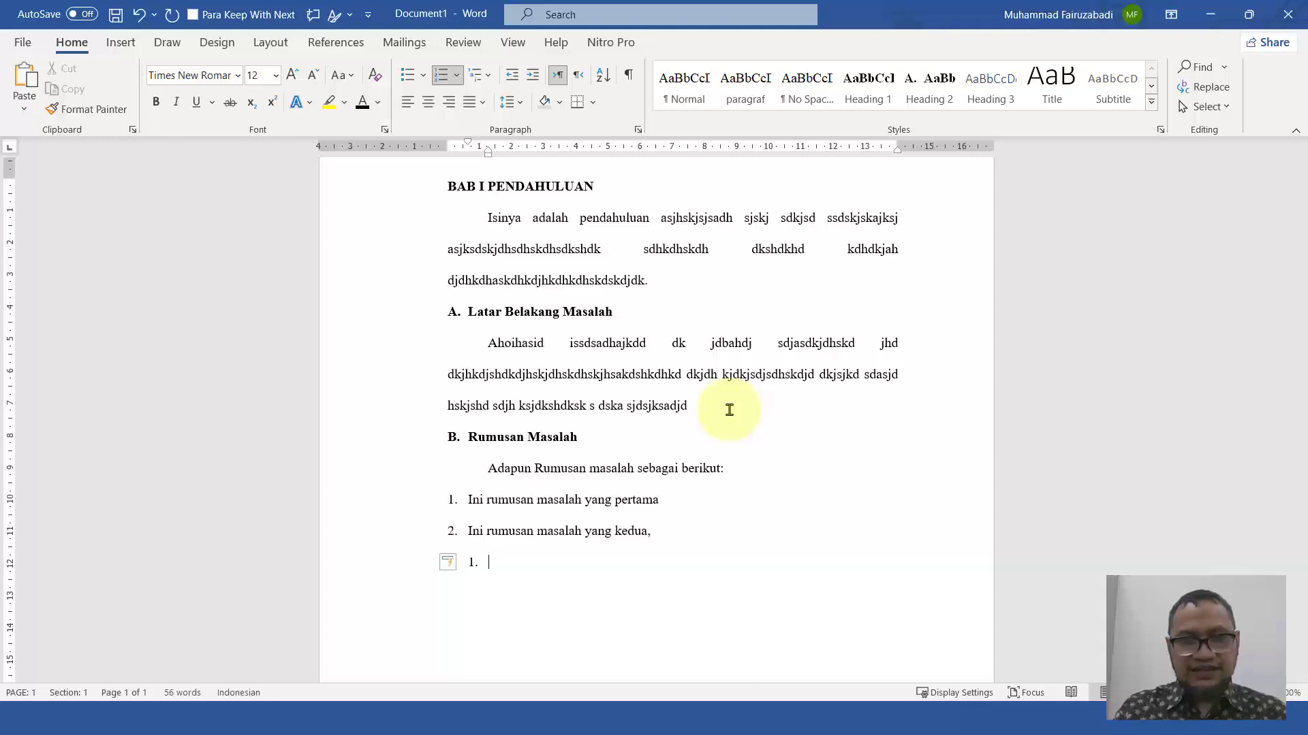
Turn the empty line after the numbered list into a Heading 2 subheading reading "Sistematika Penulisan" and start a new line below it
click(928, 90)
text(ME)
key(BackSpace)
text(e)
key(BackSpace)
text(S)
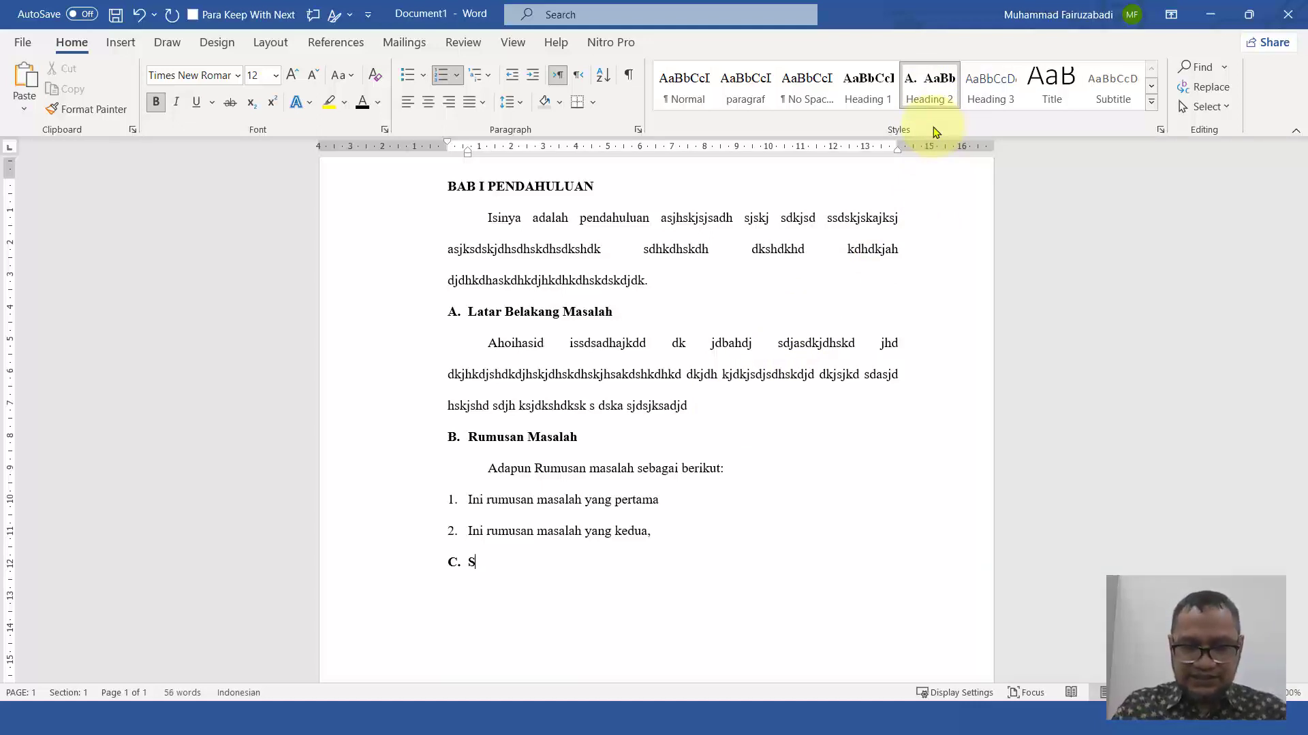
text(istematka)
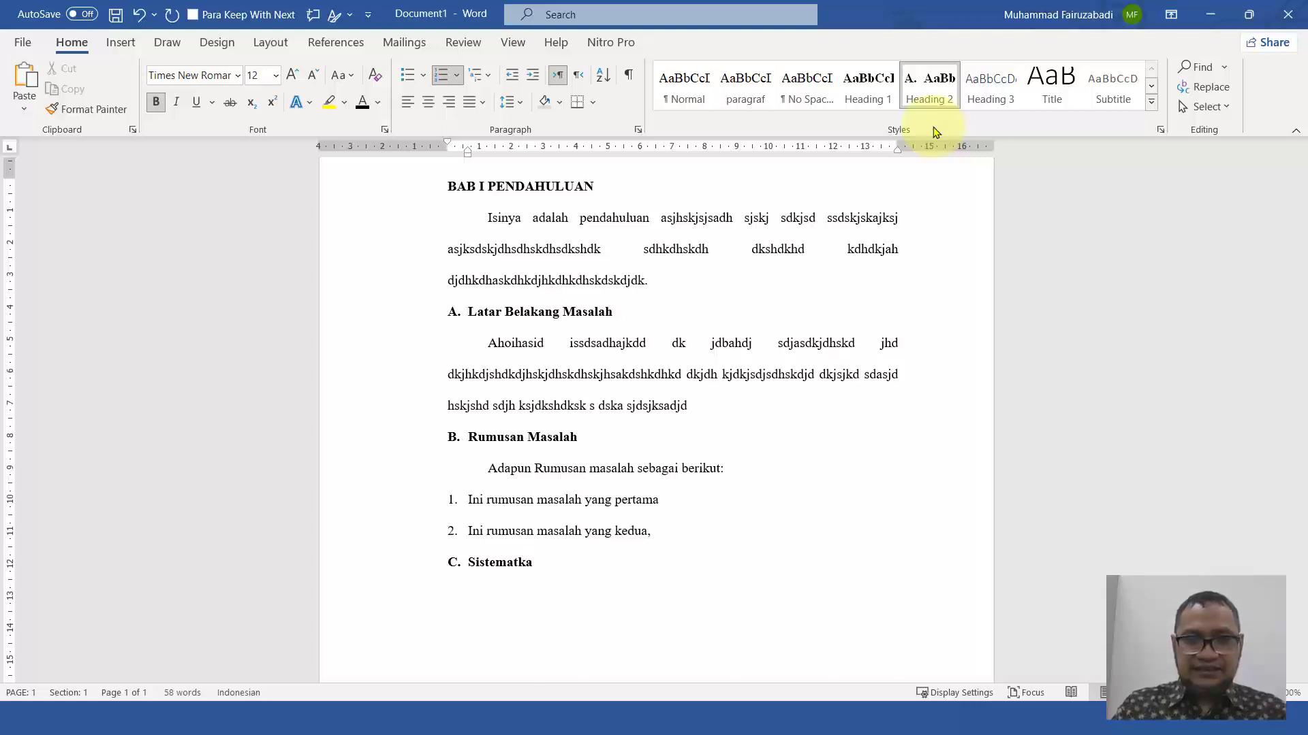
key(BackSpace)
text(ika Pe)
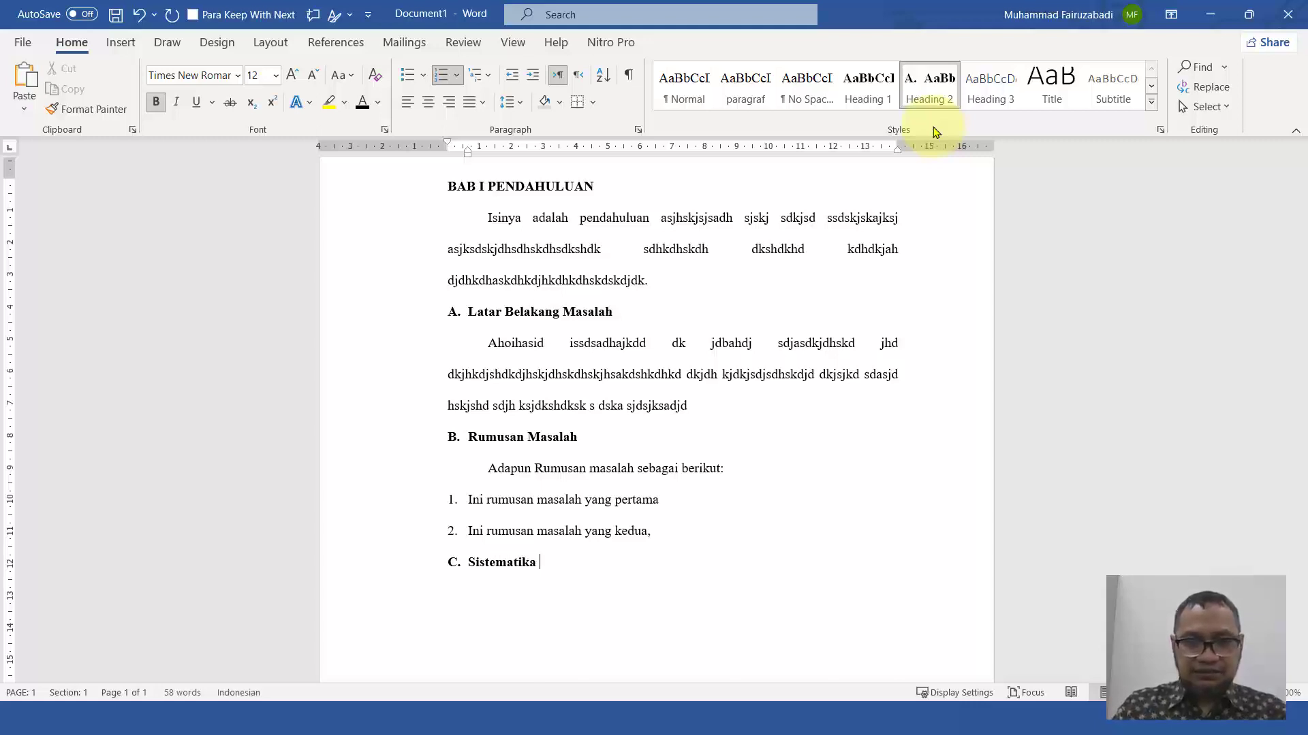
text(nulisan)
key(Return)
Add a numbered item "1. Pendahuluan" below the "Sistematika Penulisan" subheading and decrease its indent to the left margin
scroll(834, 318, down, 2)
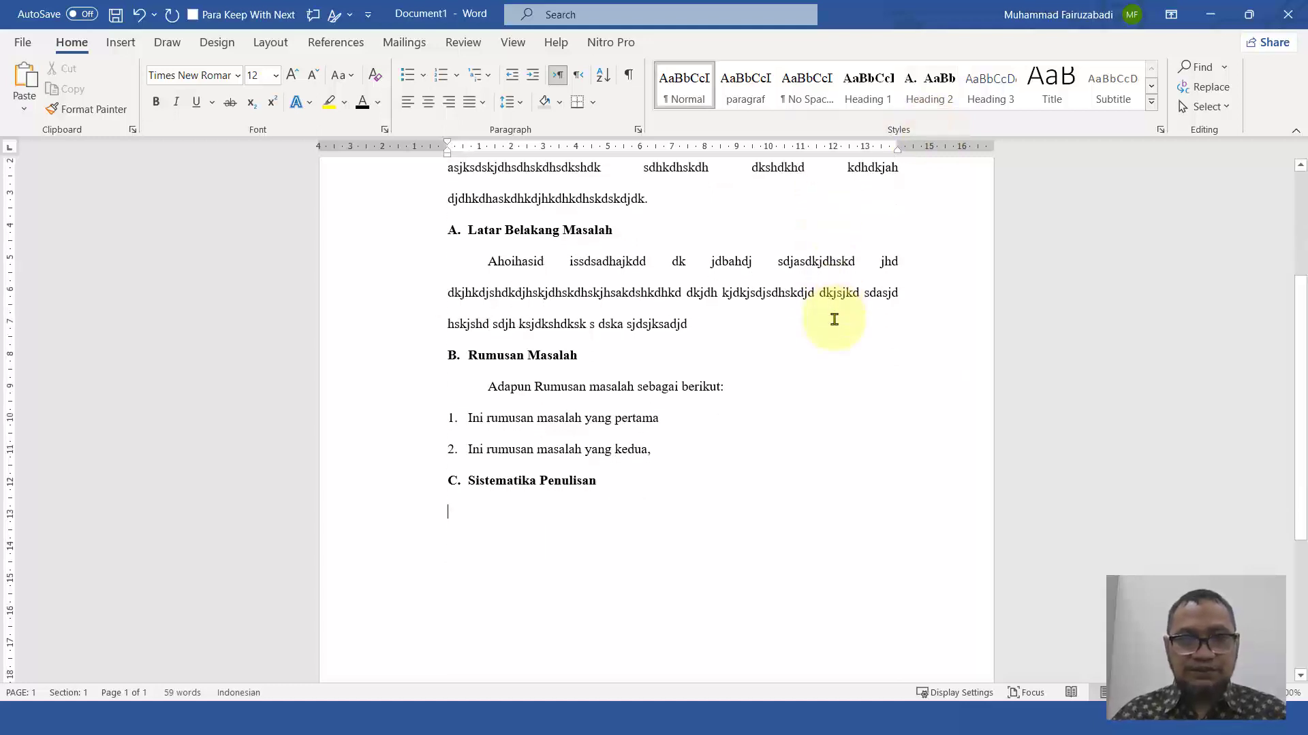
text(1. )
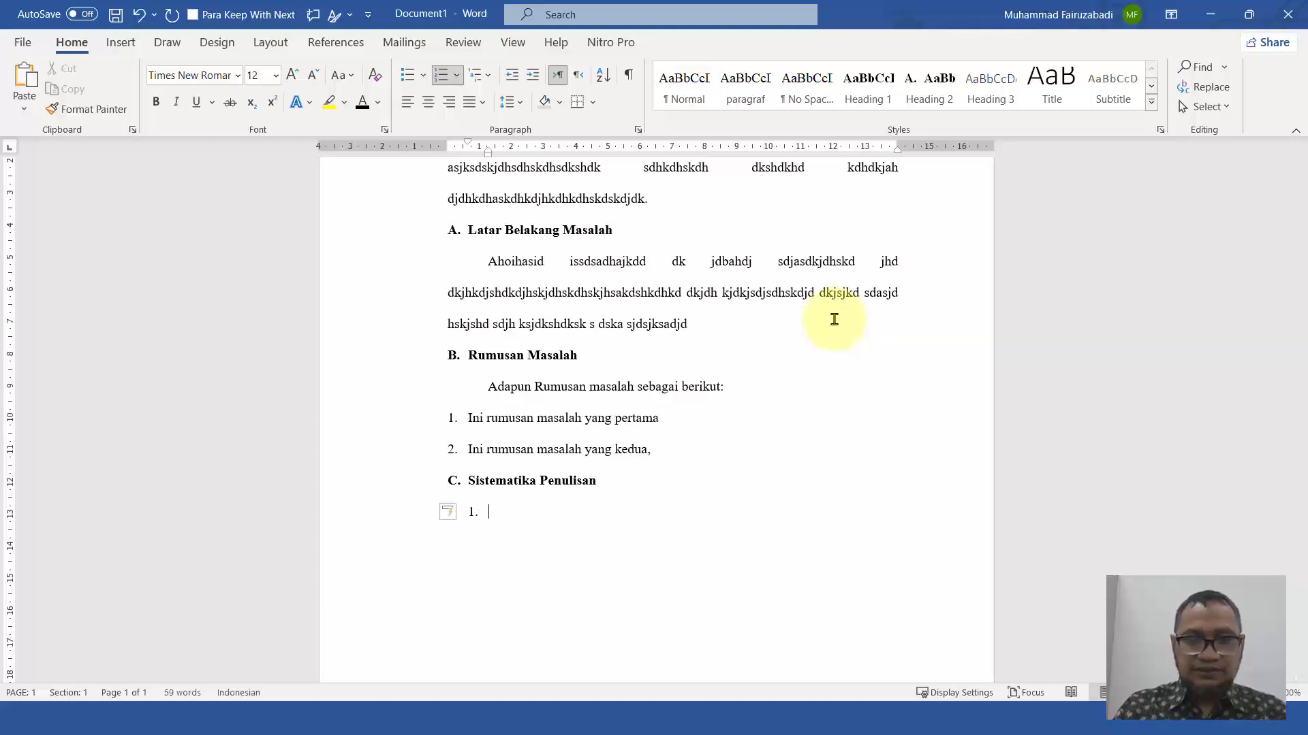
text(Pendahuluan)
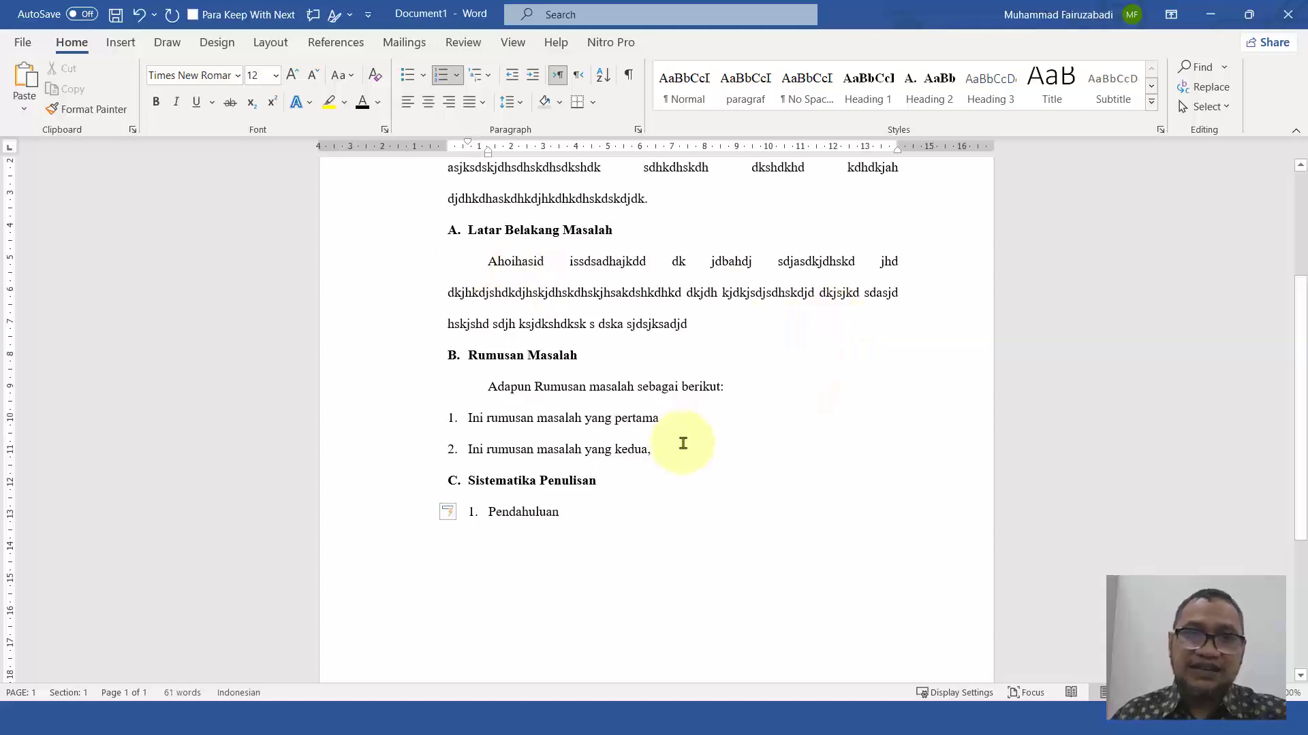
click(509, 76)
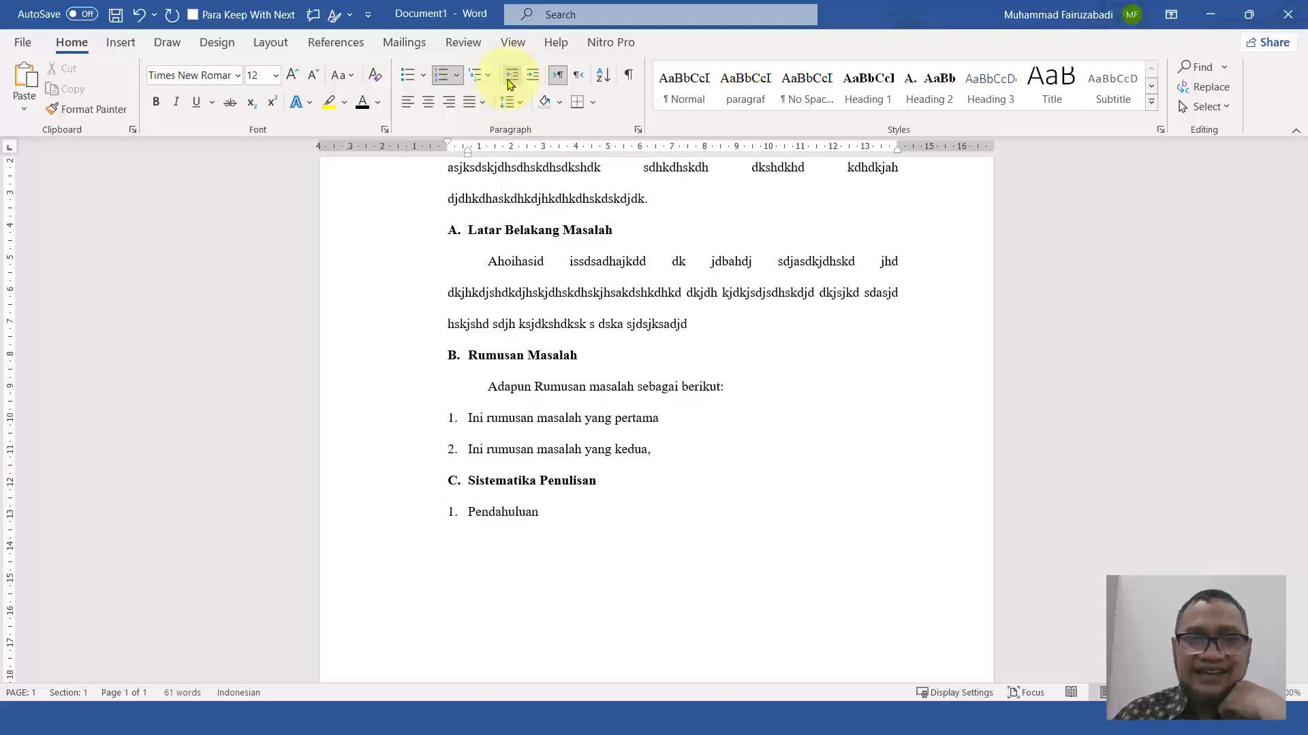
Make the "Pendahuluan" item bold and update the Heading 3 style to match its formatting
click(382, 524)
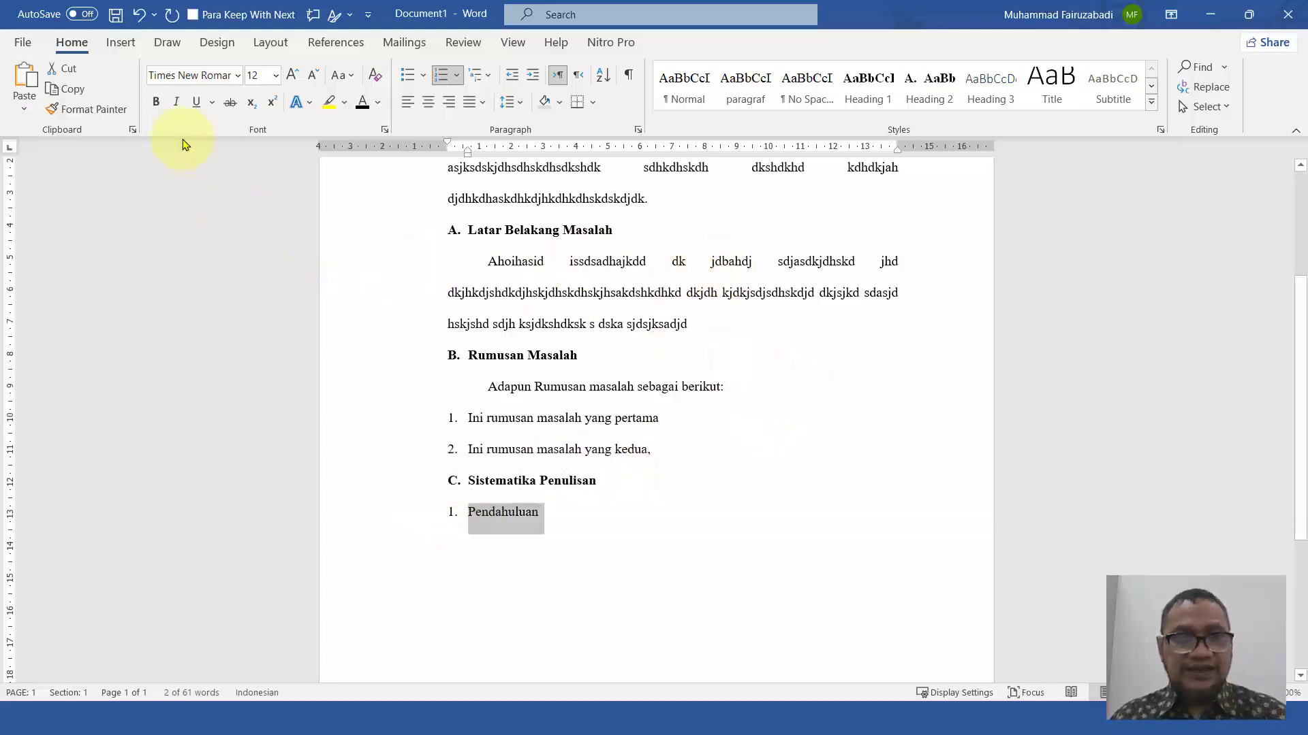
click(157, 102)
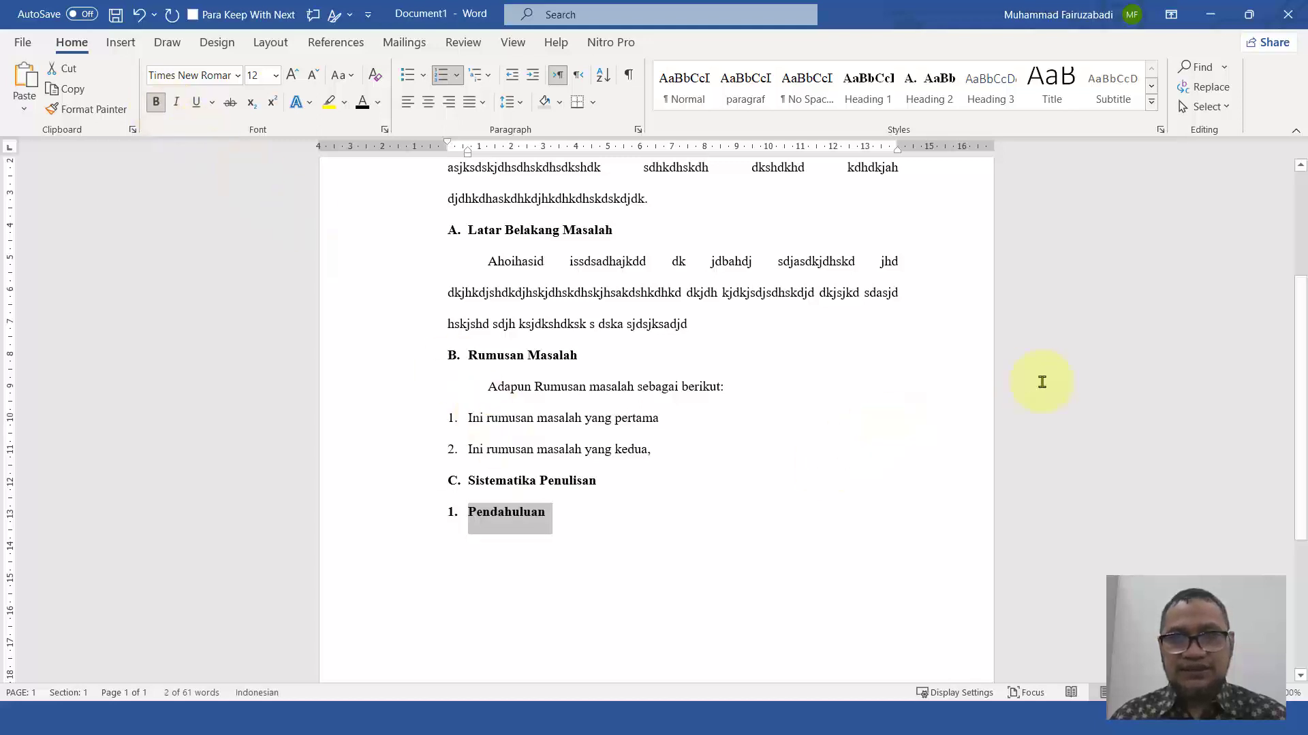
right_click(984, 101)
click(1012, 113)
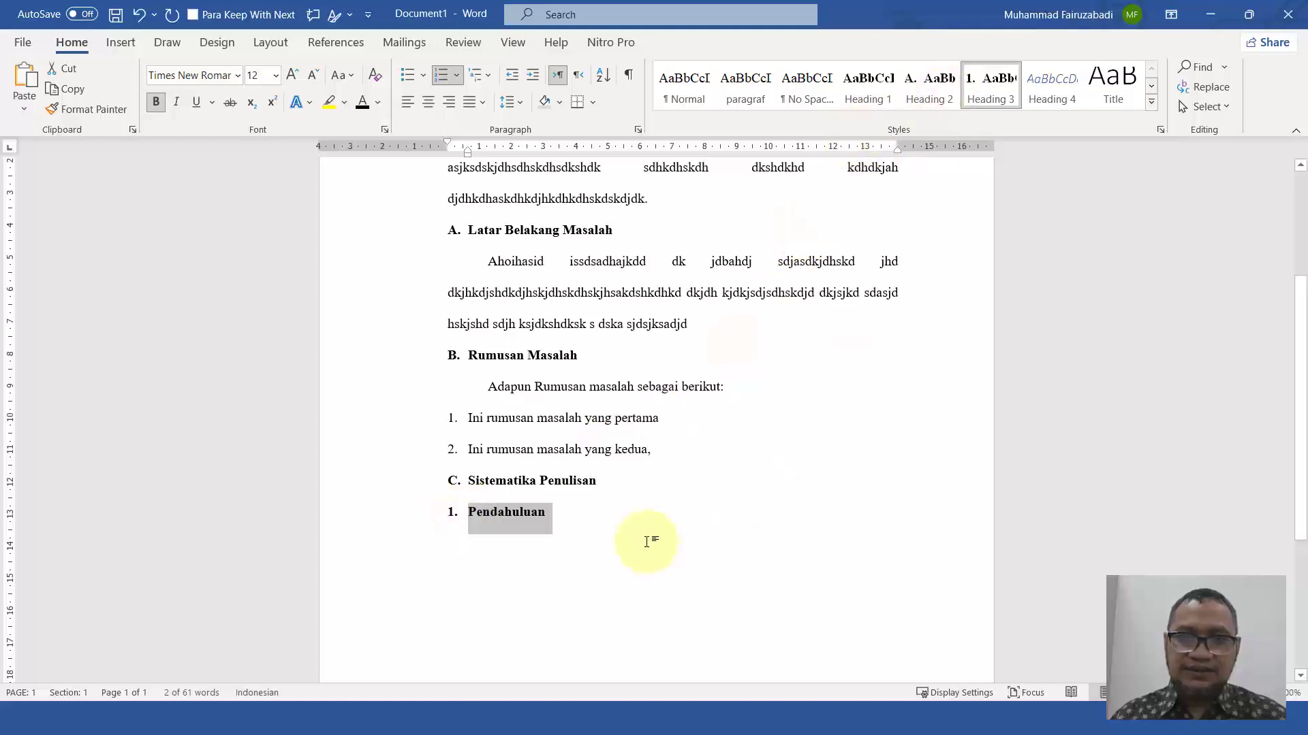
Start a new line below the "Pendahuluan" heading and show the Navigation pane
click(639, 510)
key(Return)
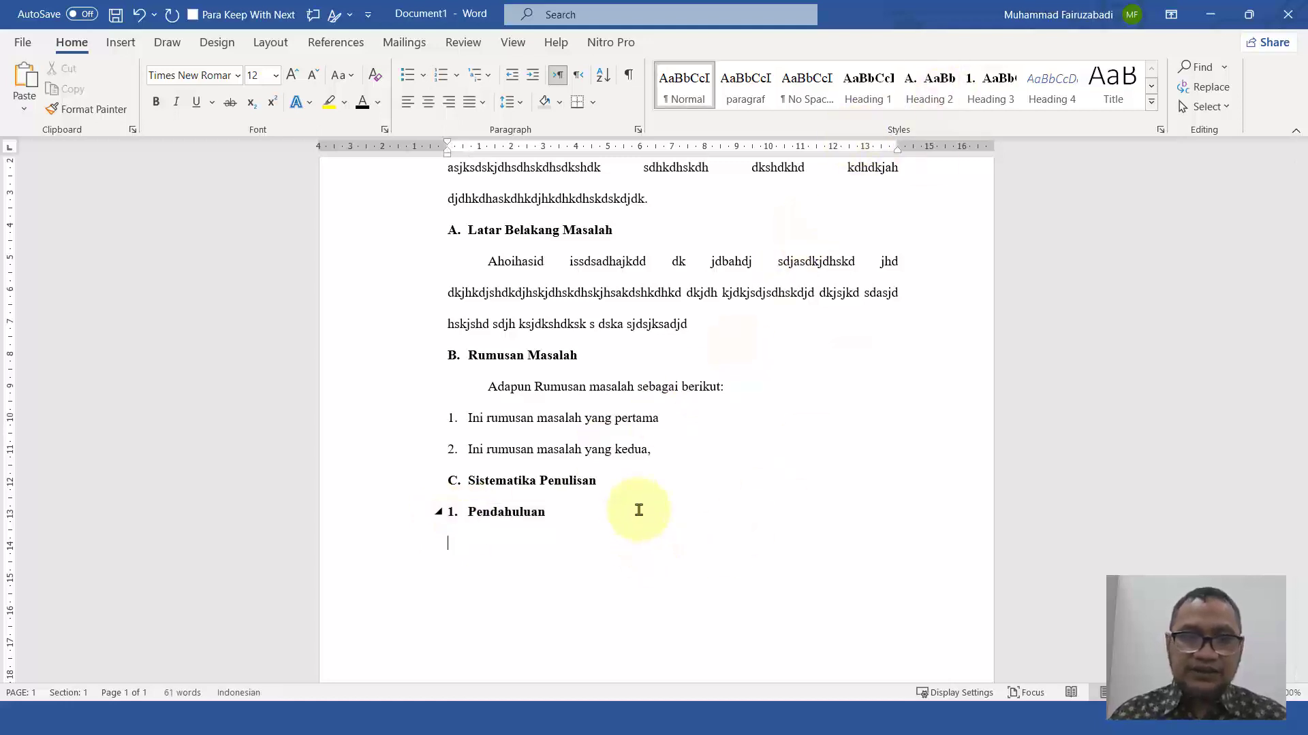
click(511, 53)
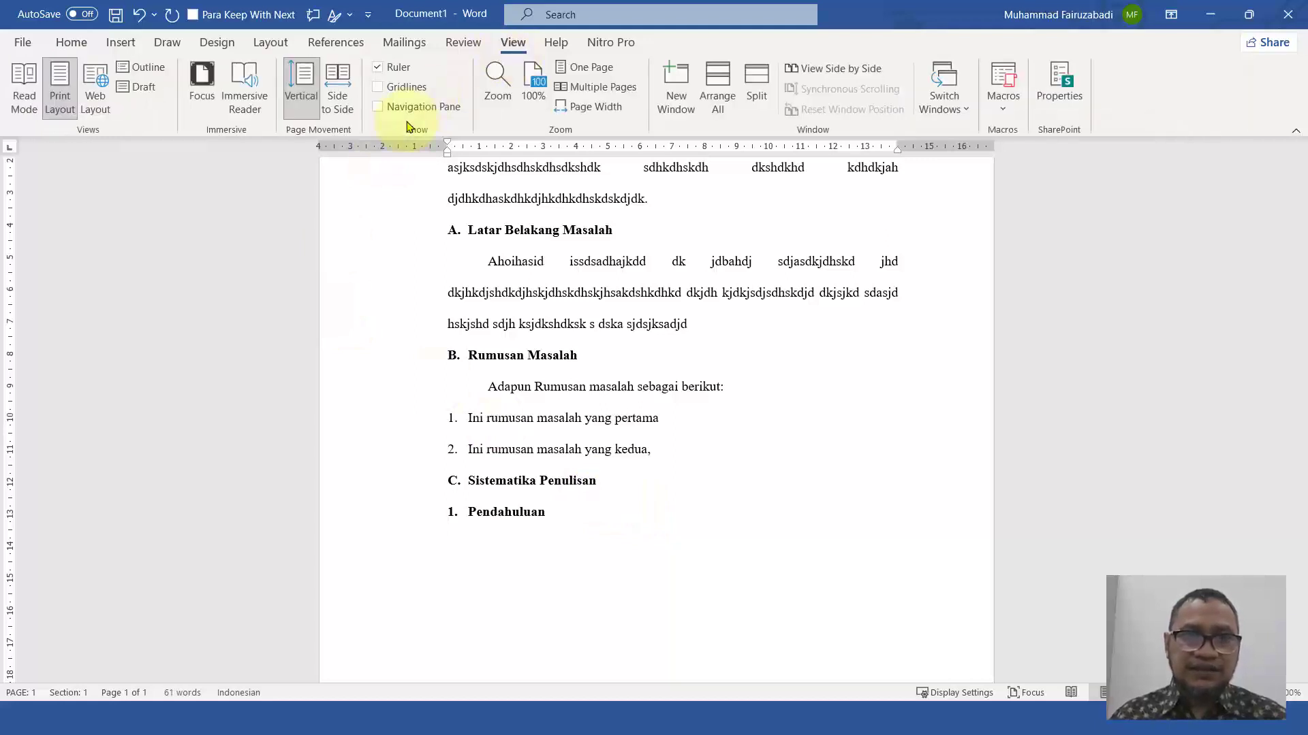
click(427, 108)
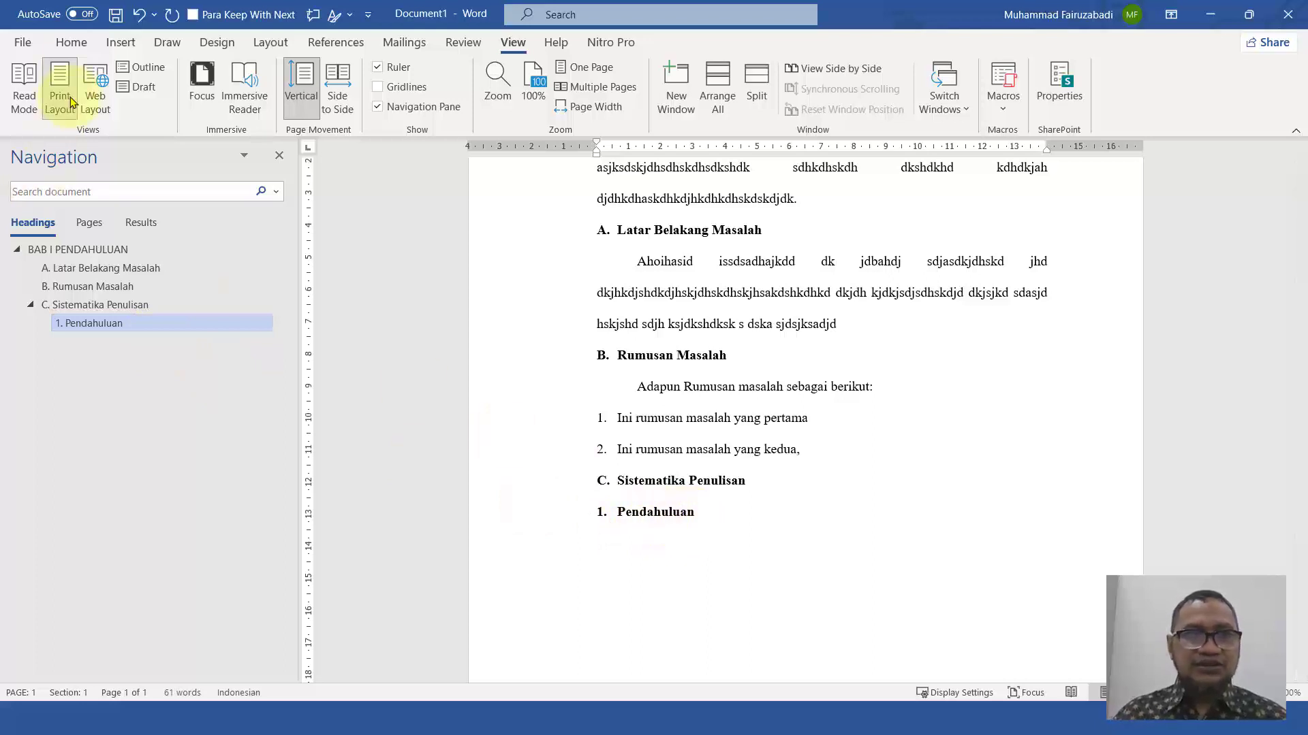
Add a Normal body paragraph of filler text starting "Berisi tentang latar belakang," below the "Pendahuluan" heading, indented one level
click(78, 42)
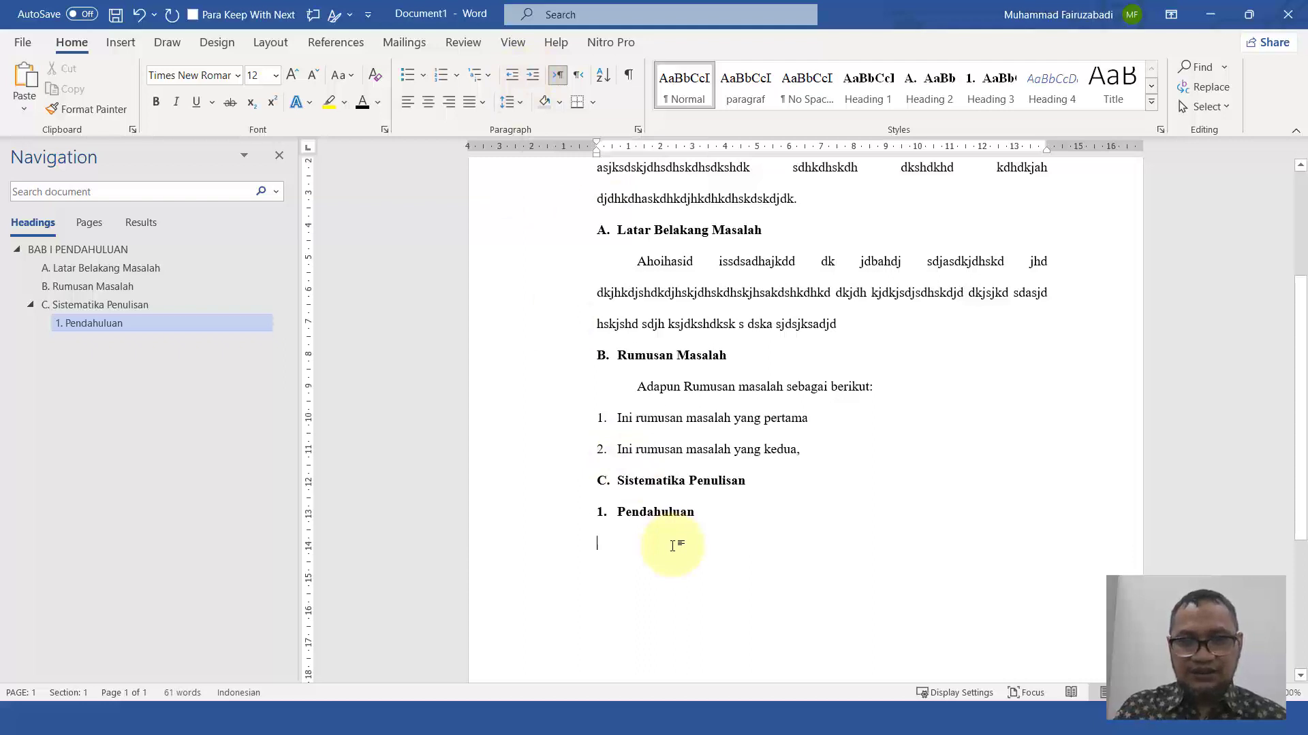
click(532, 76)
text(s)
text(Berisi)
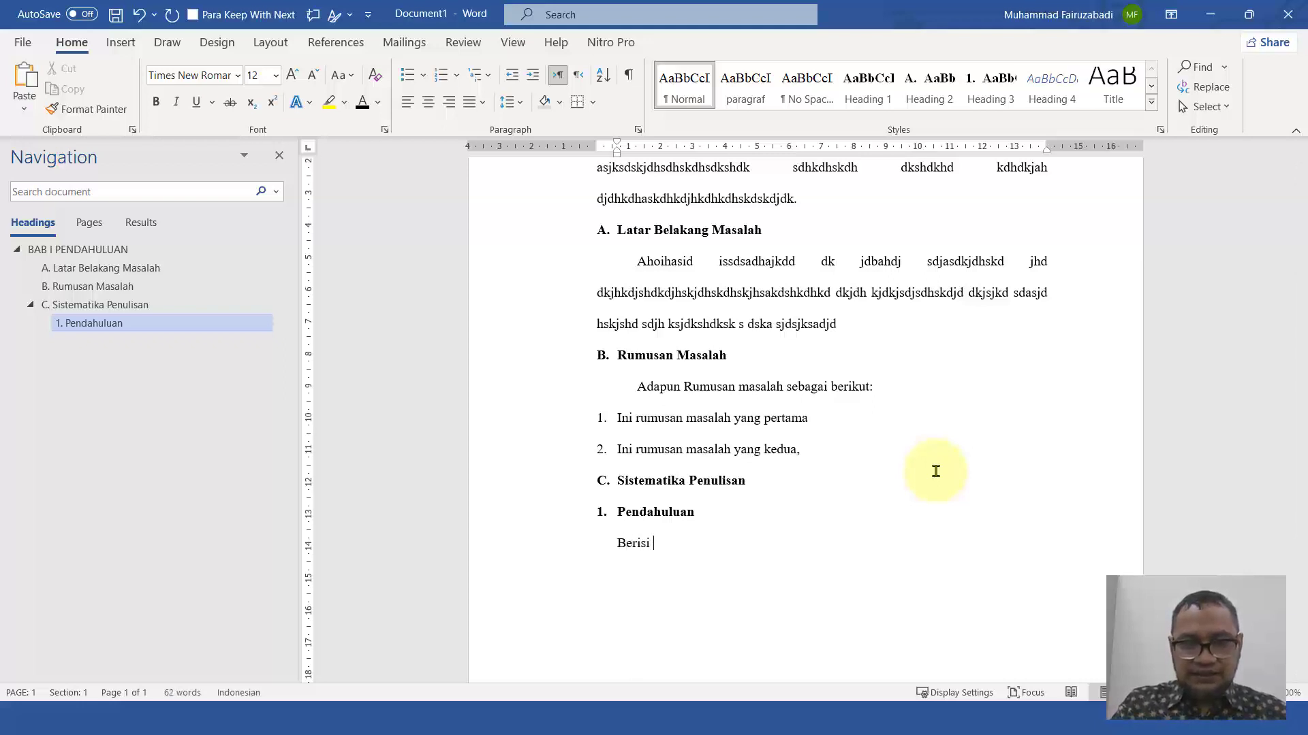
text(sntang latar)
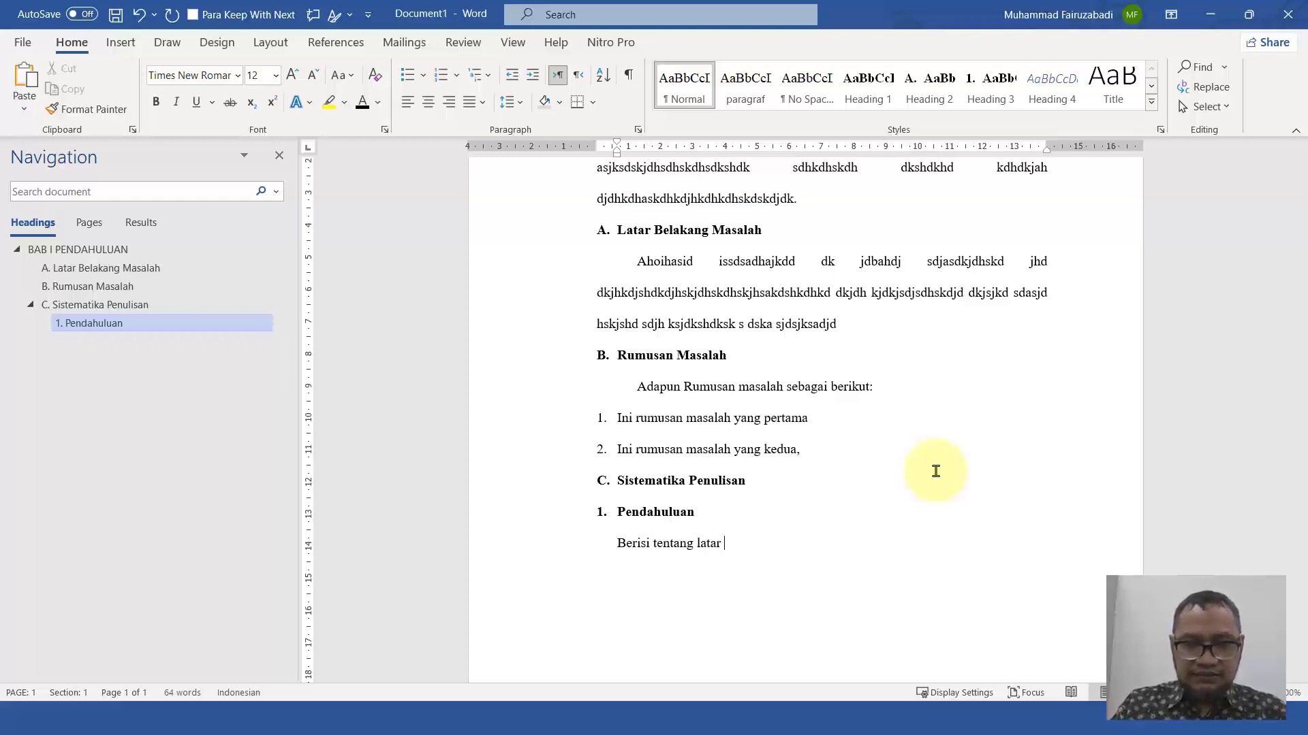
text( belakang, bsjkhdjajah kdsadjhjd)
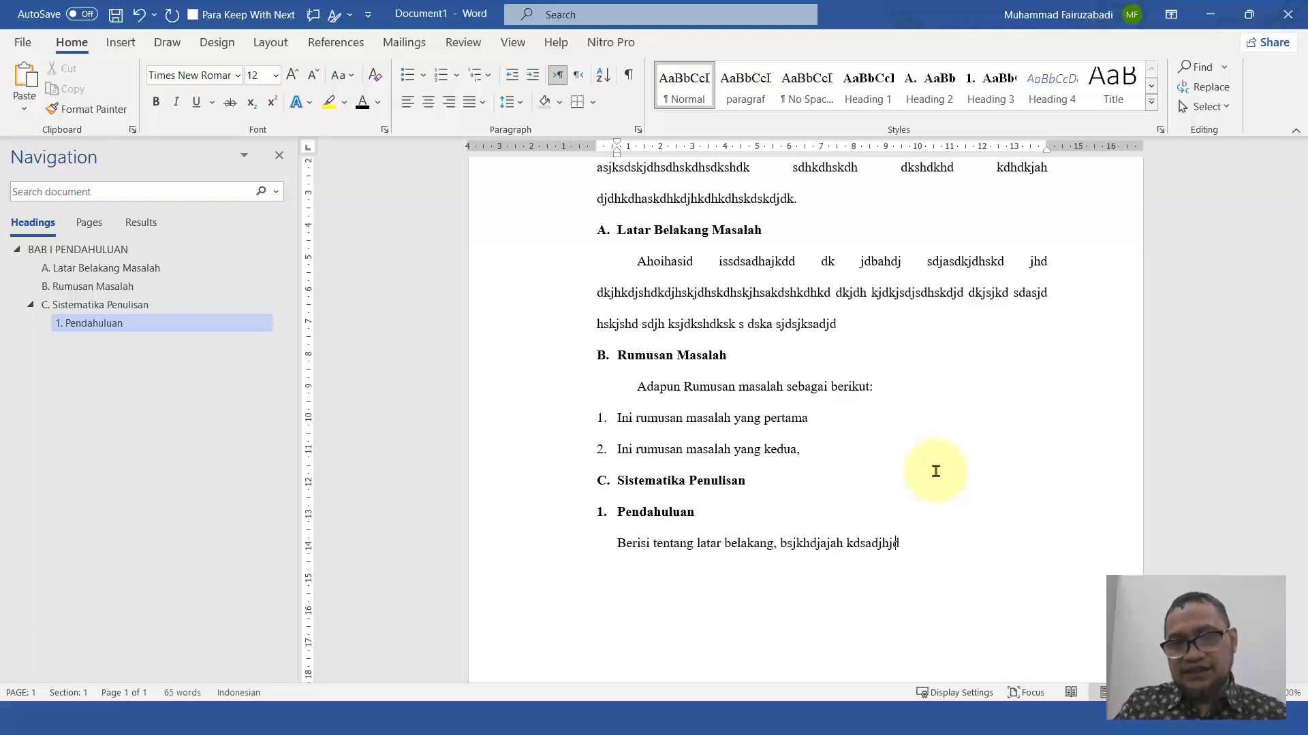
text(hsd jdhkdaks jhdsakjdhs kdshdkjdhkdhdkjd k)
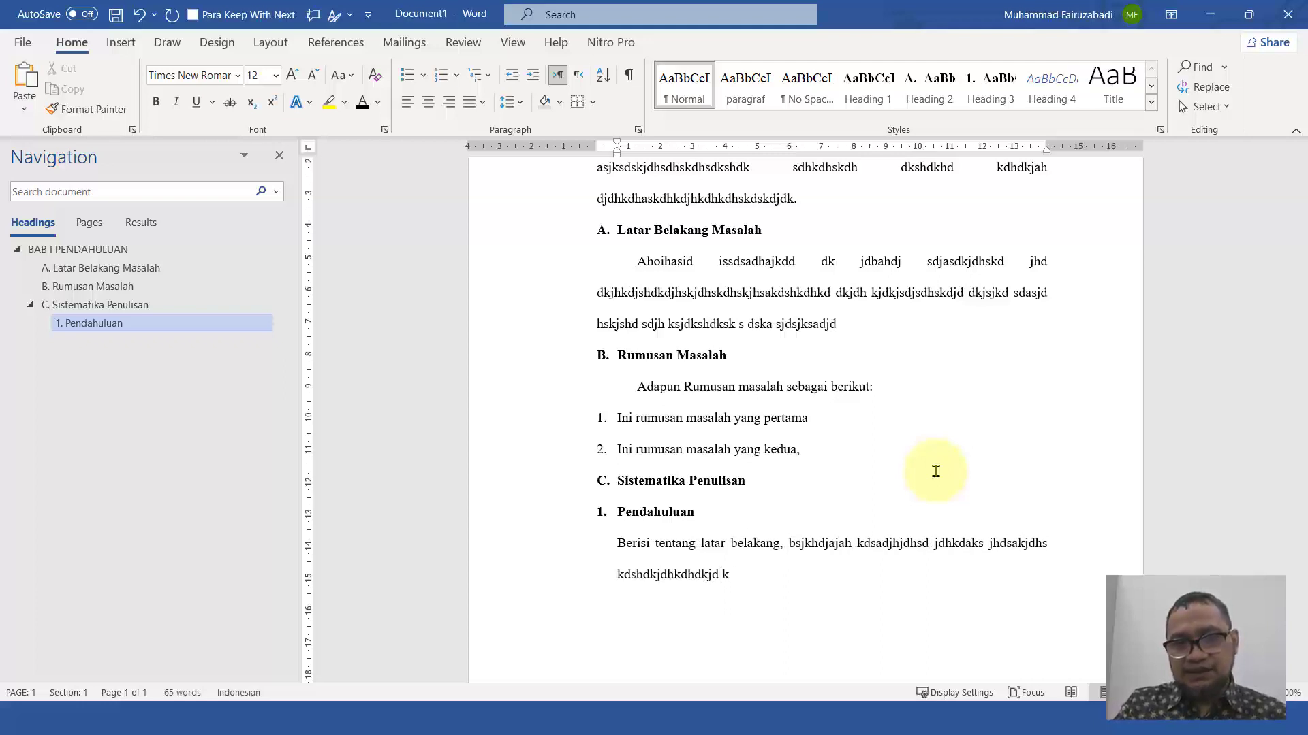
text(ddhsdkshdkdhksjdshjdkshd dhkdhdkdhksj)
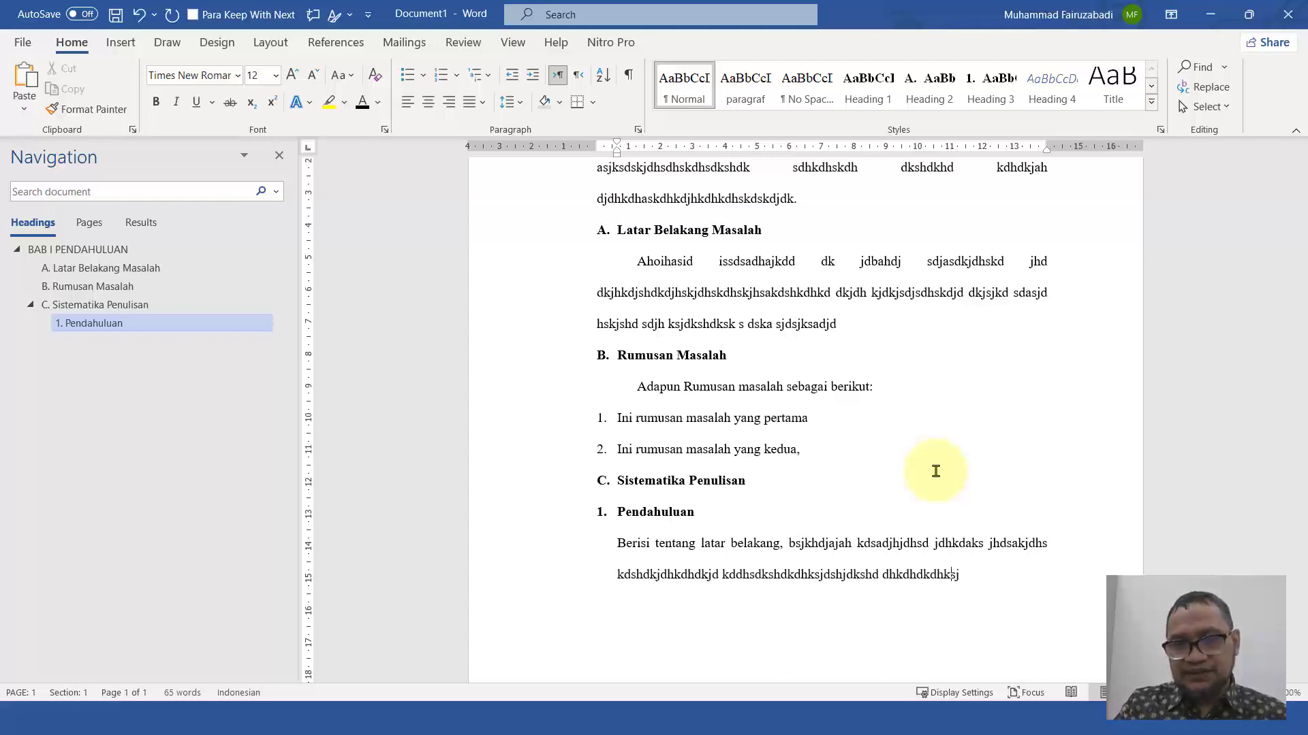
text(dh djkd skjdhskdadjdskdsd sdkd)
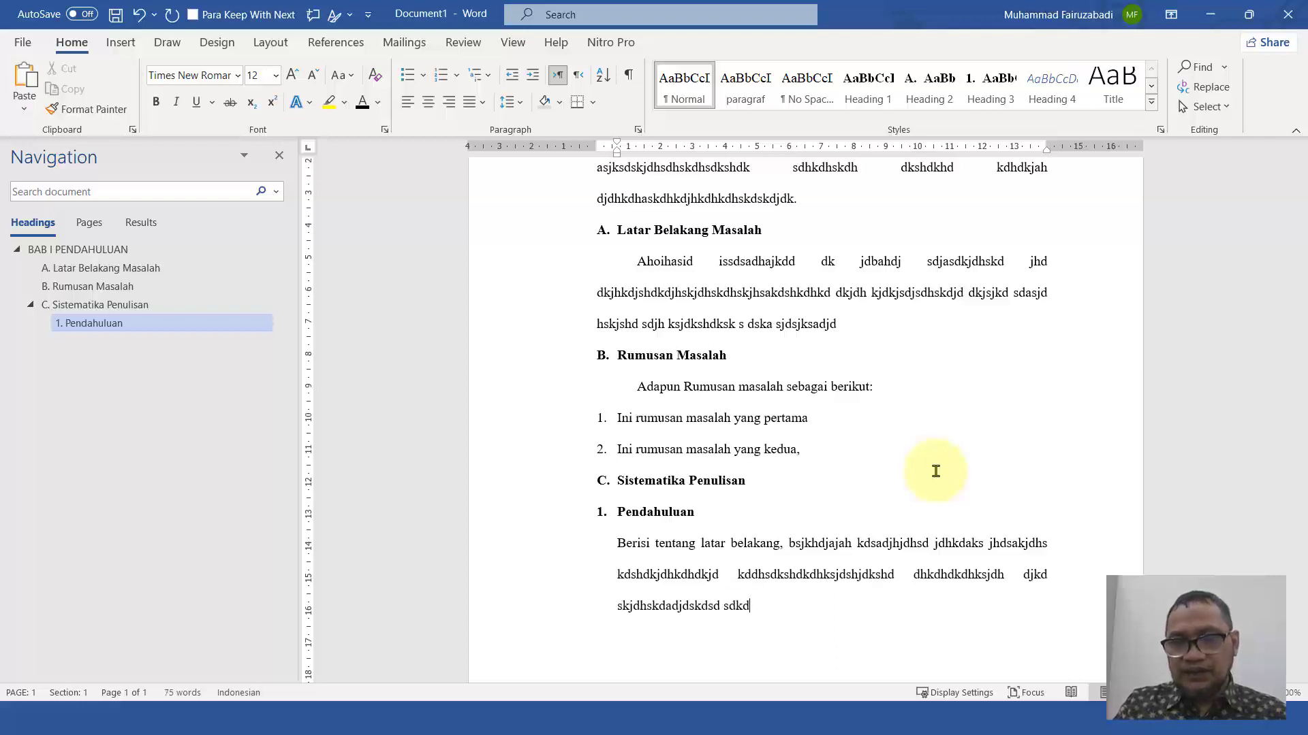
Add a Heading 3 item reading "Kajian Pustakan" below the "Pendahuluan" paragraph and start a new line after it
scroll(937, 477, down, 1)
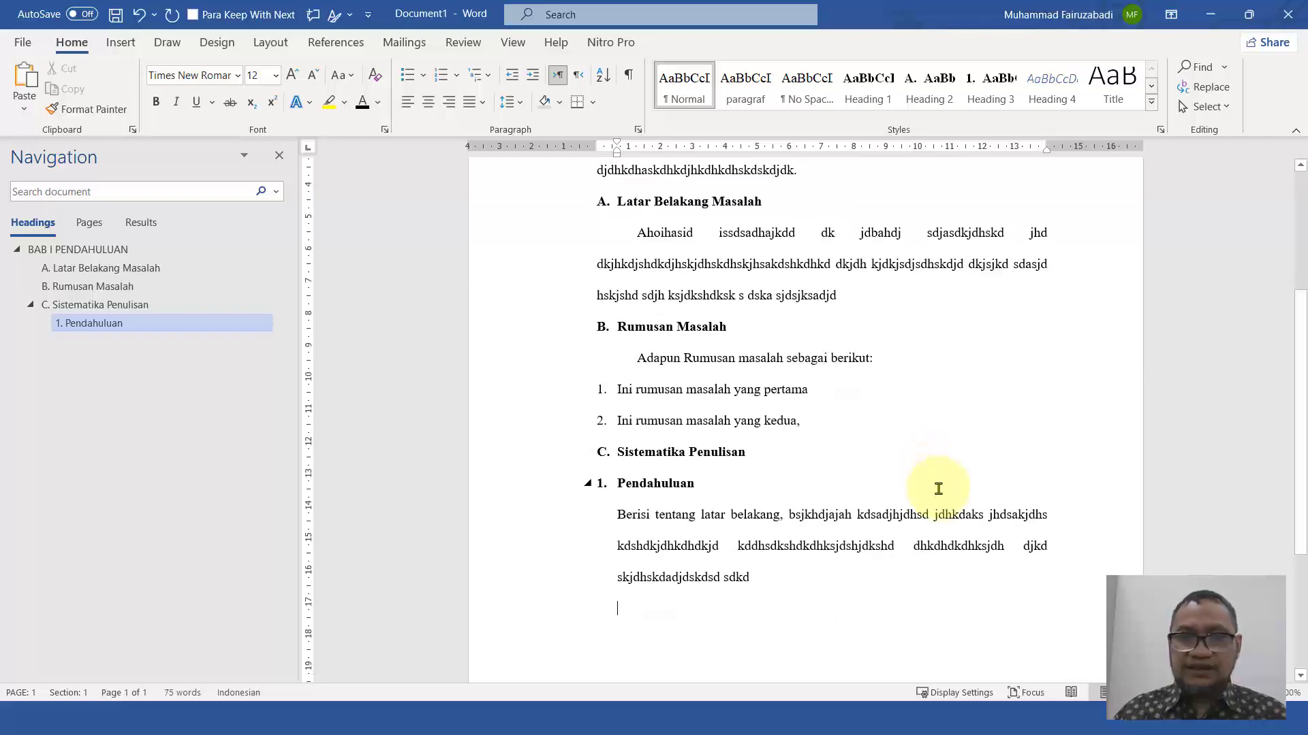
click(991, 89)
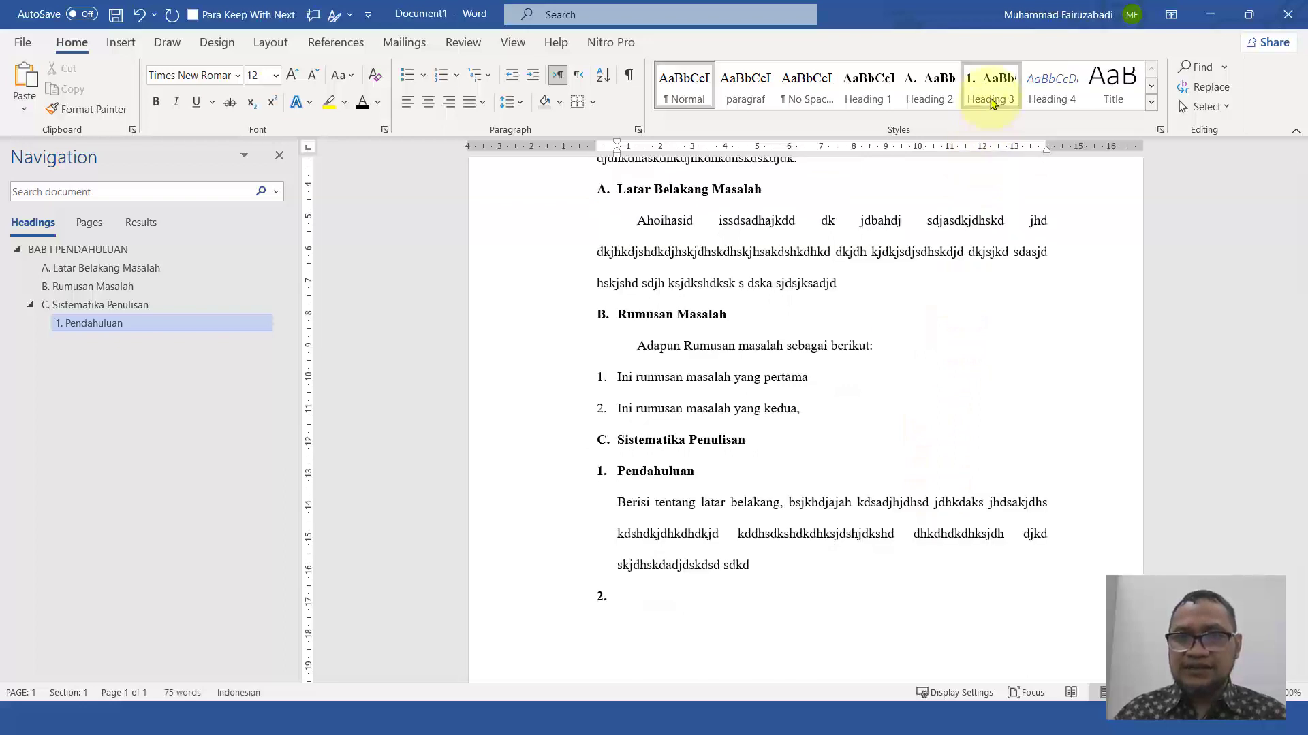
text(jsdhahajd)
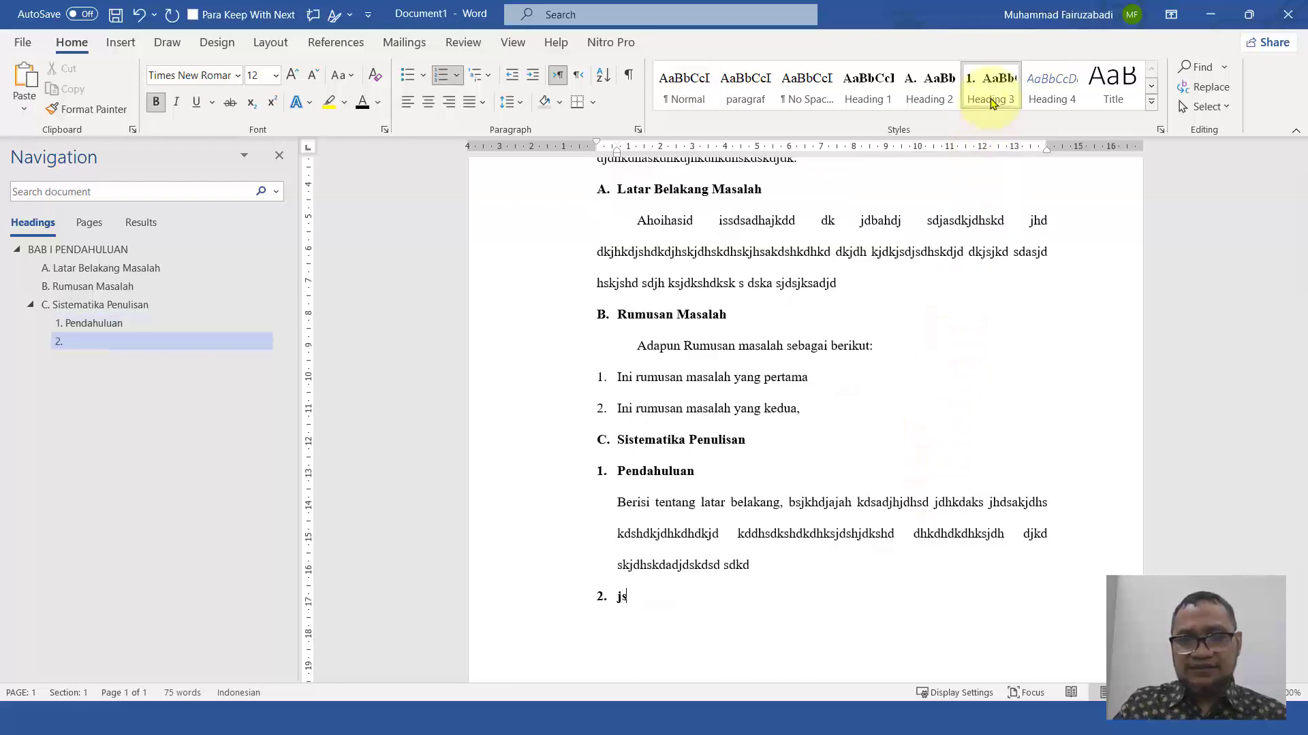
key(BackSpace)
key(BackSpace)
key(BackSpace)
key(BackSpace)
key(BackSpace)
key(BackSpace)
key(BackSpace)
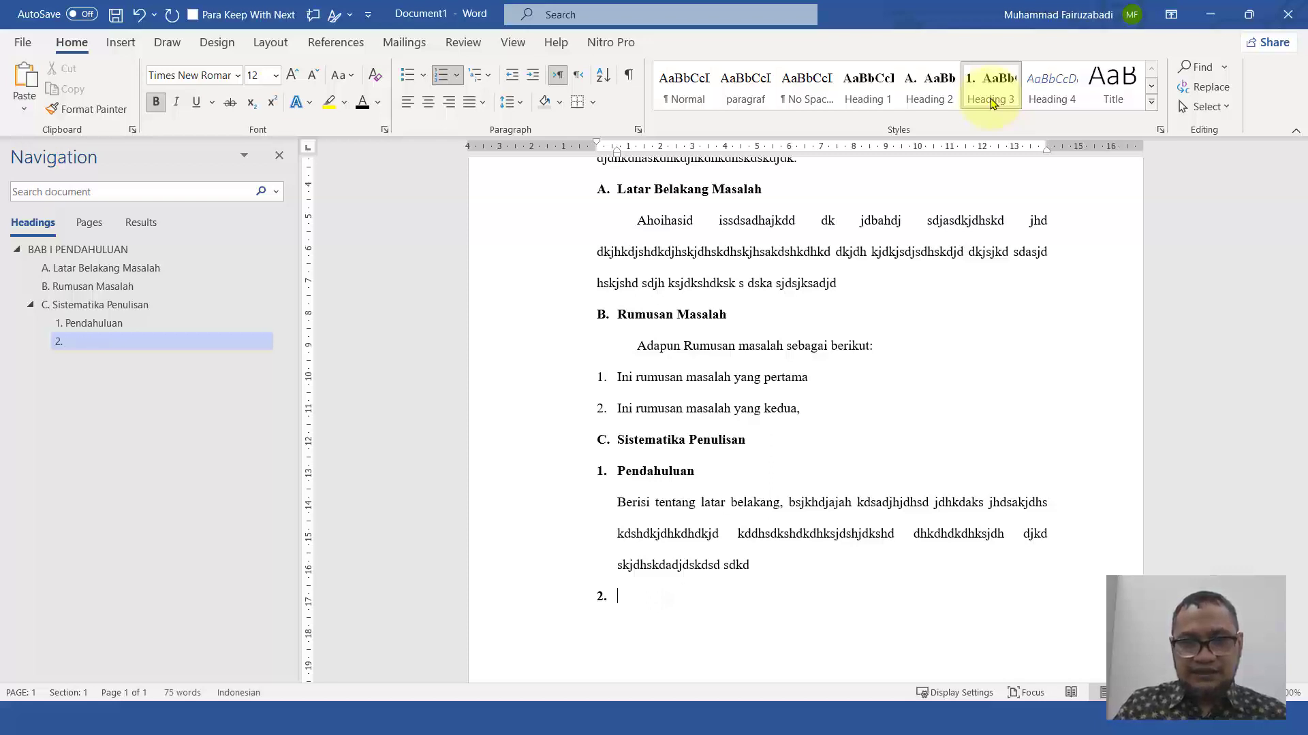
text(Kajian)
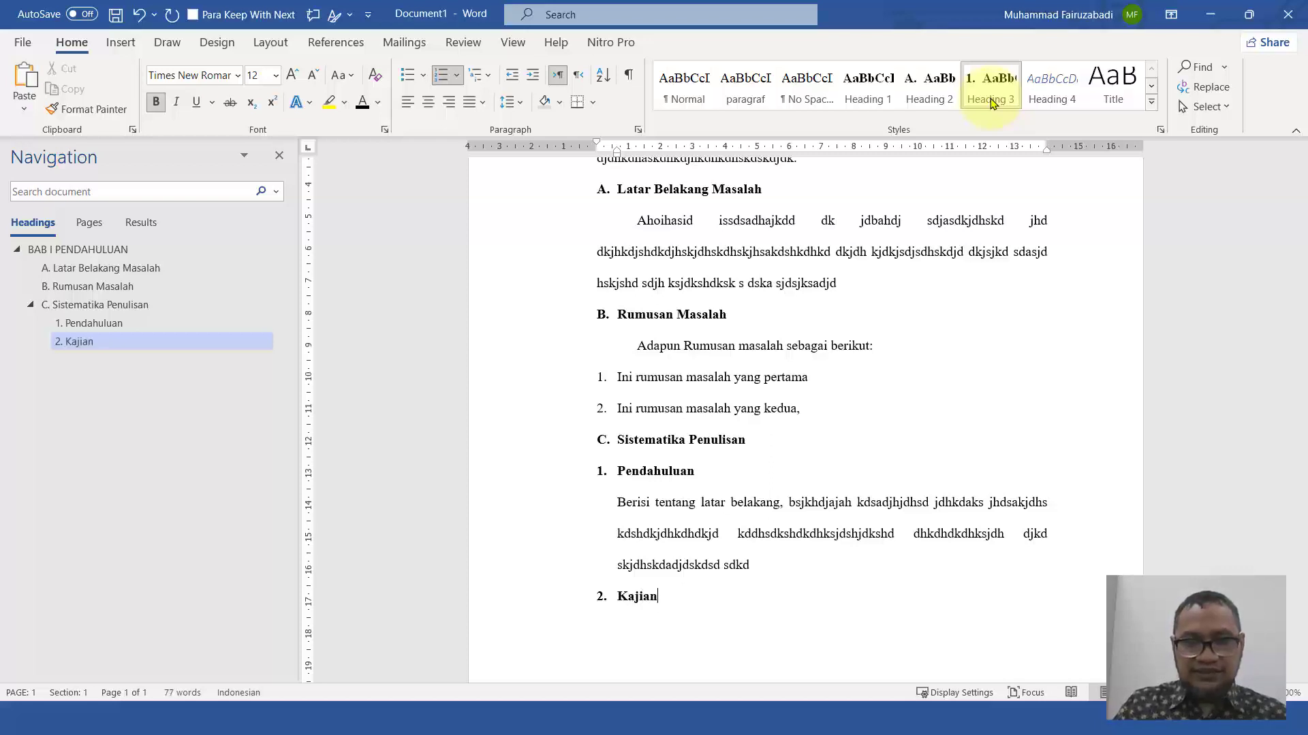
text( Pustakan)
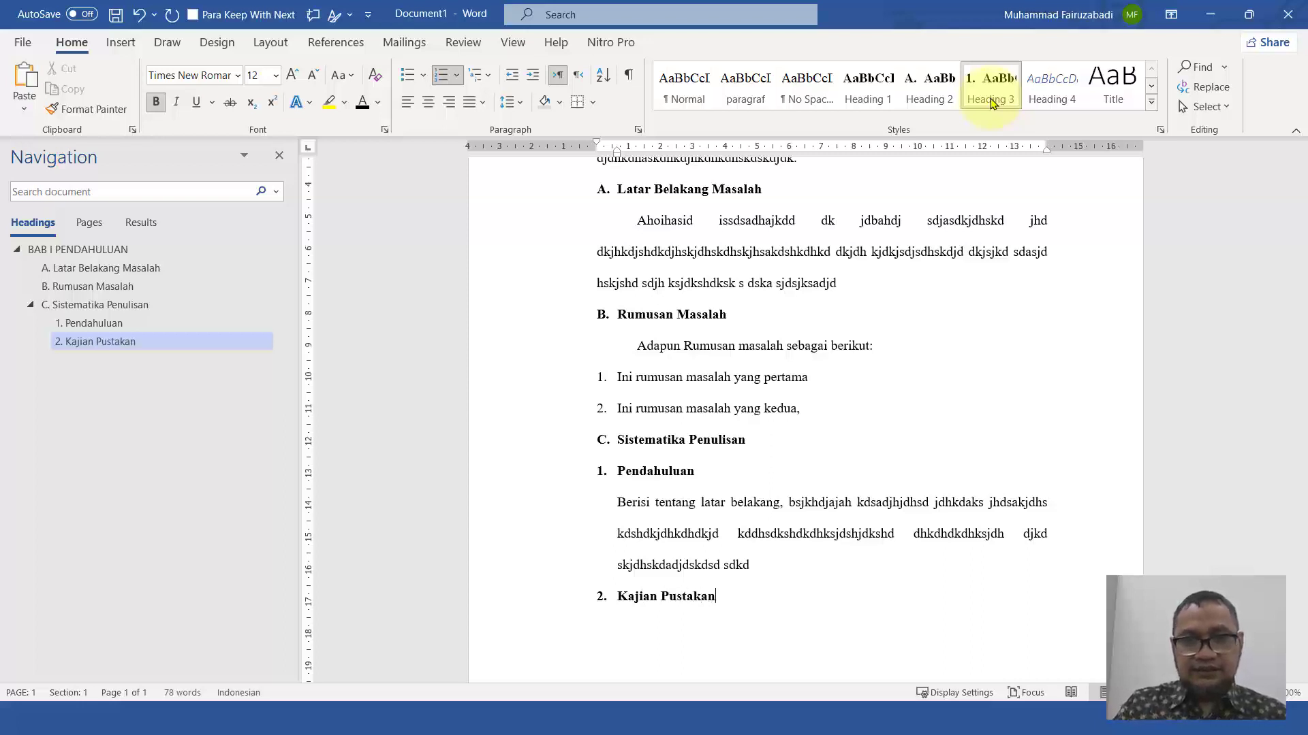
key(Return)
Fill the line below "Kajian Pustakan" with a three-line placeholder paragraph indented one level, and start a new line
scroll(947, 170, down, 1)
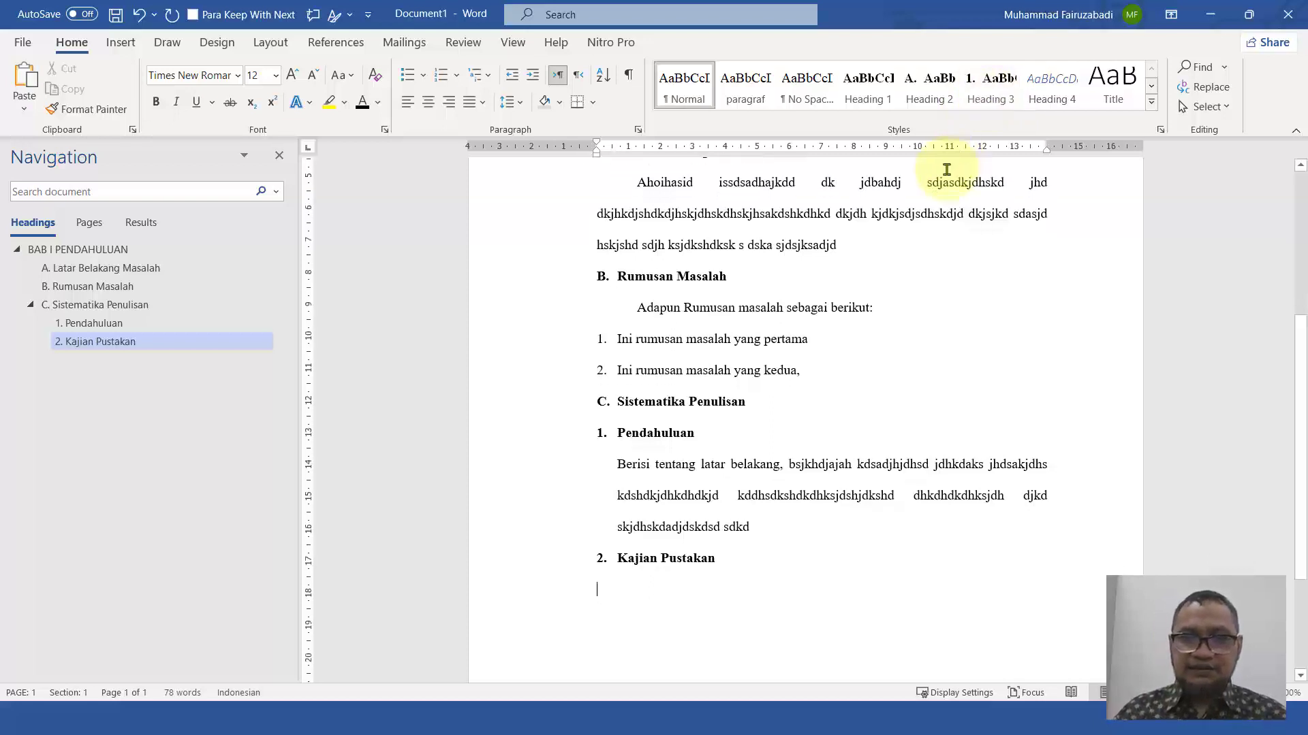
click(534, 77)
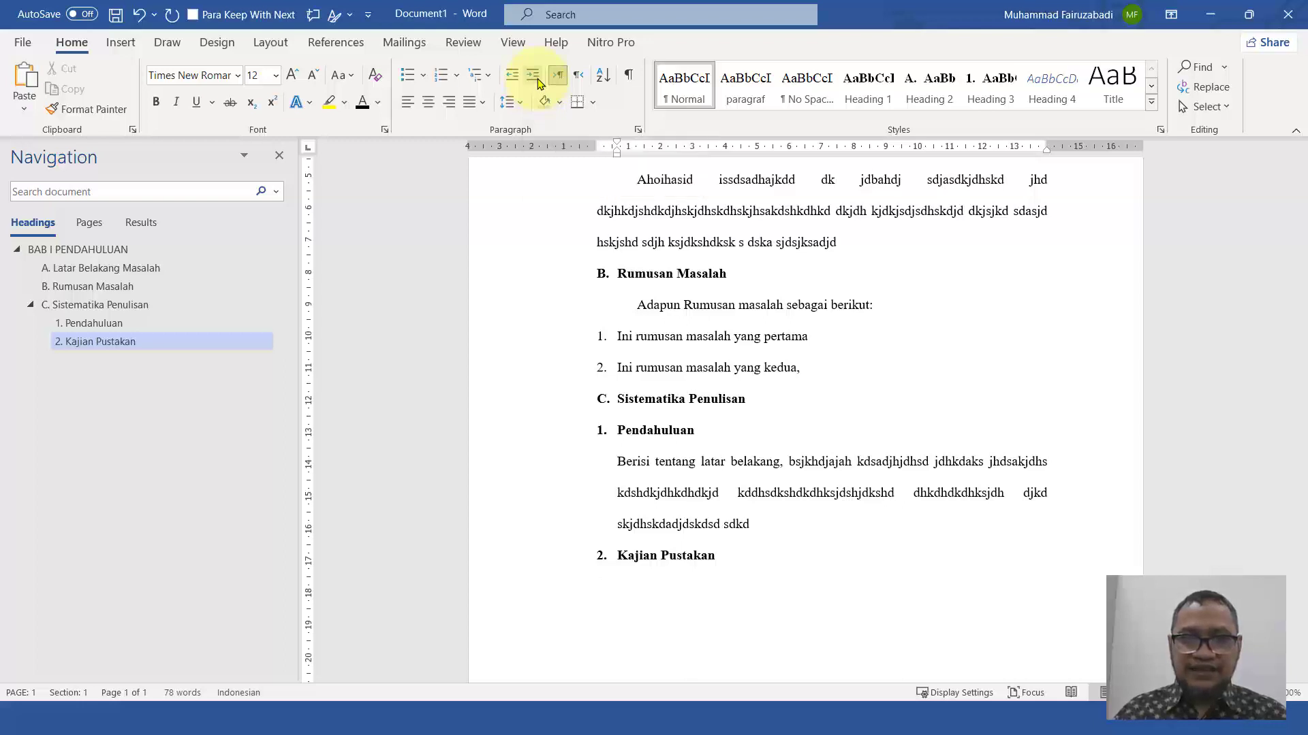
text(Shaskhkjsds )
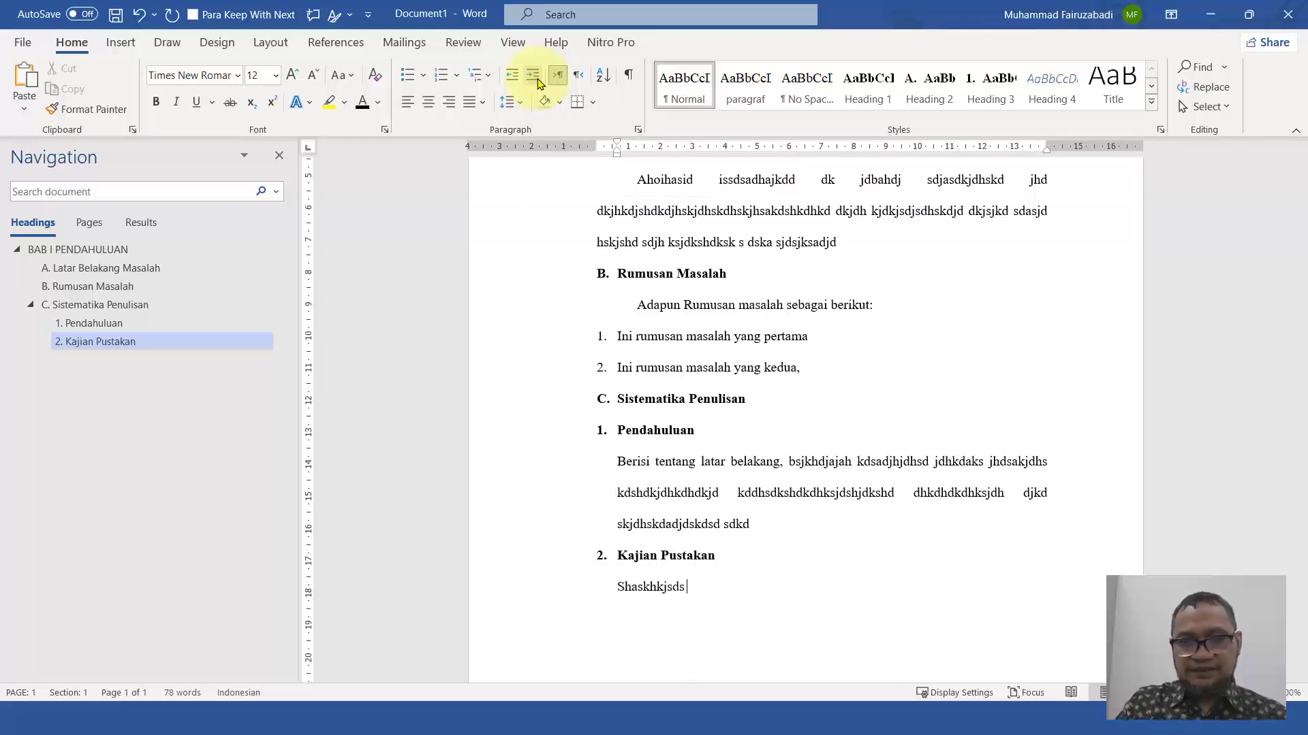
text(jsdshd skjdhsjdkdh dkjs kdhdahsksjs d)
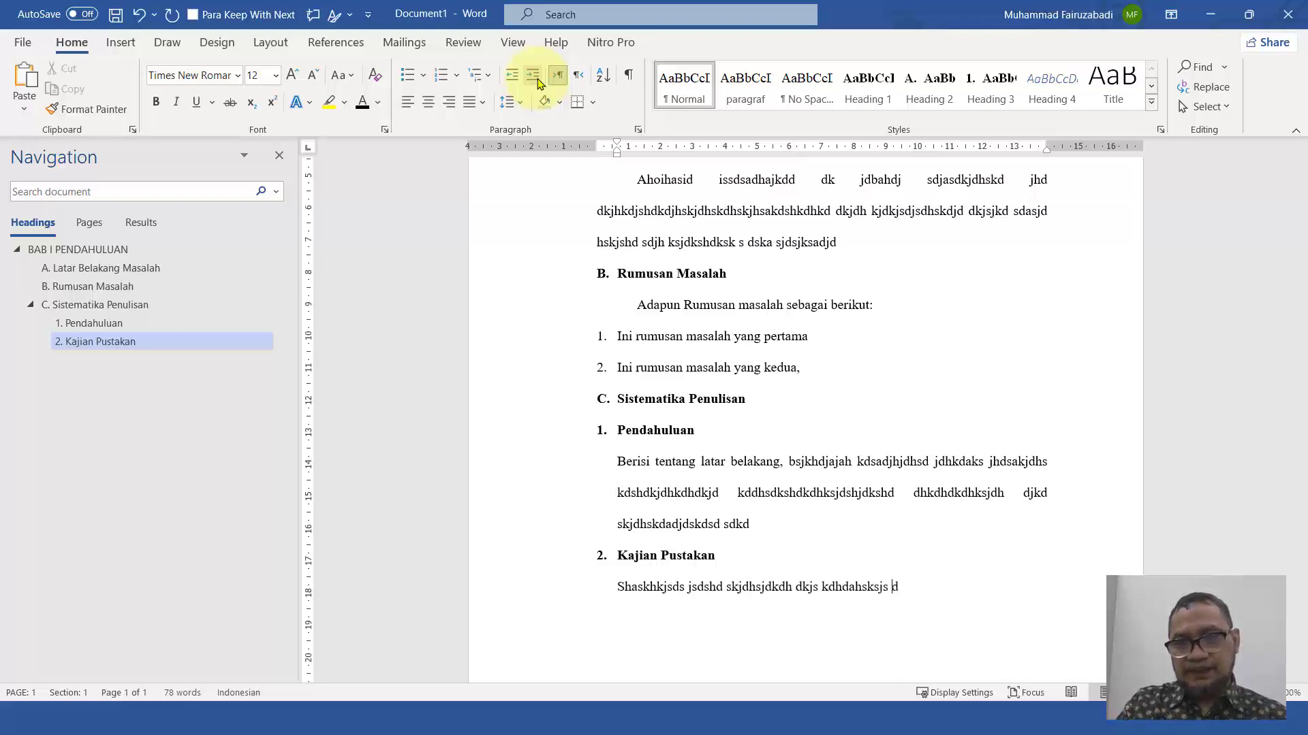
text(kajhsjkhdksjadhakjdh ksdhd akjj sh)
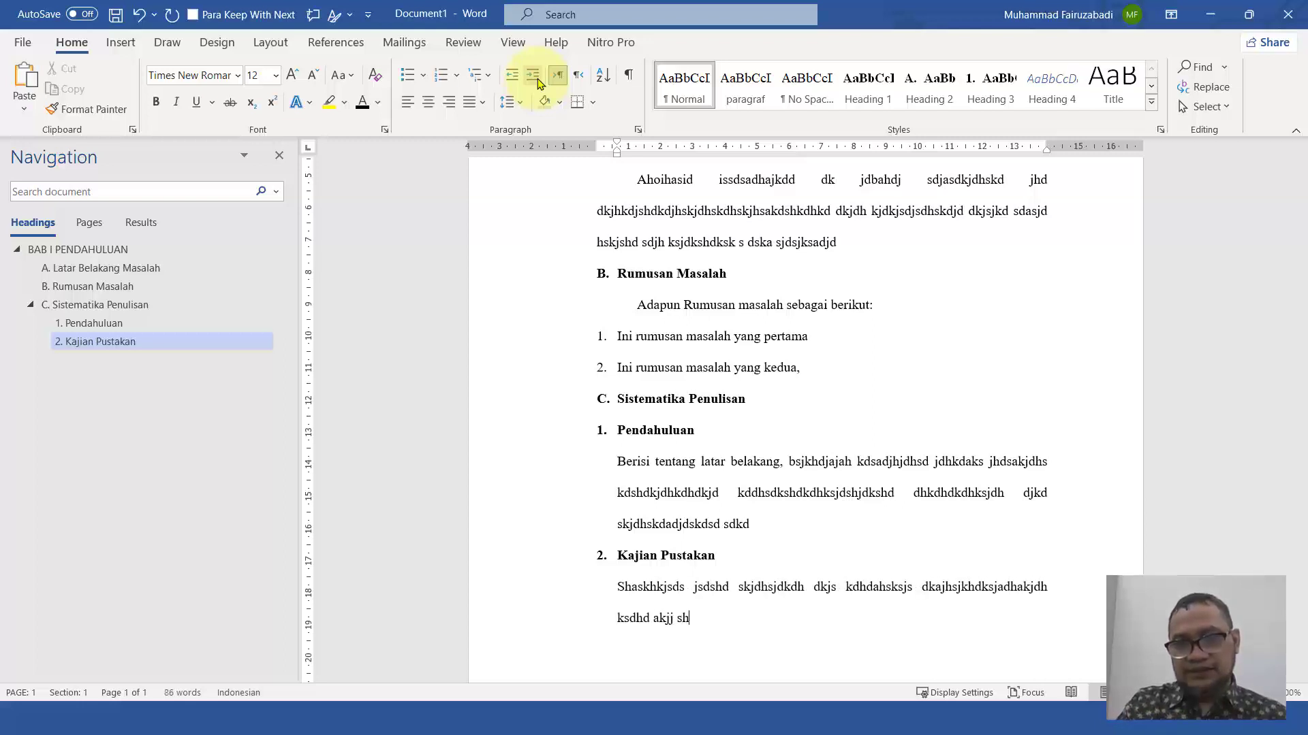
text(dk sdkjhkj dshd skjdhdjka kdsjd)
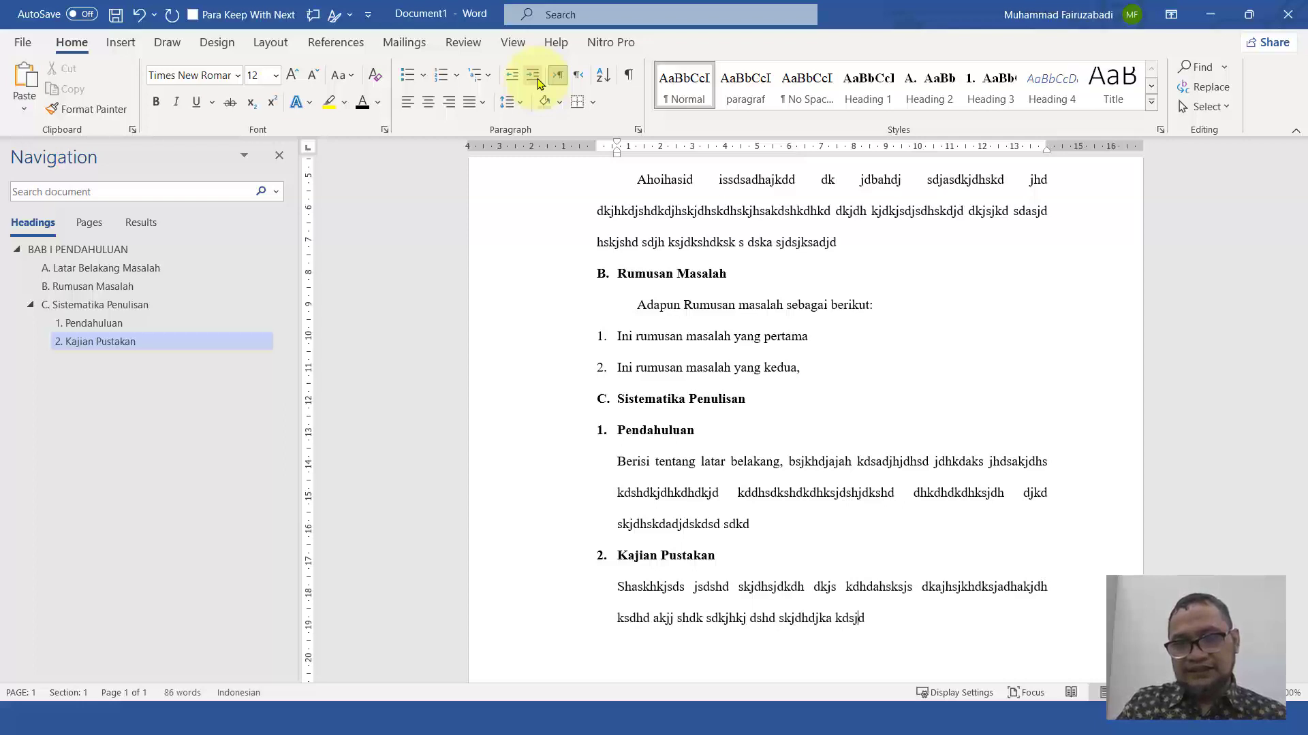
text(s kajdshdjksdh sajdshjkdhsajkdsdkjshd sdskdjhsjkds j.)
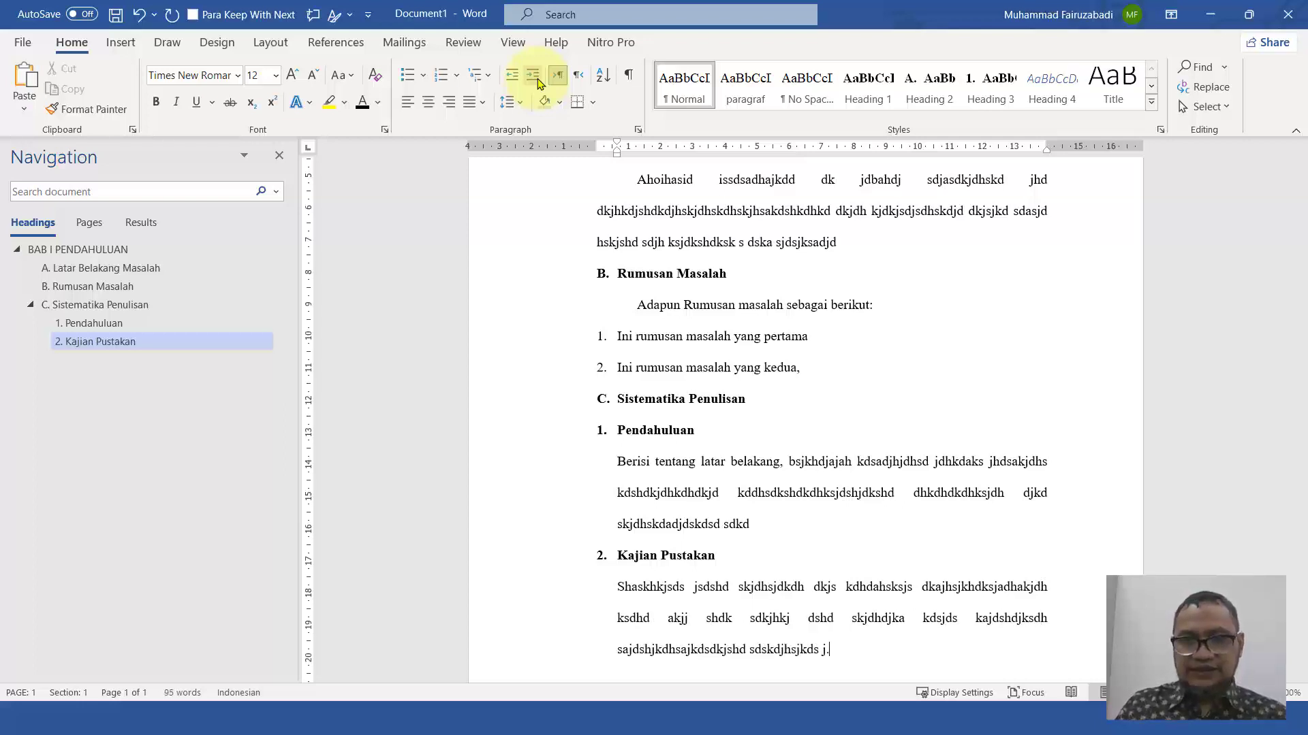
key(Return)
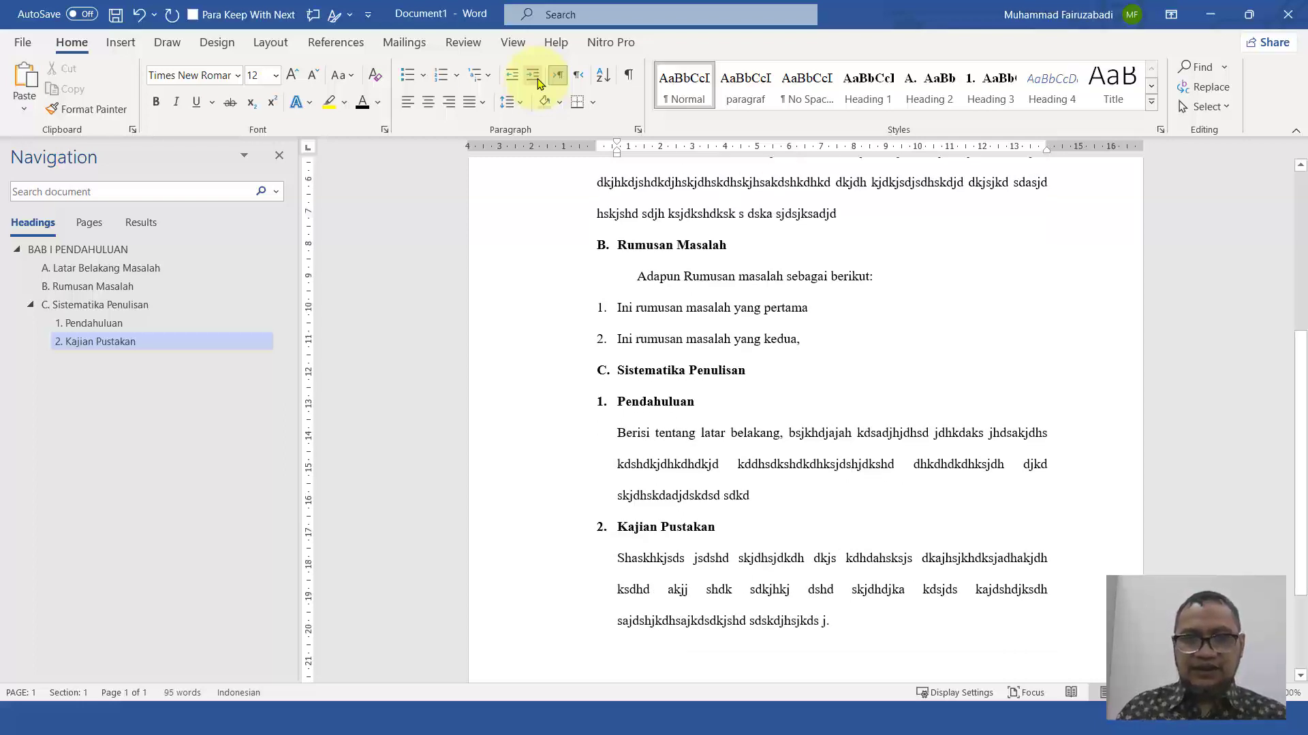
Turn the empty line after the "Kajian Pustakan" paragraph into a Heading 2 subheading reading "Jadwal Penelitian"
scroll(538, 82, down, 1)
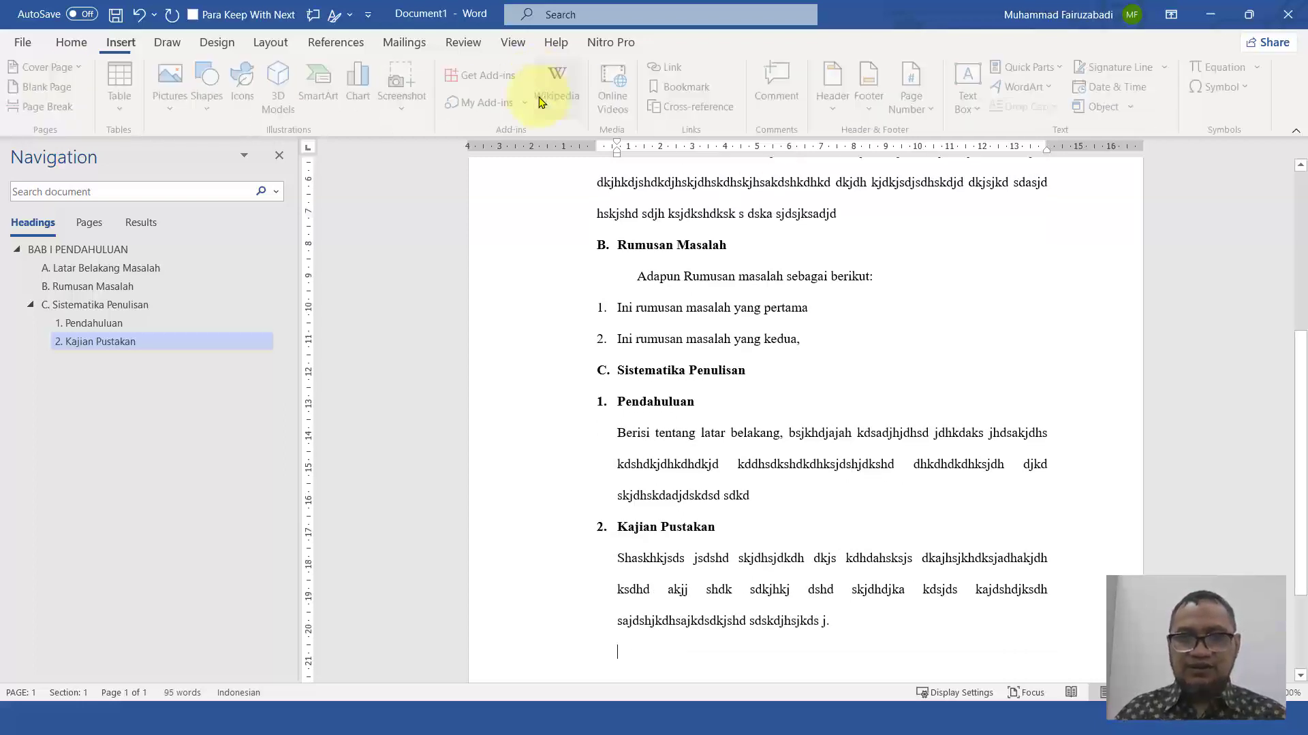
click(72, 43)
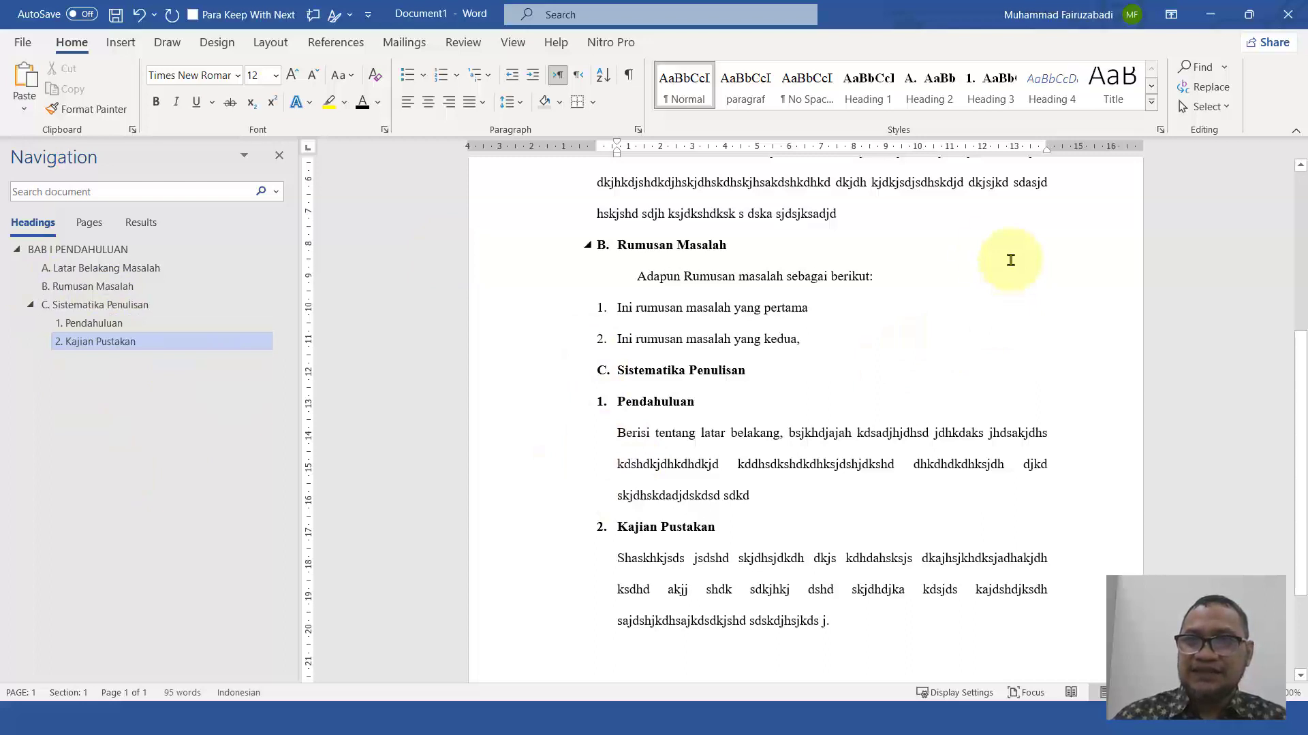
click(917, 101)
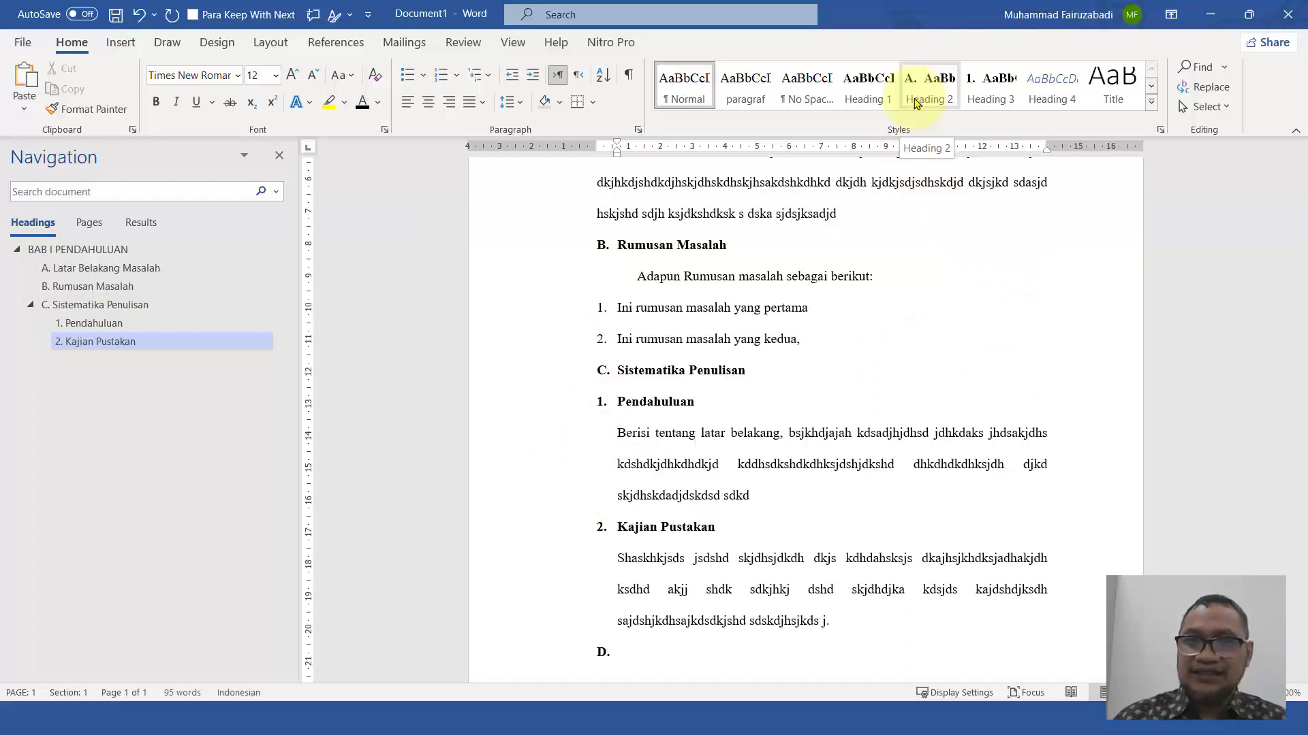
scroll(795, 476, down, 1)
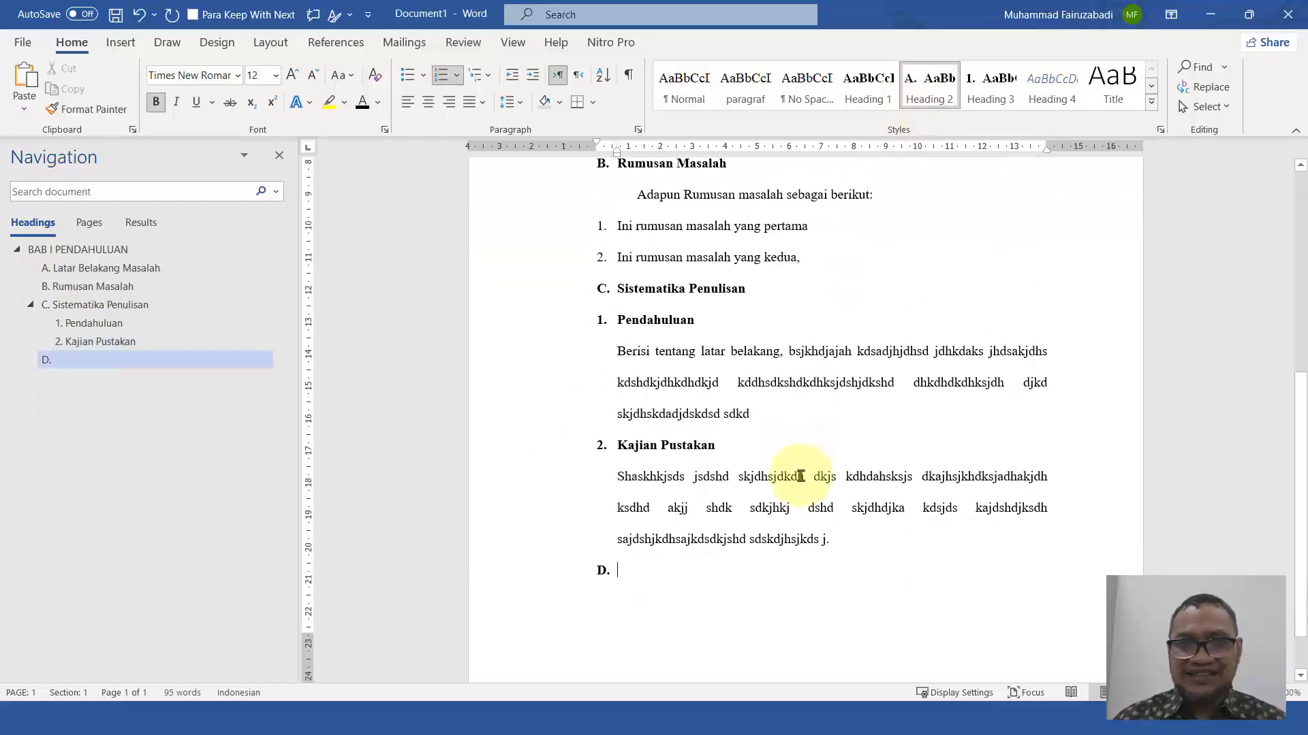
scroll(807, 538, up, 1)
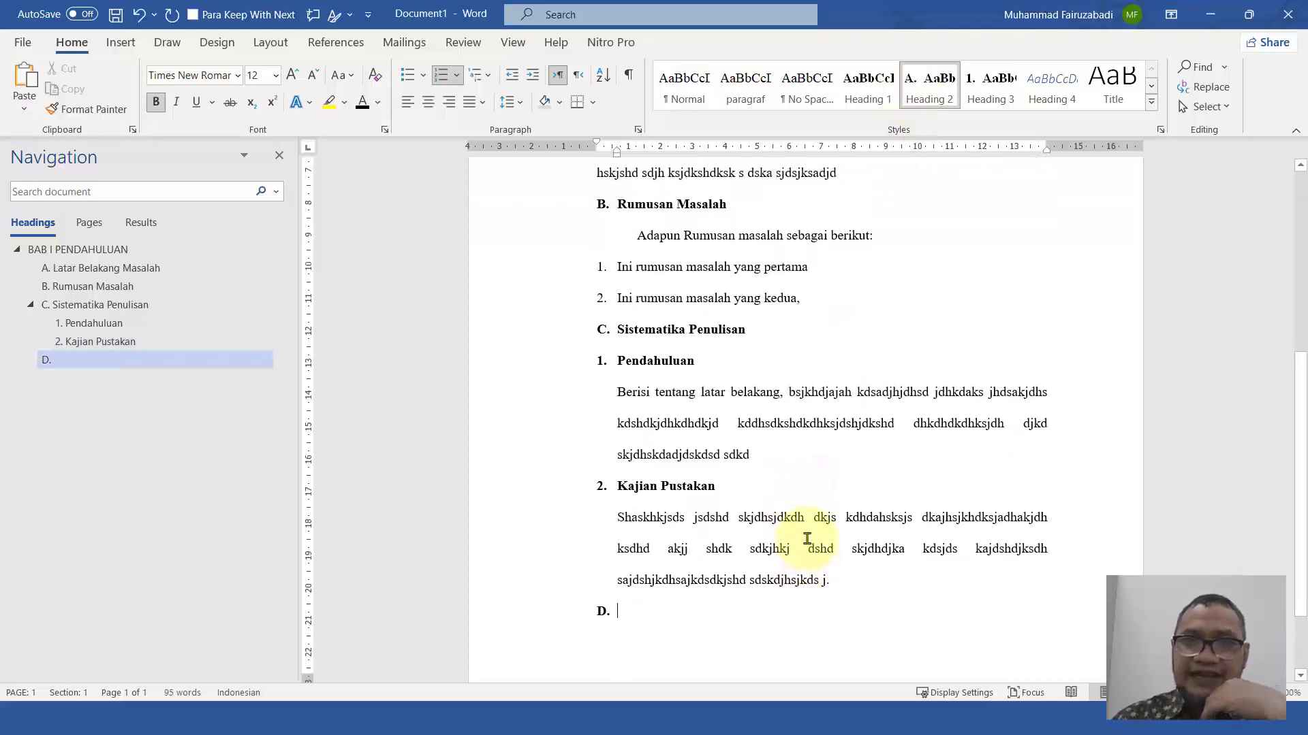
scroll(807, 539, down, 1)
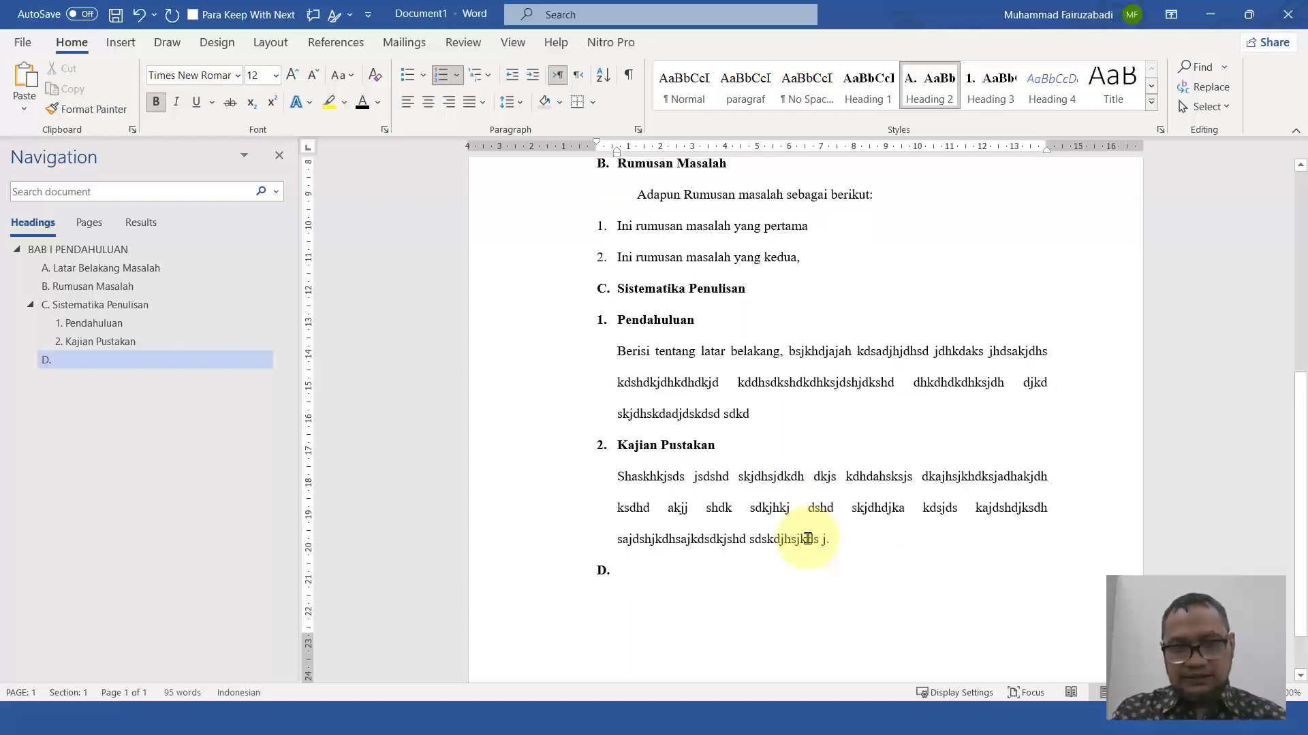
text(Jadw)
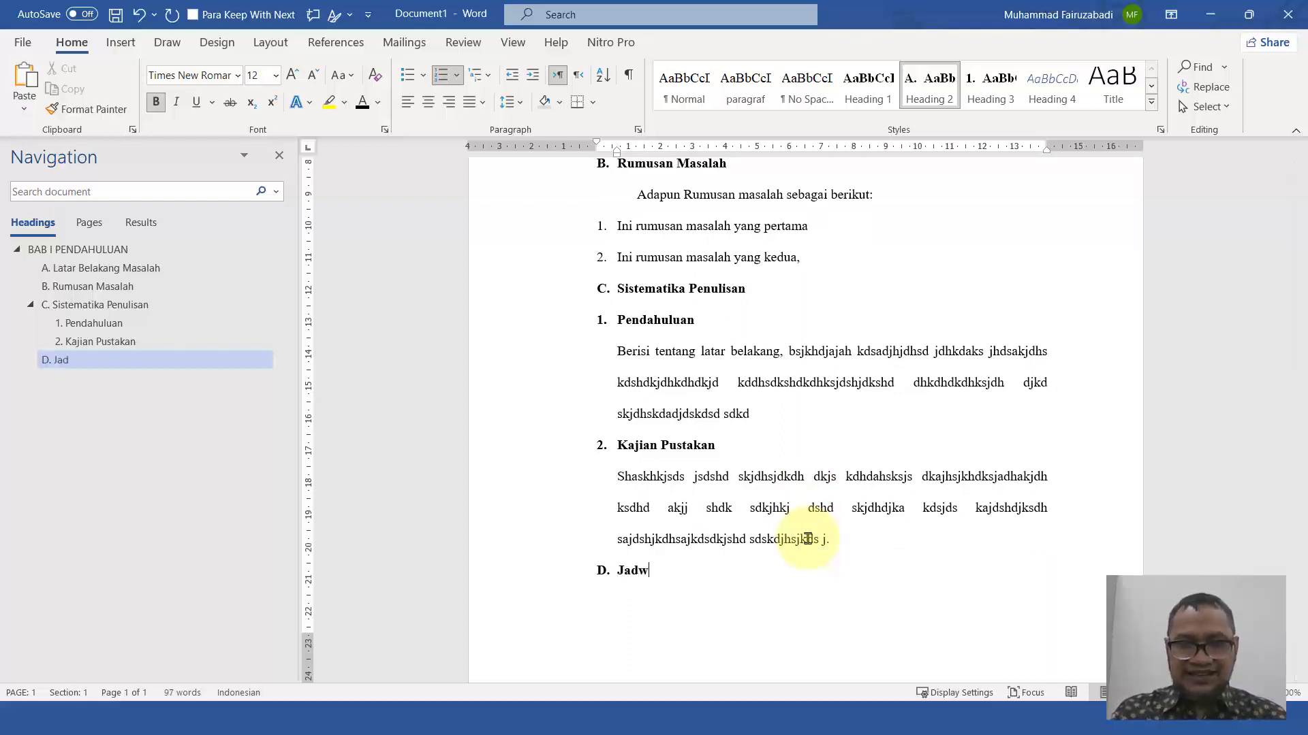
text(al Pe)
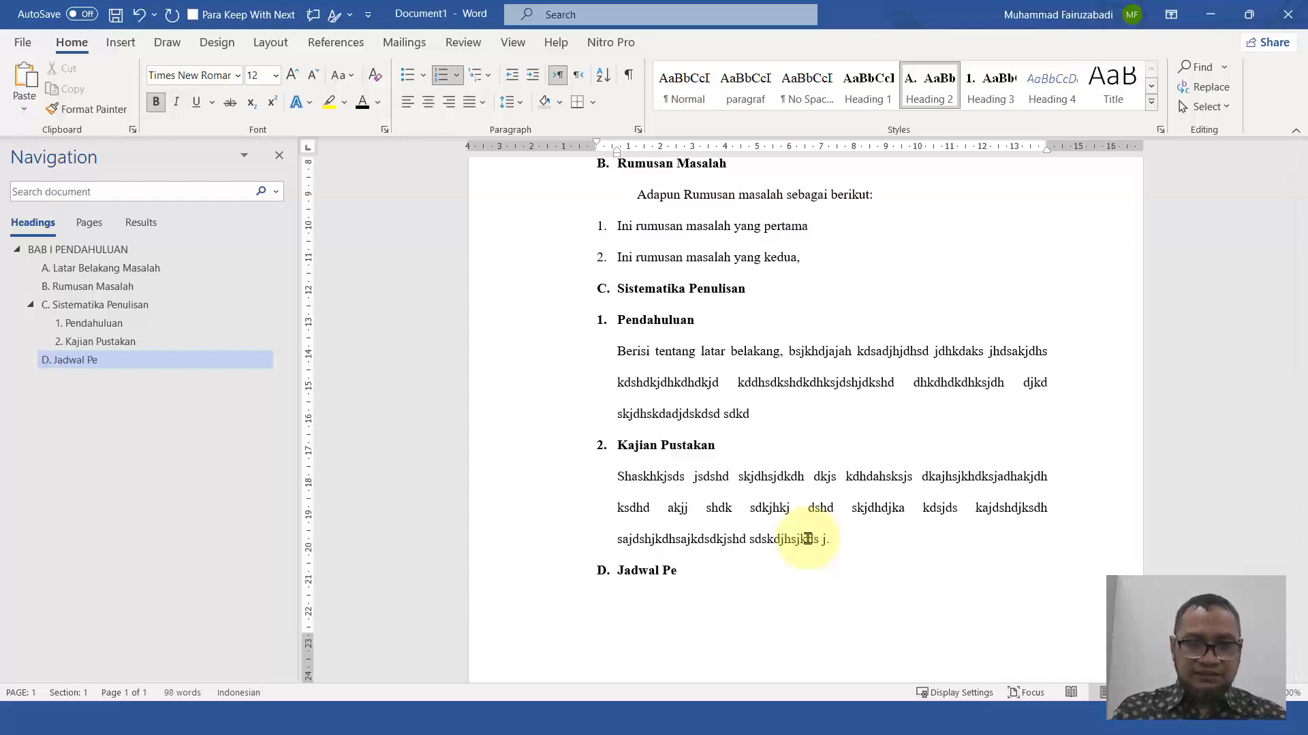
text(nelitian)
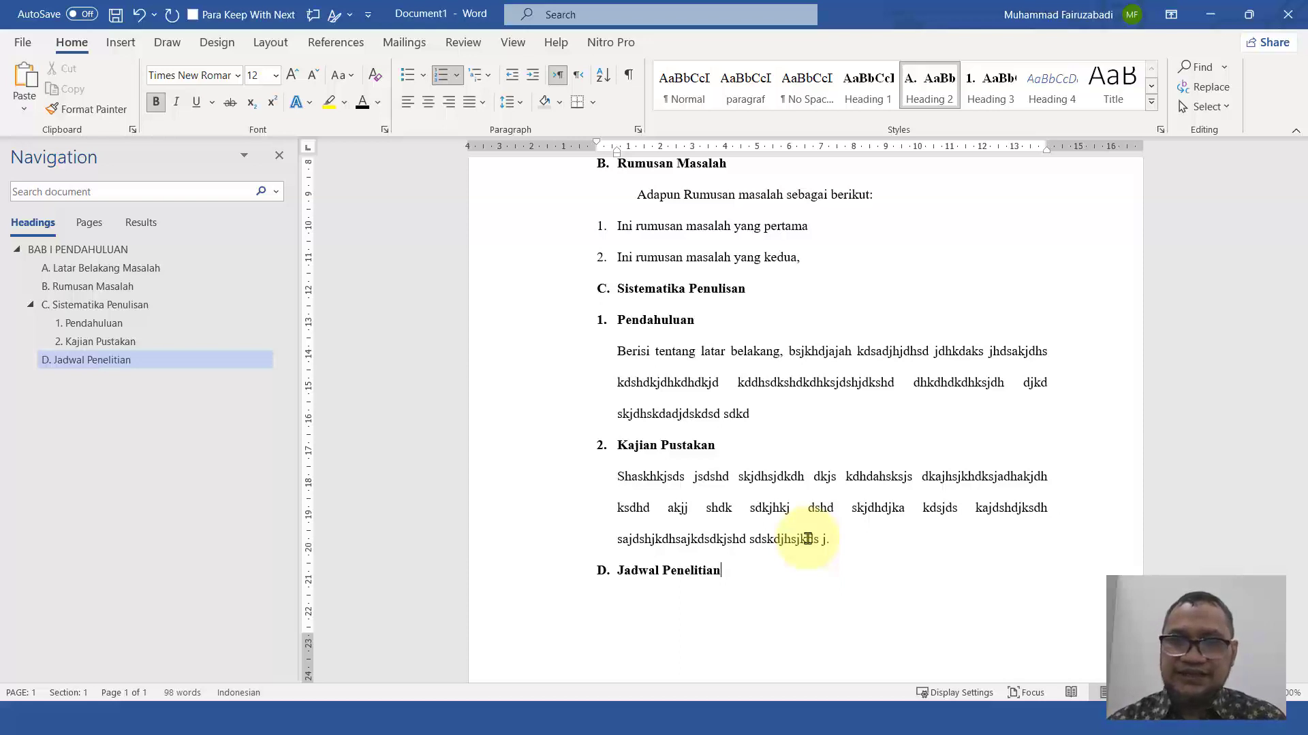
scroll(803, 632, up, 1)
scroll(814, 630, down, 1)
scroll(813, 631, down, 1)
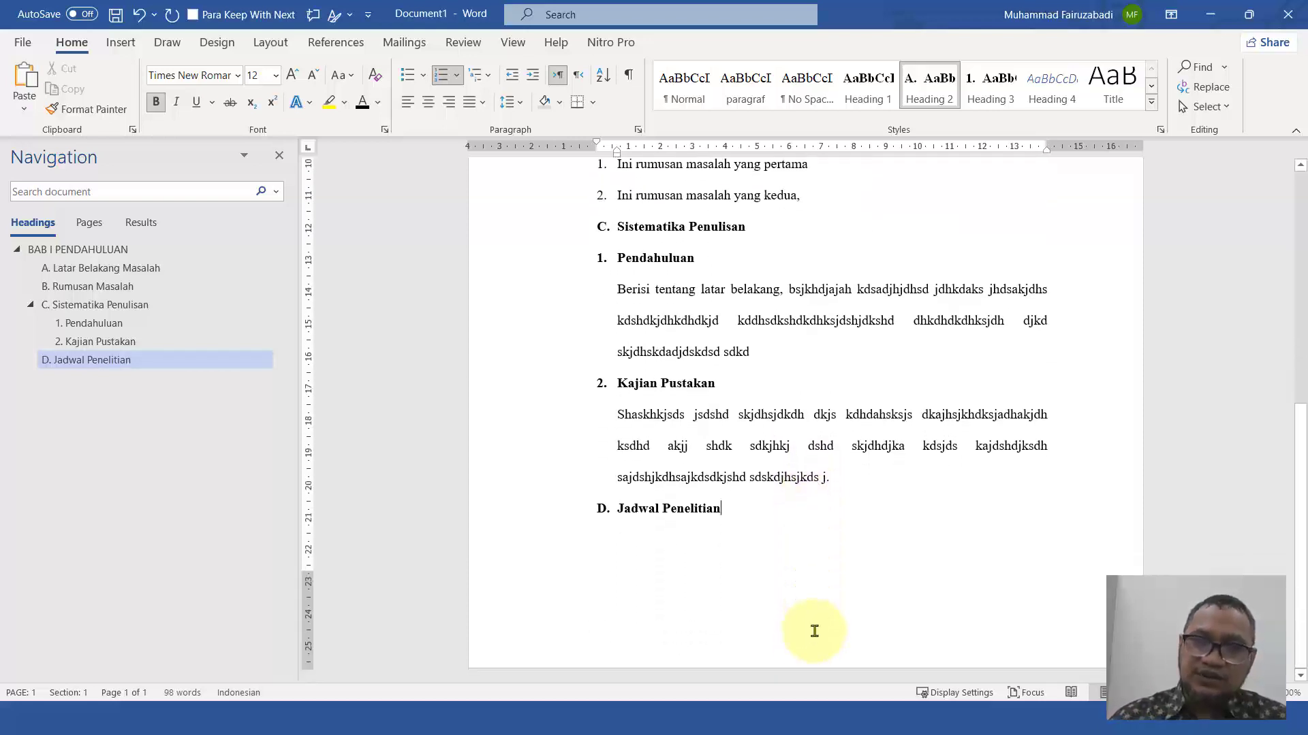
Below the "Jadwal Penelitian" heading, add a paragraf-style paragraph reading "Berikut ini adalah jadwal penelitian, dapat dilihat pada tabel 1."
key(Return)
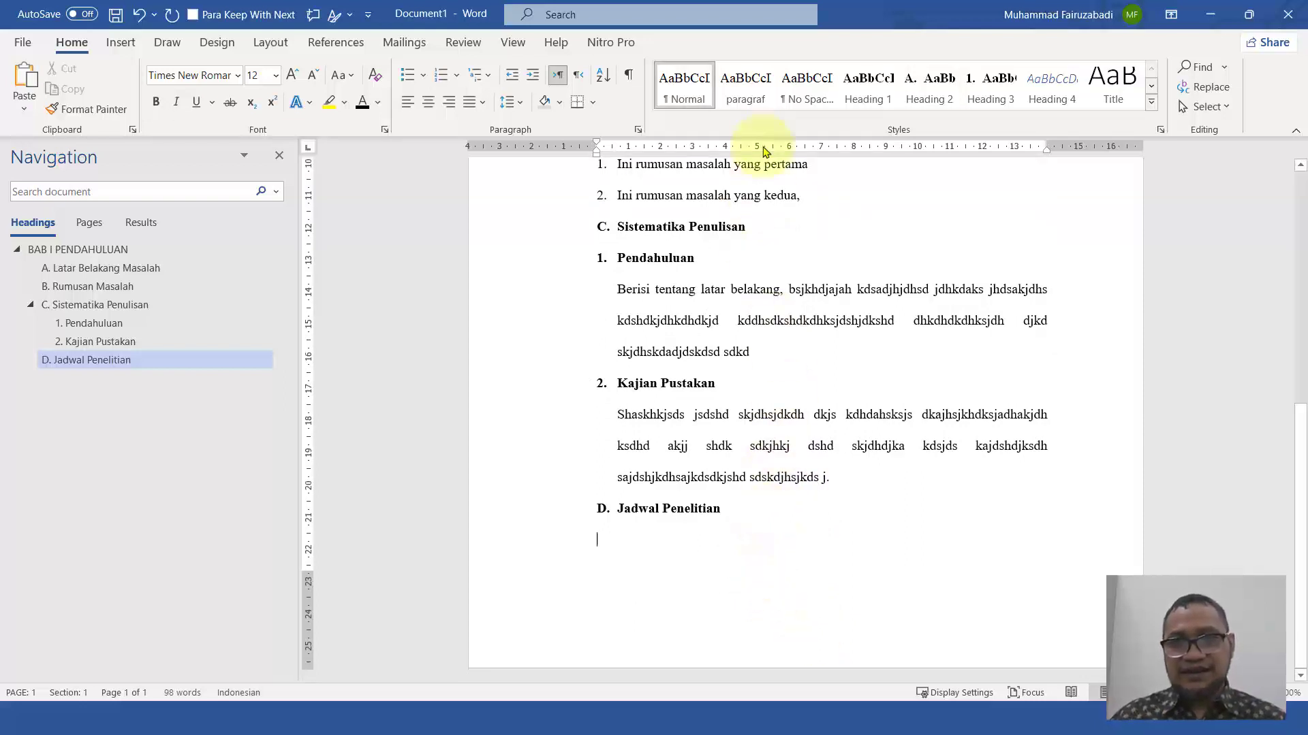
click(758, 99)
text(Be)
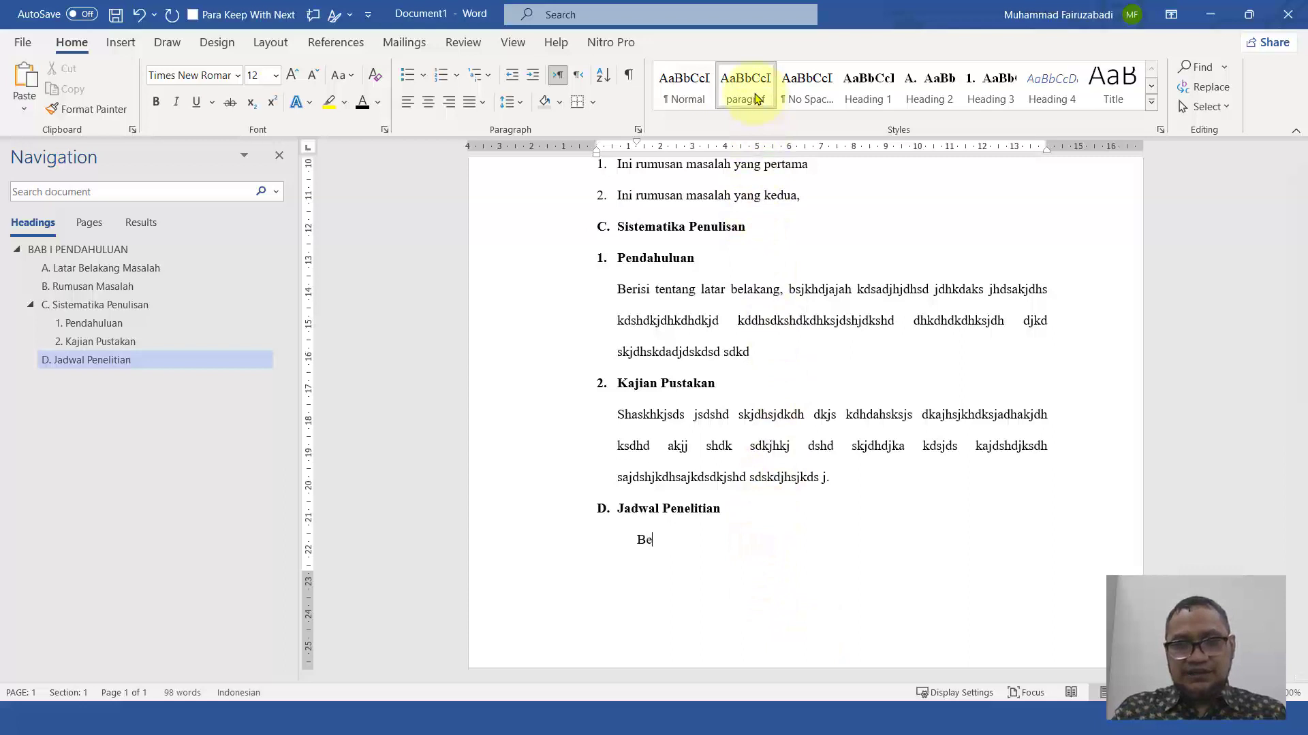
text(rikut ini)
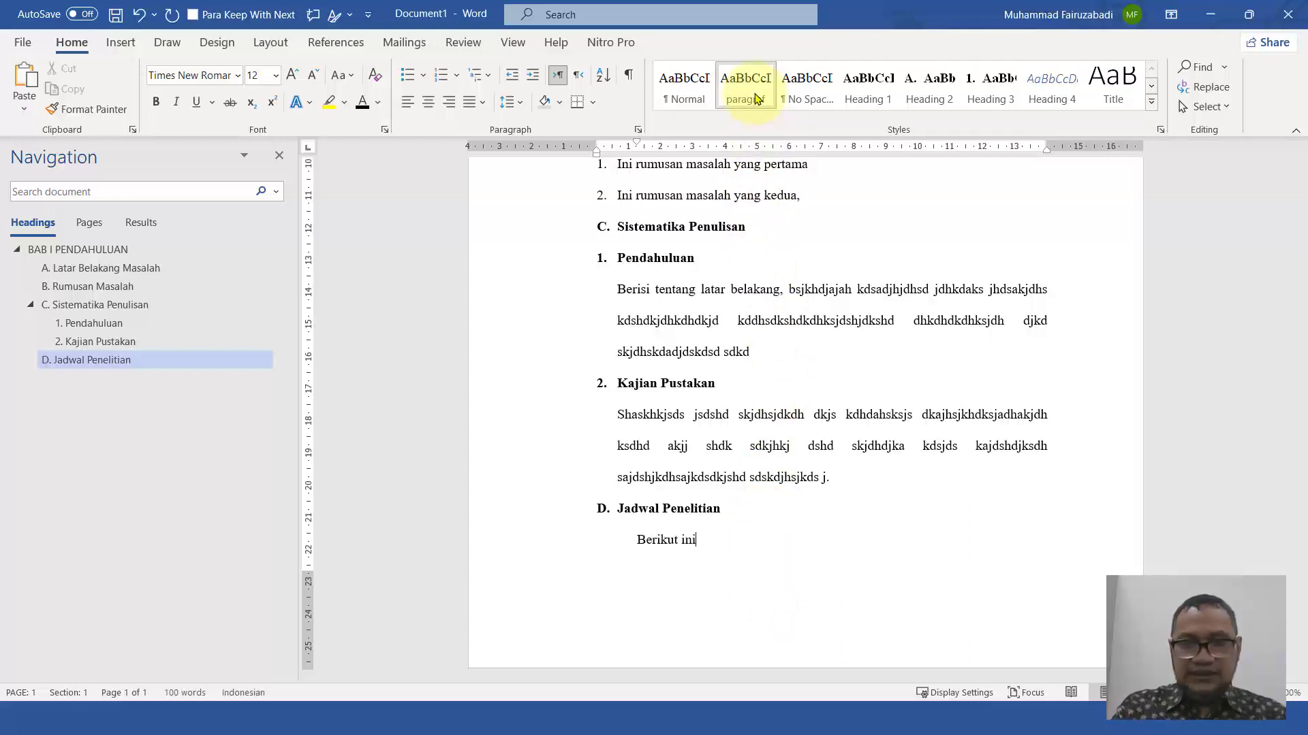
text( adalah)
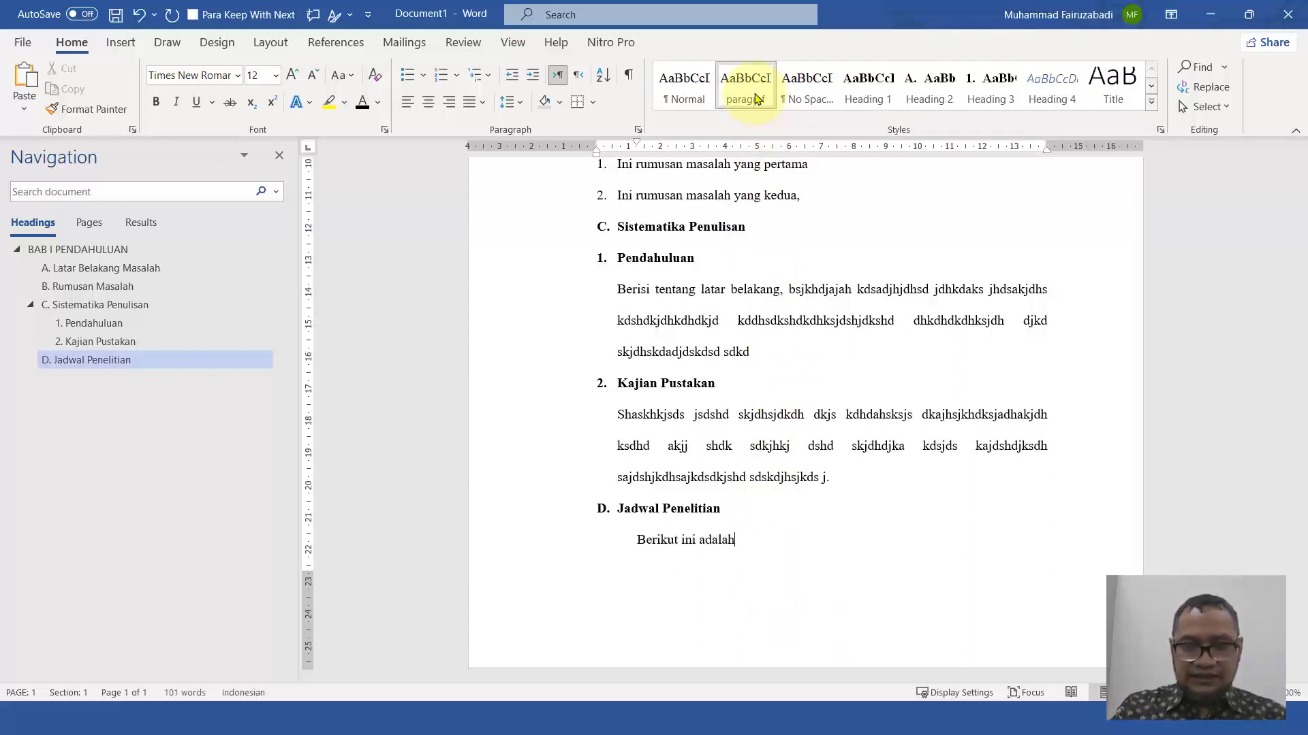
text( jadwal penelitia)
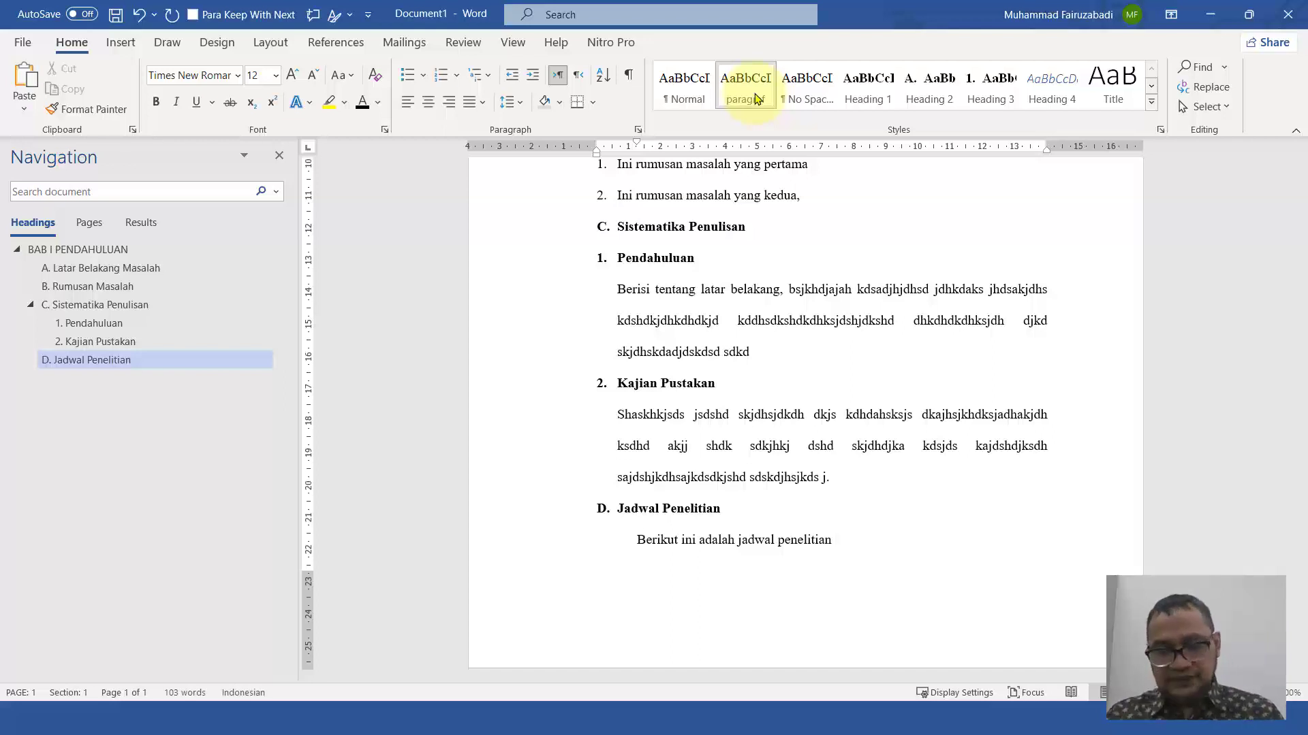
text(, dapat dilihat )
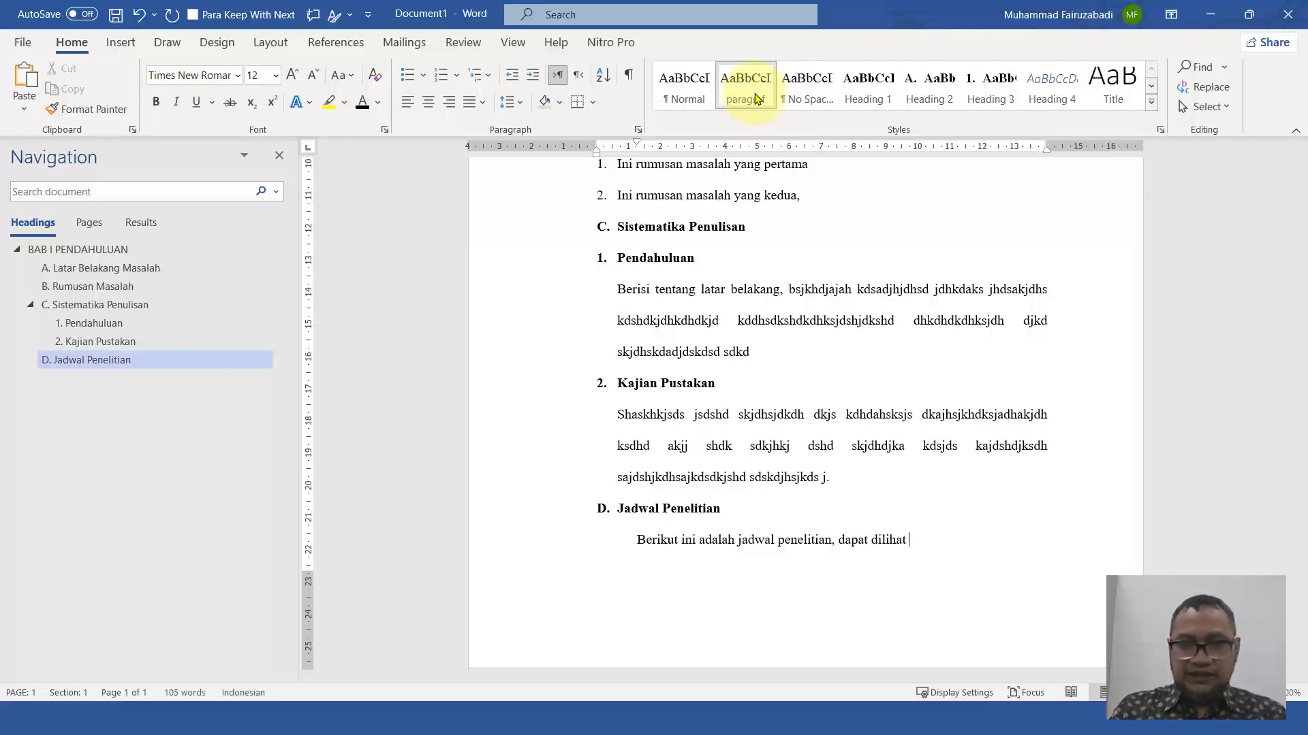
text(pada tabel 1.)
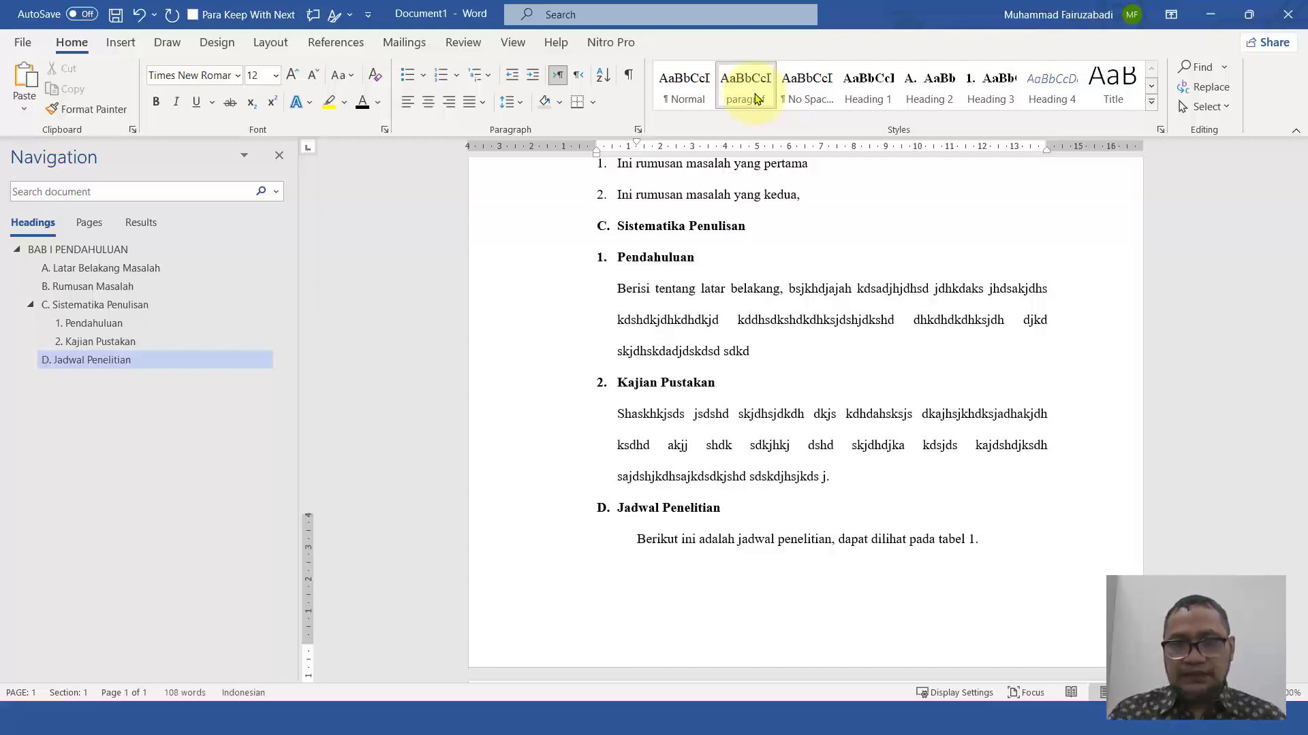
Start a new line on the following page and insert a table of nine columns and four rows there
key(ctrl+Return)
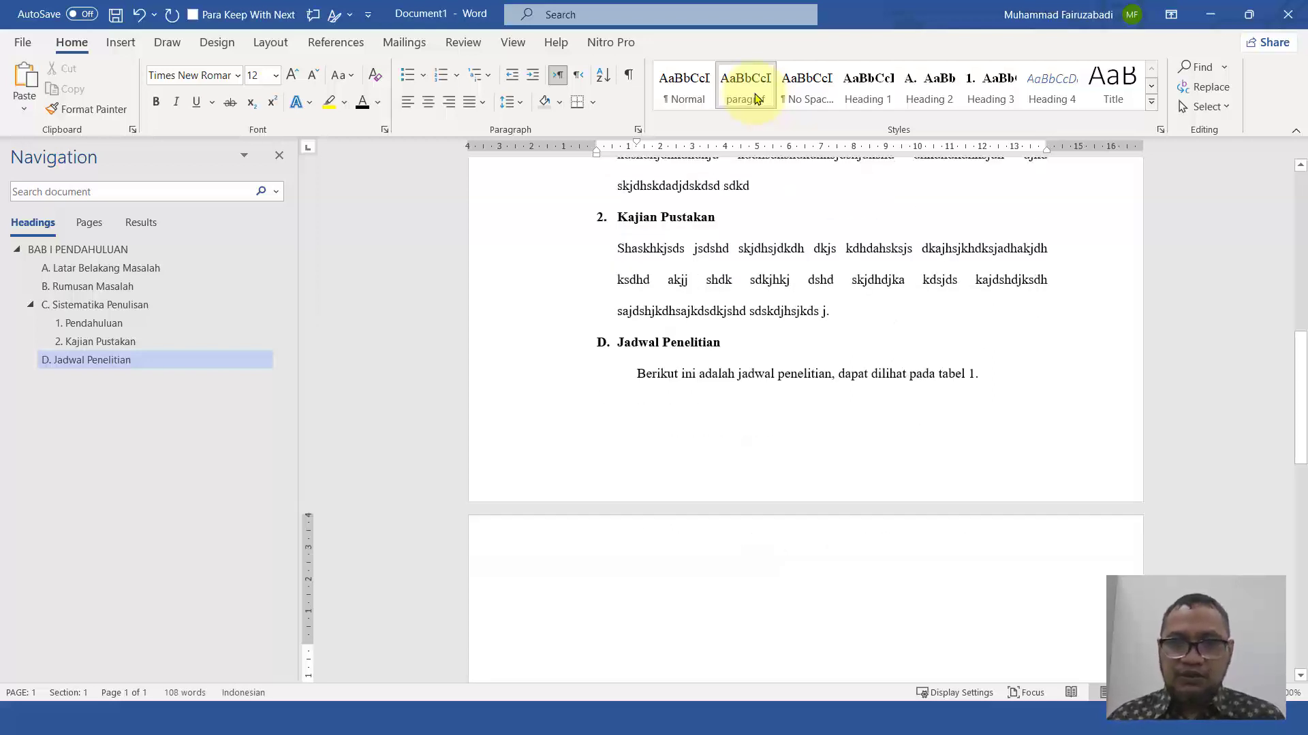
scroll(752, 248, down, 1)
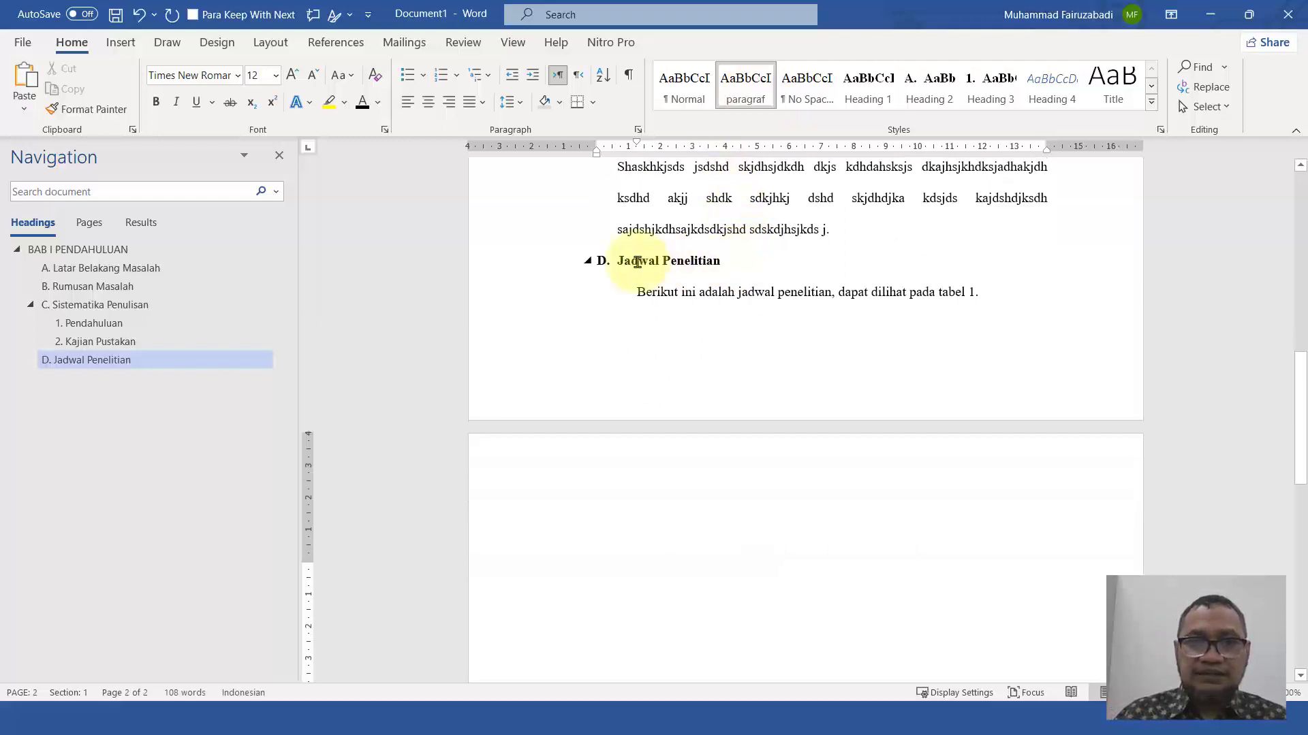
click(138, 46)
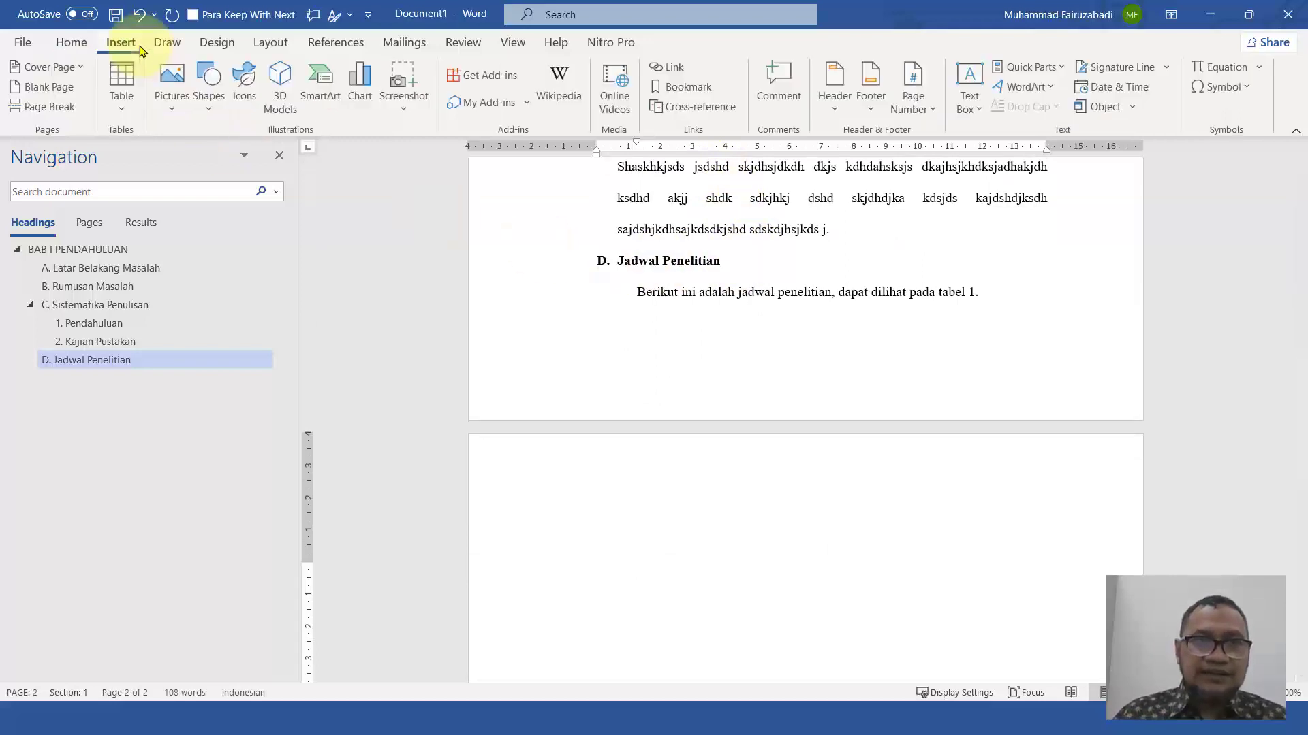
click(131, 116)
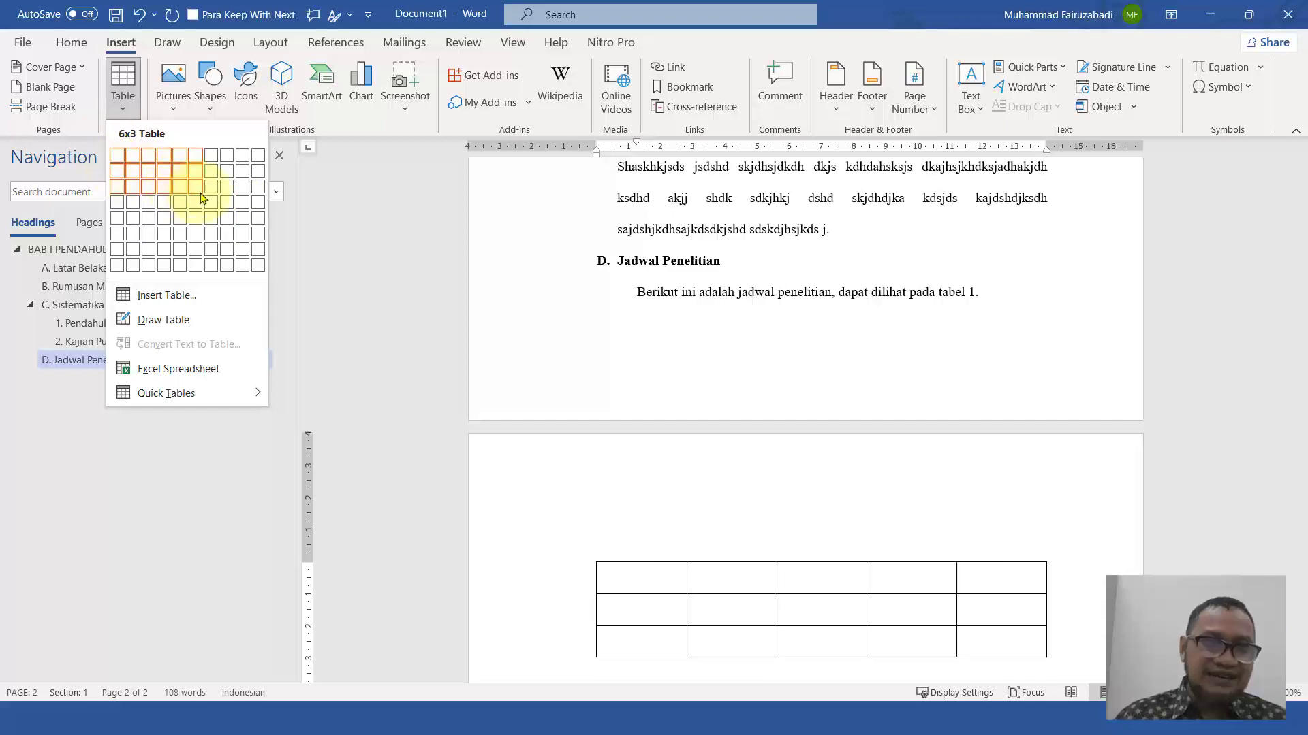
click(238, 209)
scroll(902, 461, down, 2)
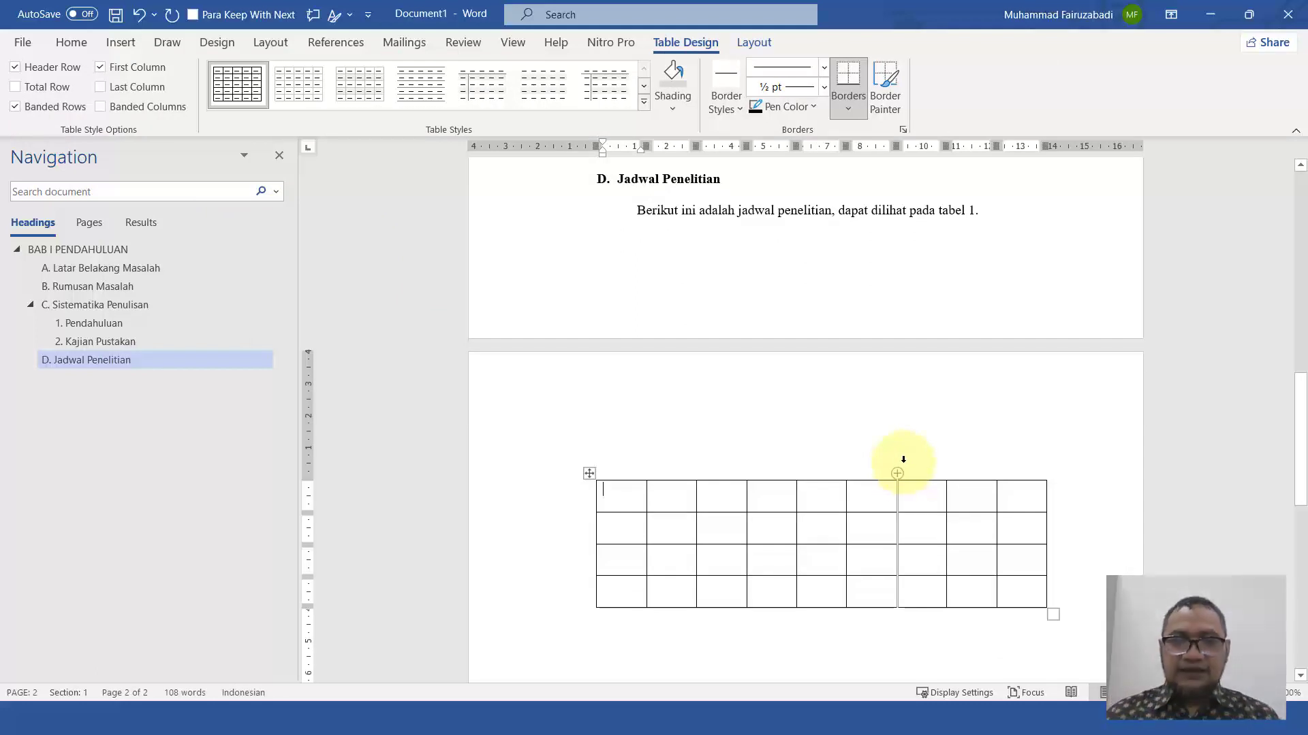
Enter the headers "No", "Kegiatan" and "Minggu" in the first three cells of the table's first row
text(No)
key(Tab)
text(Ke)
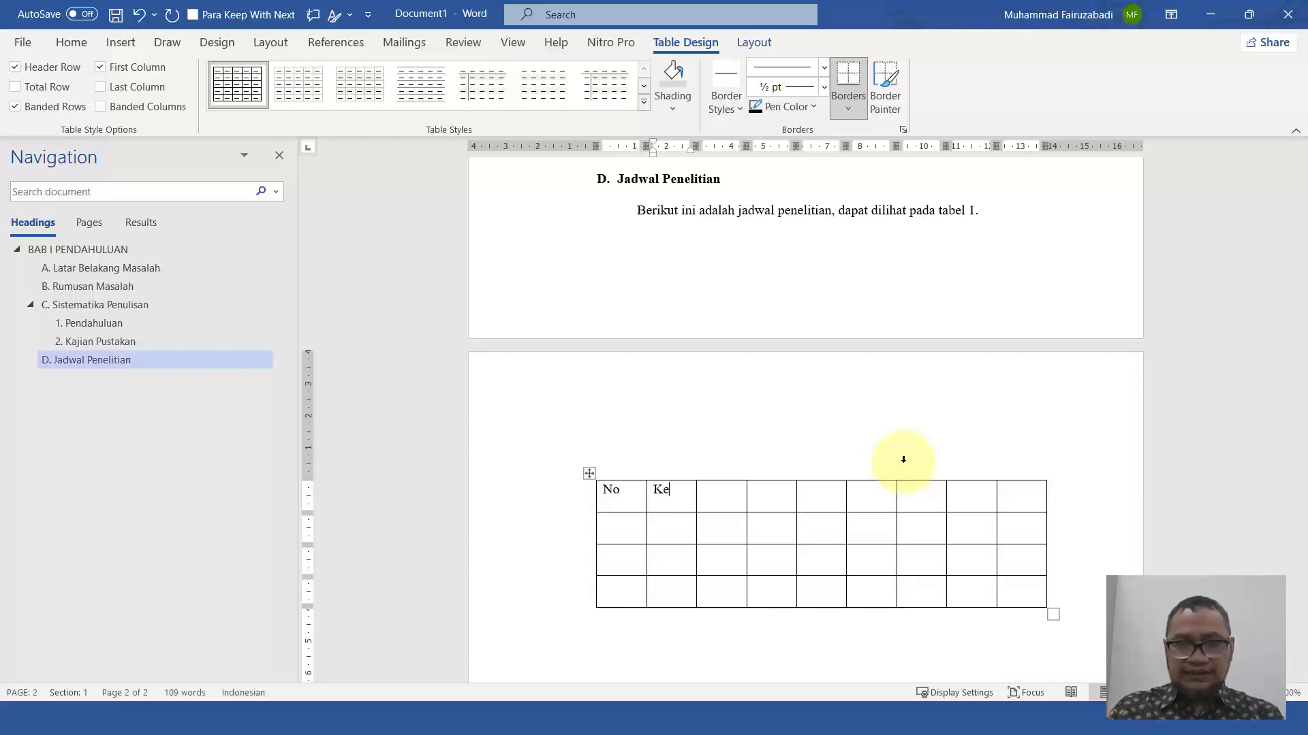
text(giat)
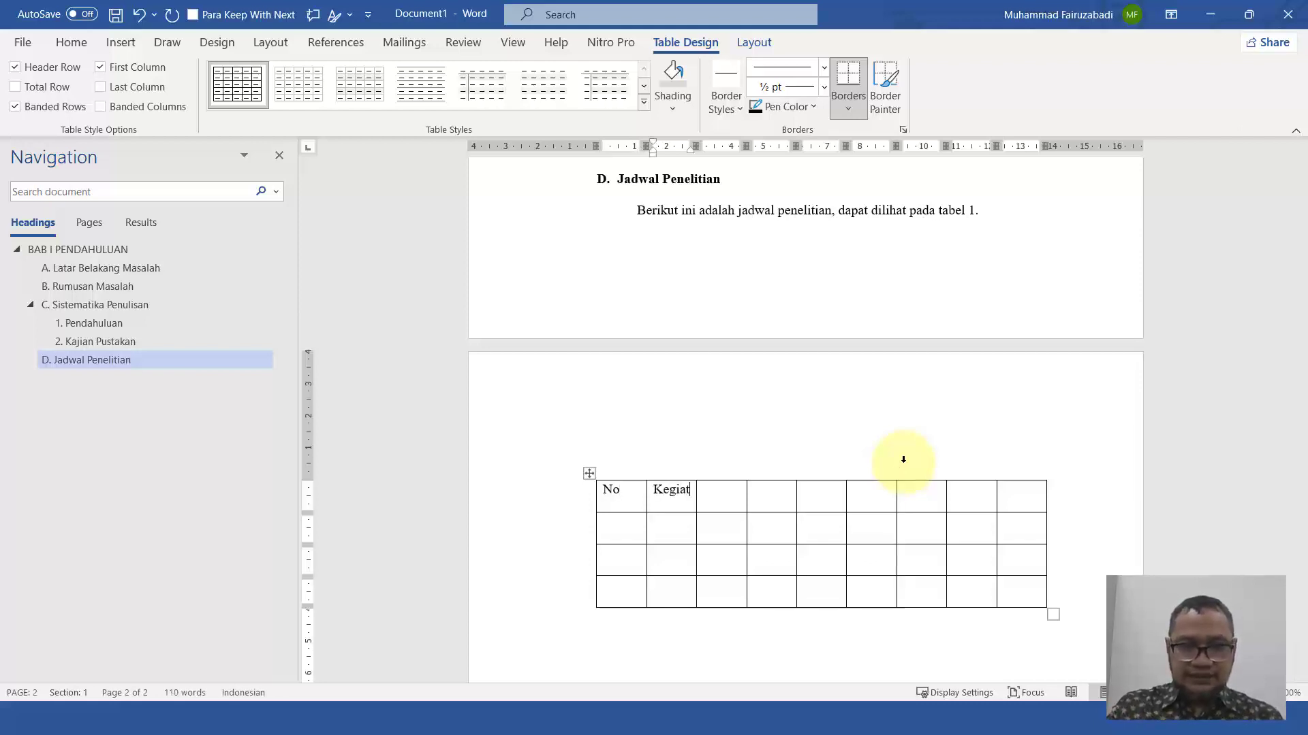
text(an)
click(735, 496)
text(Min)
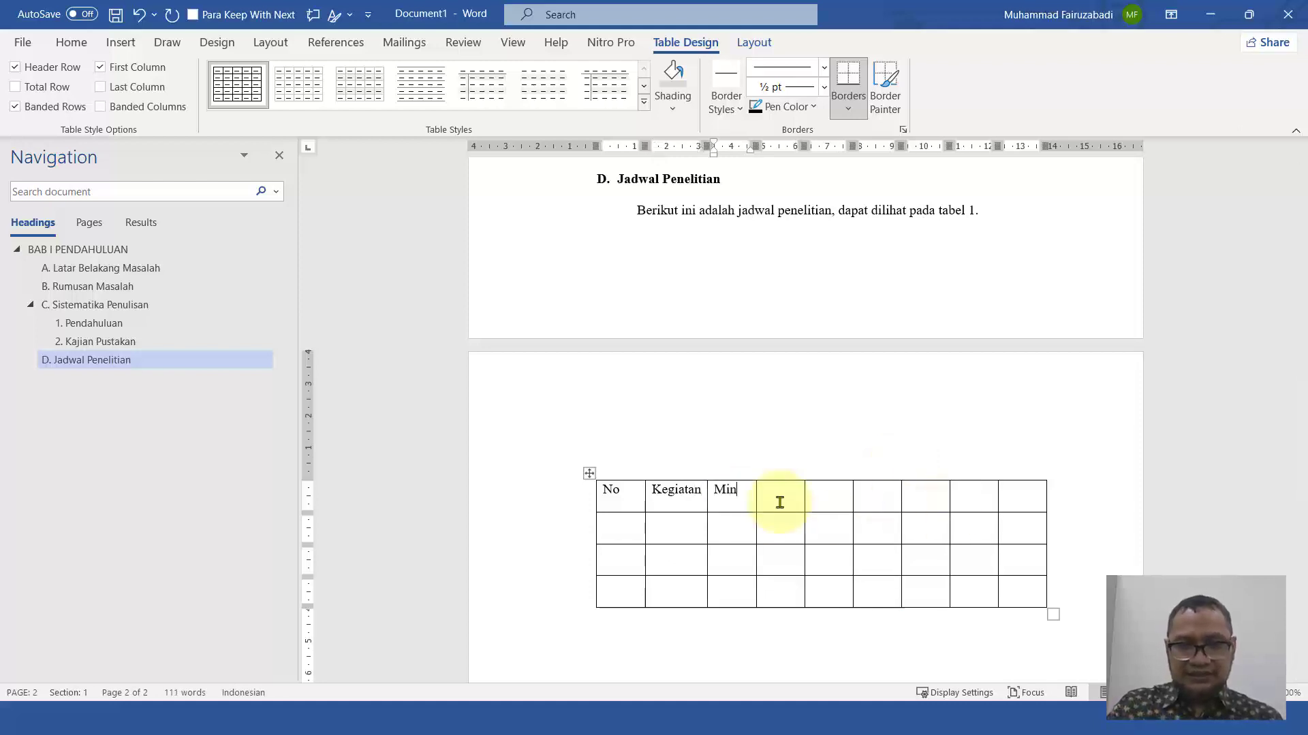
text(ggu)
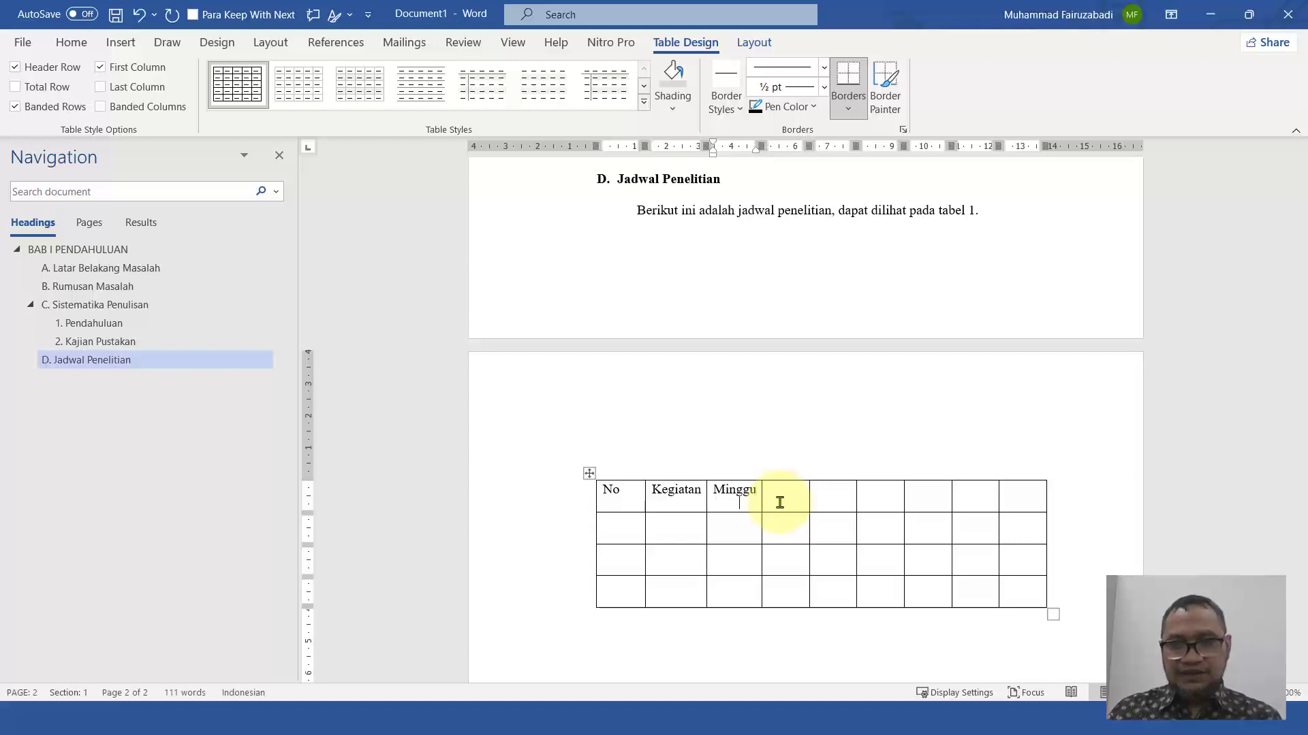
Number the second-row cells 1 to 7, starting in the cell under "Minggu" and ending in the last column
key(Down)
text(1)
key(Tab)
text(2)
key(Tab)
text(3)
key(Tab)
text(4)
key(Tab)
text(5)
key(Tab)
text(6)
key(Tab)
text(7)
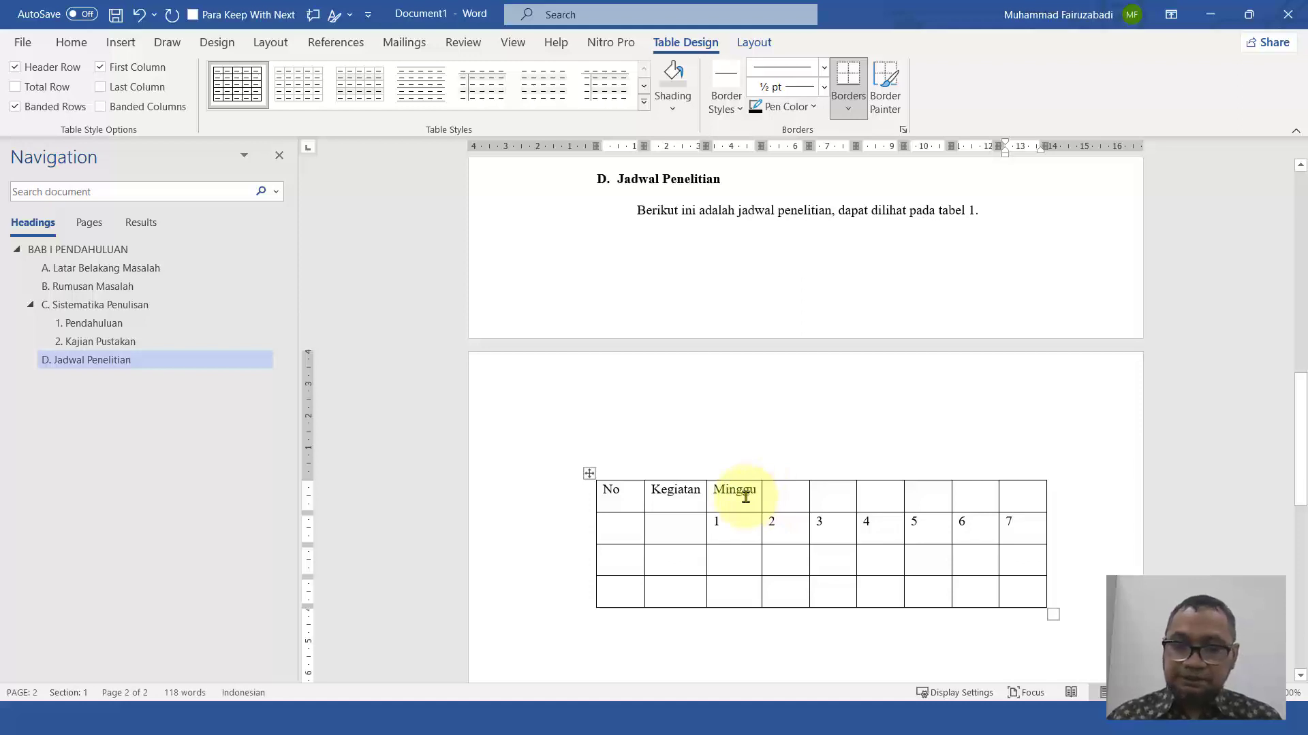
Merge the "Minggu" cell with the six empty cells beside it in the first row and center its text
click(746, 497)
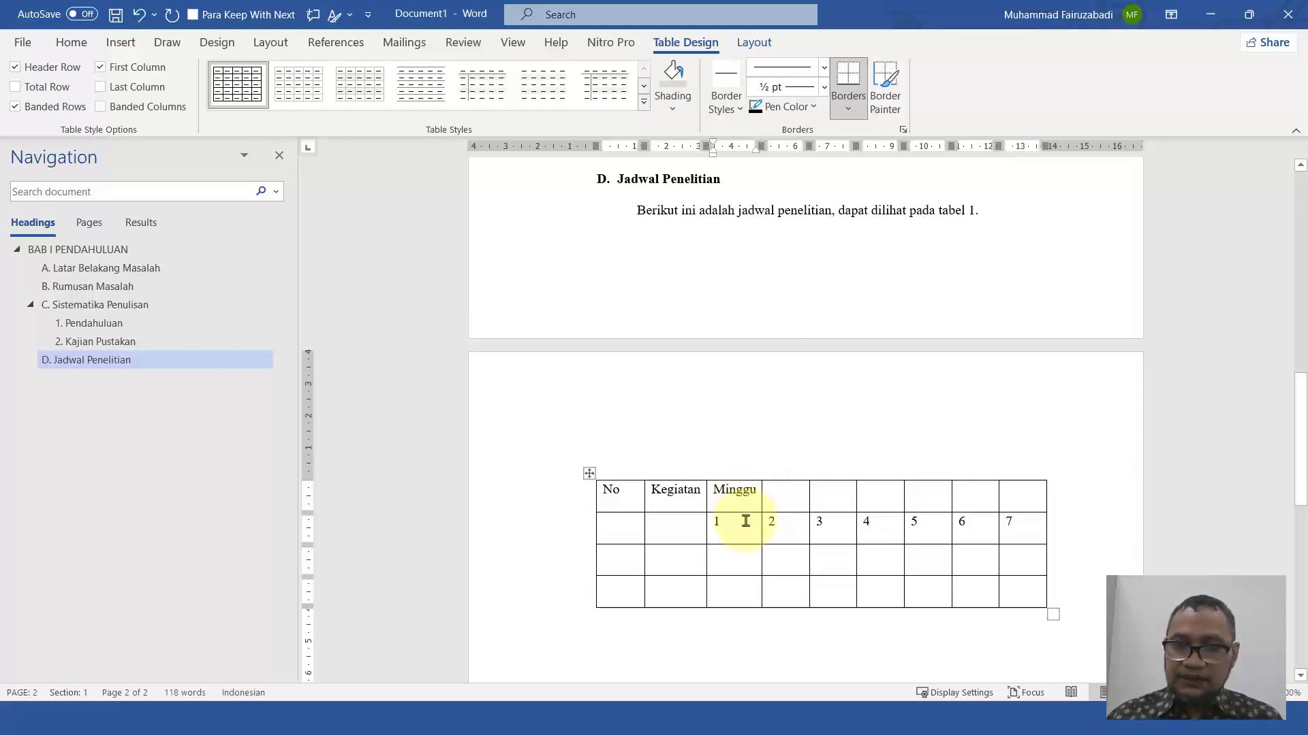
drag(753, 499, 1025, 495)
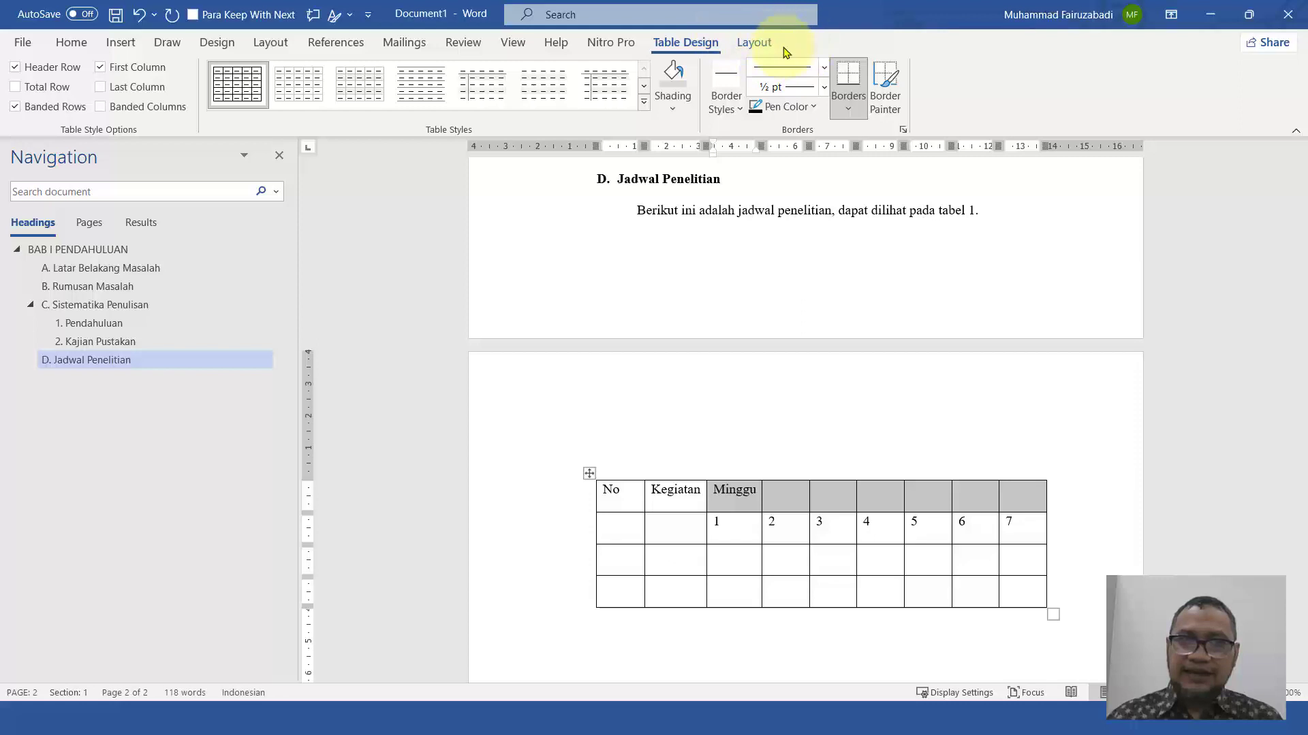
click(270, 43)
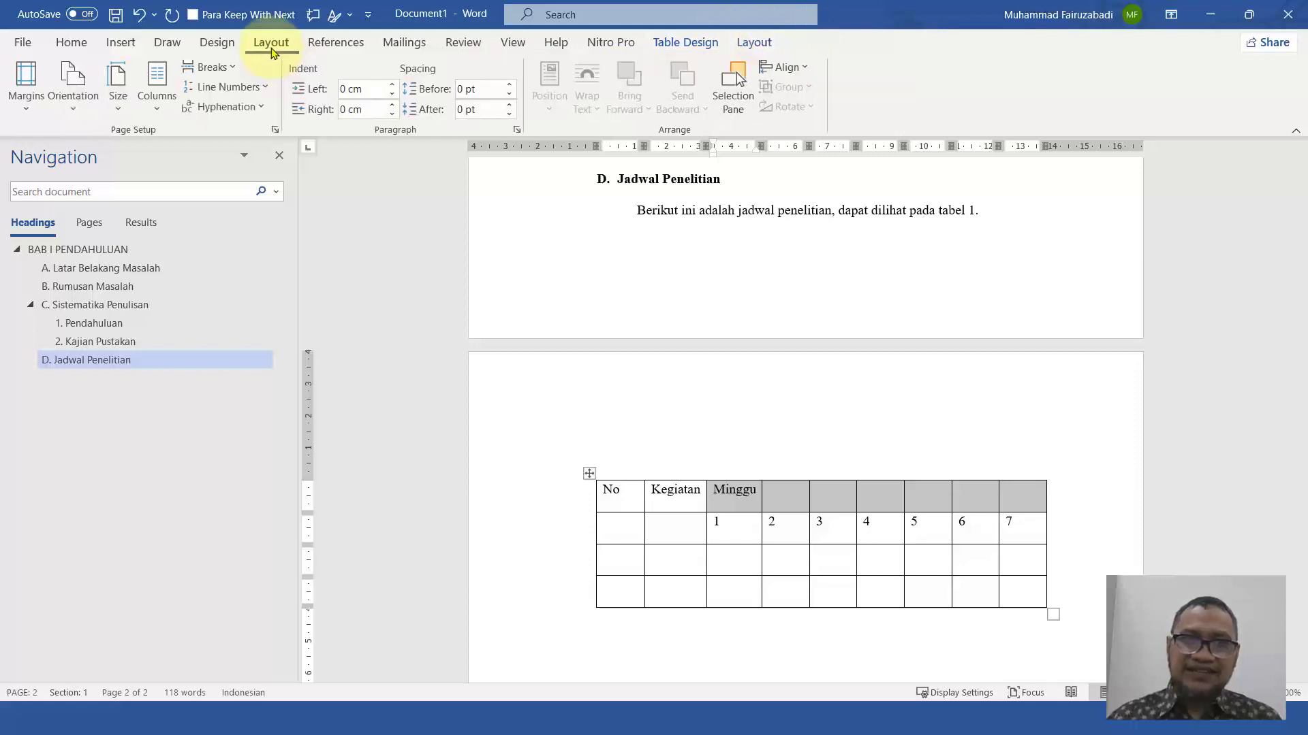
click(754, 42)
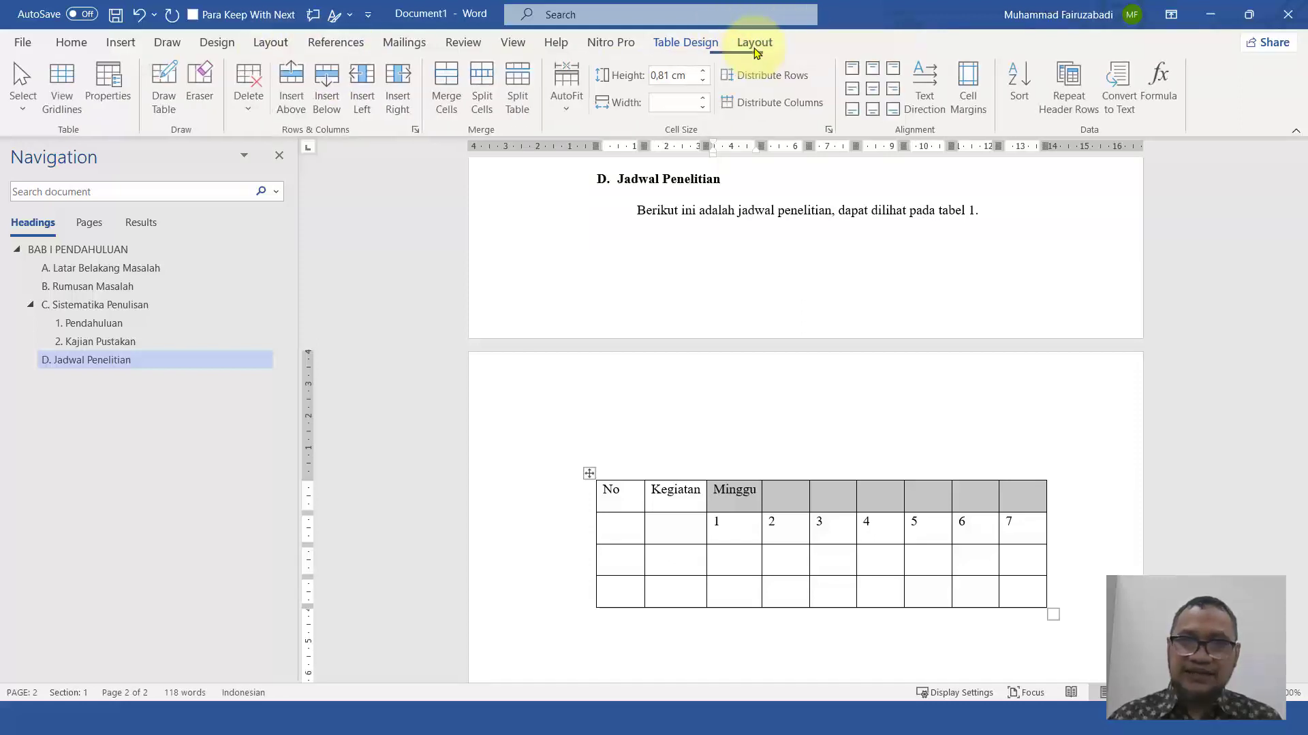
click(447, 85)
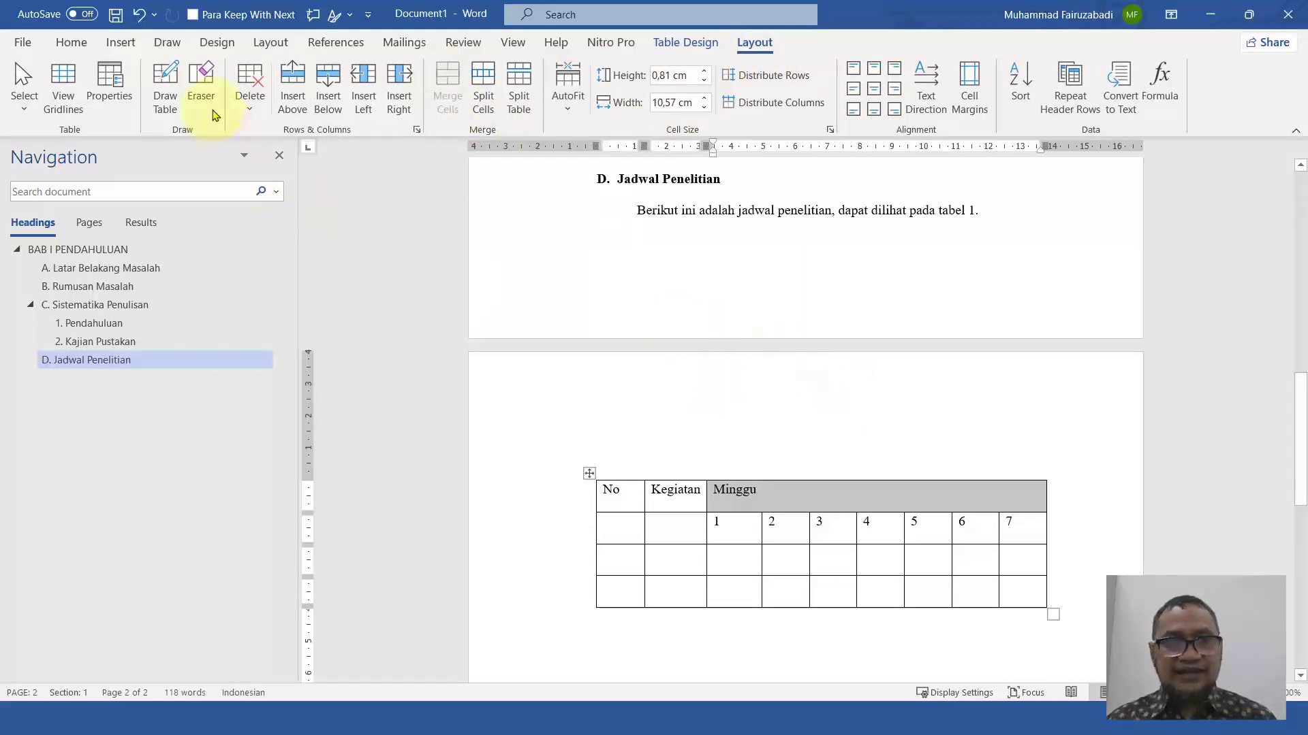
click(74, 44)
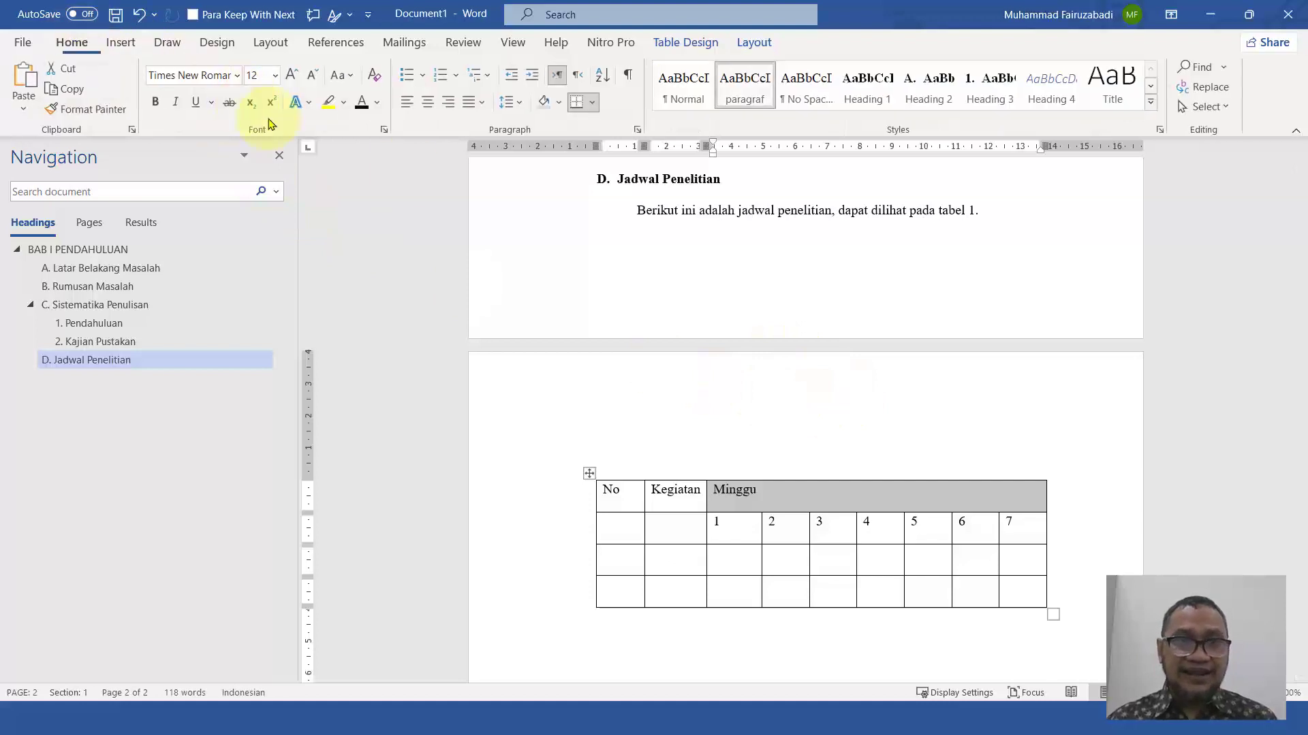
click(430, 102)
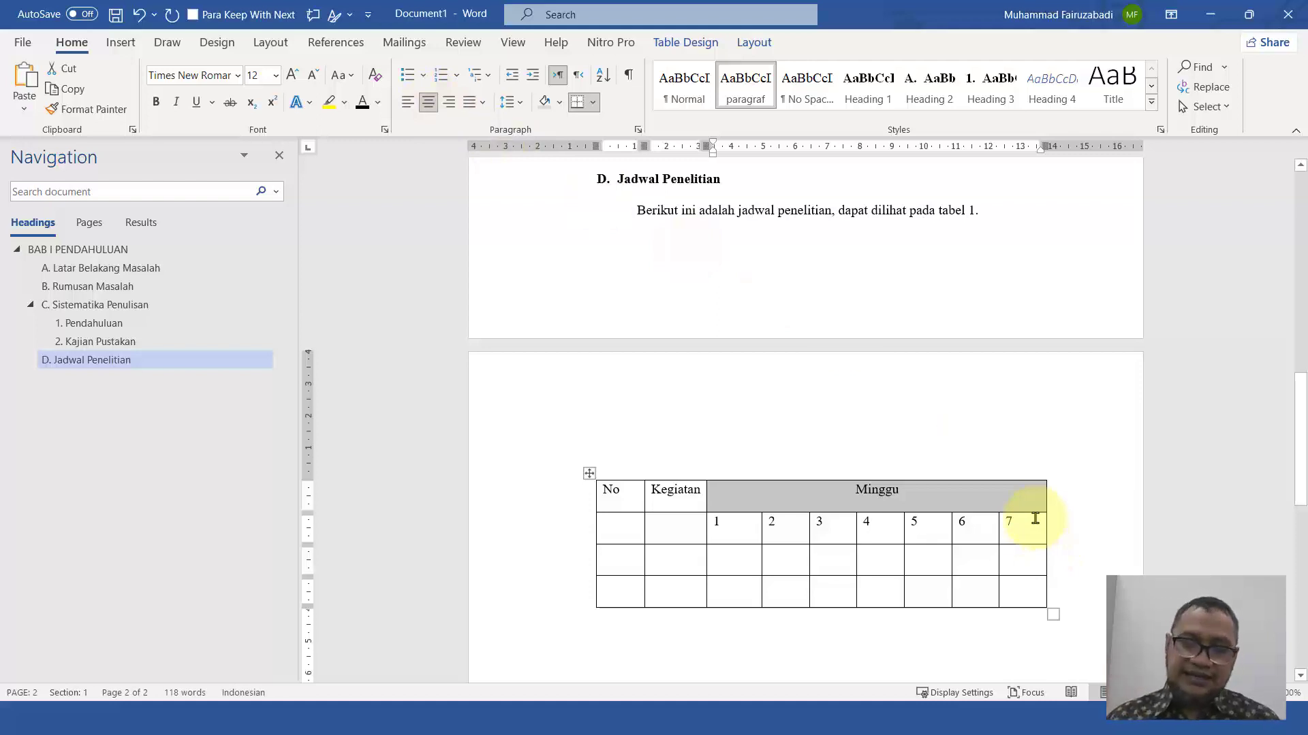
click(758, 519)
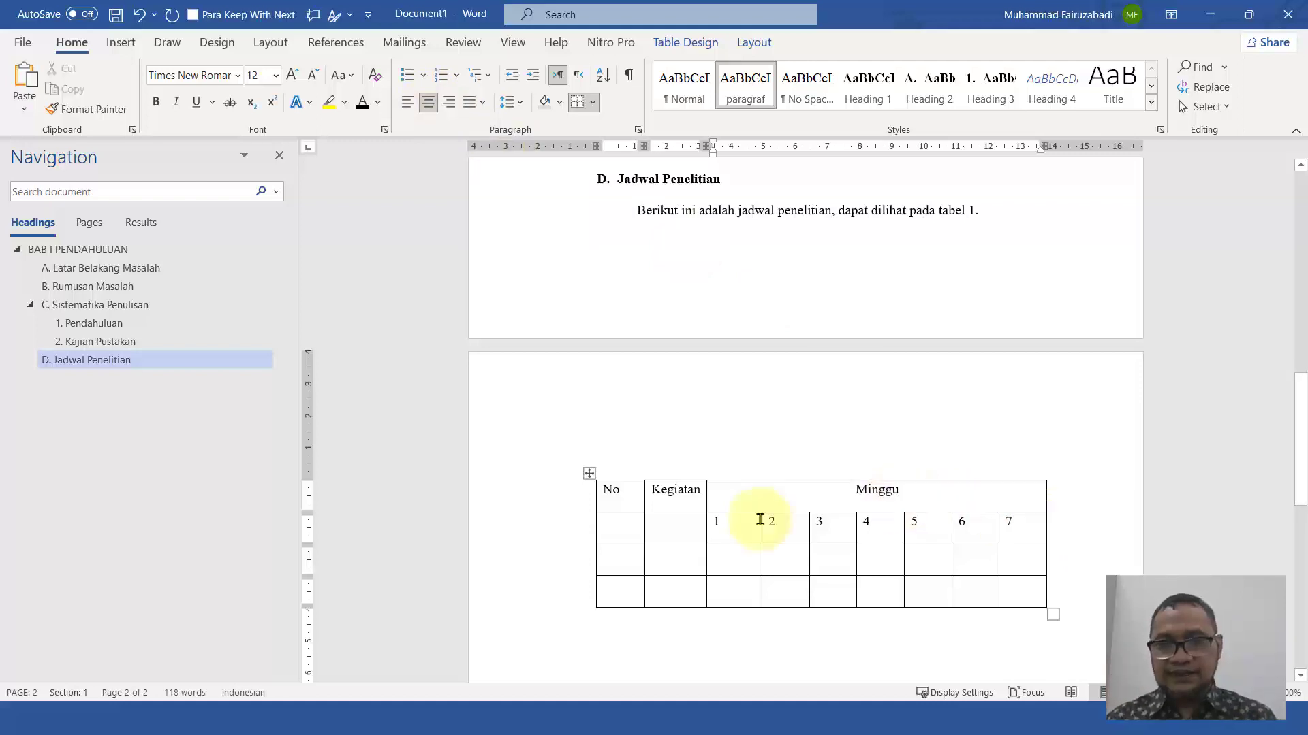
Merge the "No" cell and the "Kegiatan" cell each with the empty cell directly below it
drag(618, 512, 614, 531)
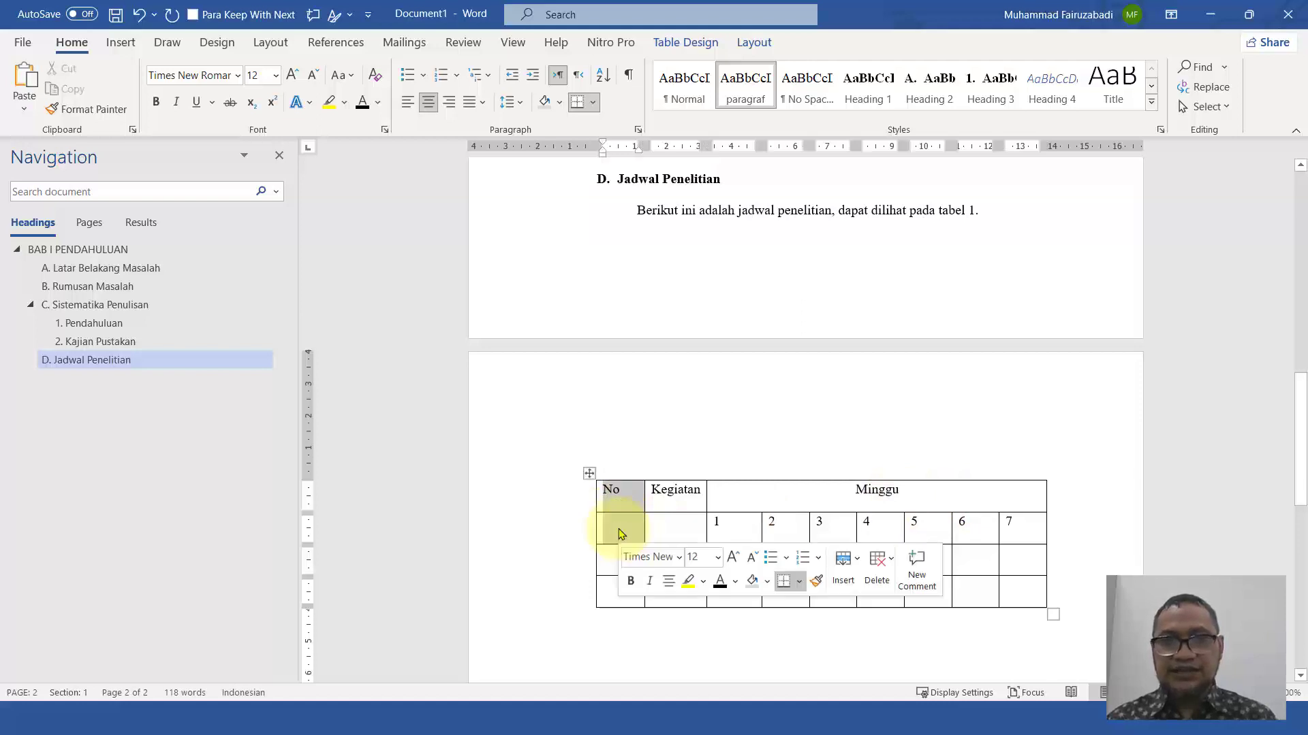
click(754, 43)
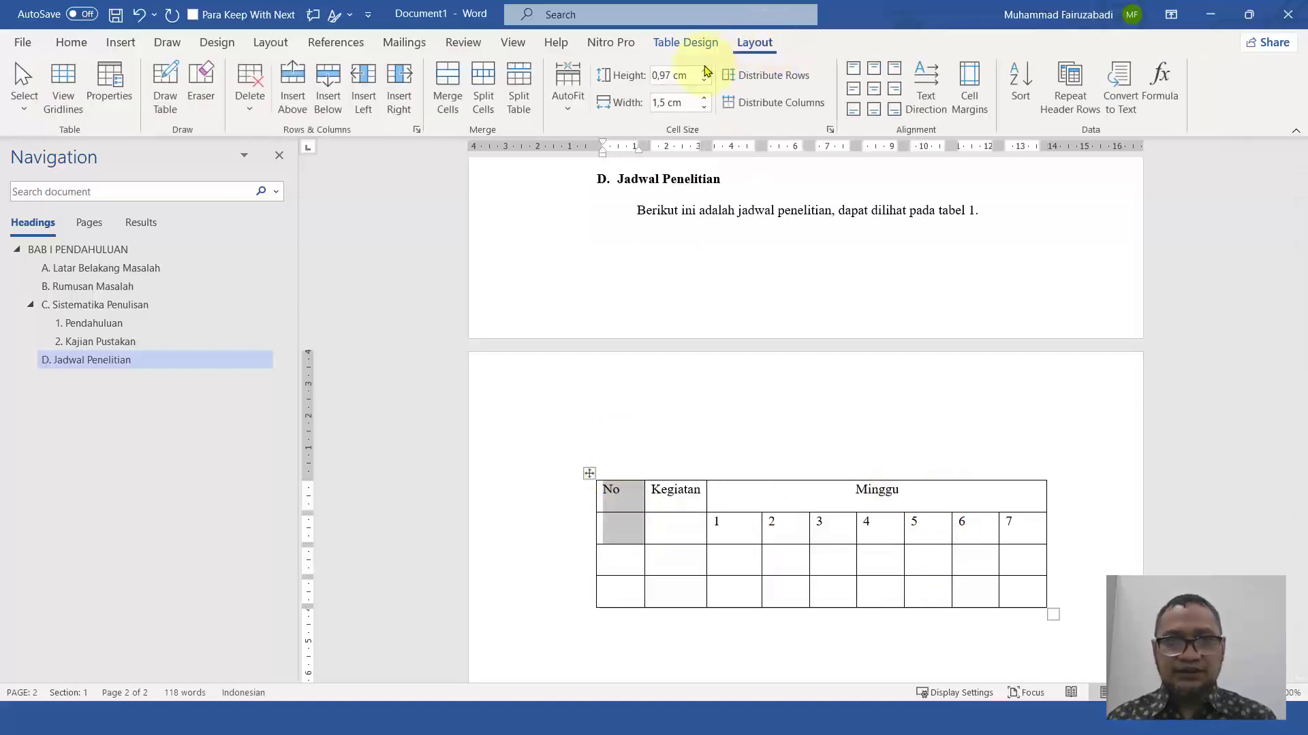
click(449, 82)
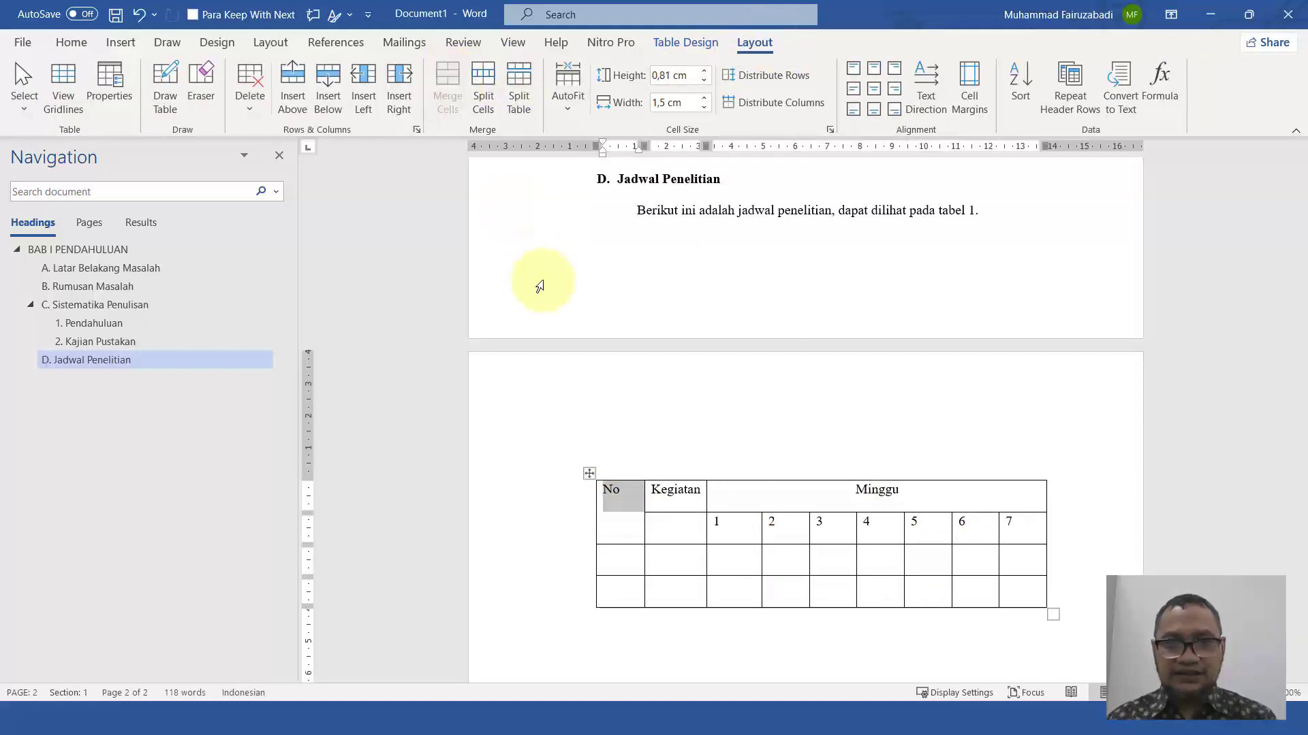
click(681, 494)
mouse_move(682, 493)
mouse_down()
mouse_move(679, 532)
mouse_move(670, 504)
mouse_up()
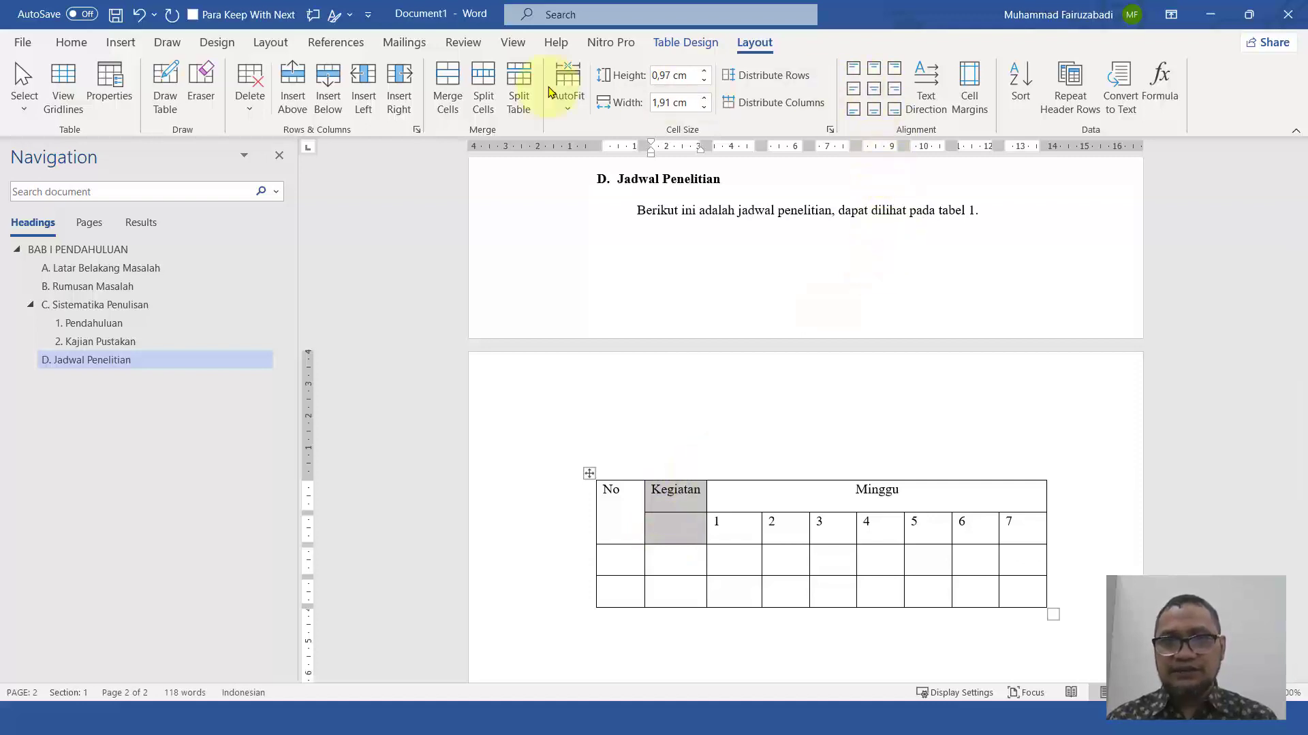
click(448, 92)
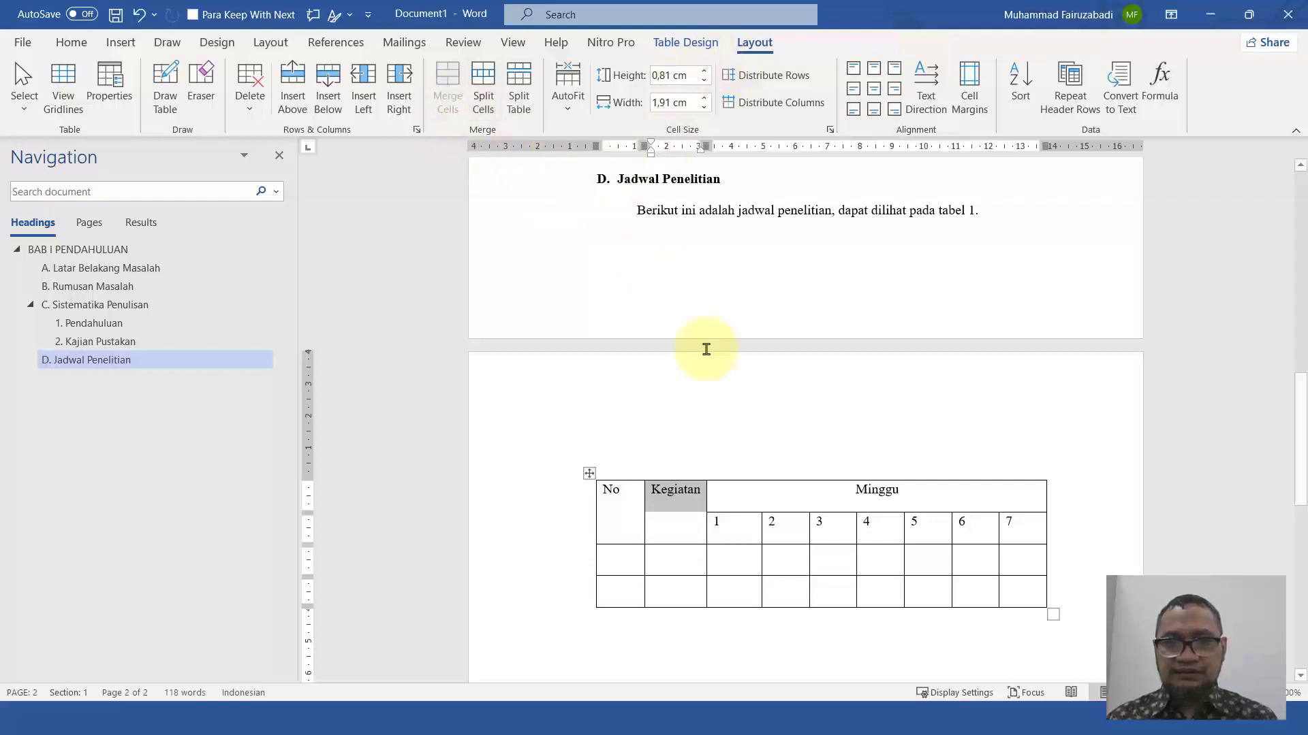
click(793, 524)
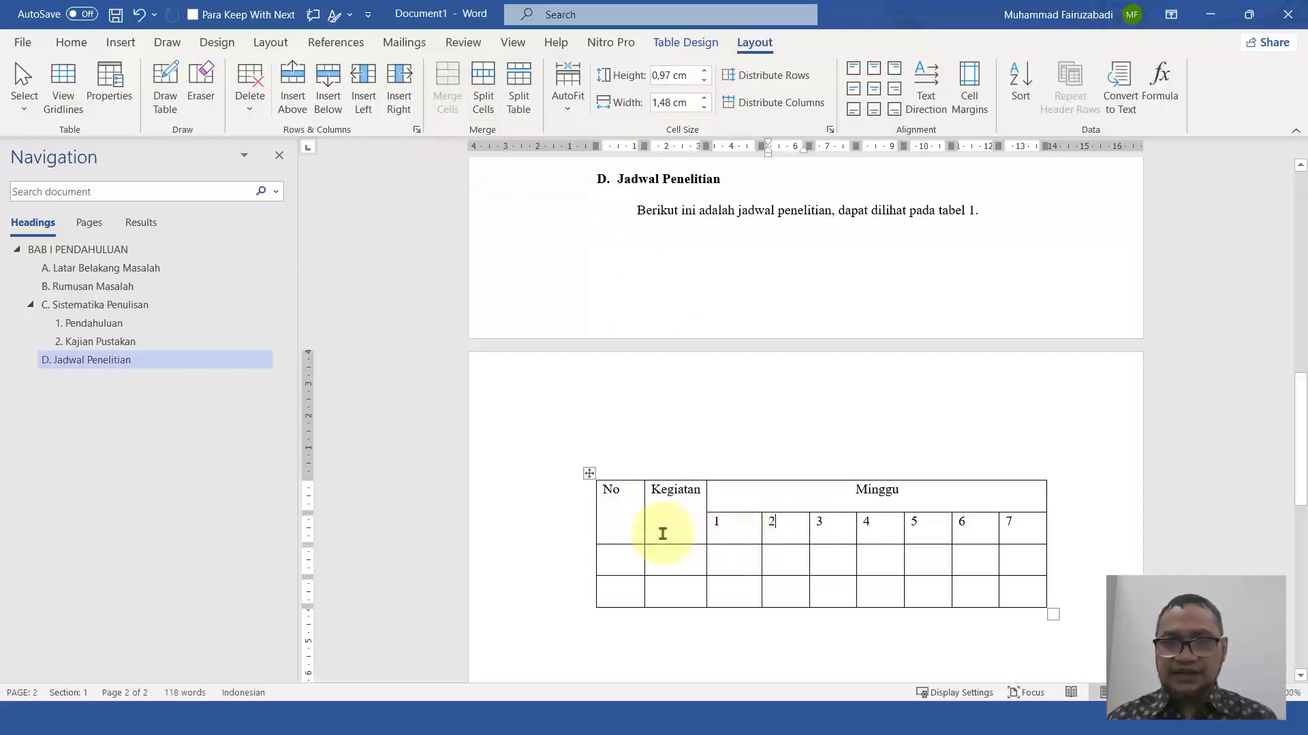
Center the text of all cells in the two header rows both horizontally and vertically
drag(623, 499, 1028, 522)
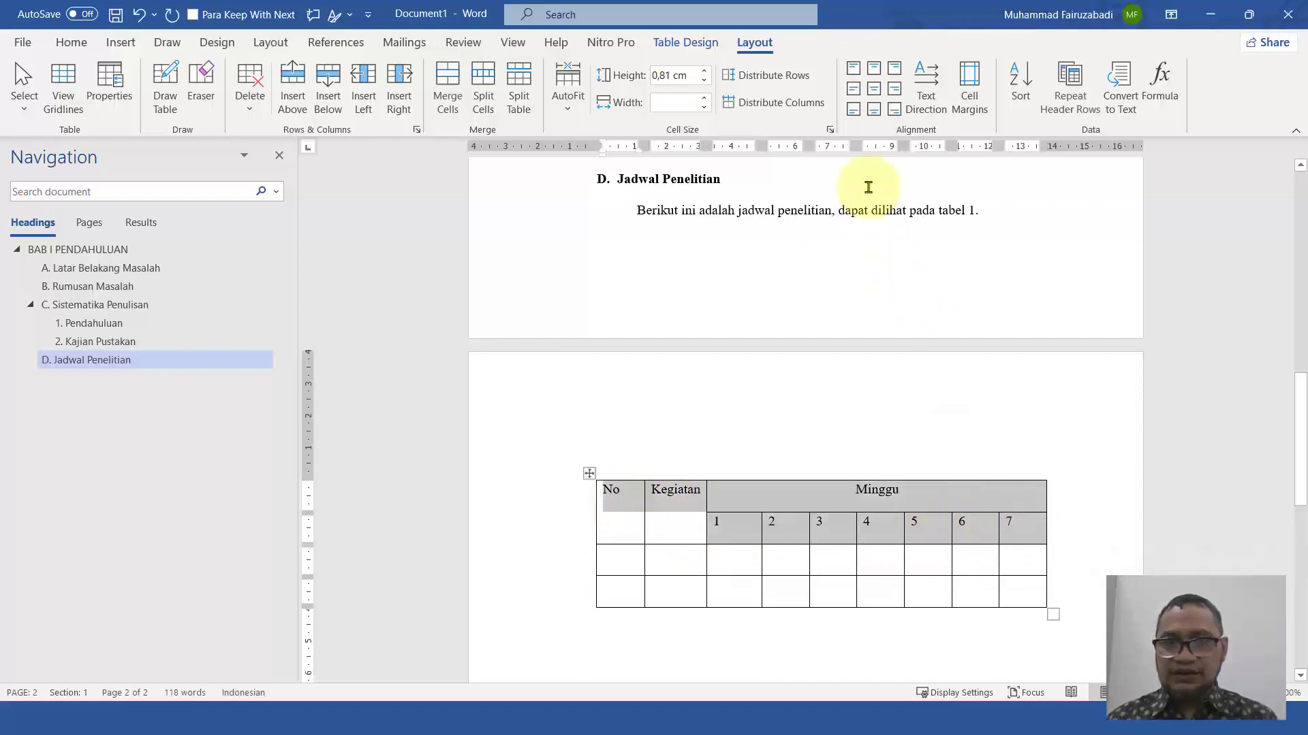
click(876, 91)
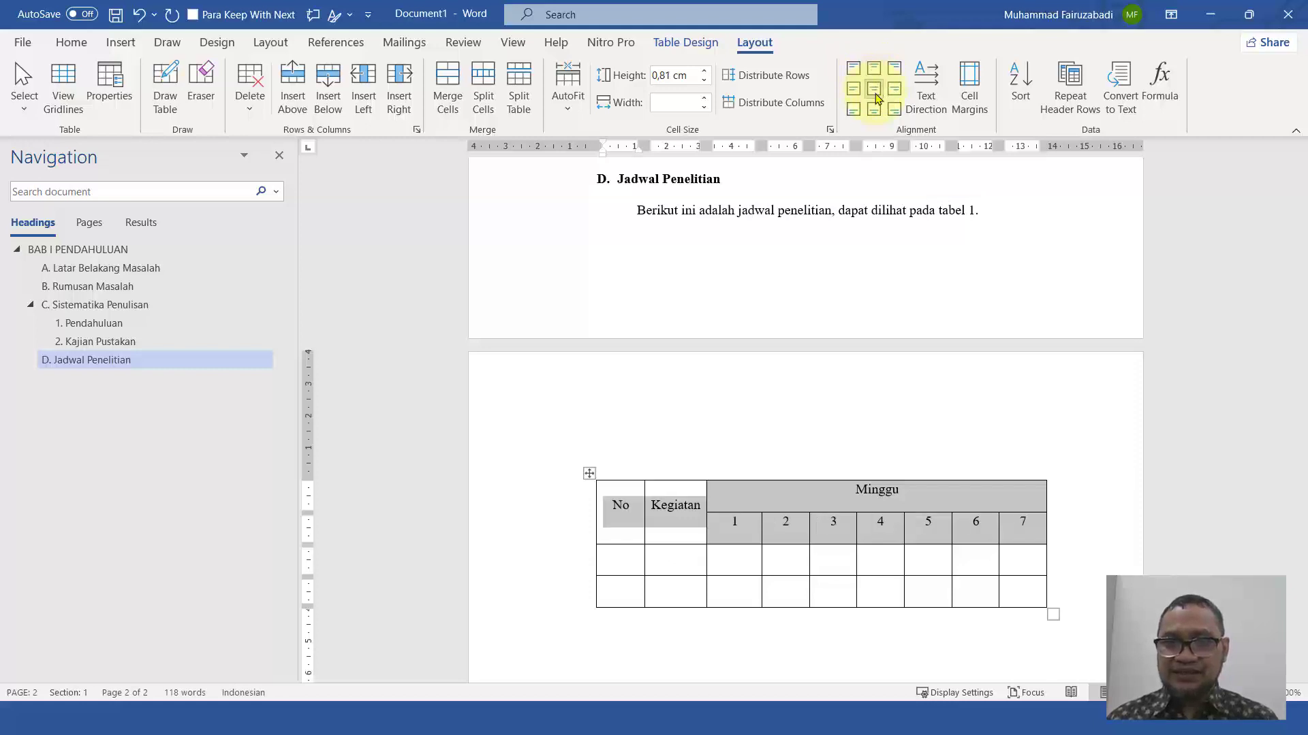
click(788, 525)
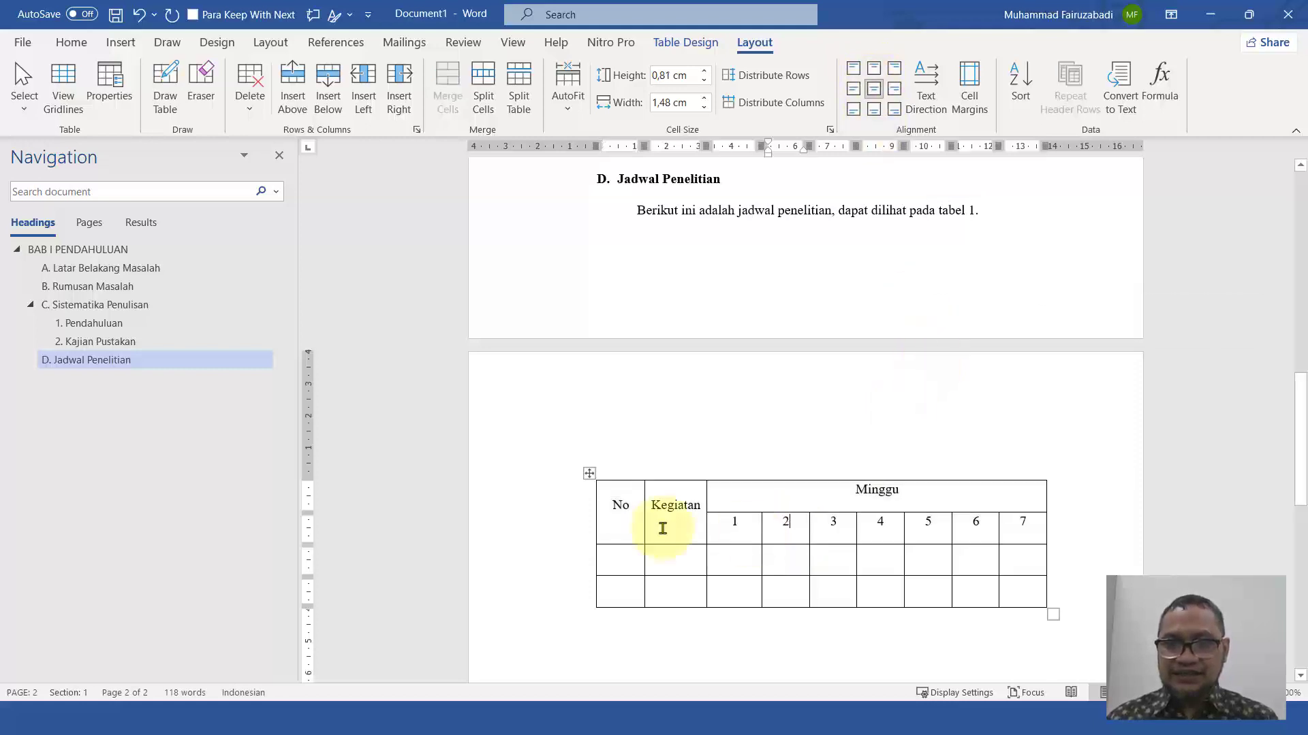
Set the line spacing of the whole schedule table to 1.5 lines after trying single and double spacing
click(589, 472)
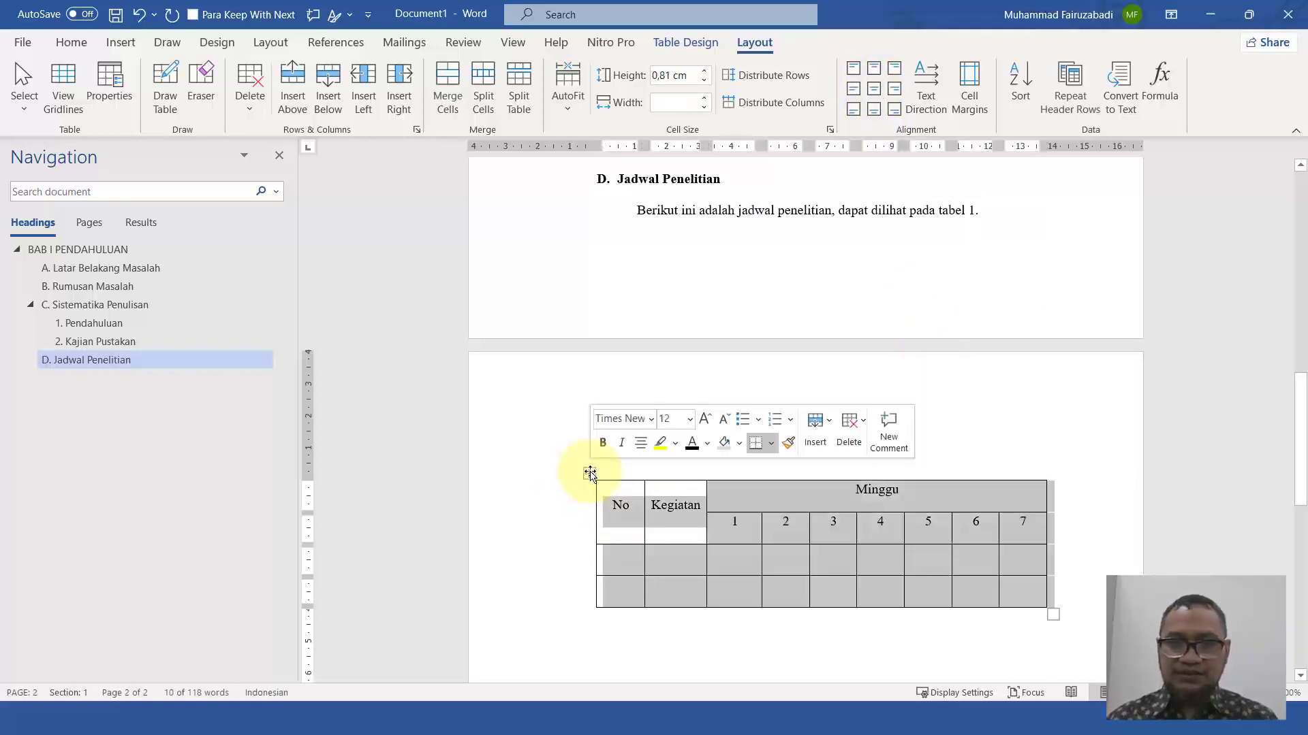
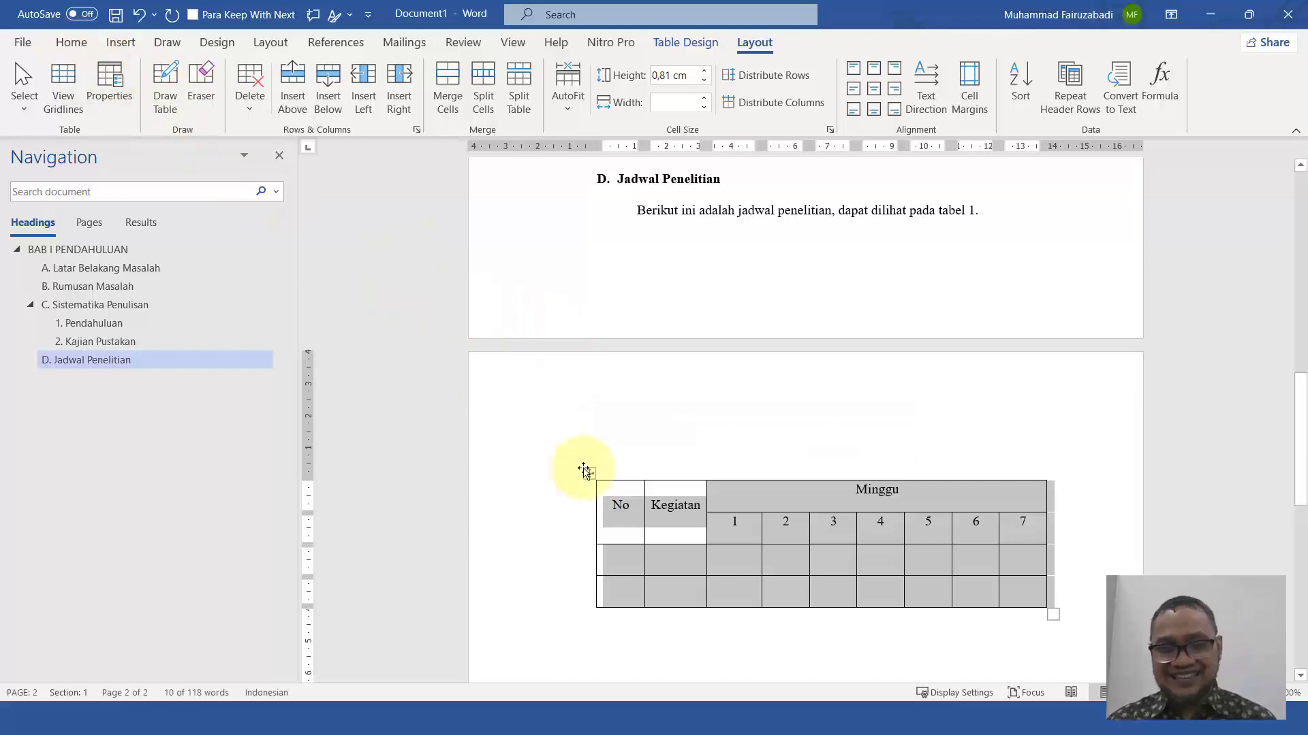
key(ctrl+1)
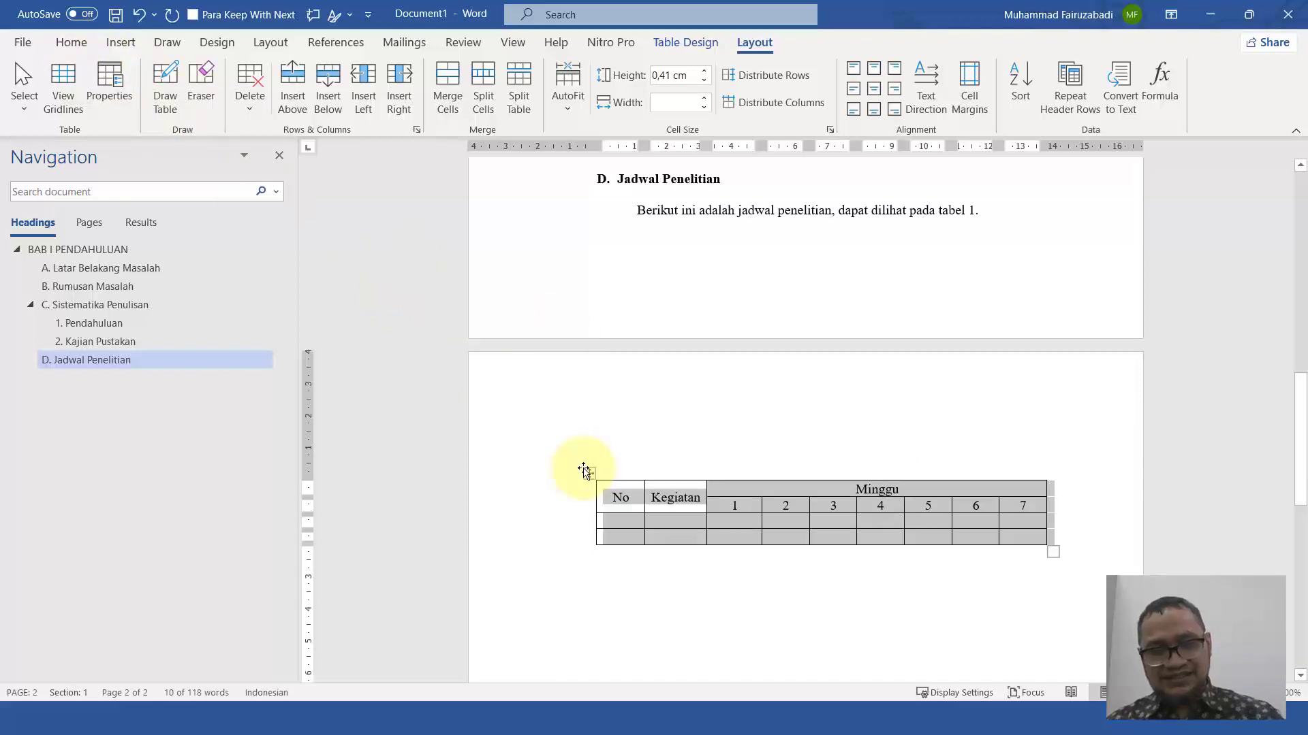
text(5)
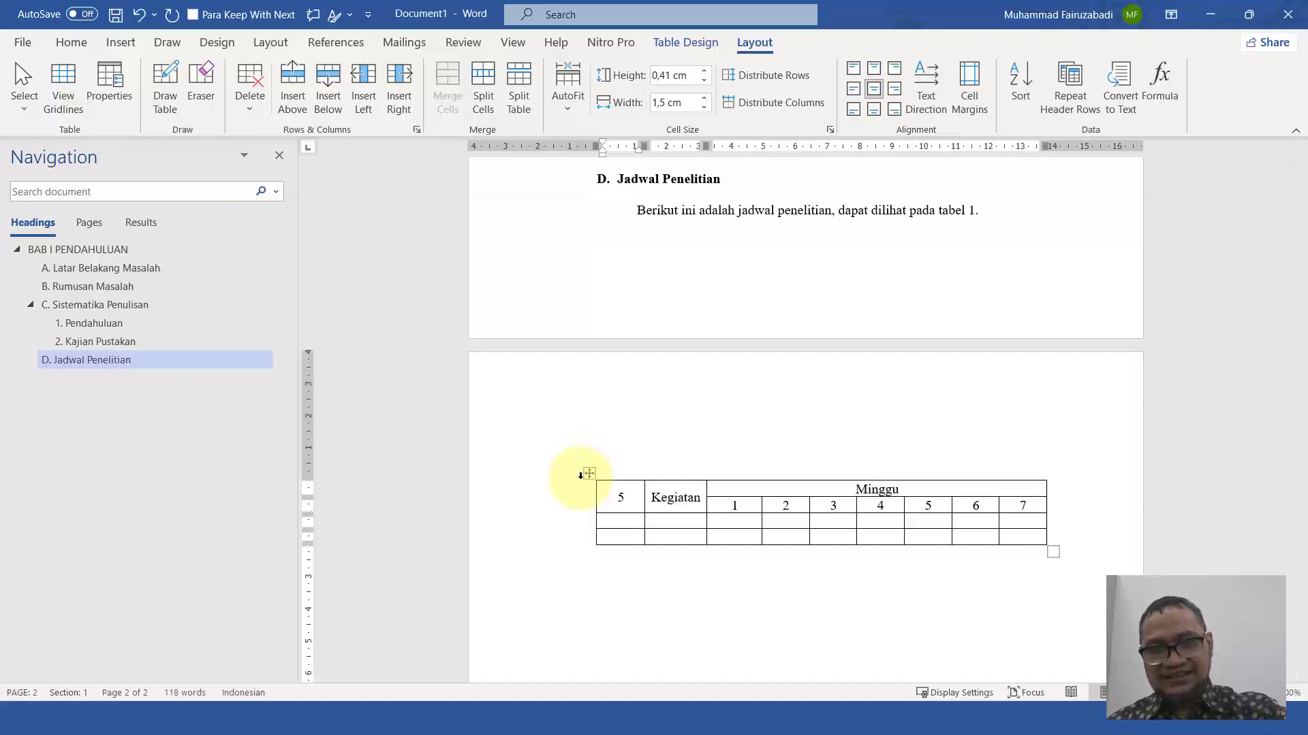
key(ctrl+z)
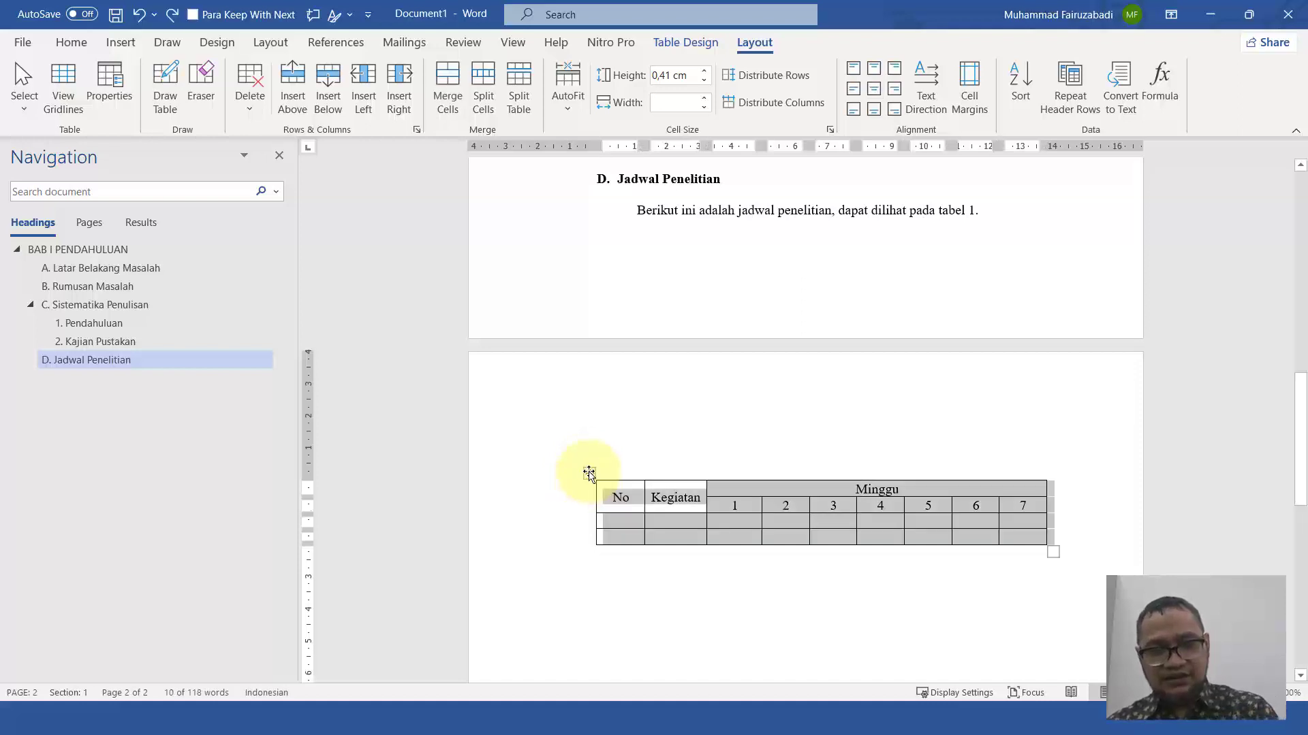
key(ctrl+y)
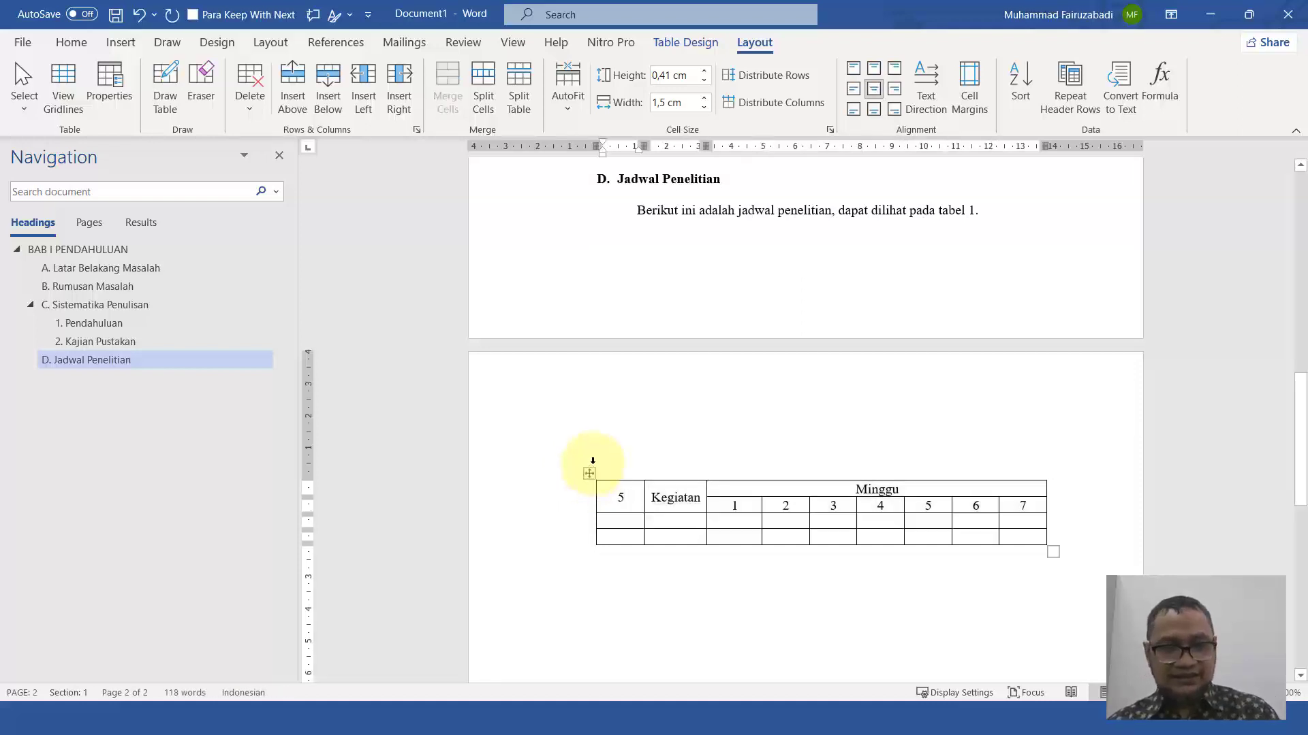
key(ctrl+z)
key(ctrl+y)
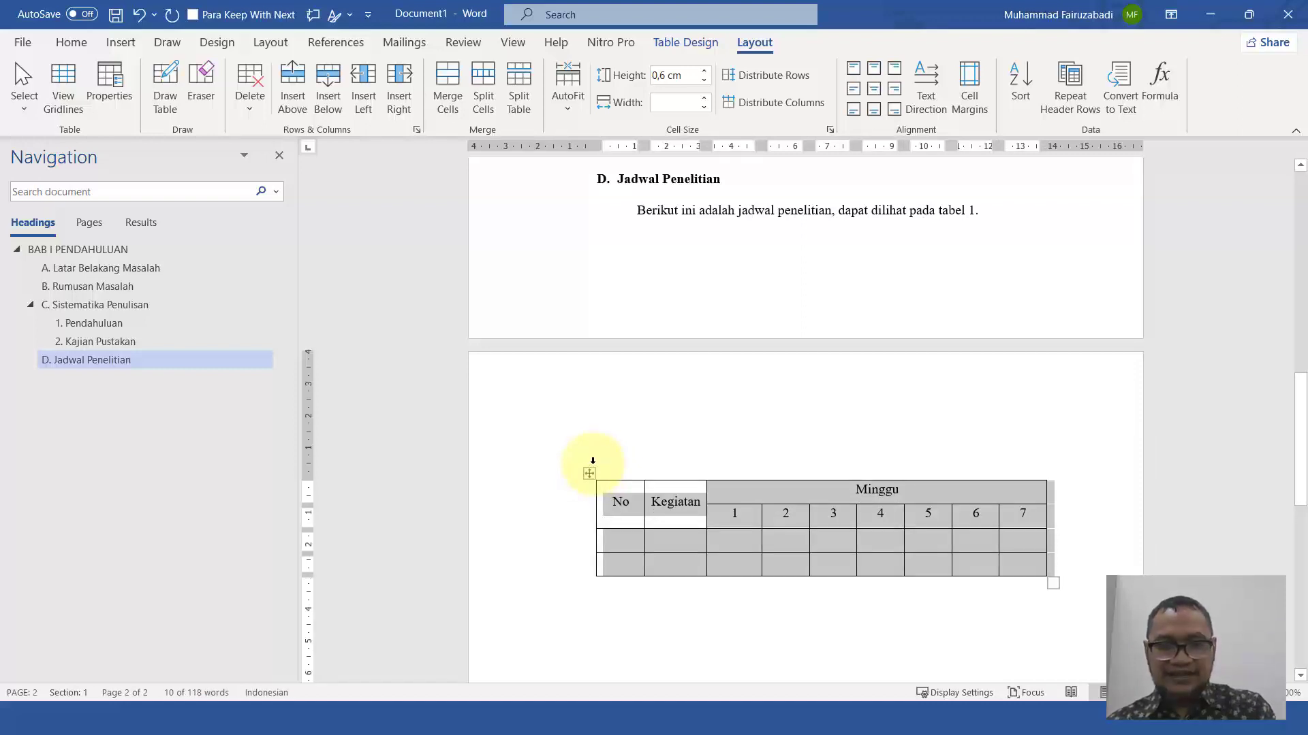
key(ctrl+y)
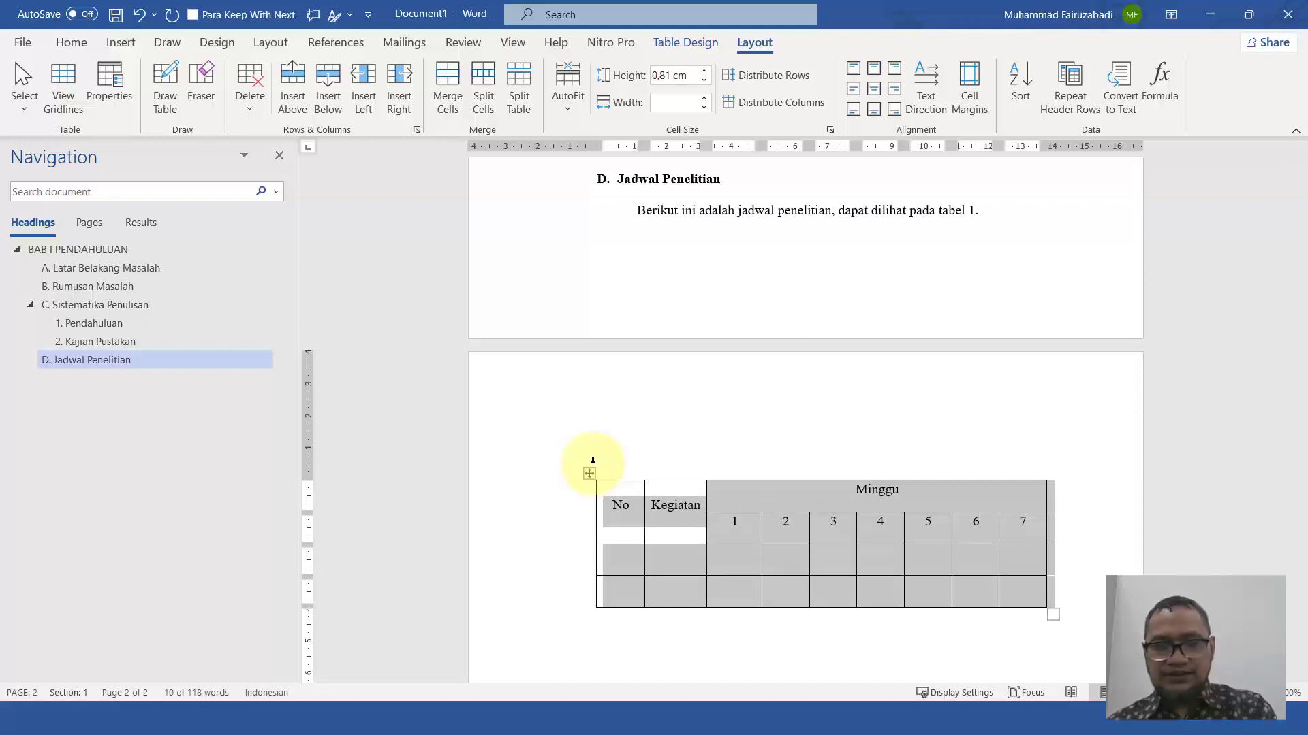
key(ctrl+z)
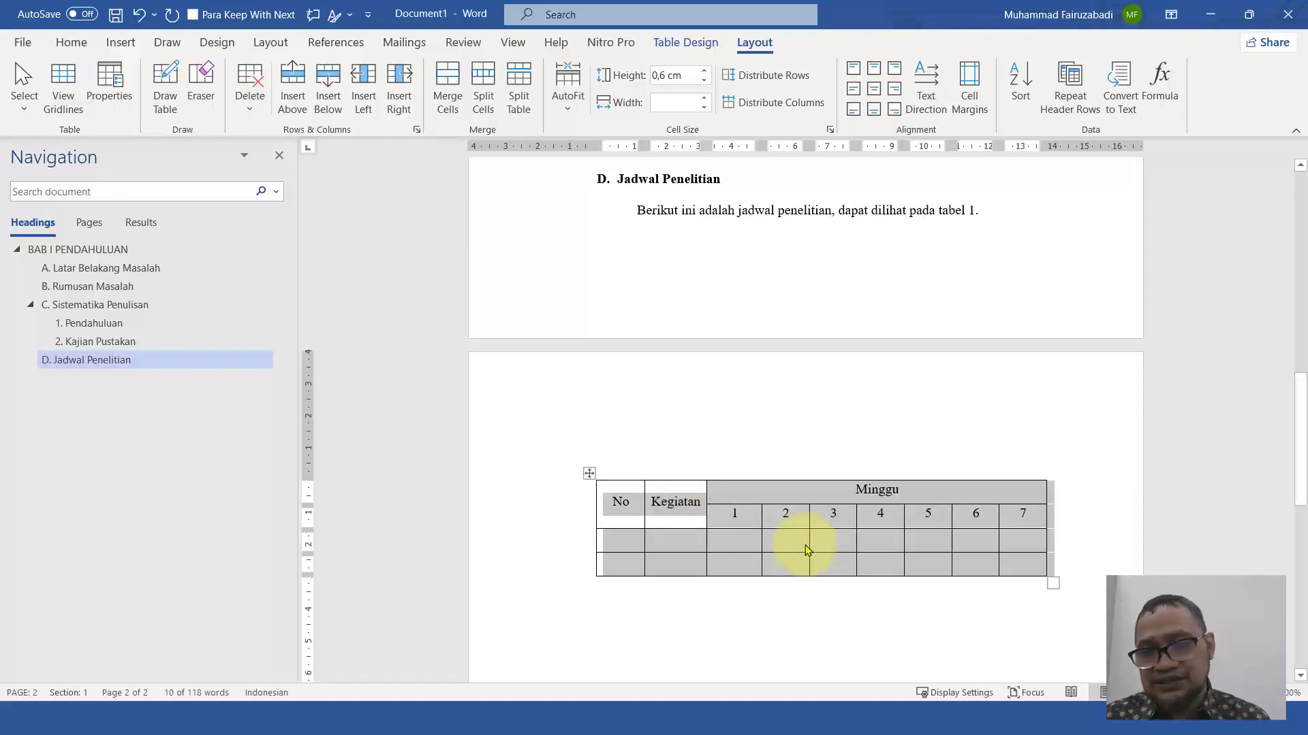
Shade all cells of the table's two header rows, including "No" and "Kegiatan", with light blue
click(759, 577)
drag(626, 501, 1027, 517)
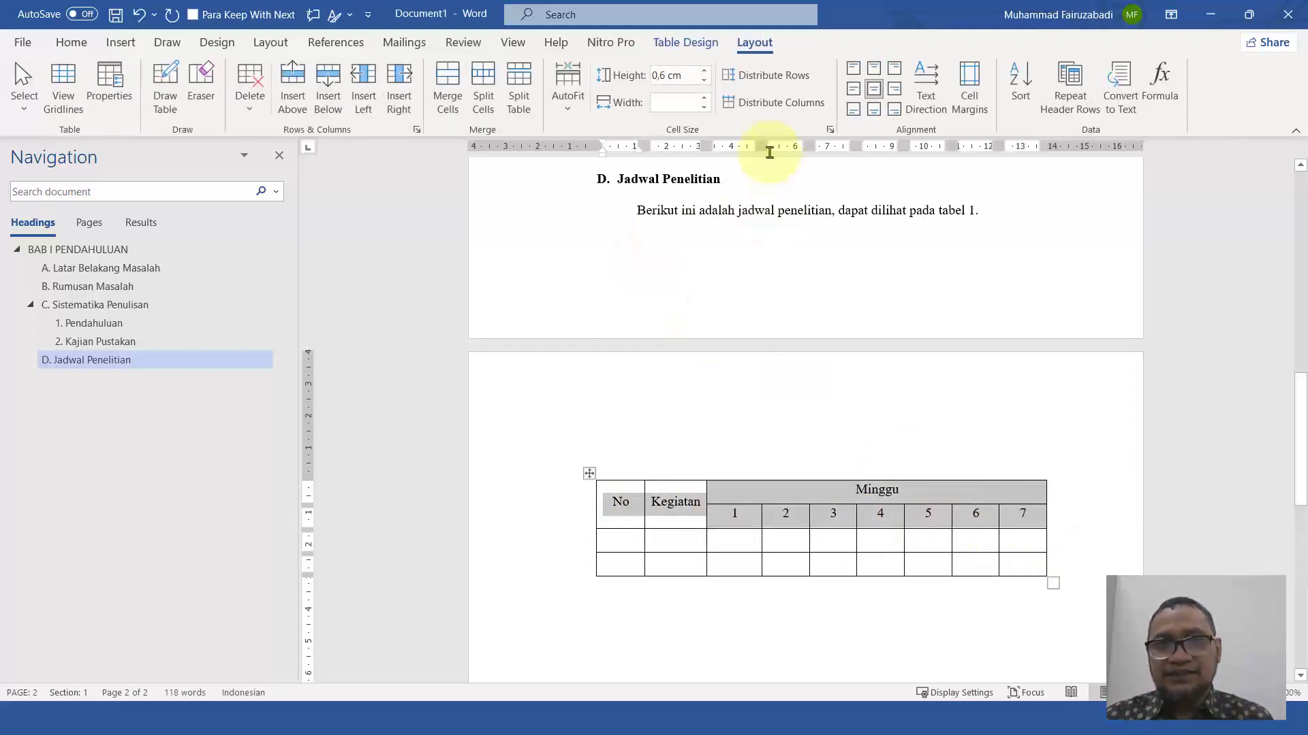
click(703, 47)
click(676, 115)
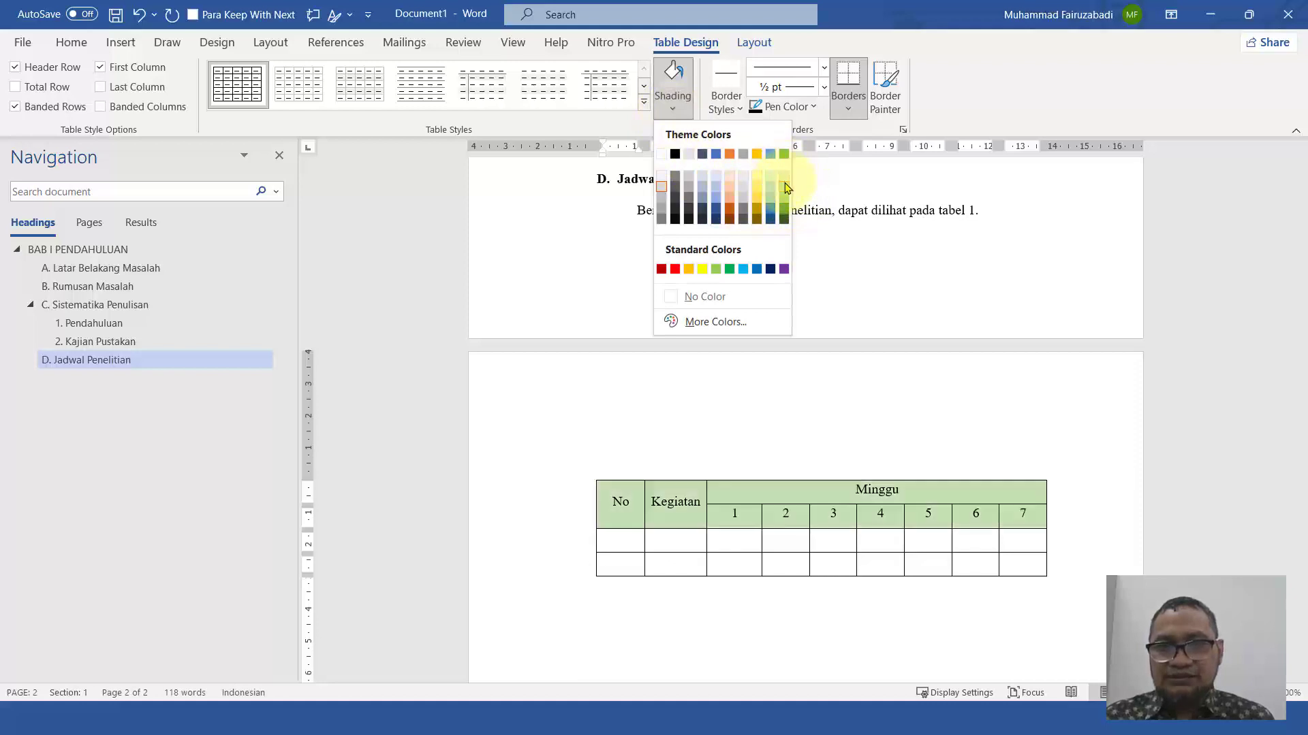
key(Escape)
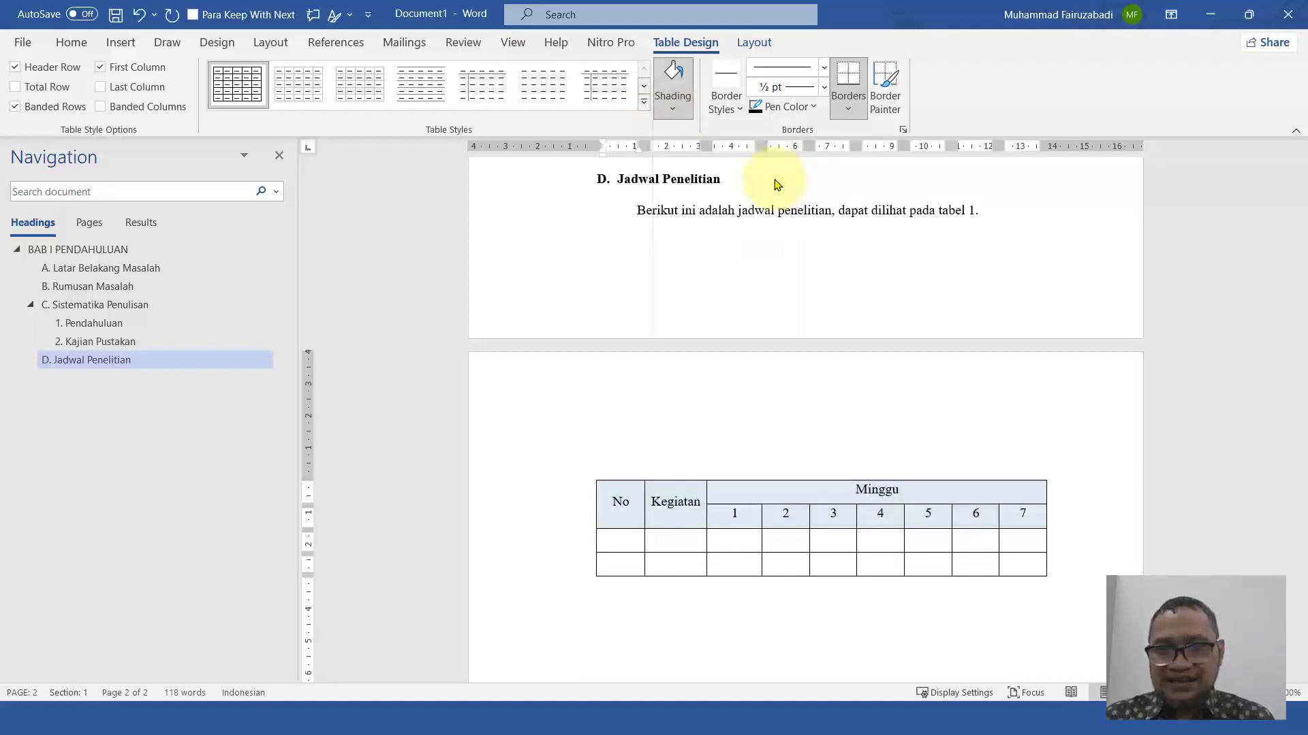
click(1078, 451)
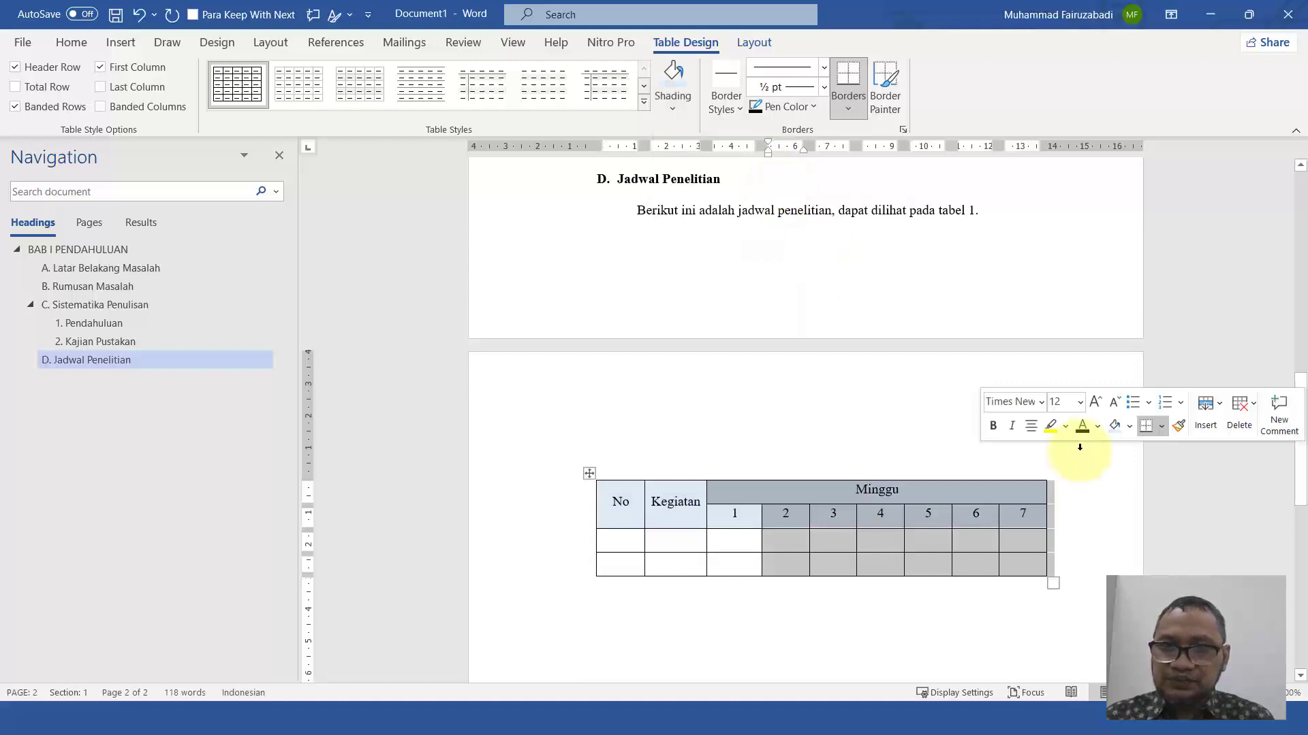
click(952, 379)
Number the two rows below the header as 1 and 2 in the "No" column
click(630, 540)
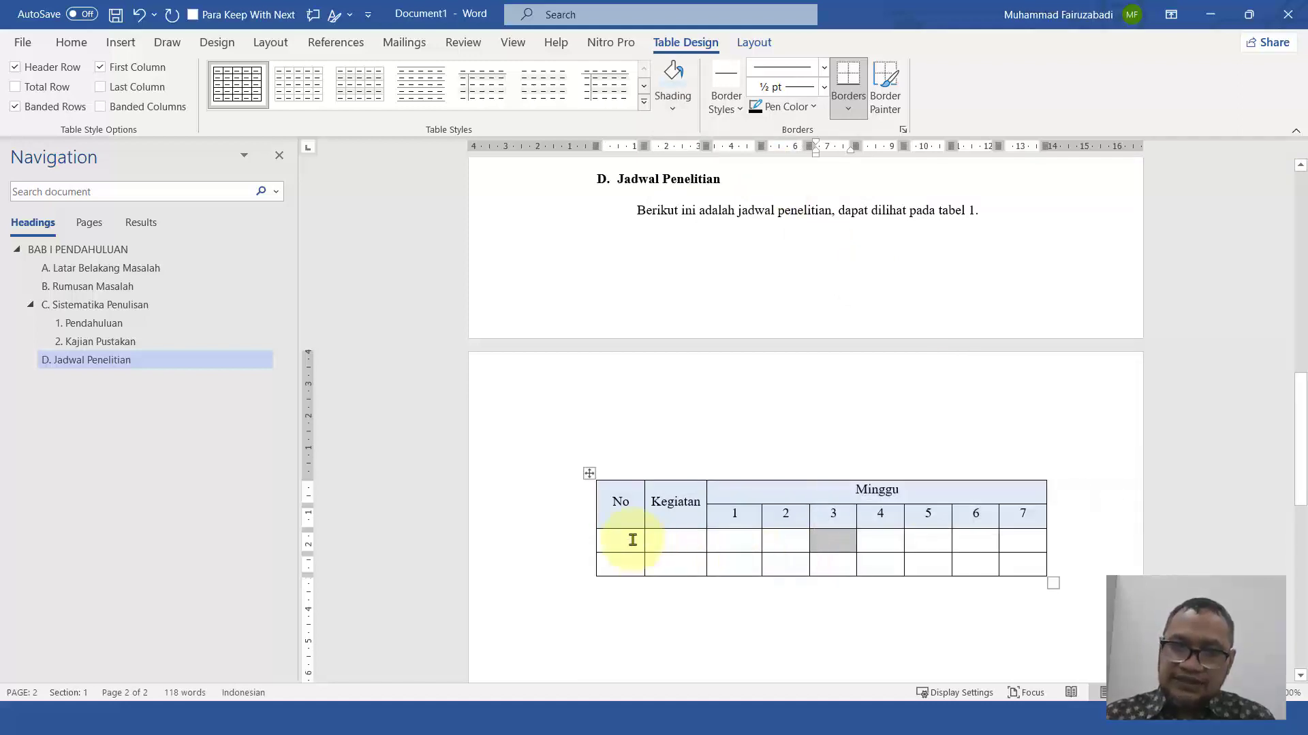
text(1)
key(Down)
text(2)
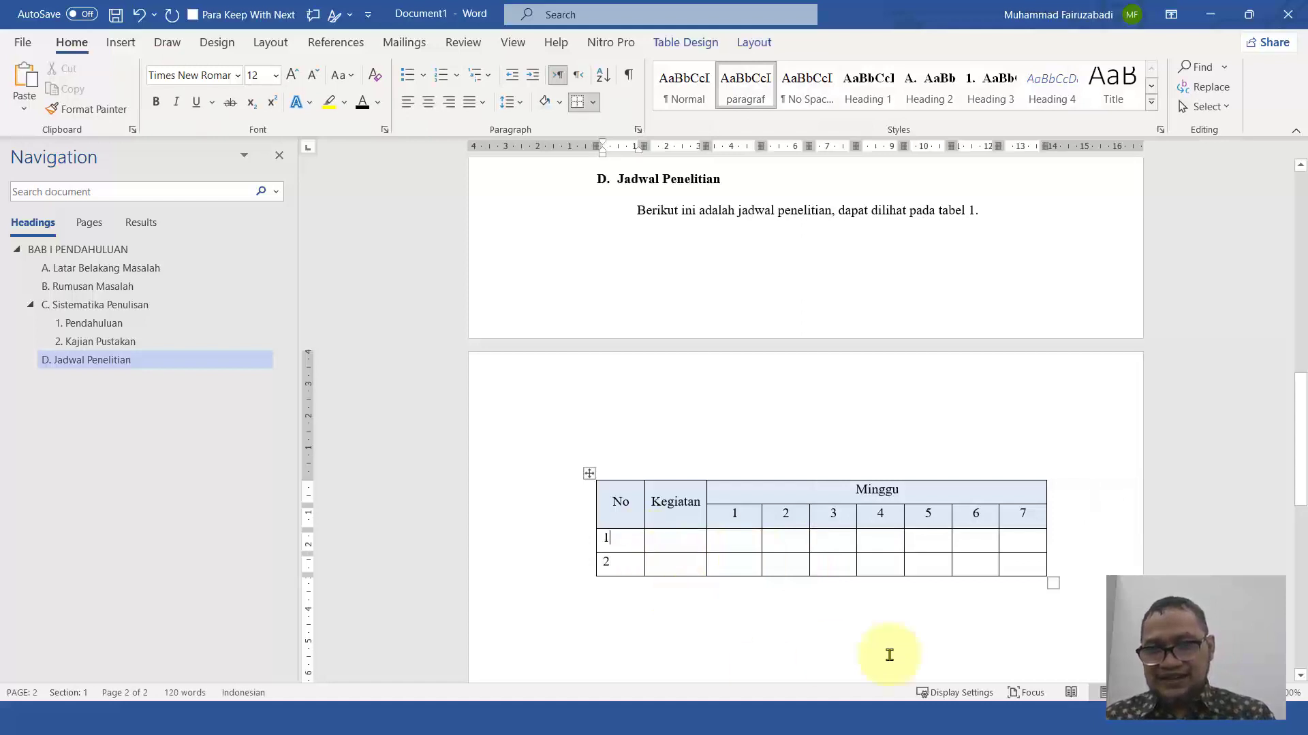
Insert three empty rows directly above the row numbered 2 in the schedule table
click(674, 569)
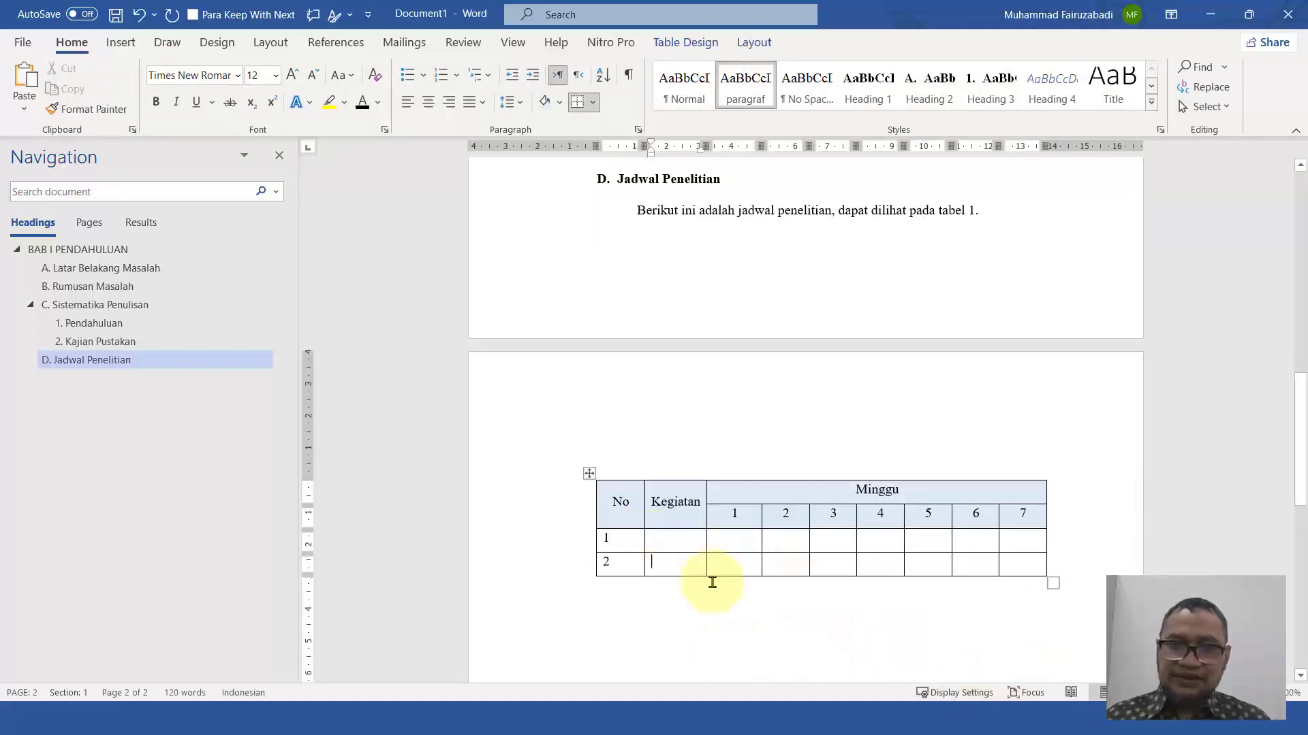
click(687, 42)
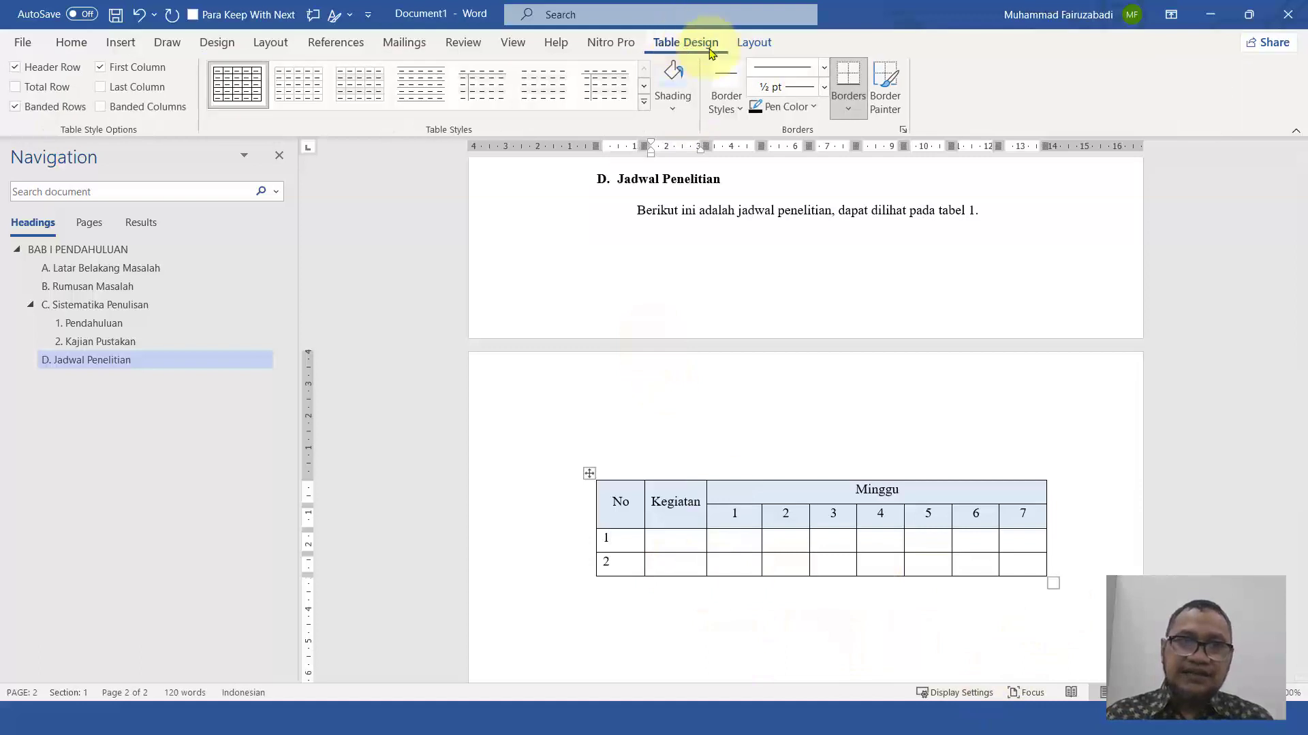
click(754, 42)
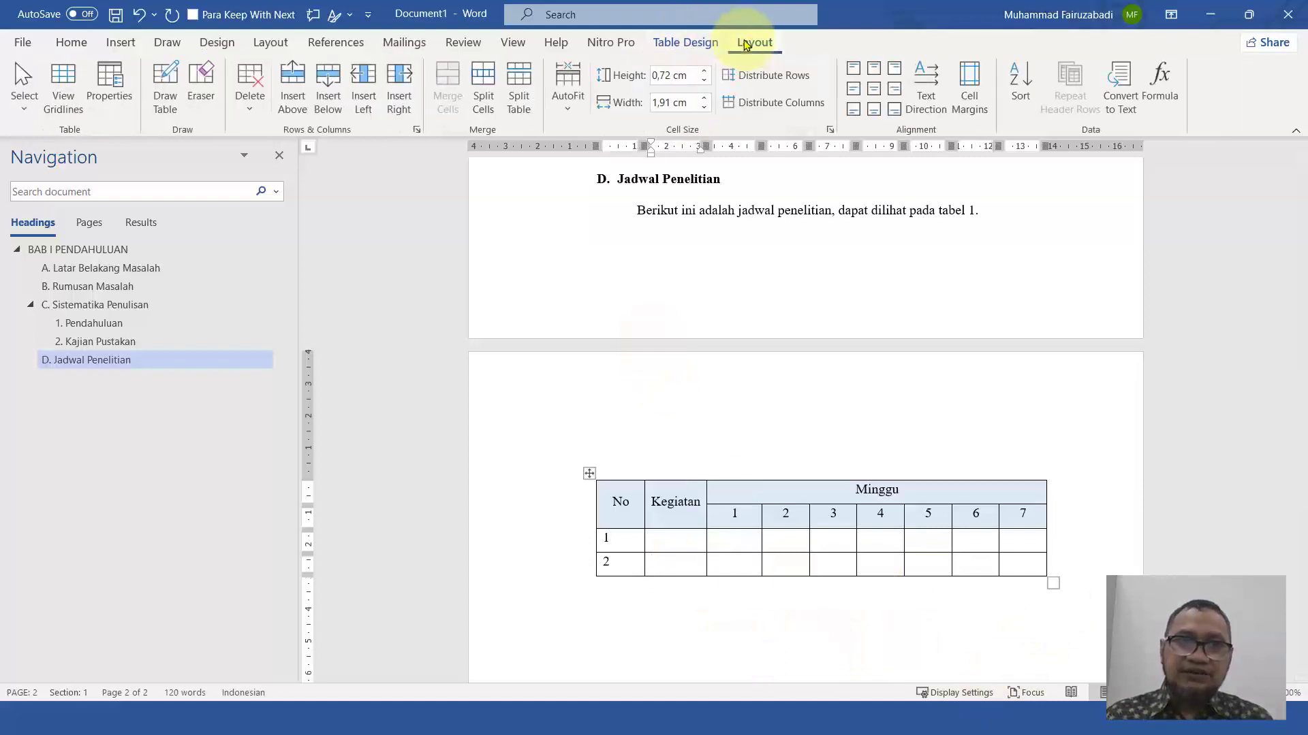
click(302, 99)
click(304, 92)
click(303, 92)
Number the rows below row 1 from 2 to 5 in the "No" column, replacing the existing number in the last row
scroll(519, 399, down, 1)
click(630, 485)
text(2)
key(Down)
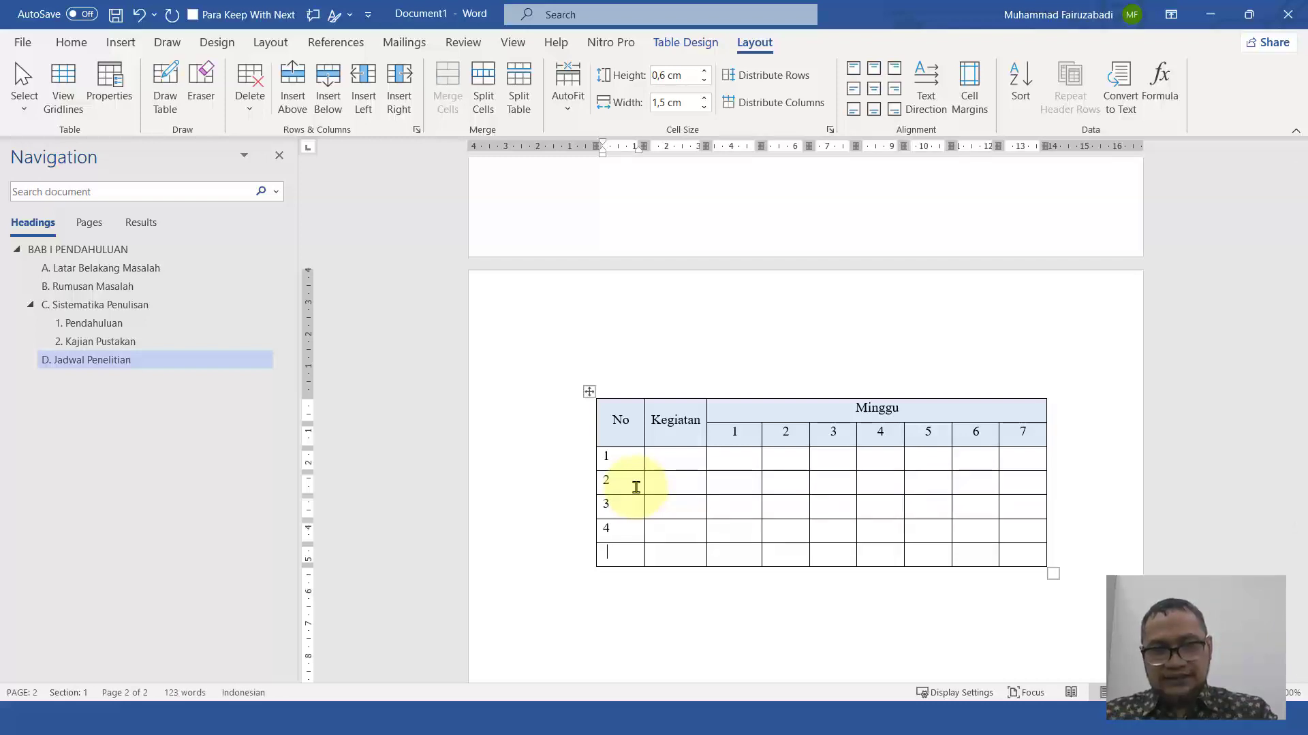
Narrow the seven numbered columns under "Minggu" to about 1 cm each
click(731, 434)
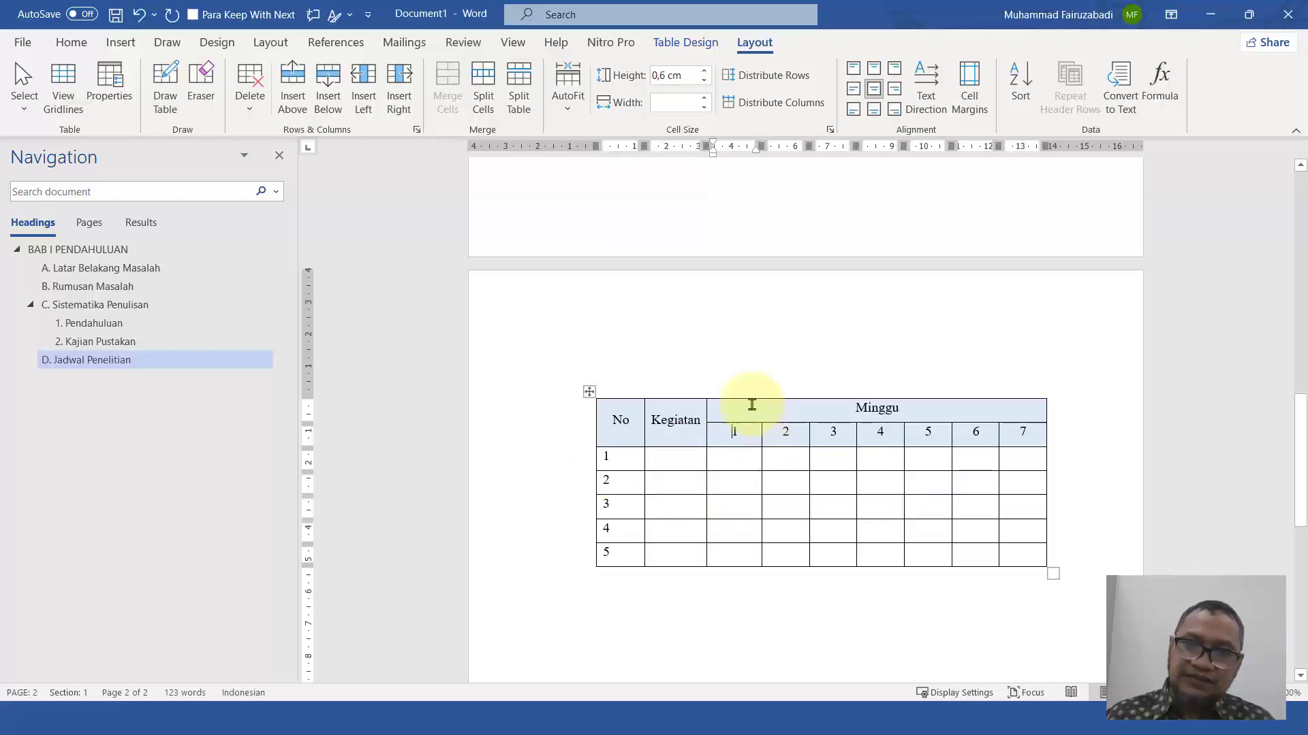
drag(758, 145, 739, 149)
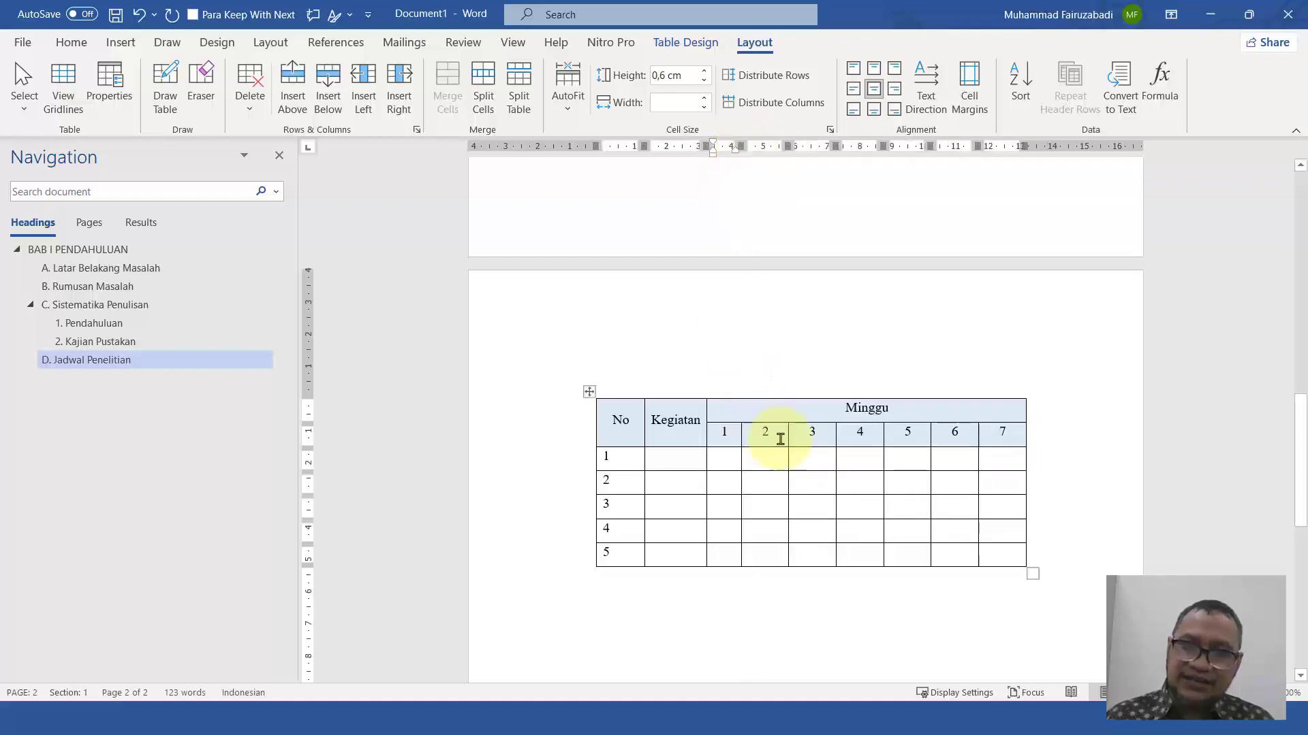
mouse_move(788, 438)
mouse_down()
mouse_move(772, 438)
mouse_move(826, 434)
mouse_move(806, 435)
mouse_up()
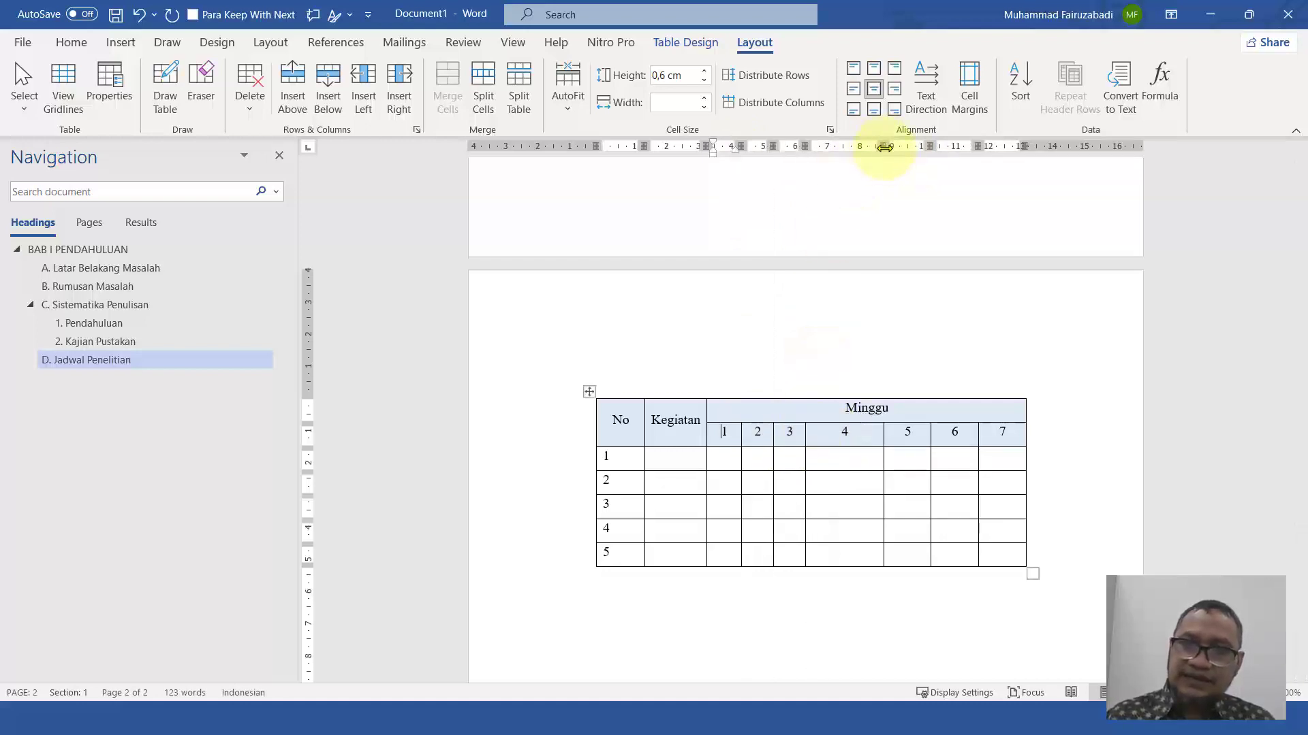
mouse_move(884, 146)
mouse_down()
mouse_move(829, 146)
mouse_move(925, 146)
mouse_up()
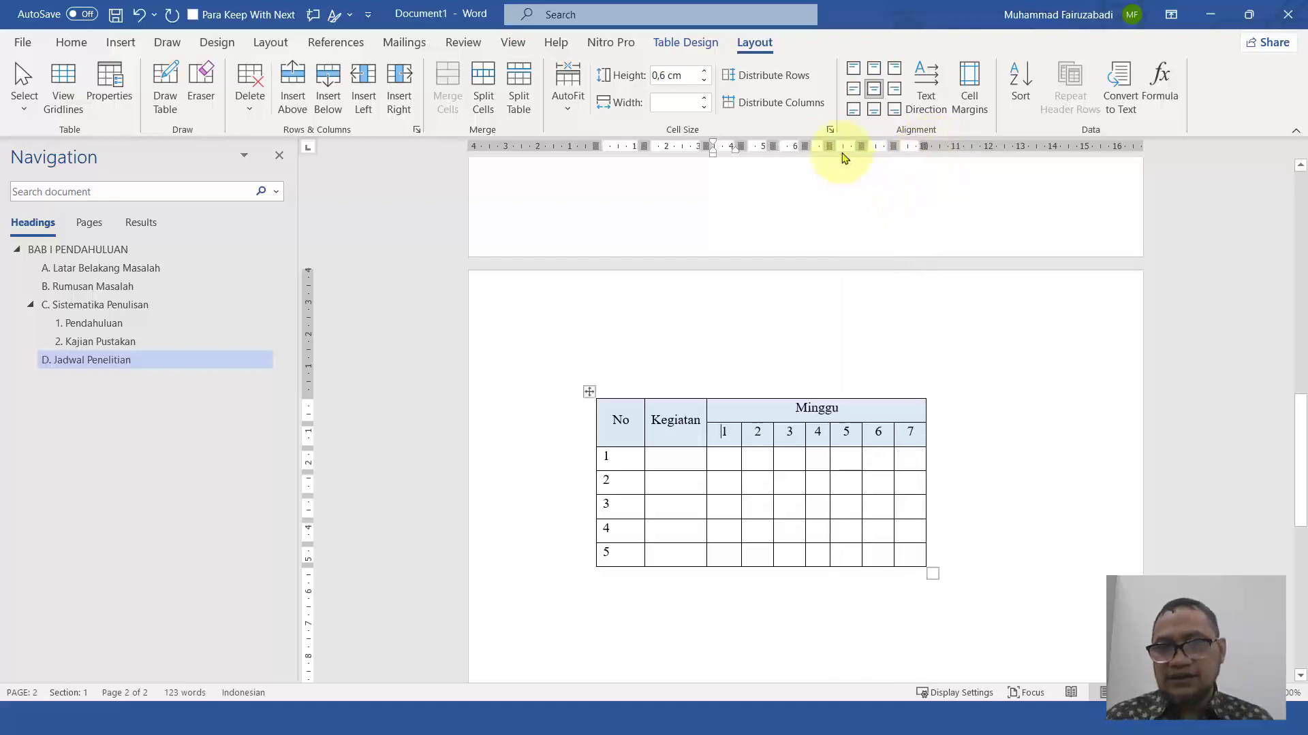
drag(830, 146, 878, 151)
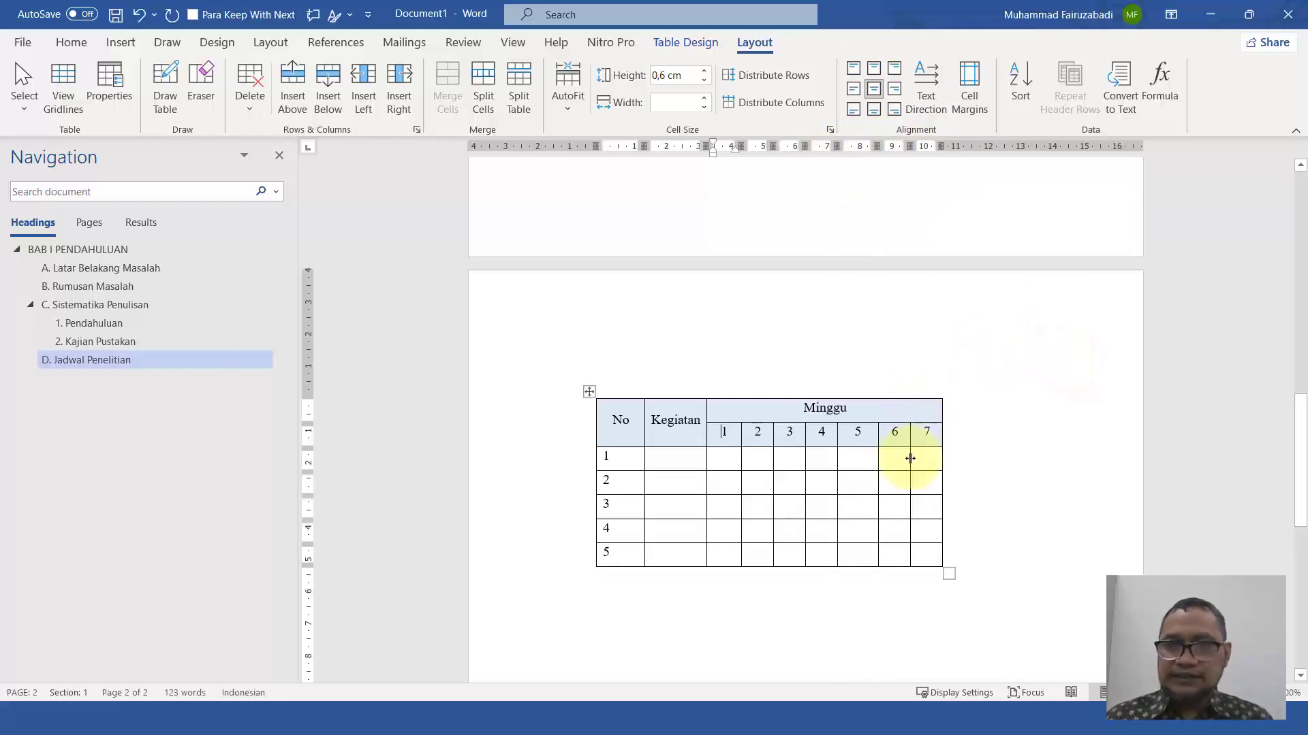
Widen the "Kegiatan" column to about 4.74 cm and enter "Kegiatan 1" in its first body row
click(694, 421)
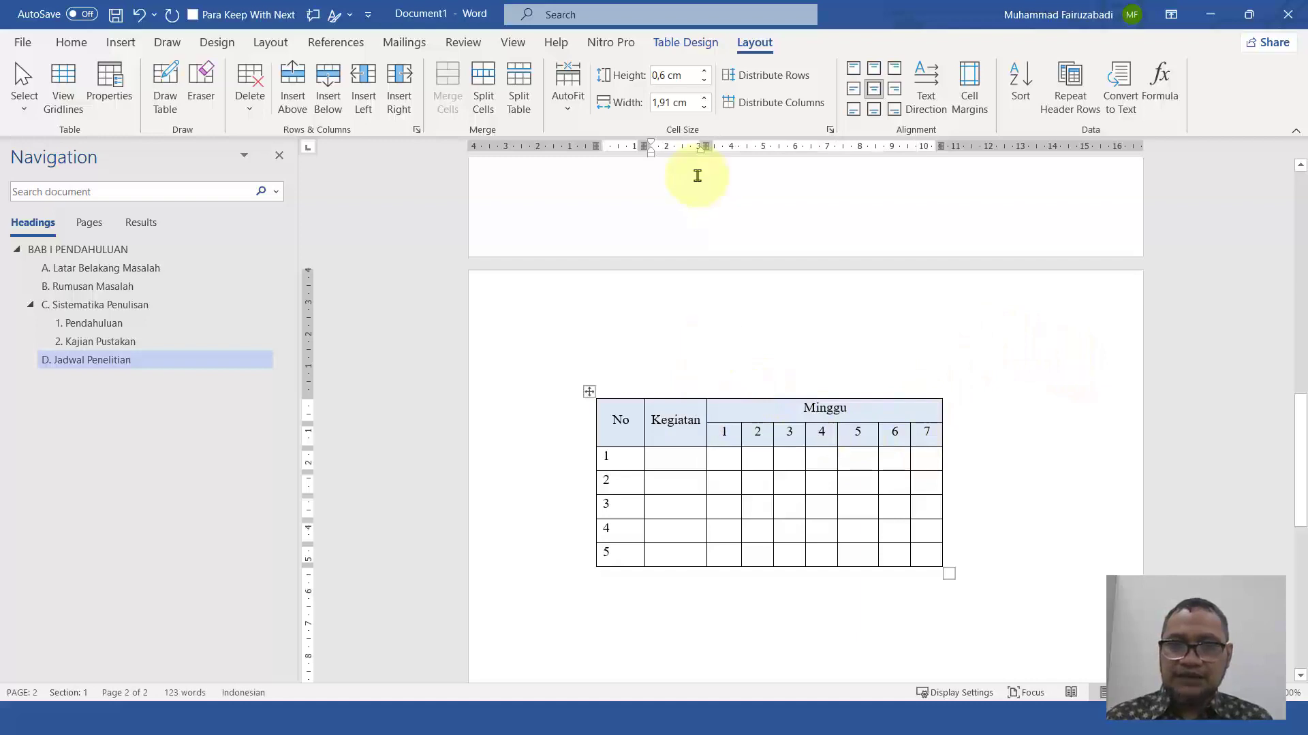
drag(705, 146, 795, 149)
scroll(820, 362, up, 2)
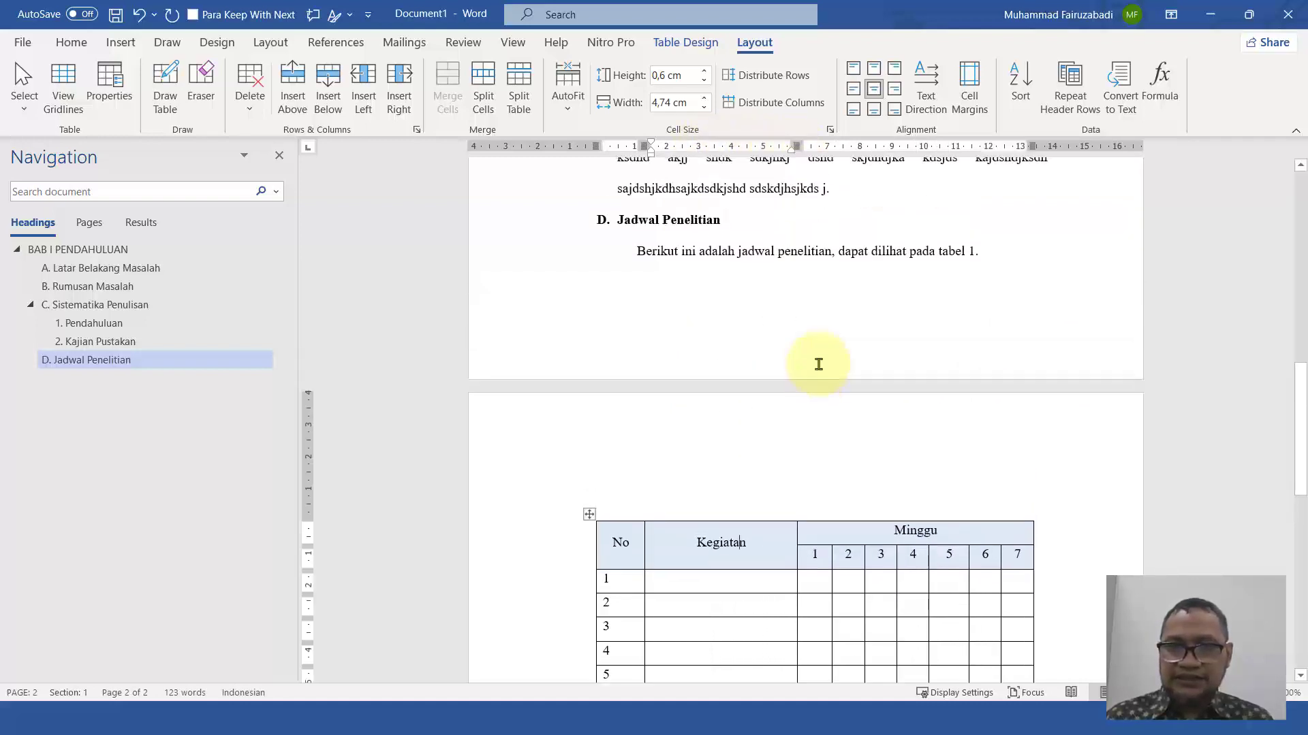
scroll(818, 361, down, 2)
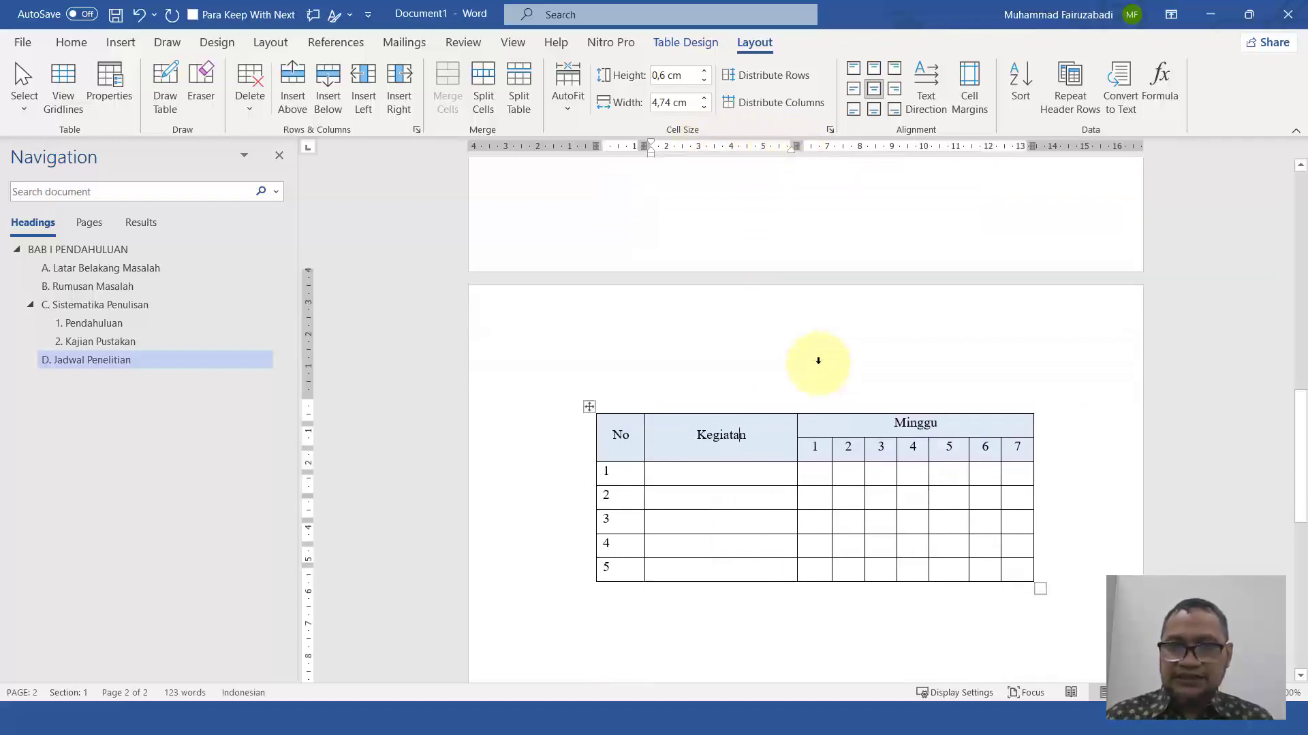
click(754, 466)
text(Kegiatan 1)
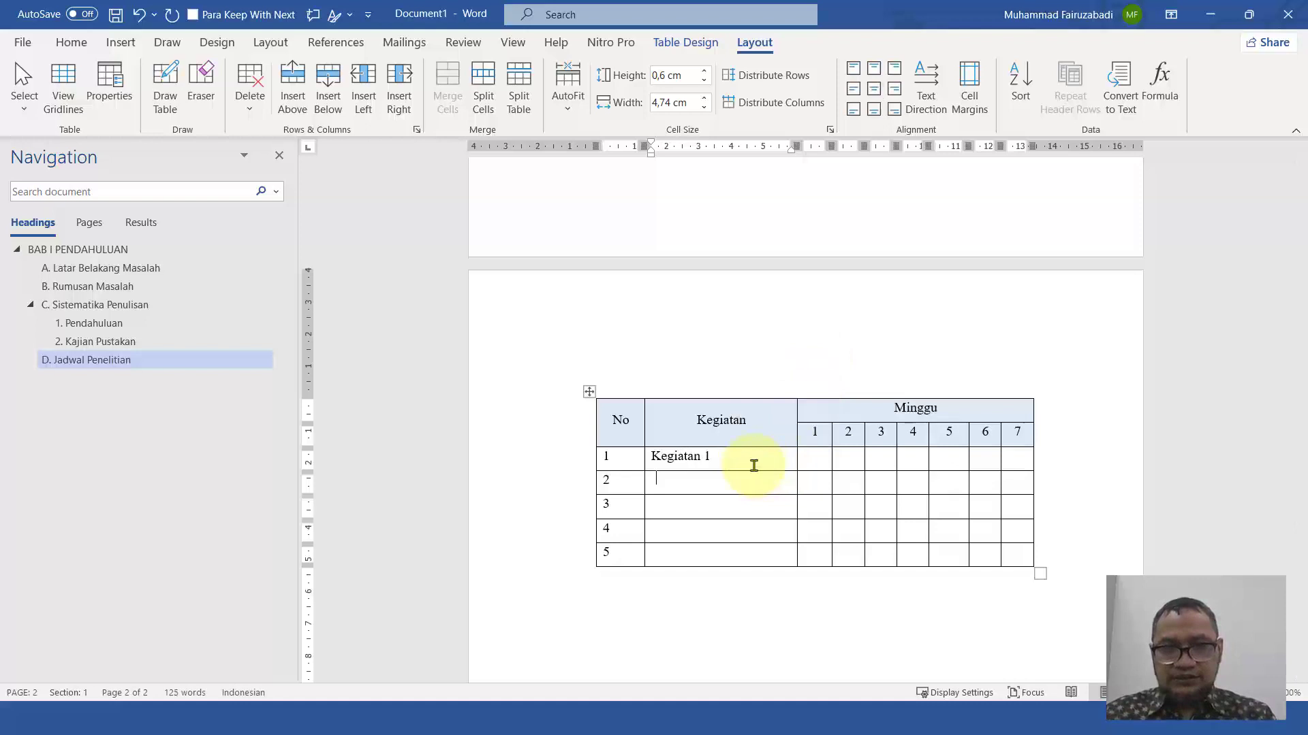
Try to fill the four empty cells below "Kegiatan 1" with a copy of its text
triple_click(754, 465)
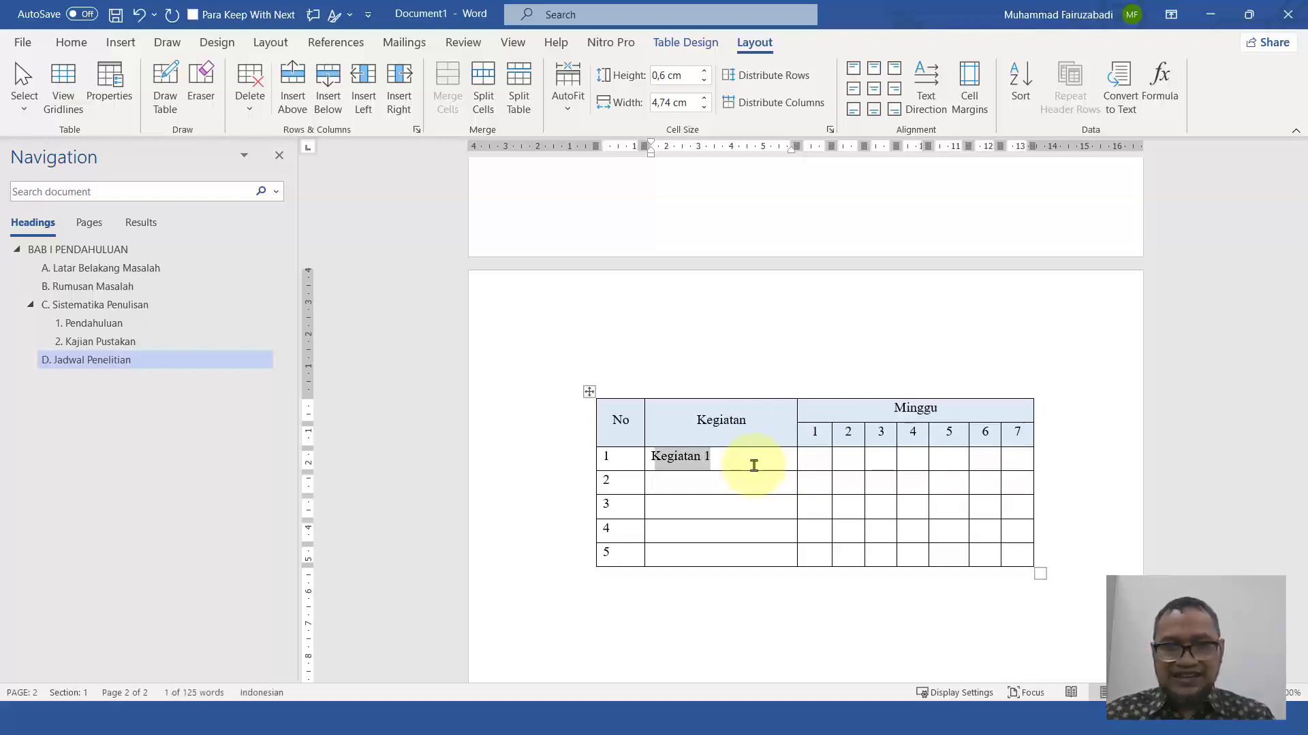
click(754, 466)
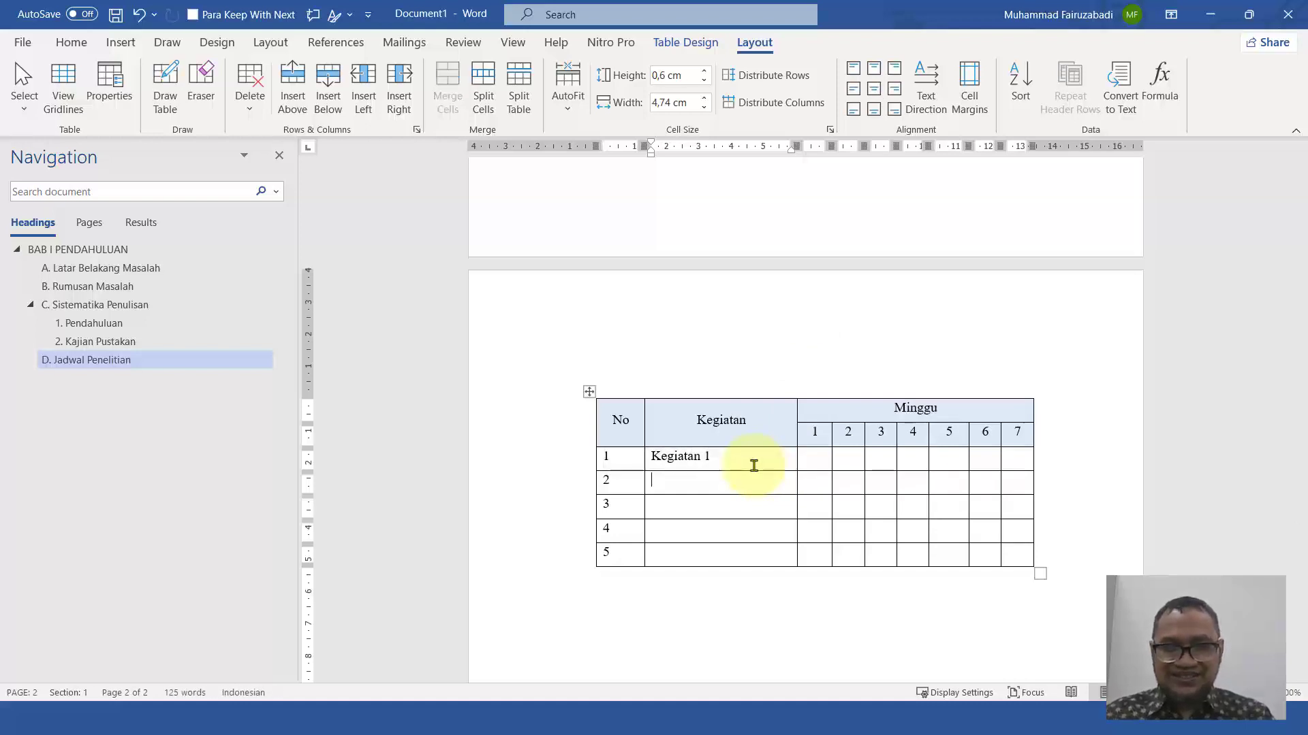
key(shift+Down)
key(shift+Down)
key(shift+Down)
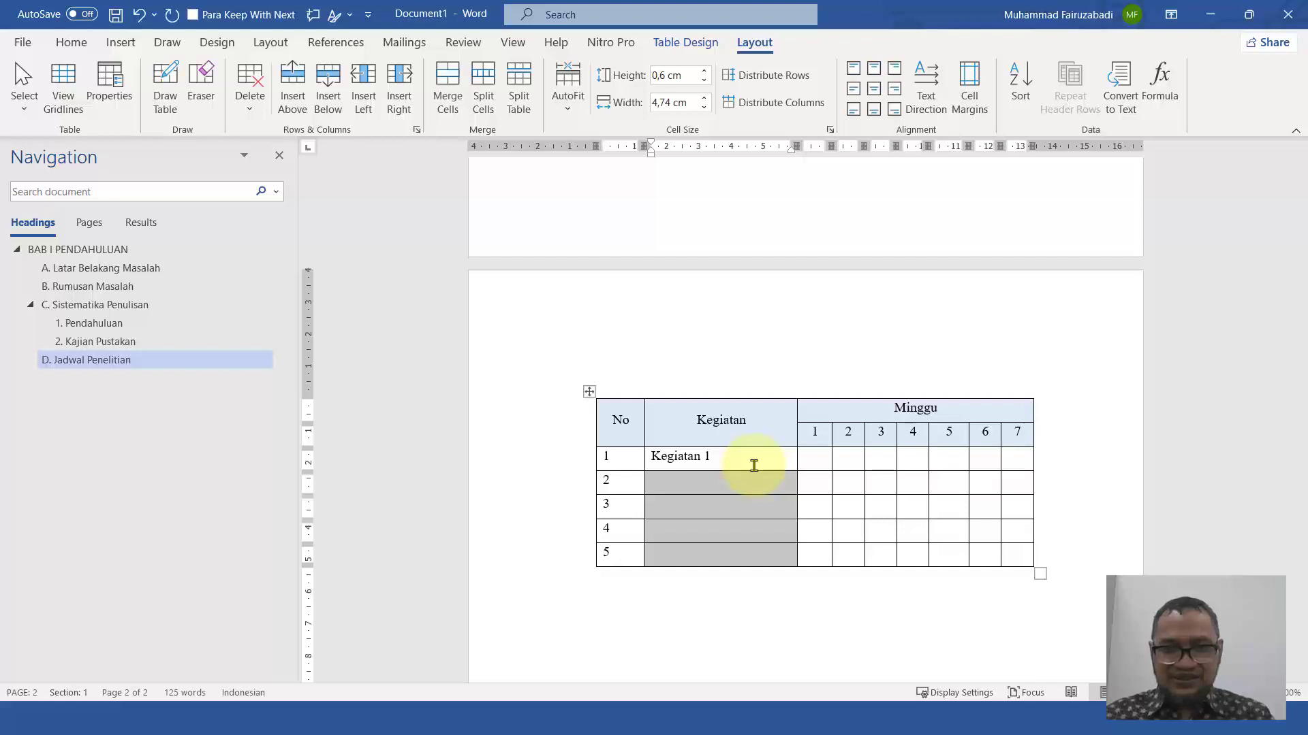
text(1)
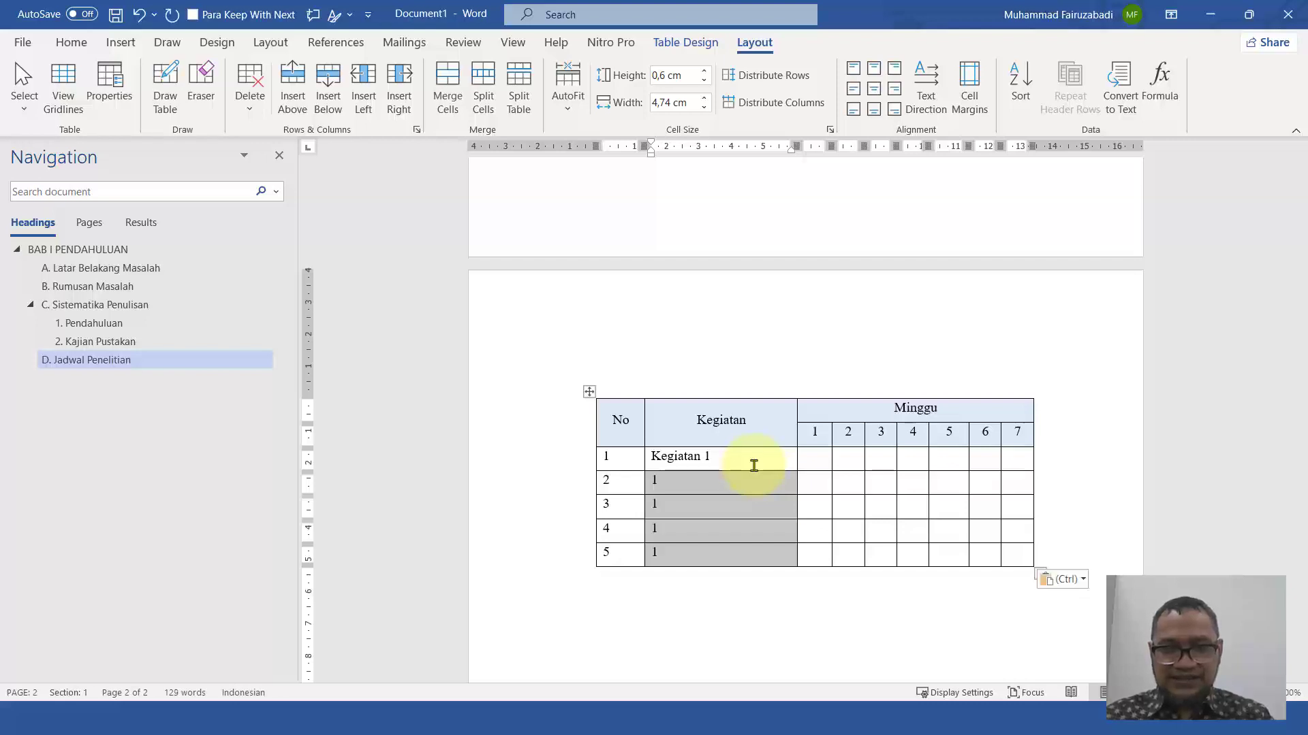
Copy the complete text "Kegiatan 1" and paste it over the four cells below it
key(Up)
key(ctrl+shift+Right)
key(ctrl+shift+Right)
key(ctrl+c)
key(Down)
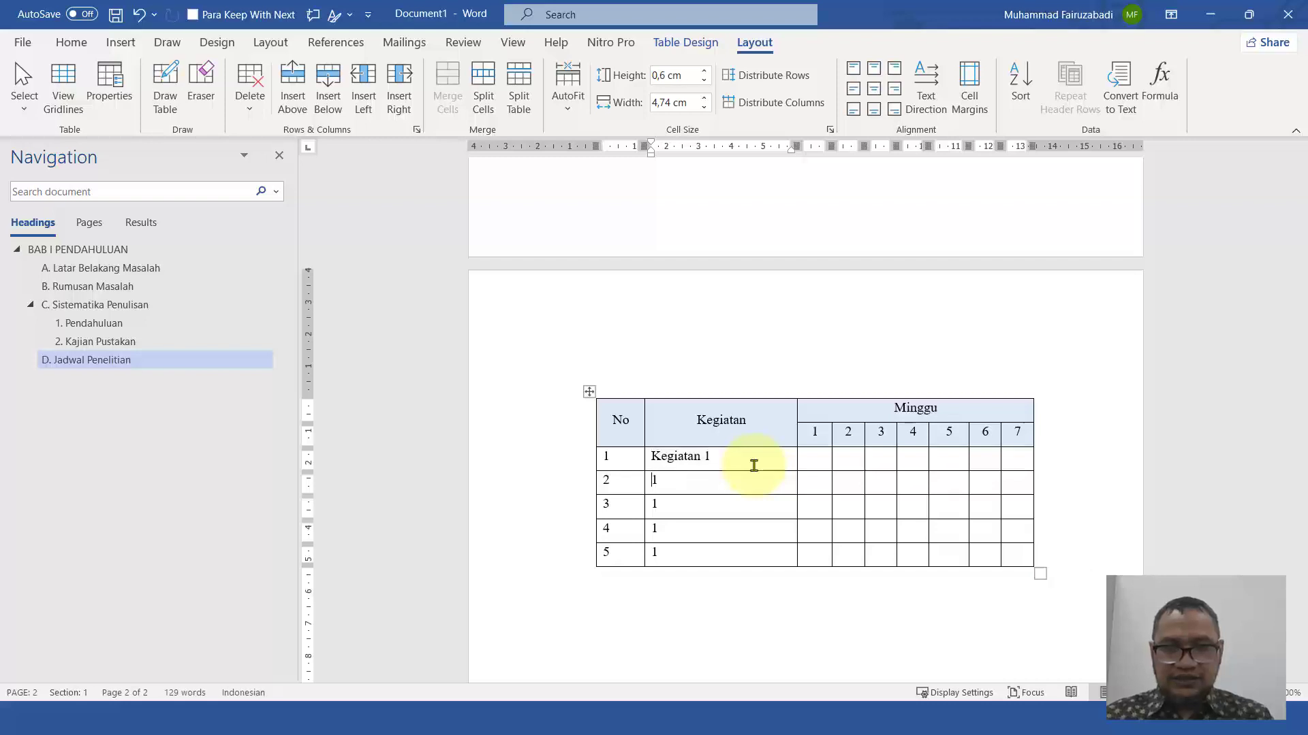
key(shift+Down)
key(shift+Down)
key(shift+Down)
key(ctrl+v)
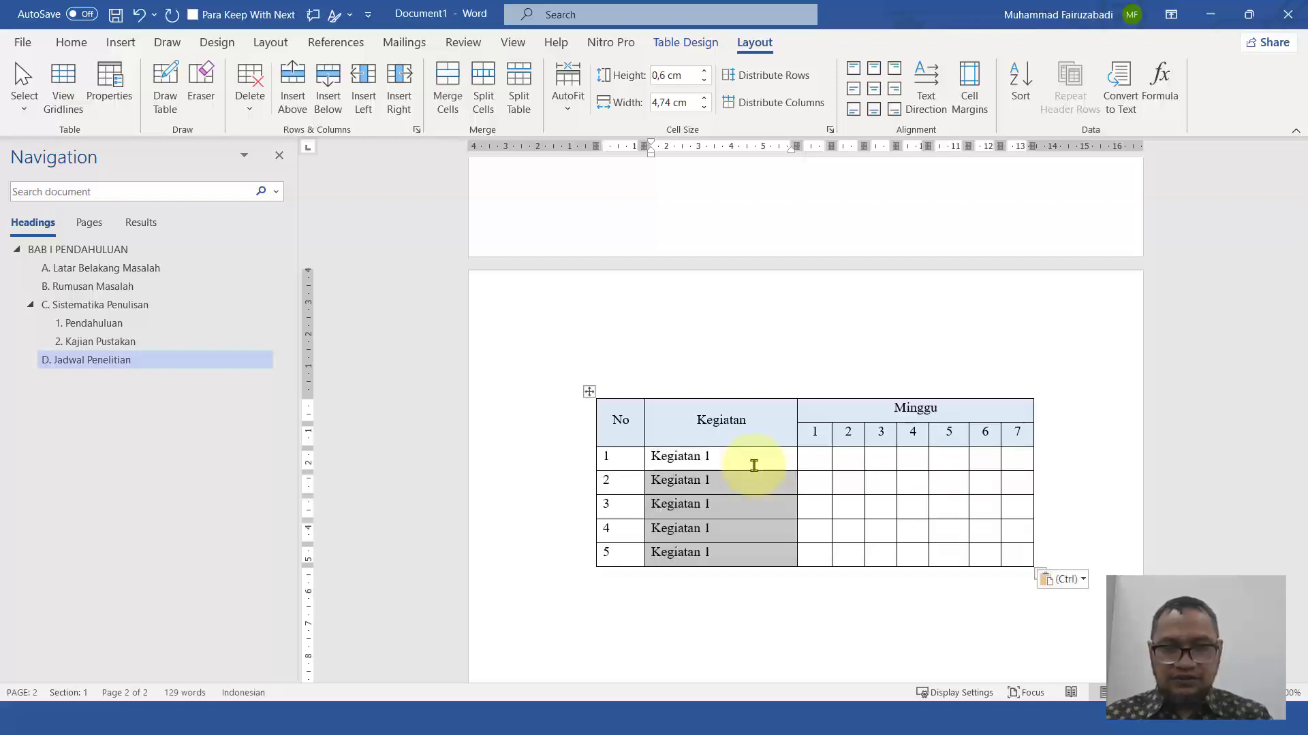
Change the four copied activity names to "Kegiatan 2", "Kegiatan 3", "Kegiatan 4" and "Kegiatan 5"
click(753, 486)
key(BackSpace)
text(2)
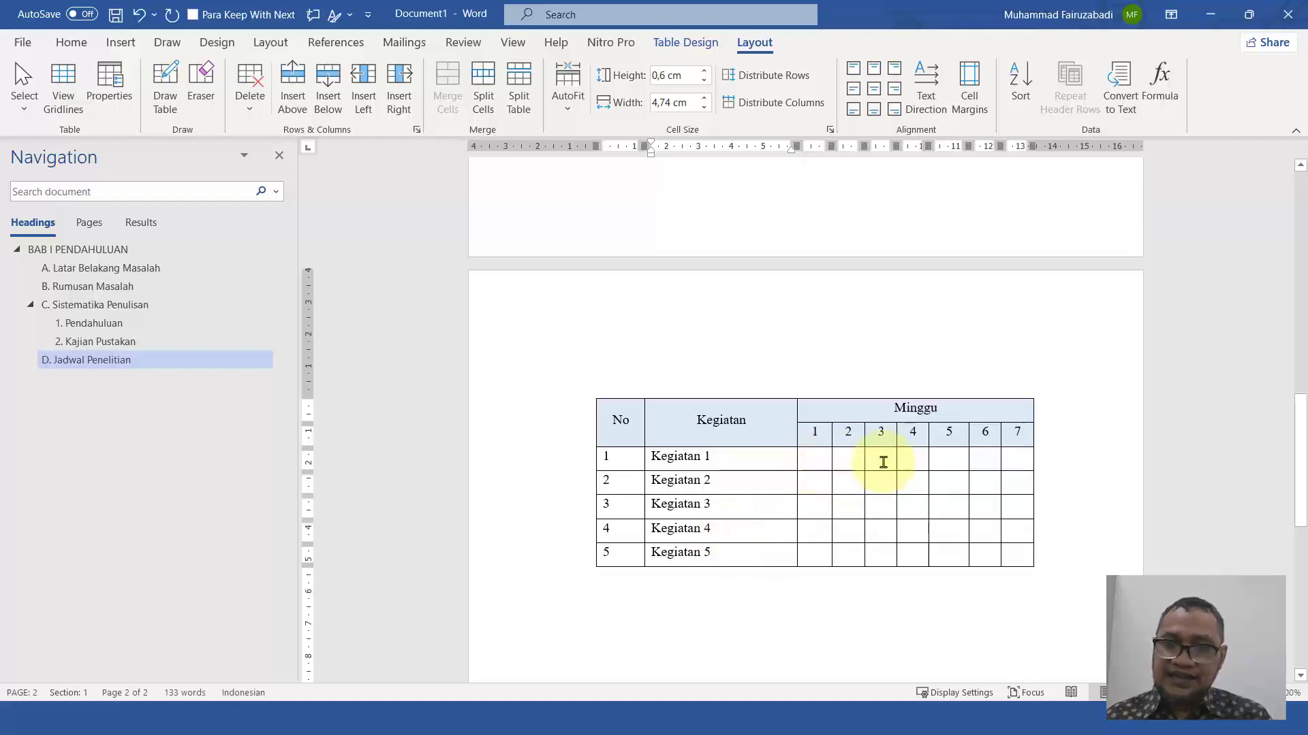
Shade the cells for weeks 1 to 3 in the "Kegiatan 1" row light green
drag(814, 460, 889, 463)
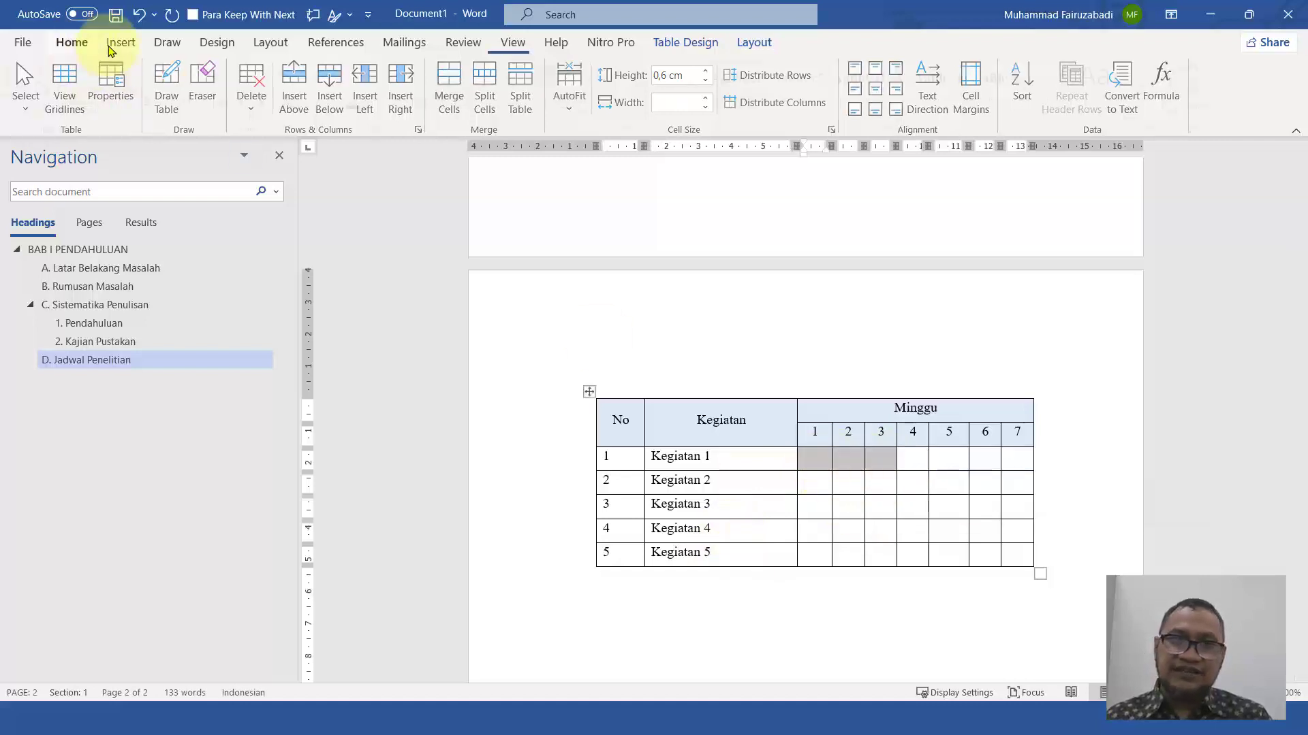
click(71, 42)
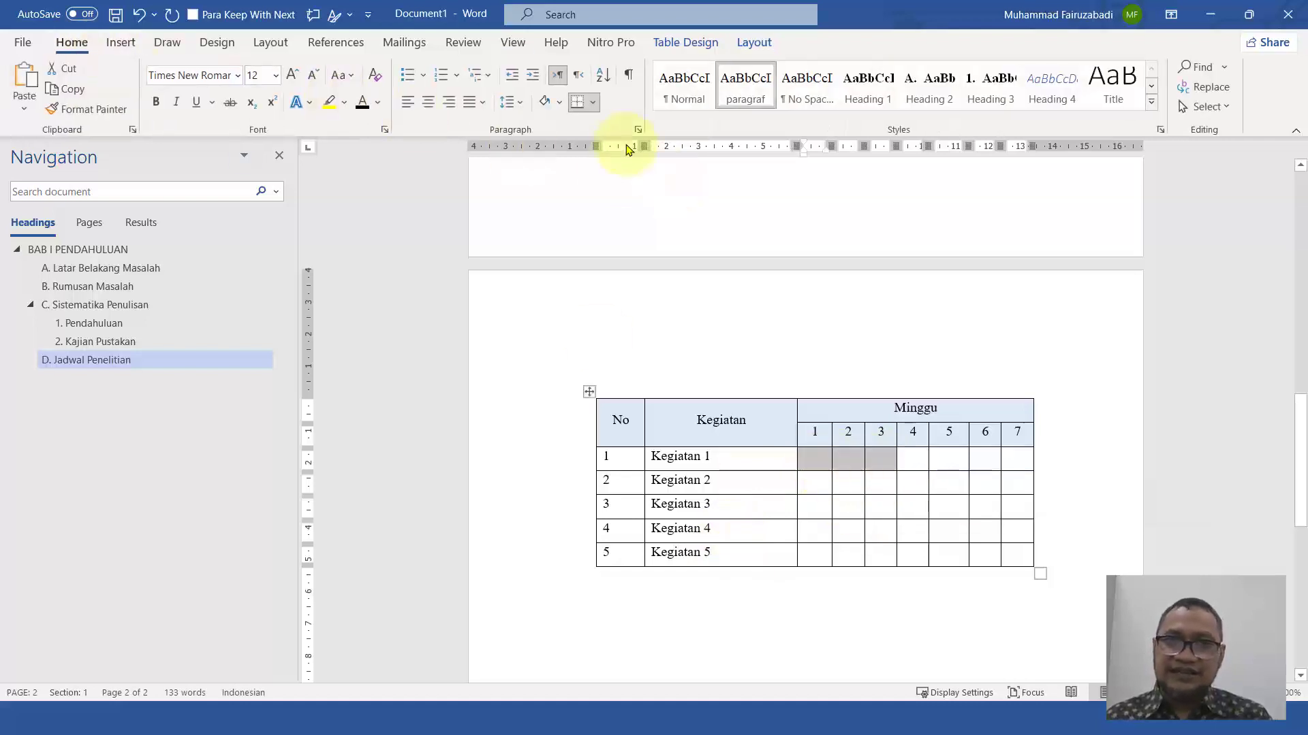
click(686, 43)
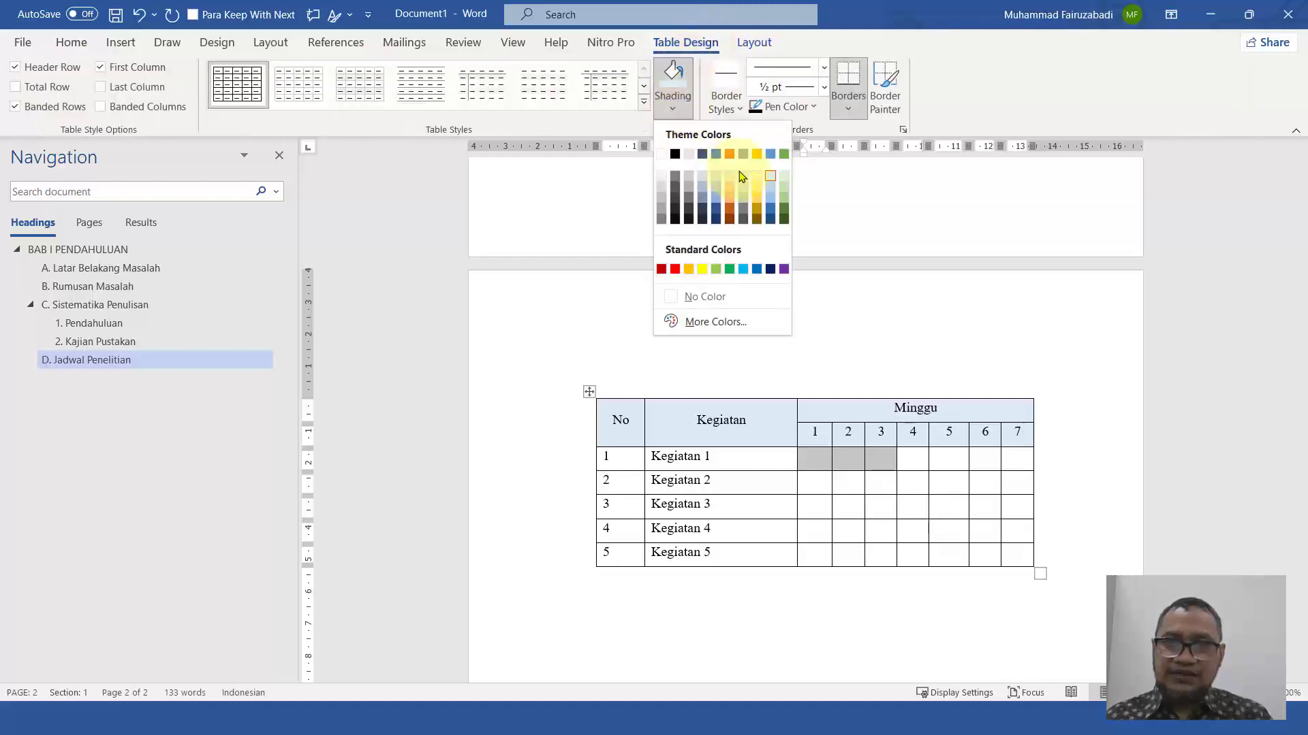
click(787, 187)
Apply the same light green shading to weeks 4 and 5 in the "Kegiatan 2" row
click(910, 482)
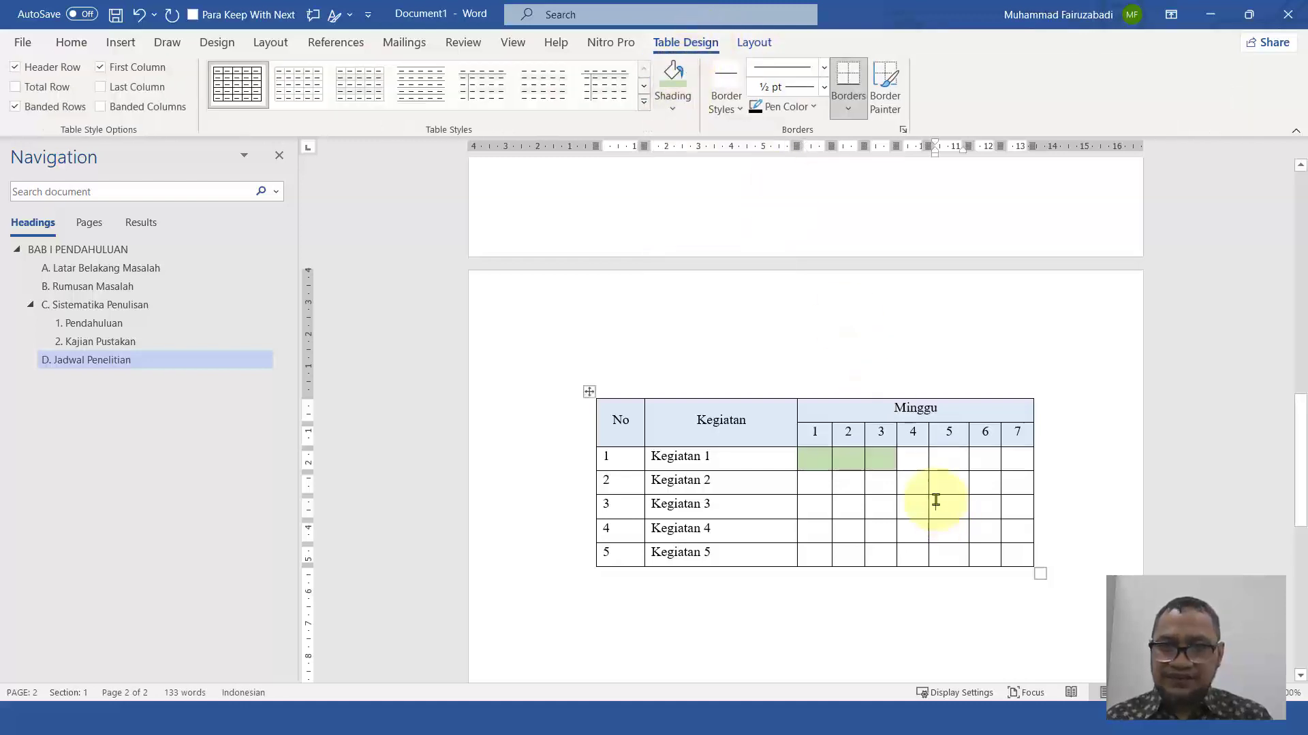
shift+click(956, 493)
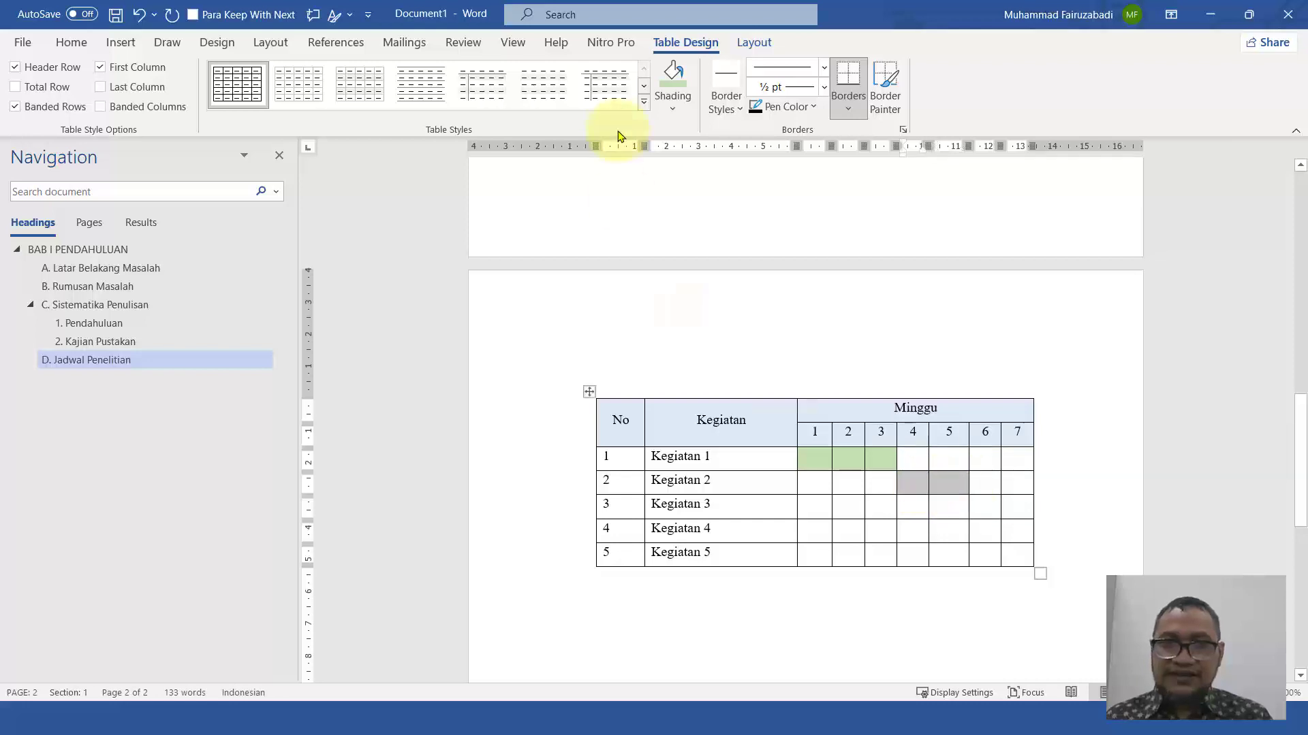
click(671, 78)
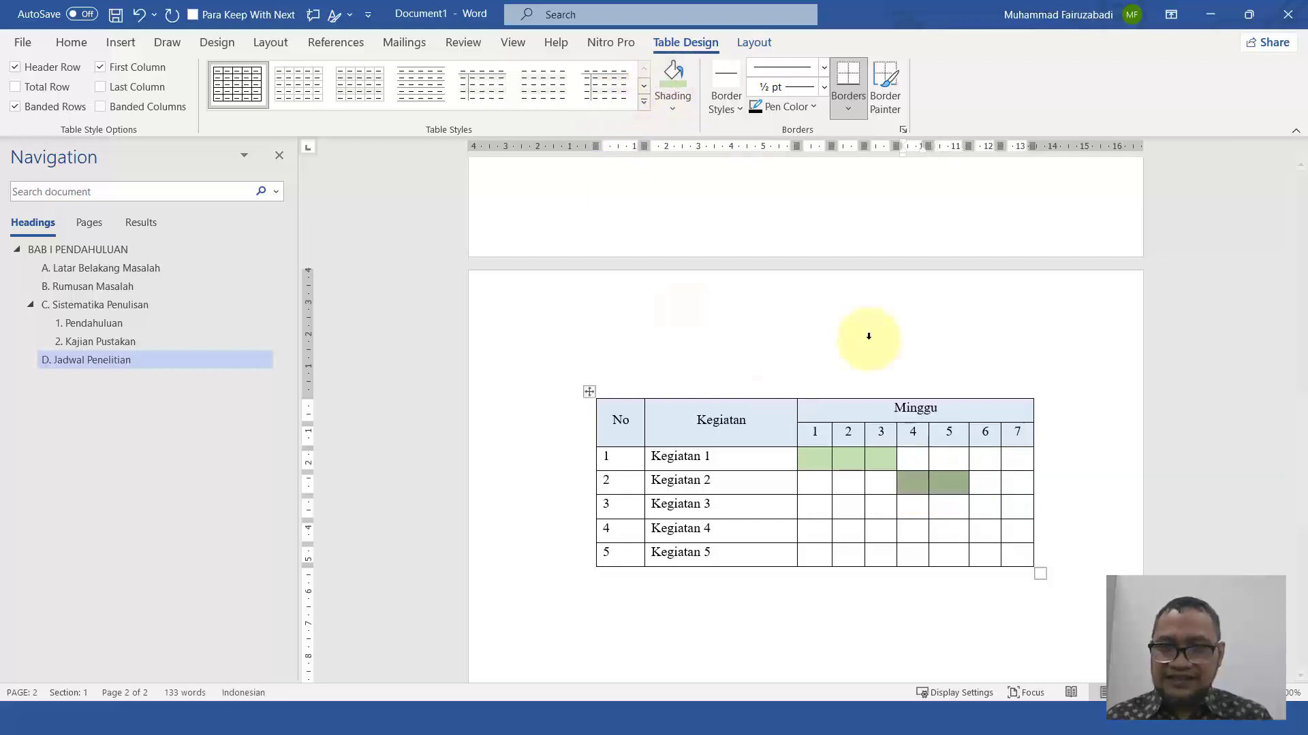
Shade week 6 of "Kegiatan 3" and "Kegiatan 4" and week 7 of "Kegiatan 5" in the same light green
click(985, 512)
shift+click(985, 529)
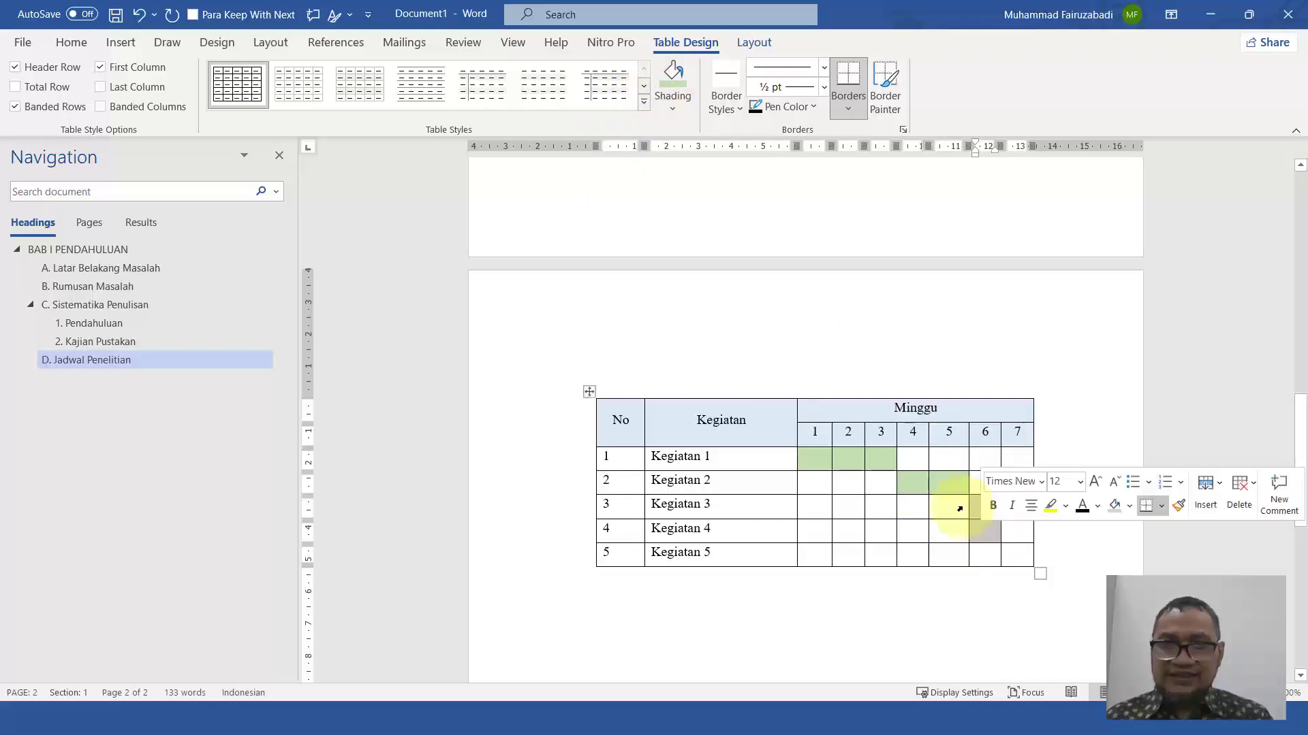
click(672, 88)
click(1017, 557)
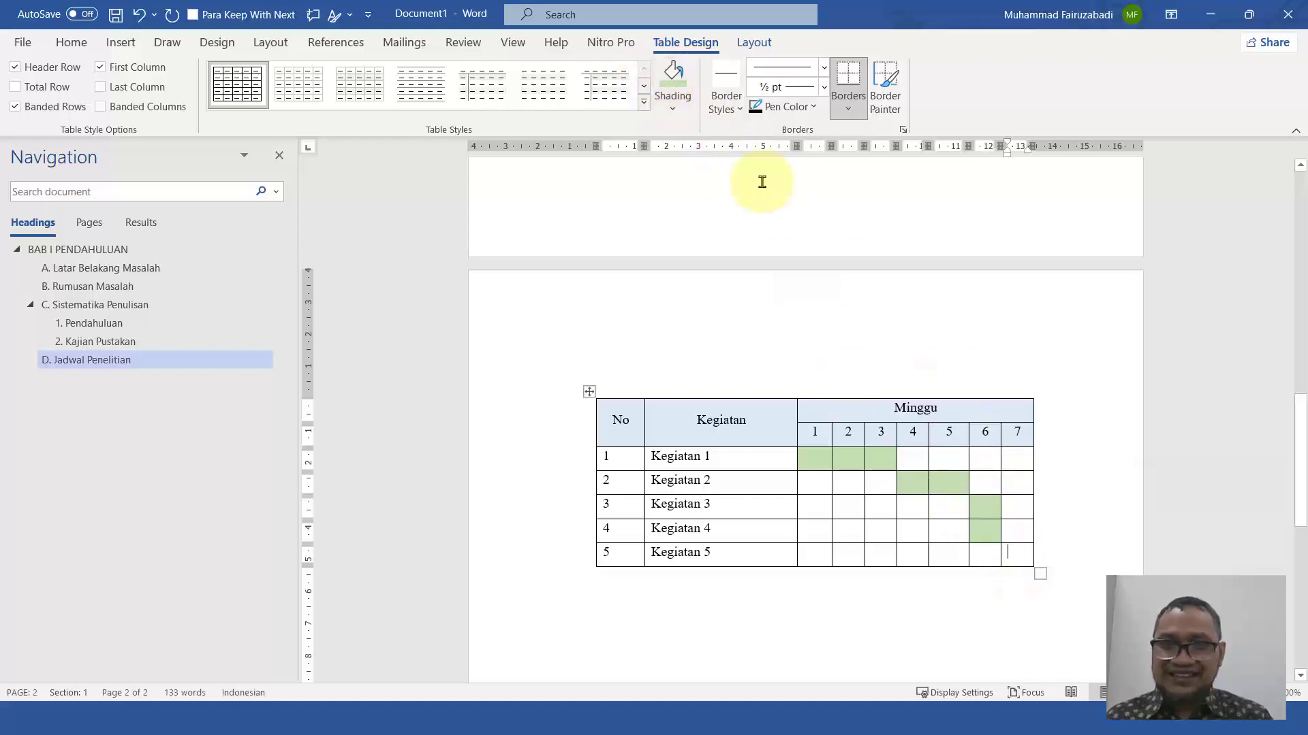
click(672, 86)
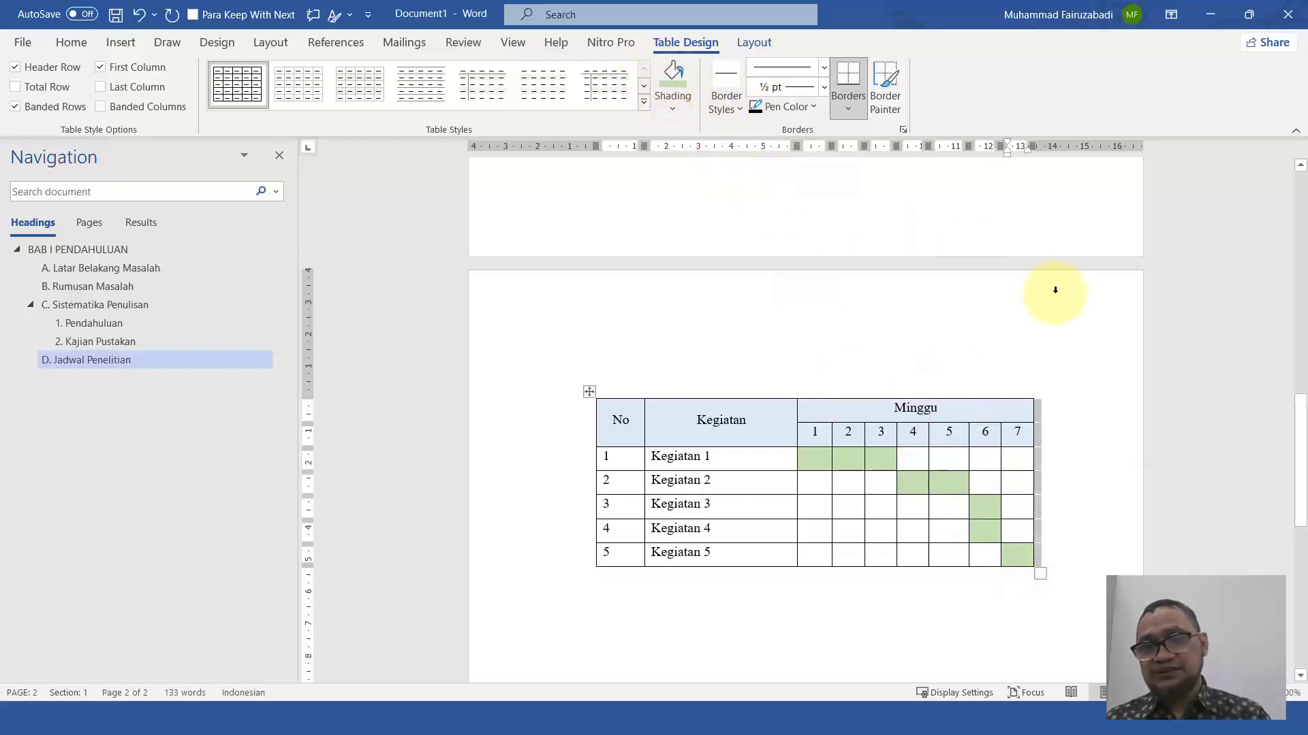
Insert the caption "Tabel 1. Jadwal Kegiatan" below the schedule table and delete it again
click(724, 436)
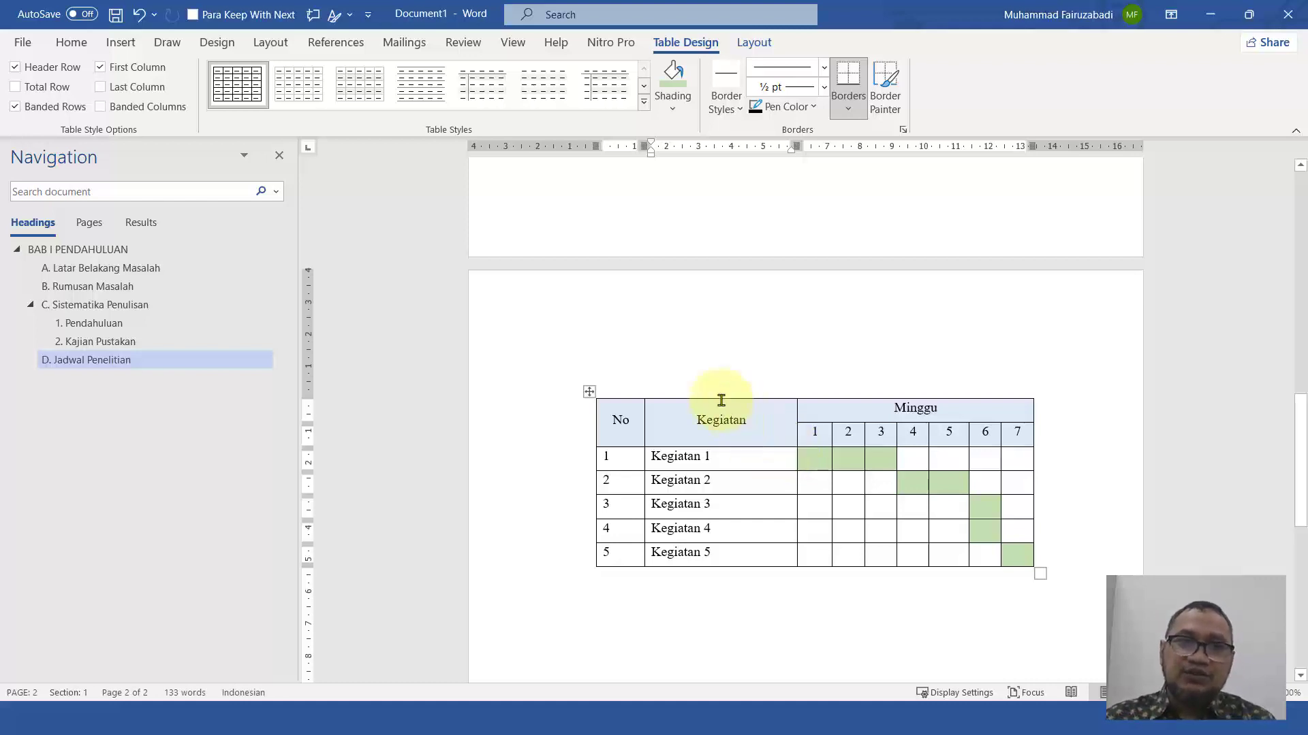
click(348, 44)
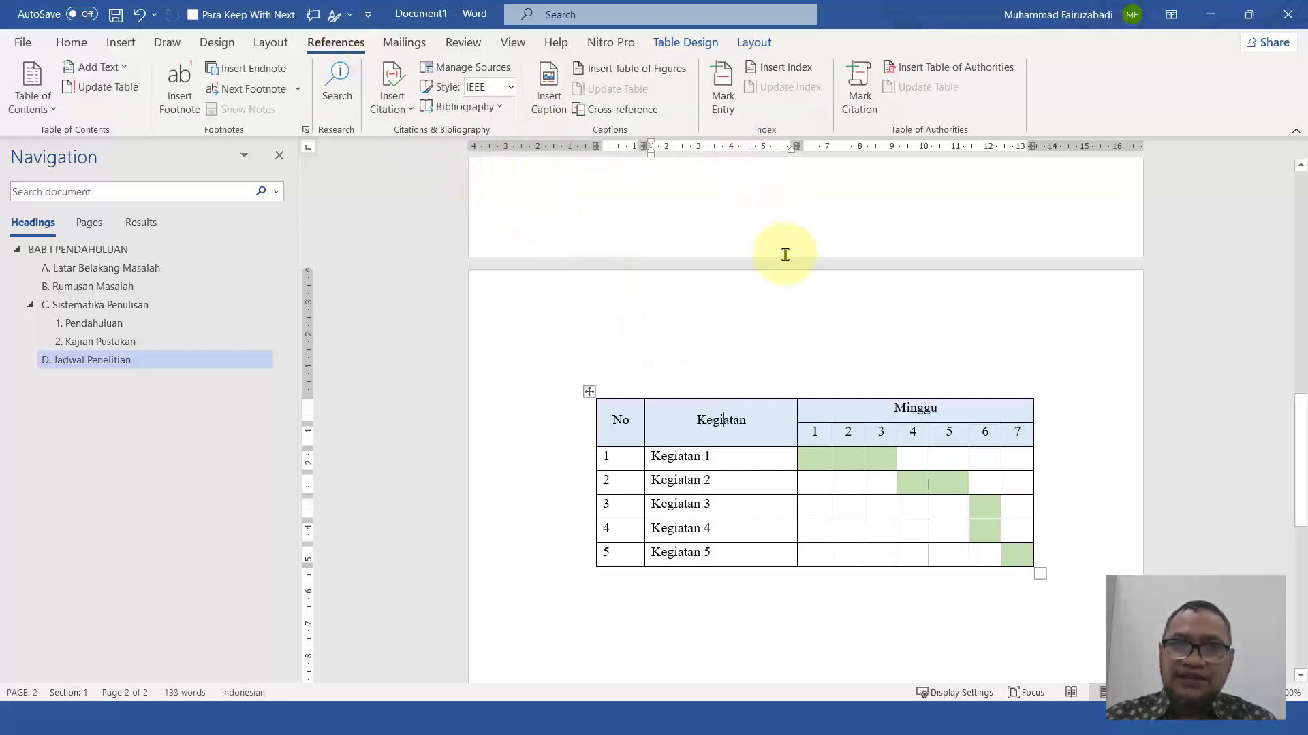
click(541, 92)
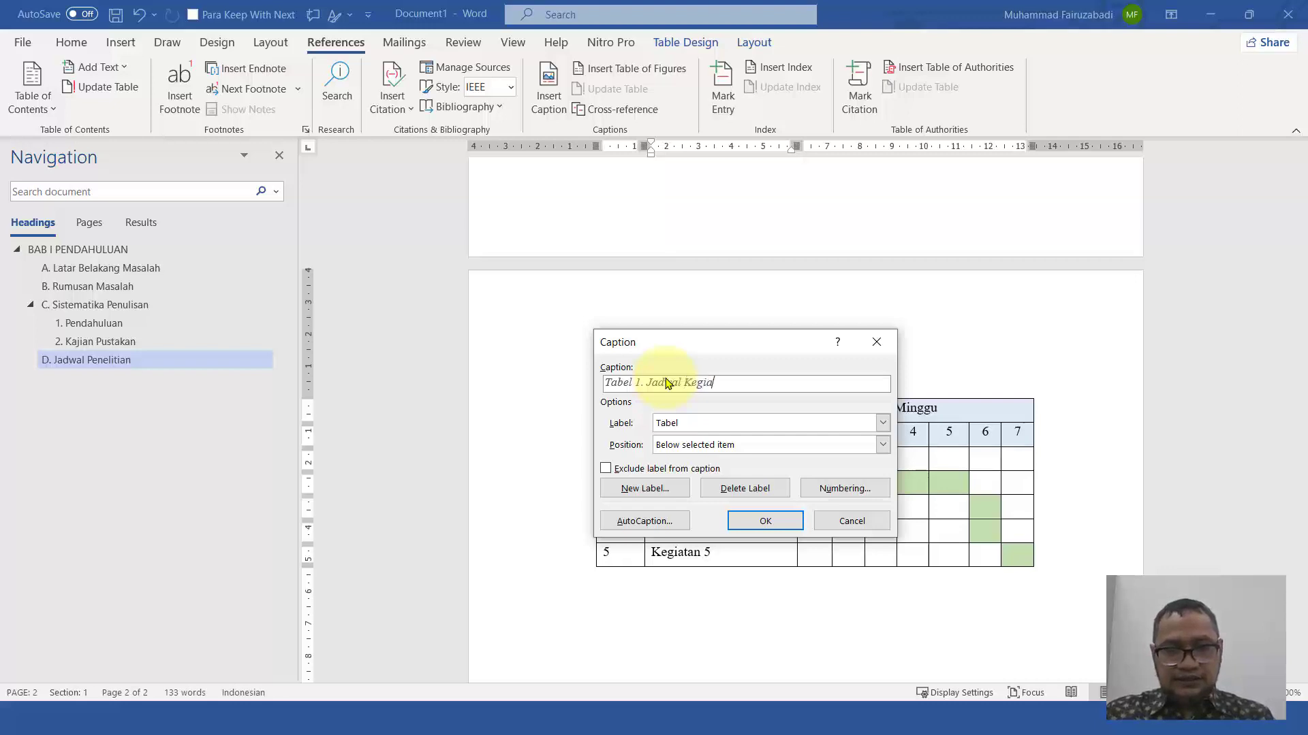
click(782, 523)
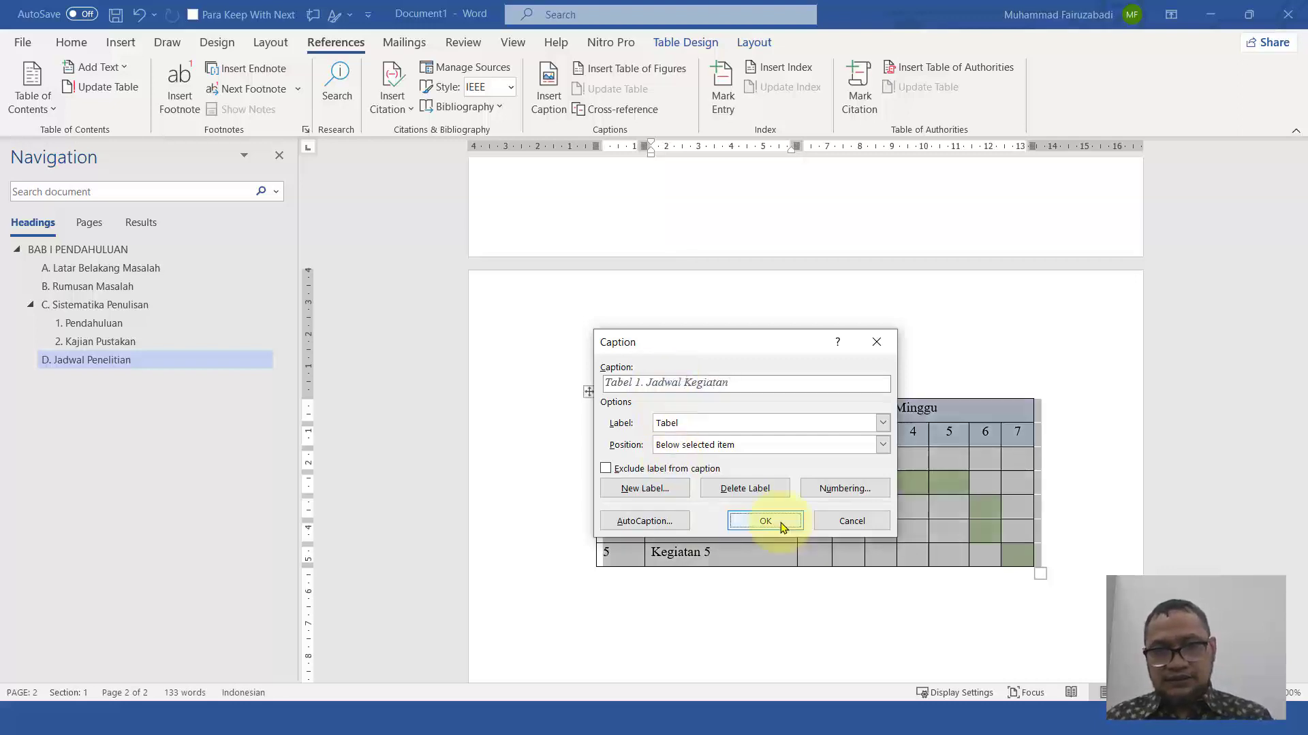
click(571, 584)
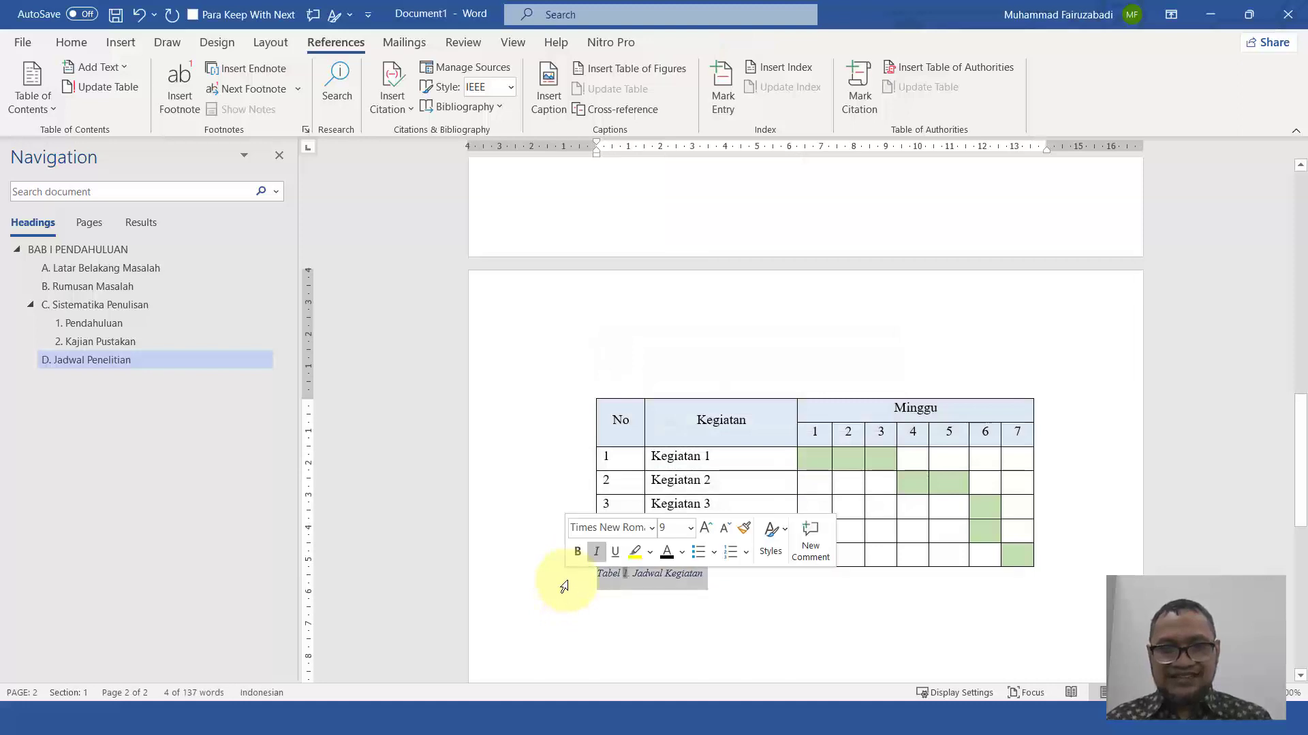
key(Delete)
Add an empty paragraph between the "Berikut ini adalah jadwal penelitian" sentence and the schedule table
scroll(793, 378, up, 3)
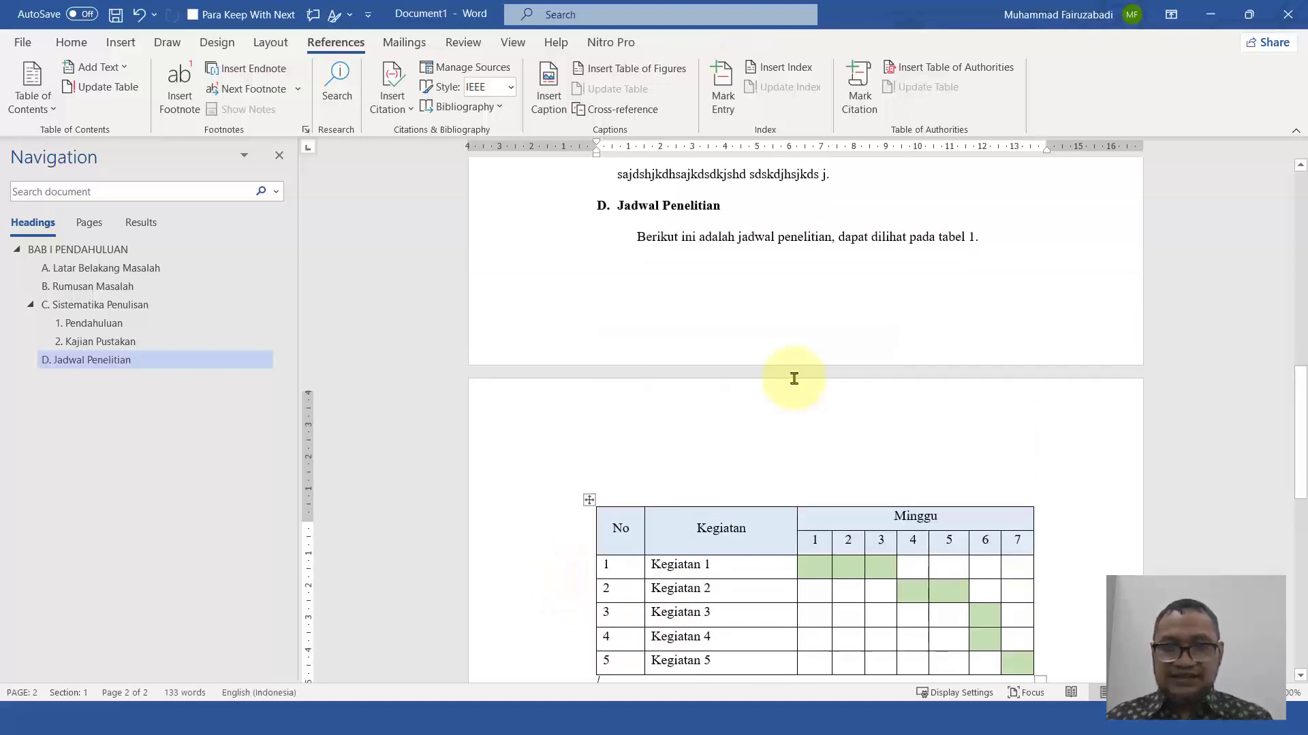
click(778, 296)
click(1034, 264)
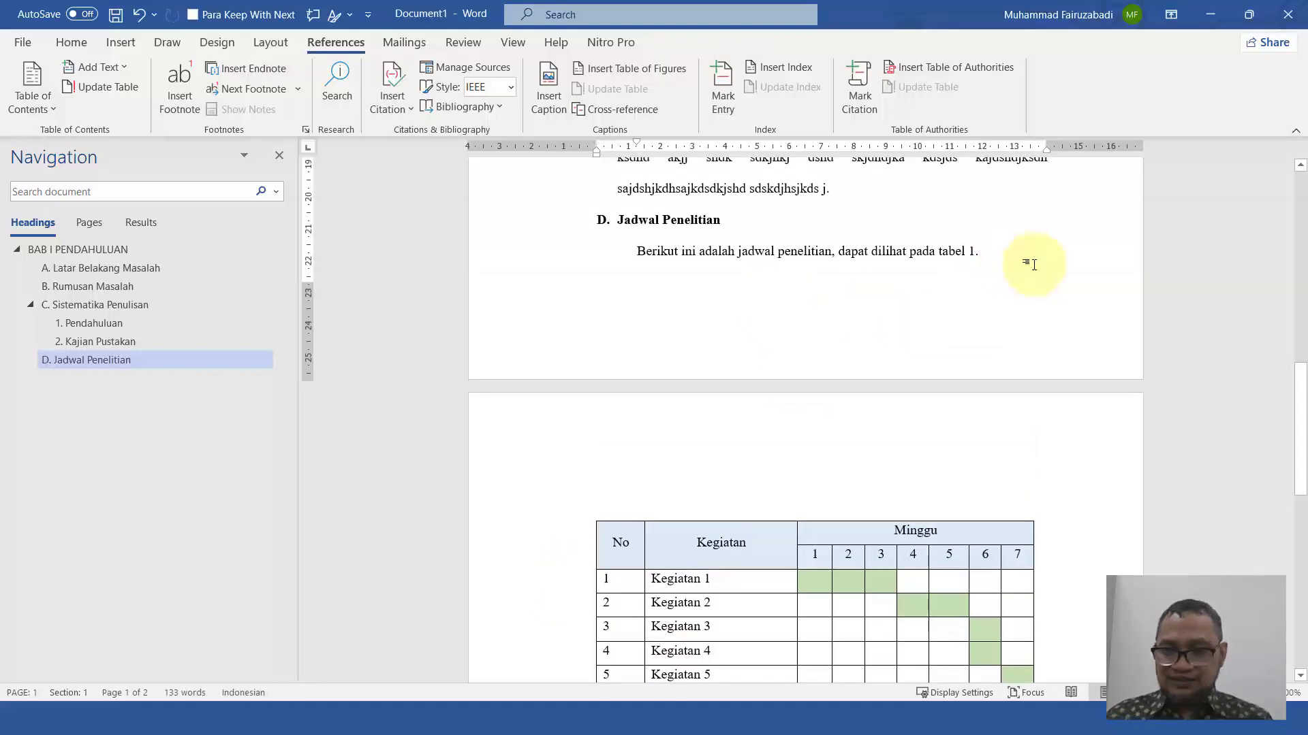
key(Return)
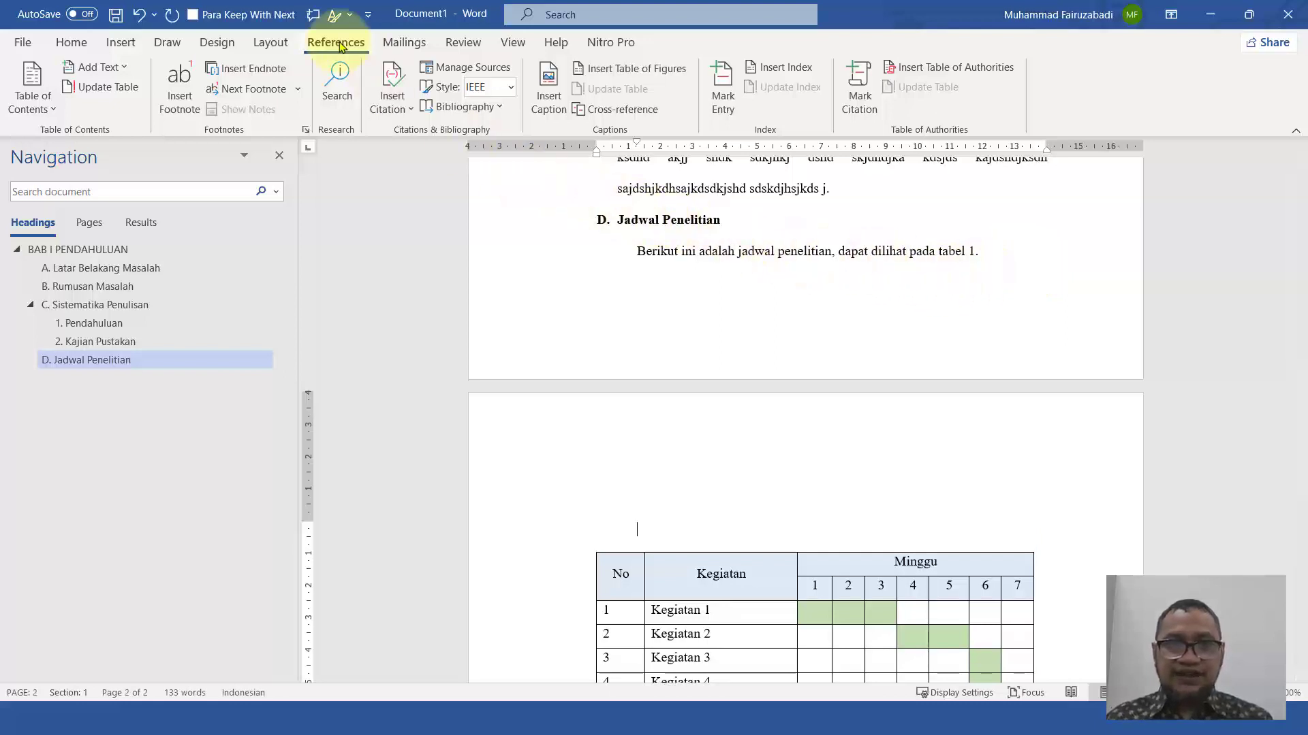
Start a caption on the empty line above the schedule table, keeping "Tabel" as its label
click(548, 95)
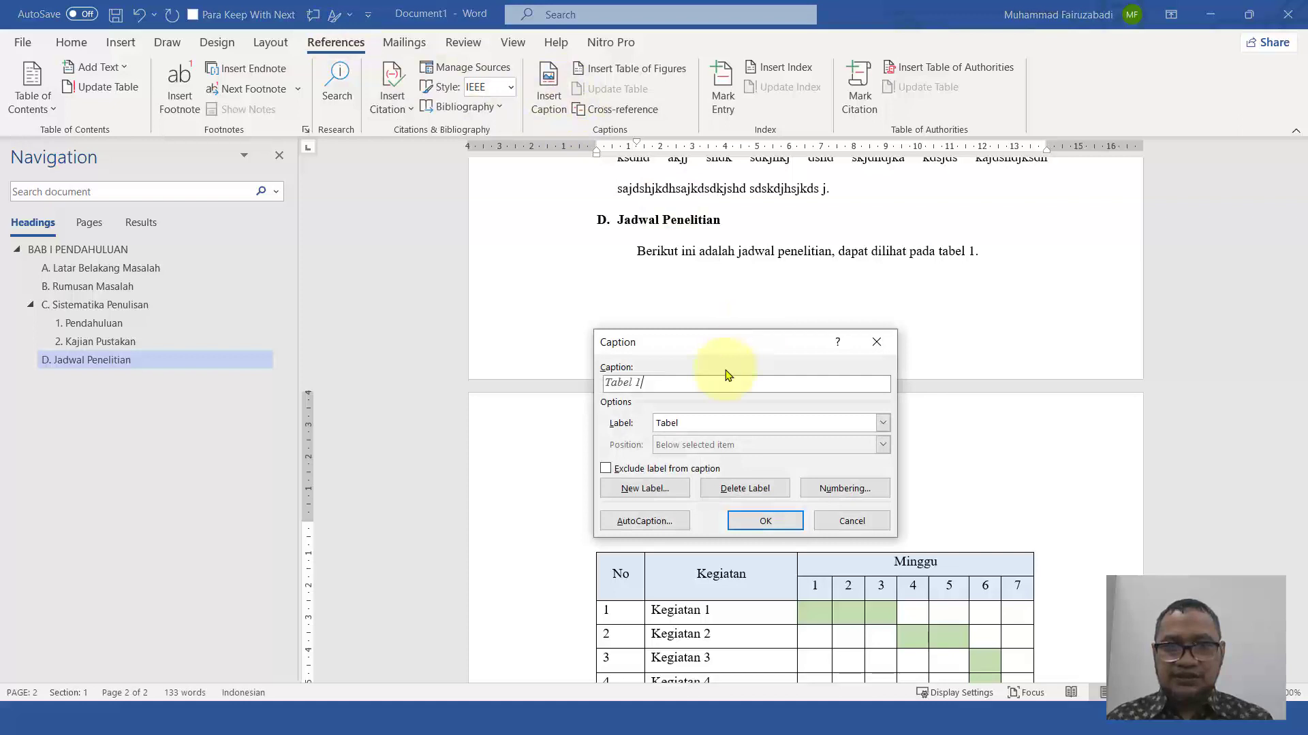
click(690, 424)
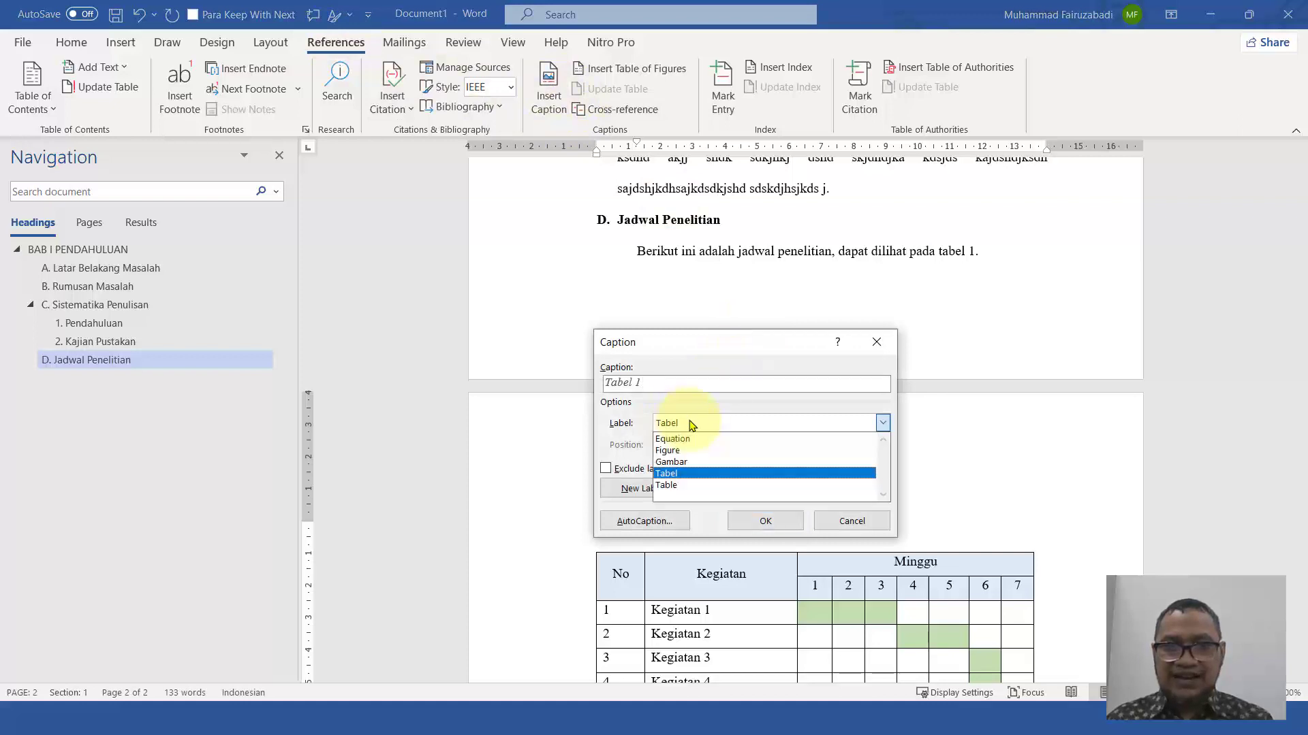
click(691, 424)
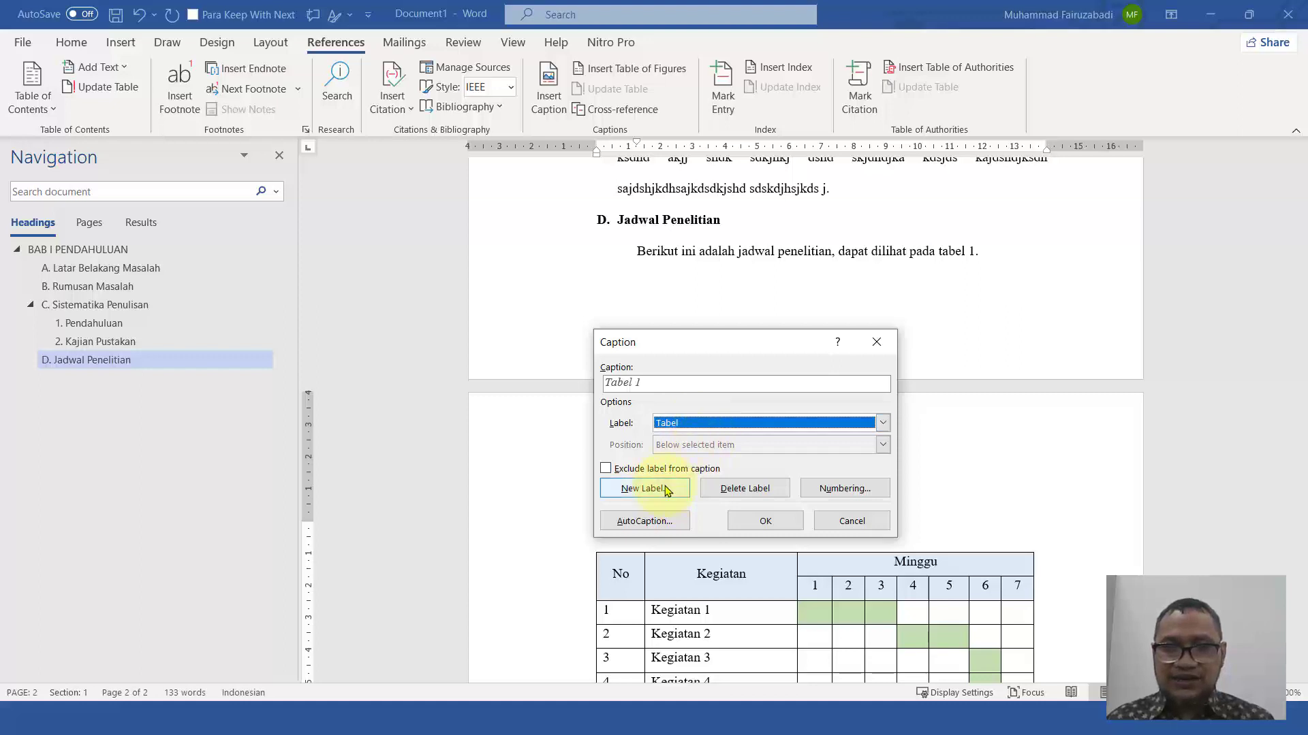
click(651, 488)
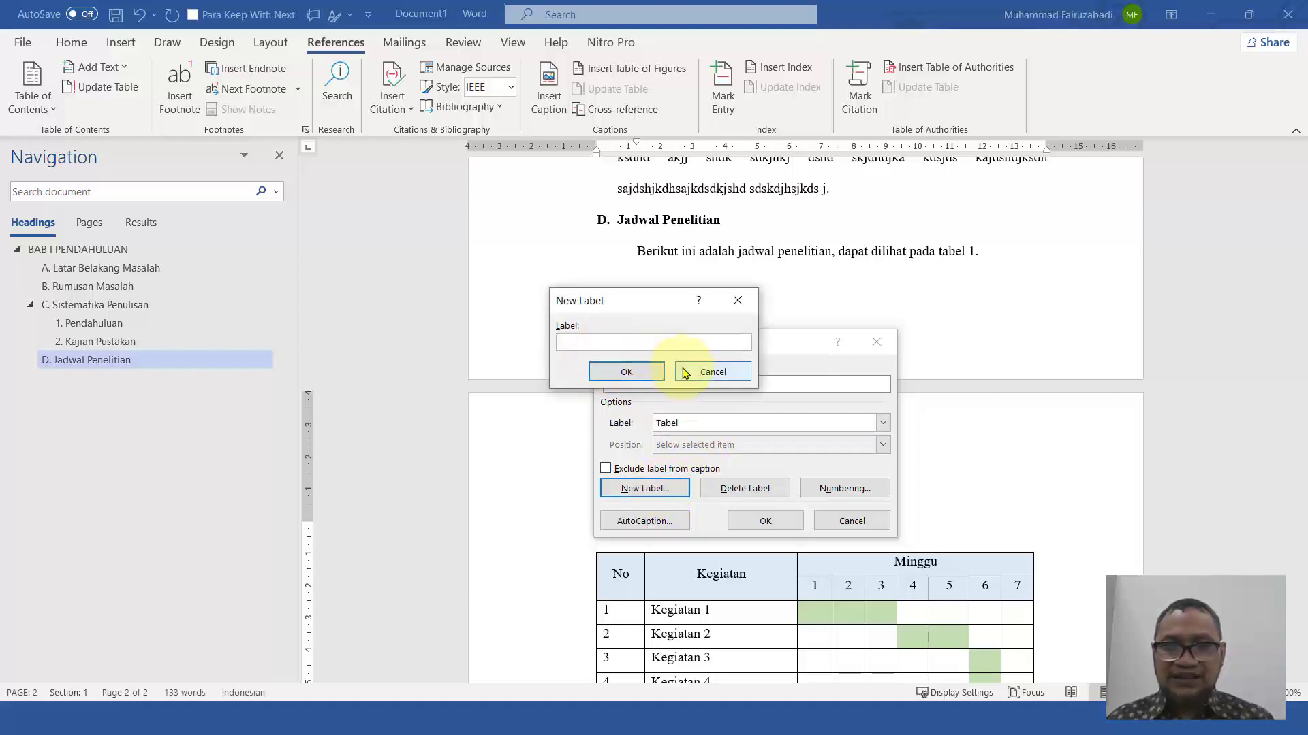
text(Ta)
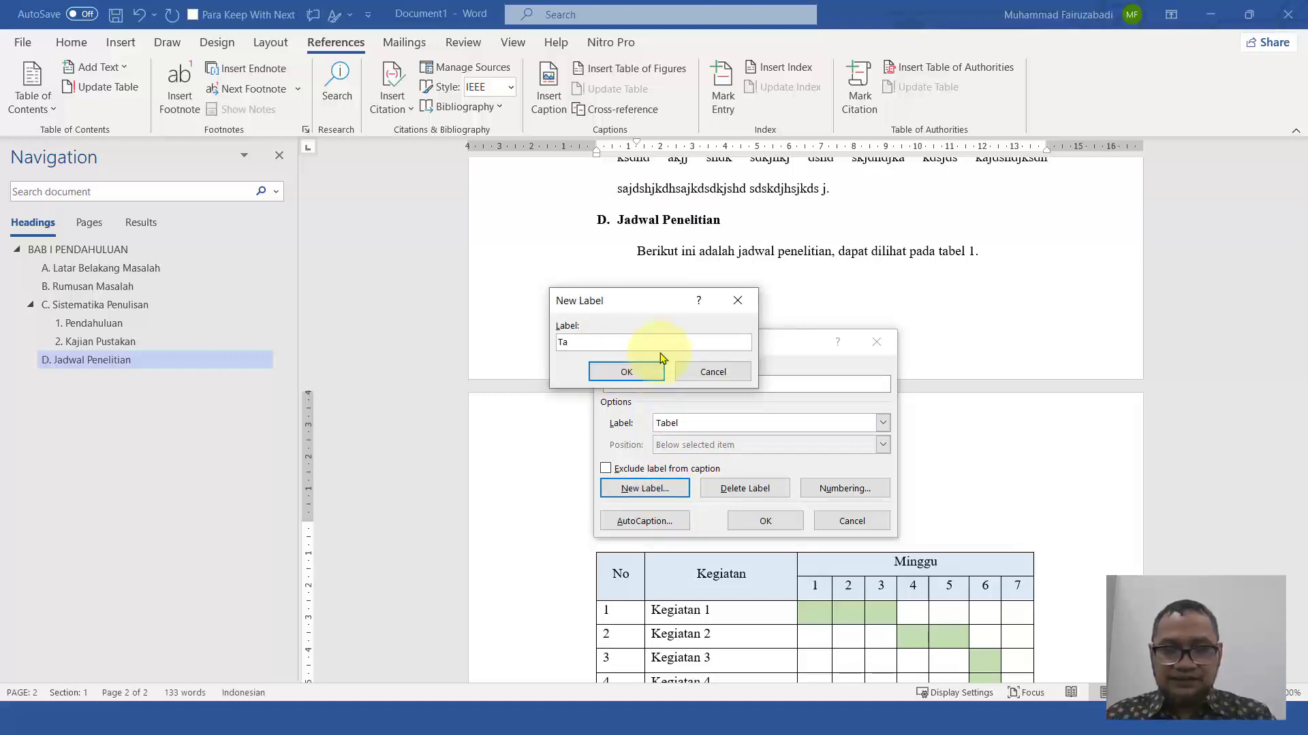
click(713, 372)
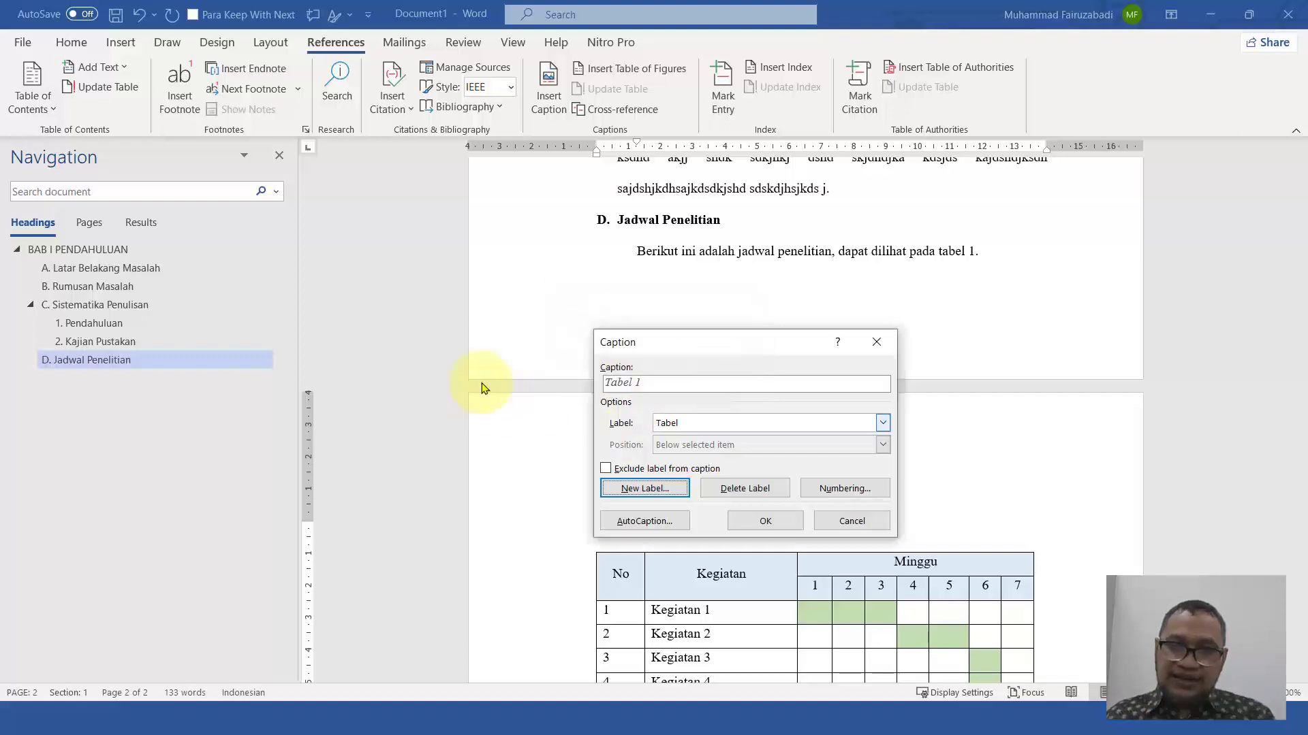
Complete the caption text as "Tabel 1. Jadwal Kegiatan" with the "Tabel" label and insert it above the table
click(698, 426)
click(705, 478)
click(699, 384)
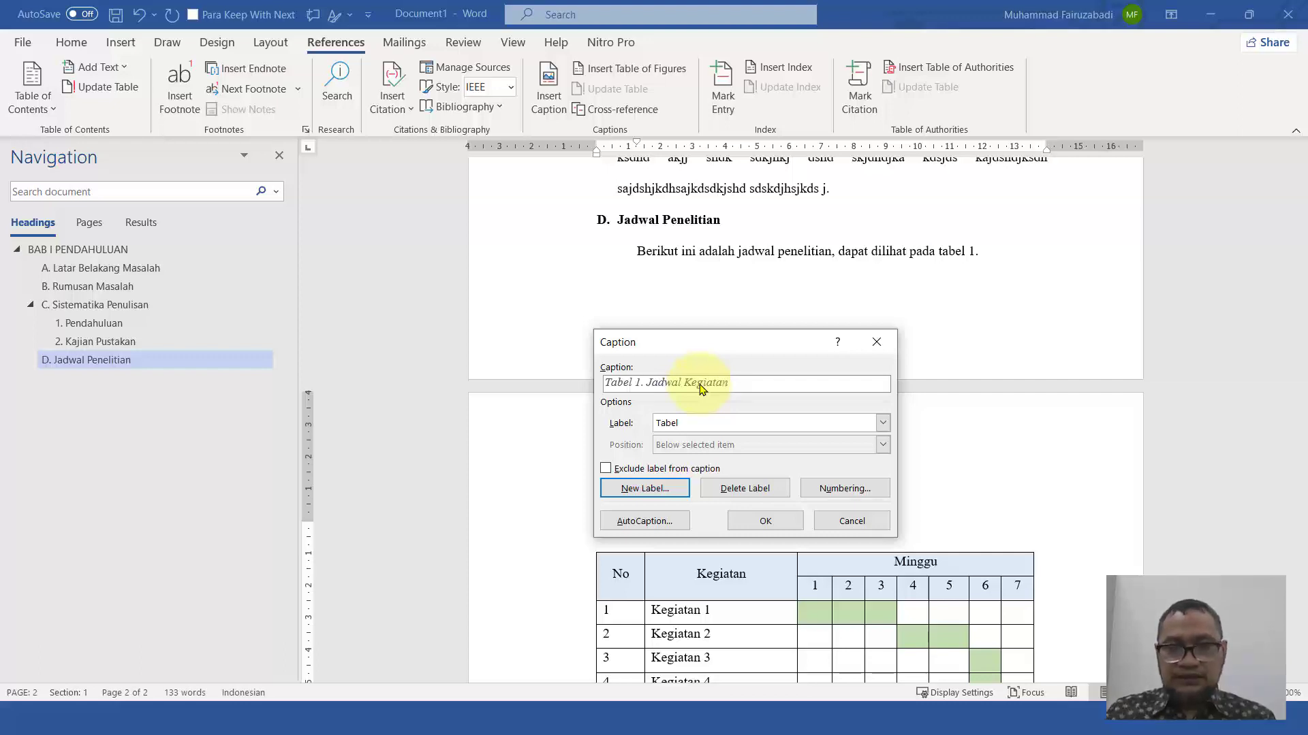
key(Return)
click(706, 373)
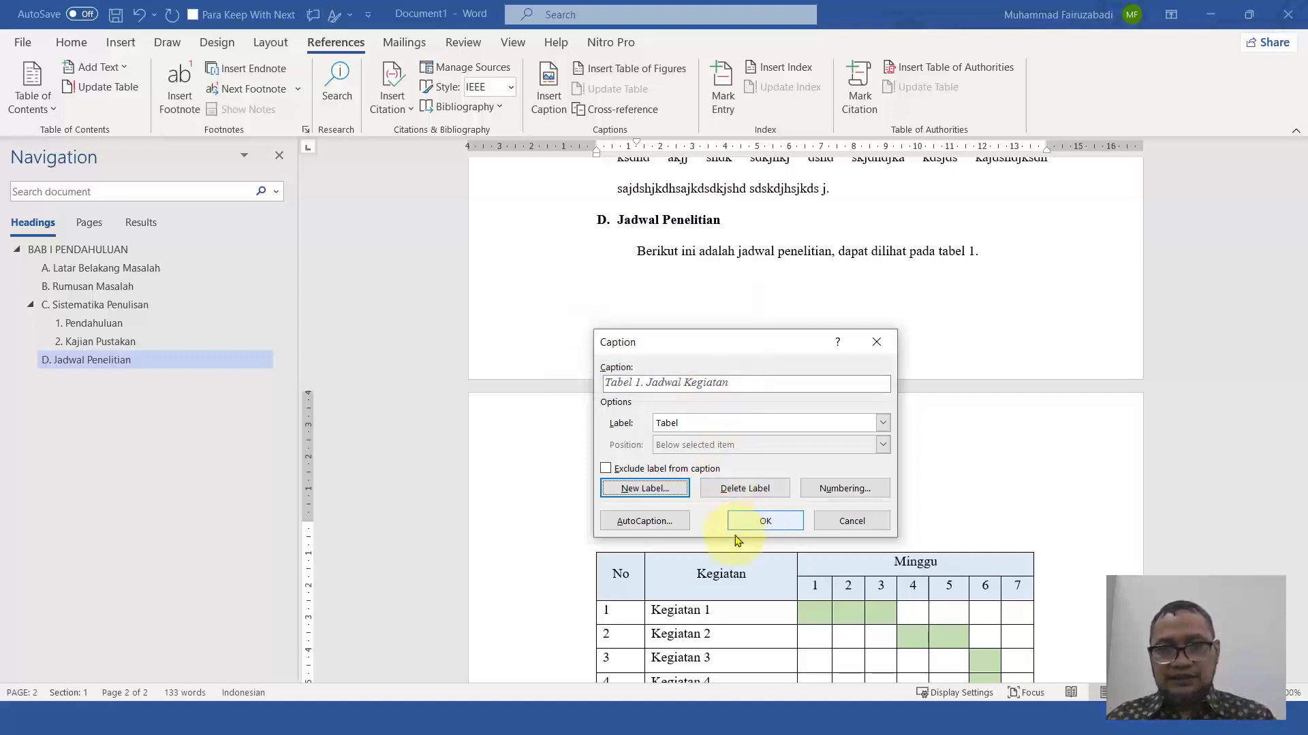
click(761, 522)
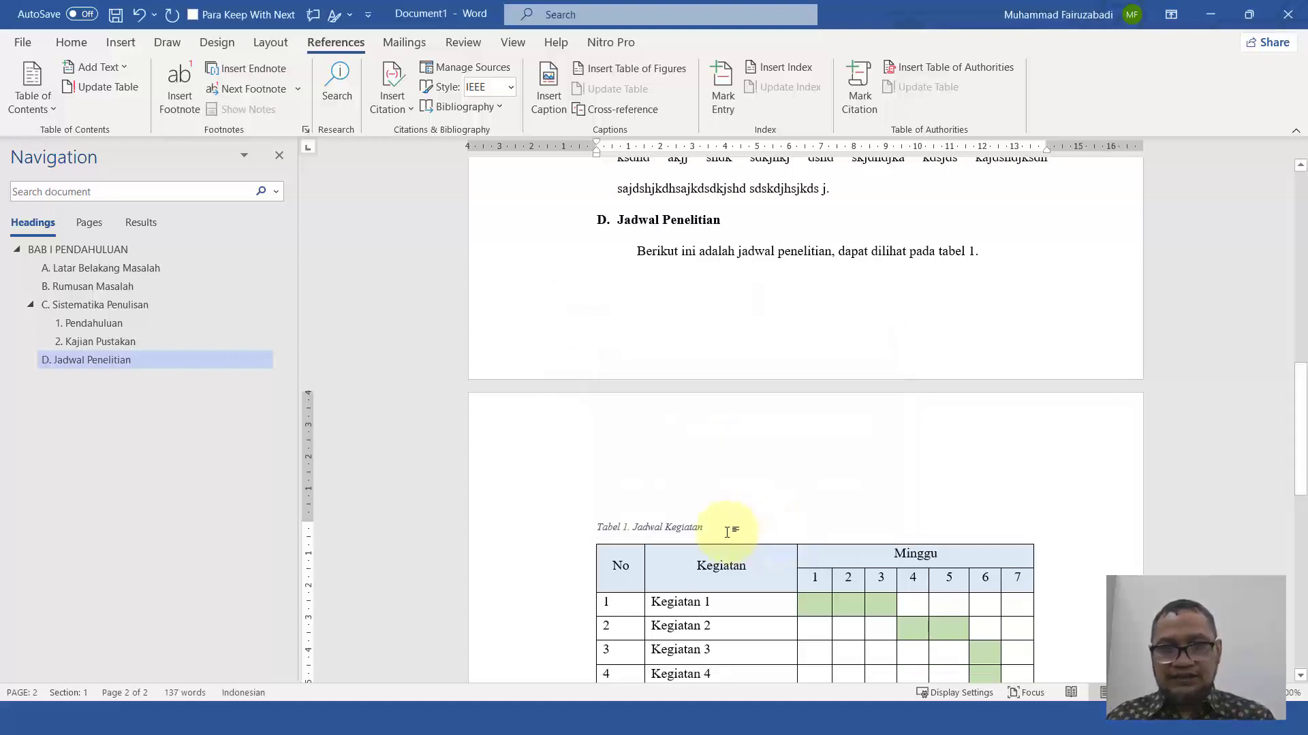
Centre the table caption, set its font size to 10 and remove its italic formatting
click(71, 42)
click(428, 107)
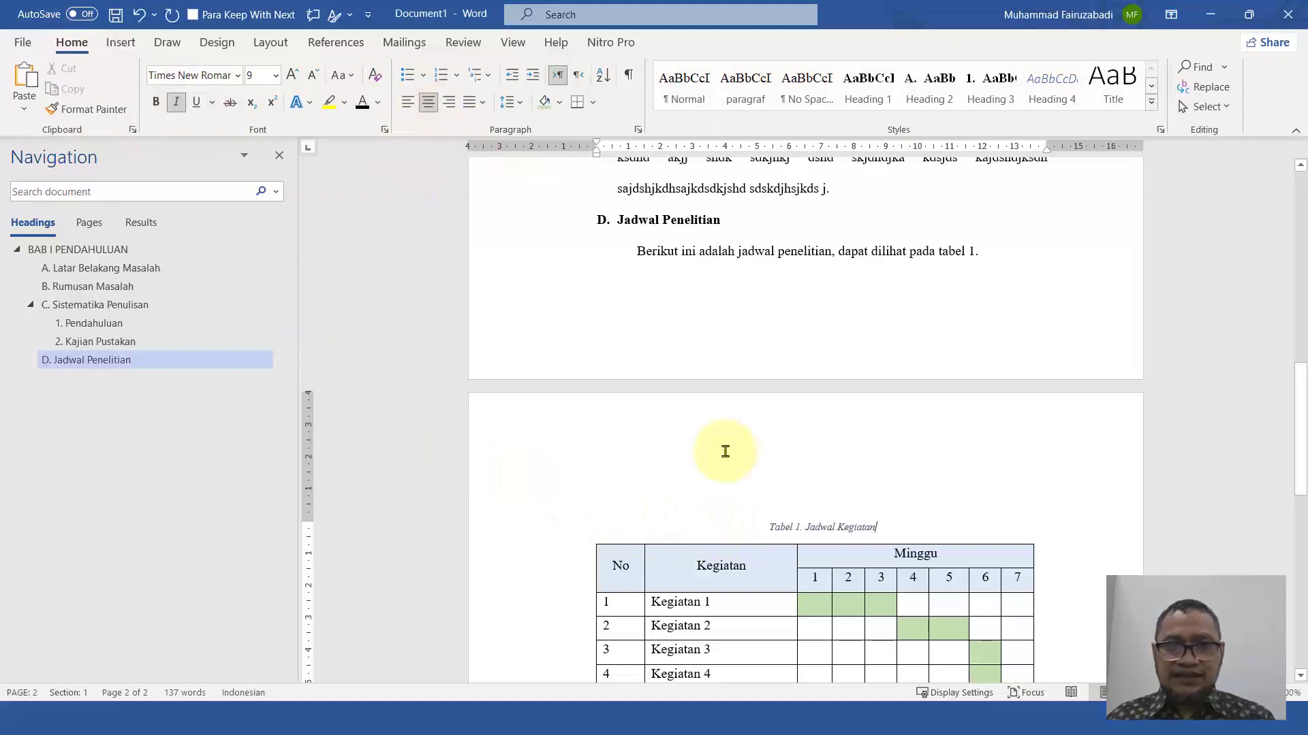
click(496, 534)
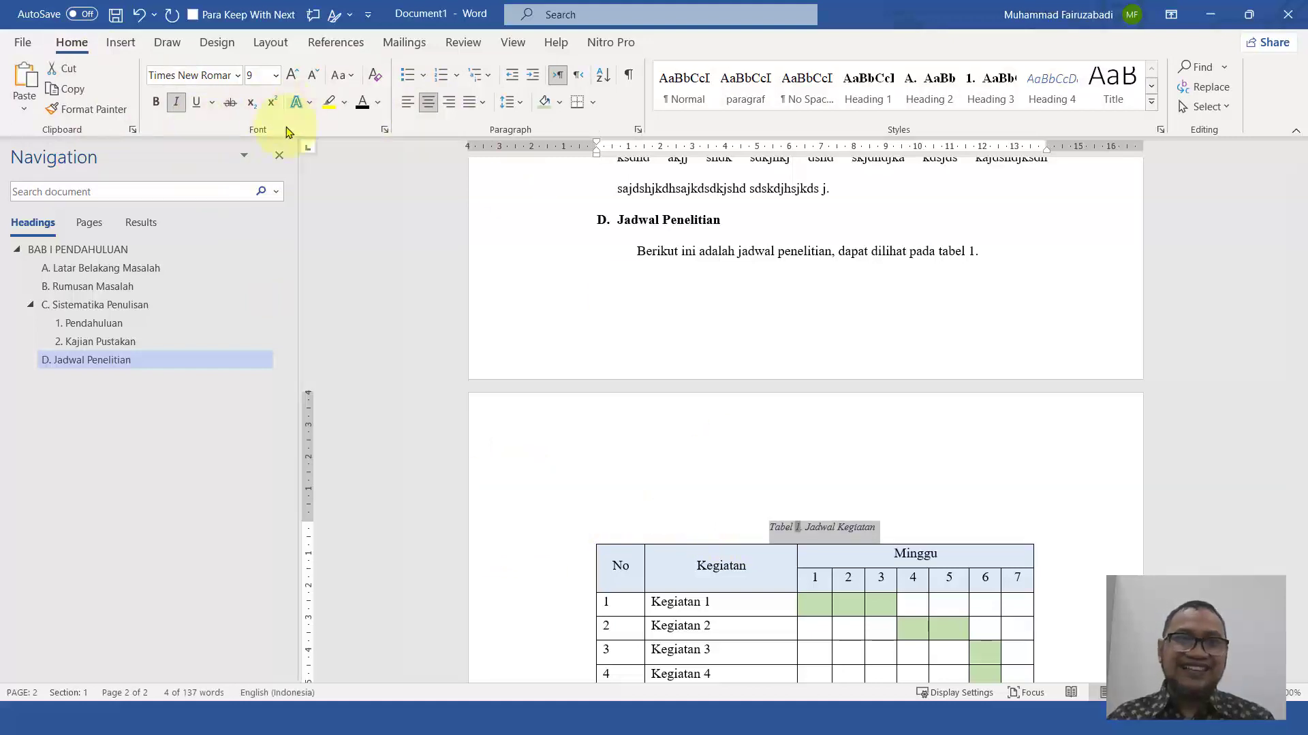
click(294, 78)
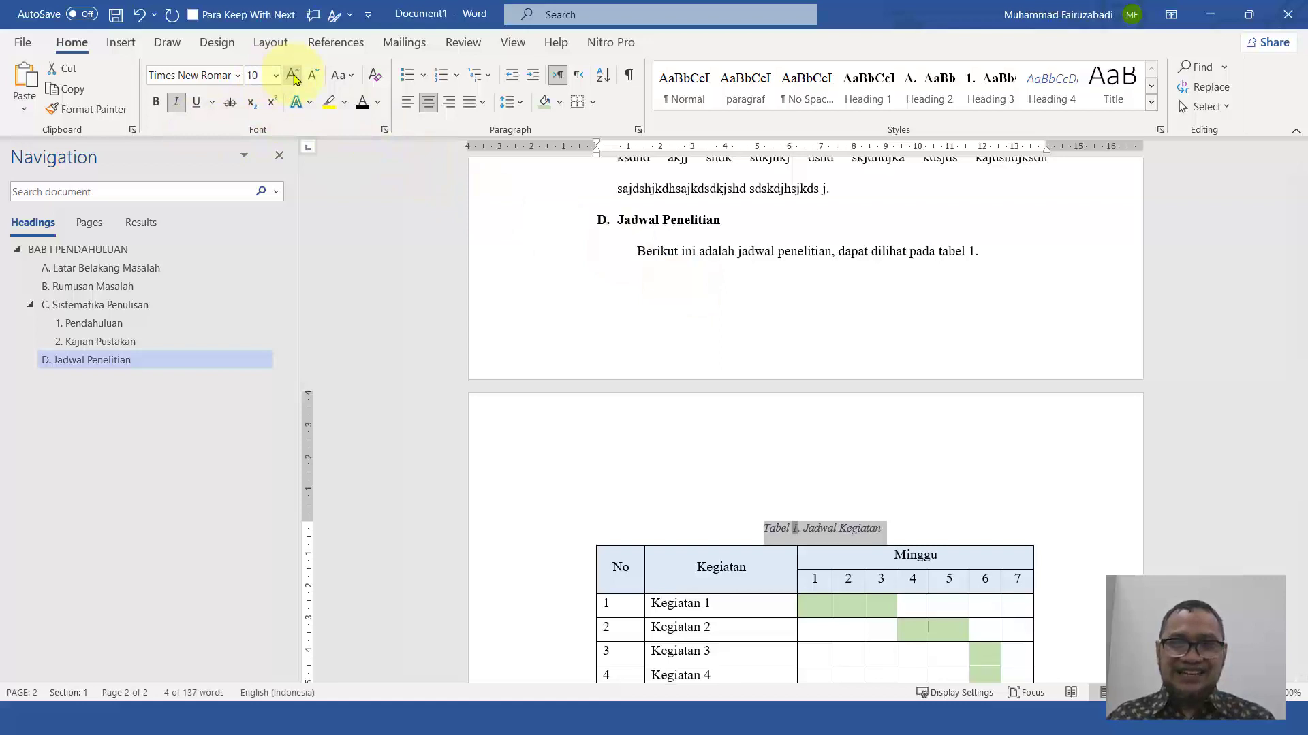
click(177, 105)
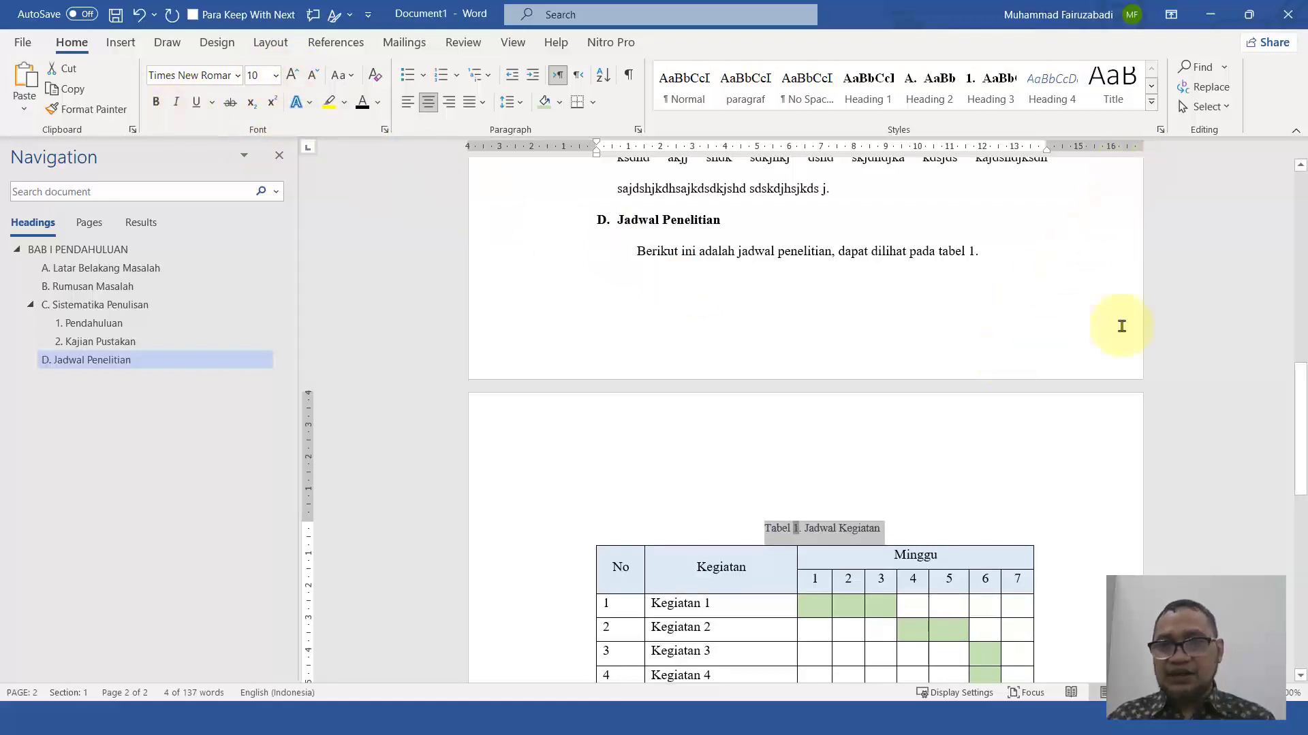
click(1151, 102)
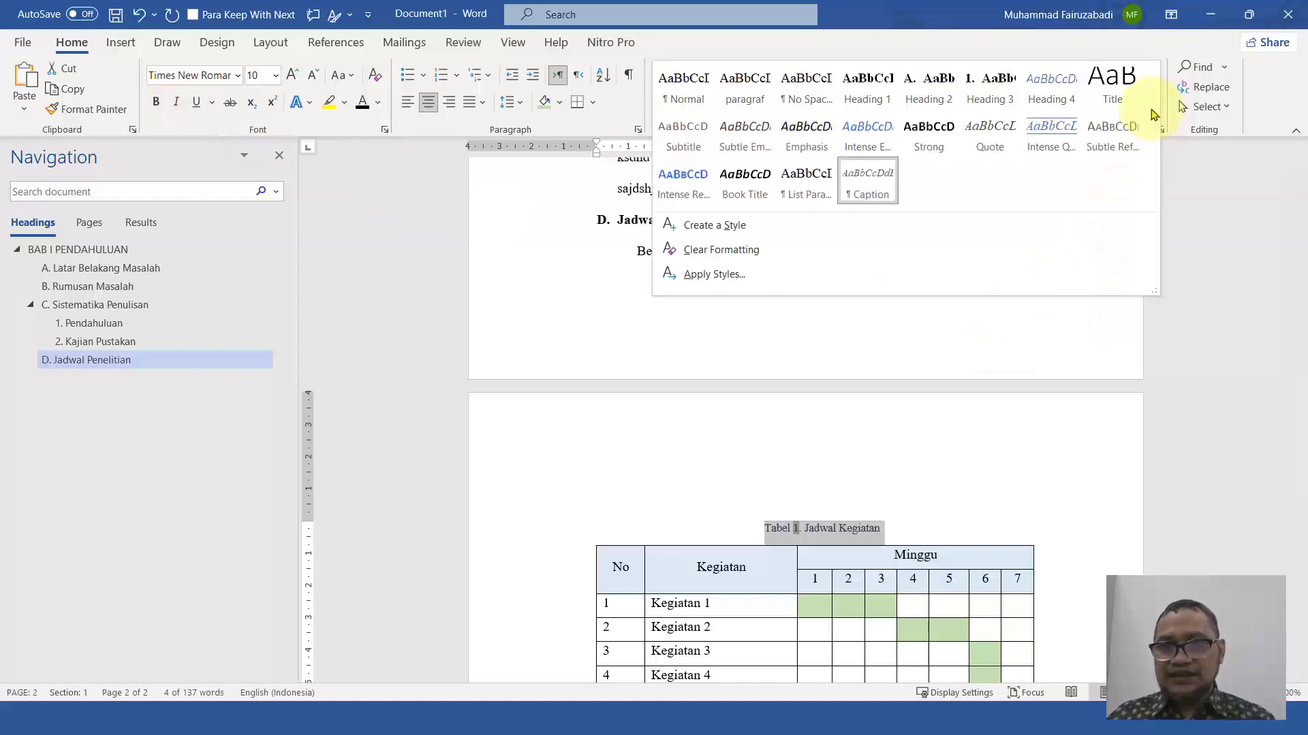
right_click(871, 178)
key(Escape)
key(Escape)
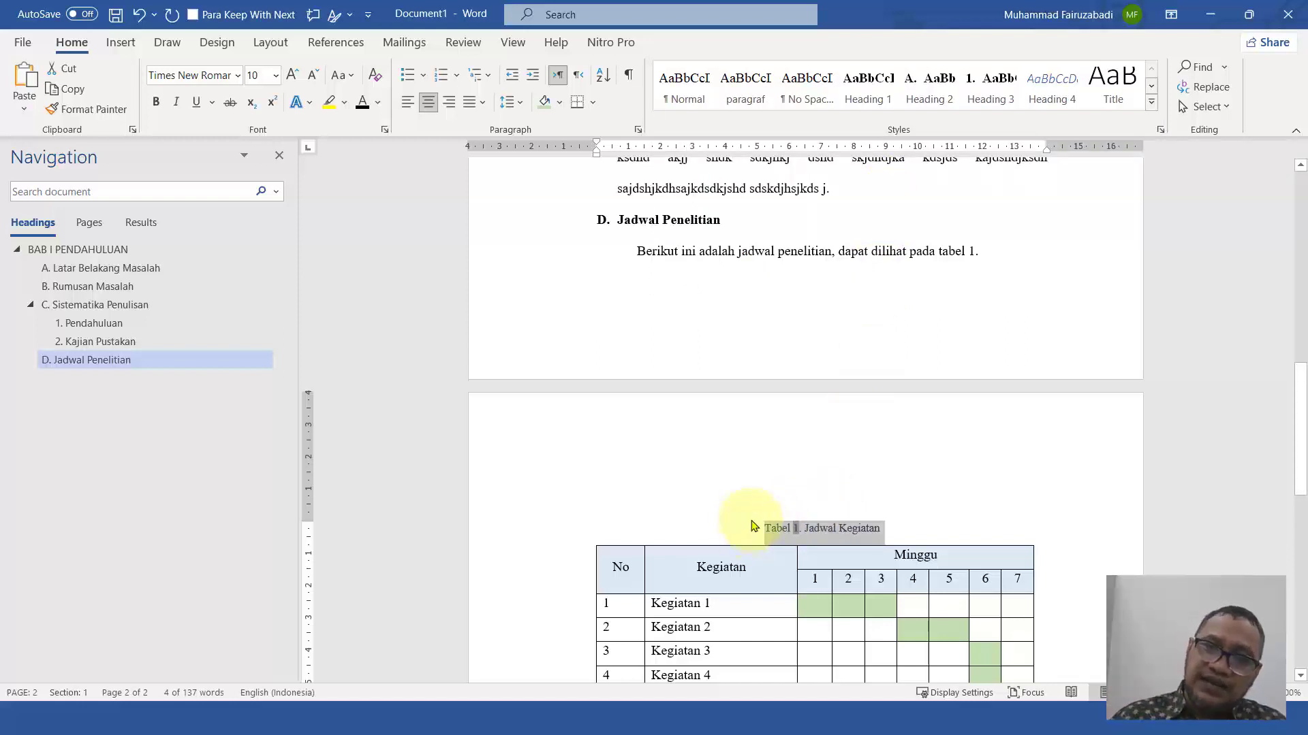
scroll(772, 516, down, 2)
scroll(771, 512, up, 12)
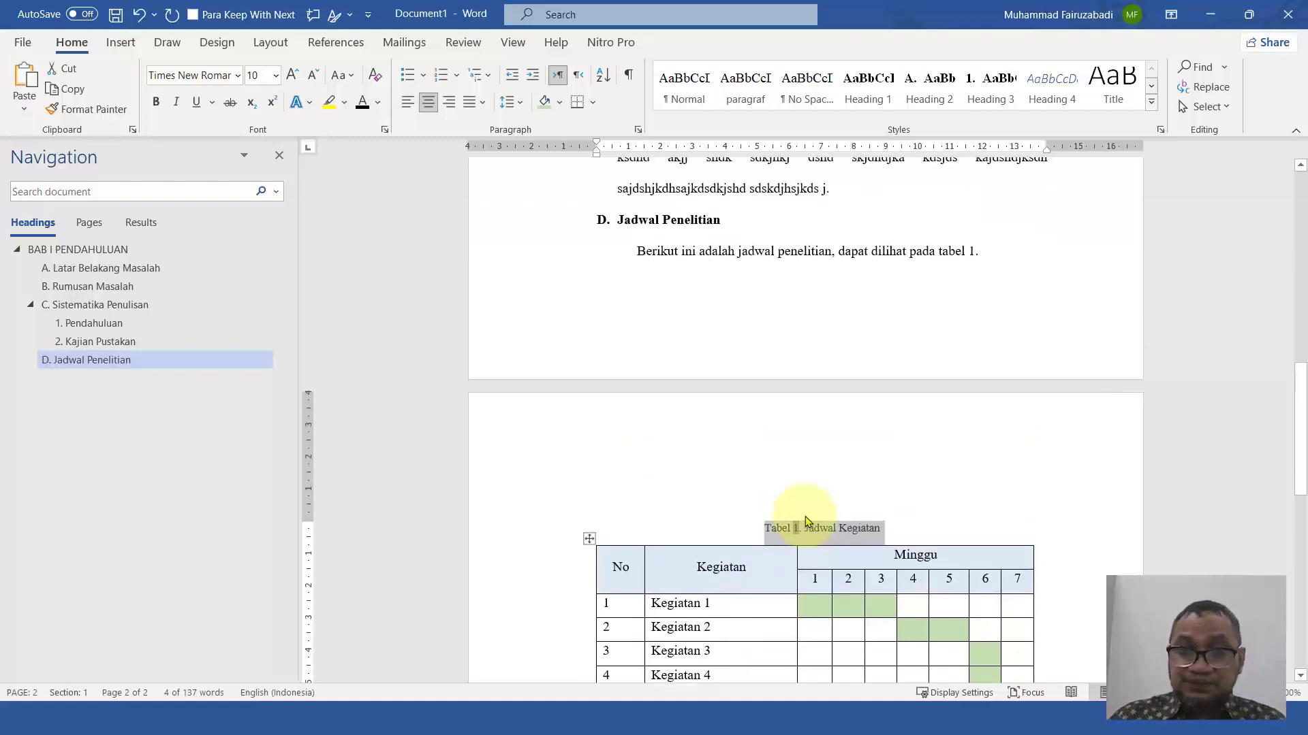
scroll(804, 517, up, 5)
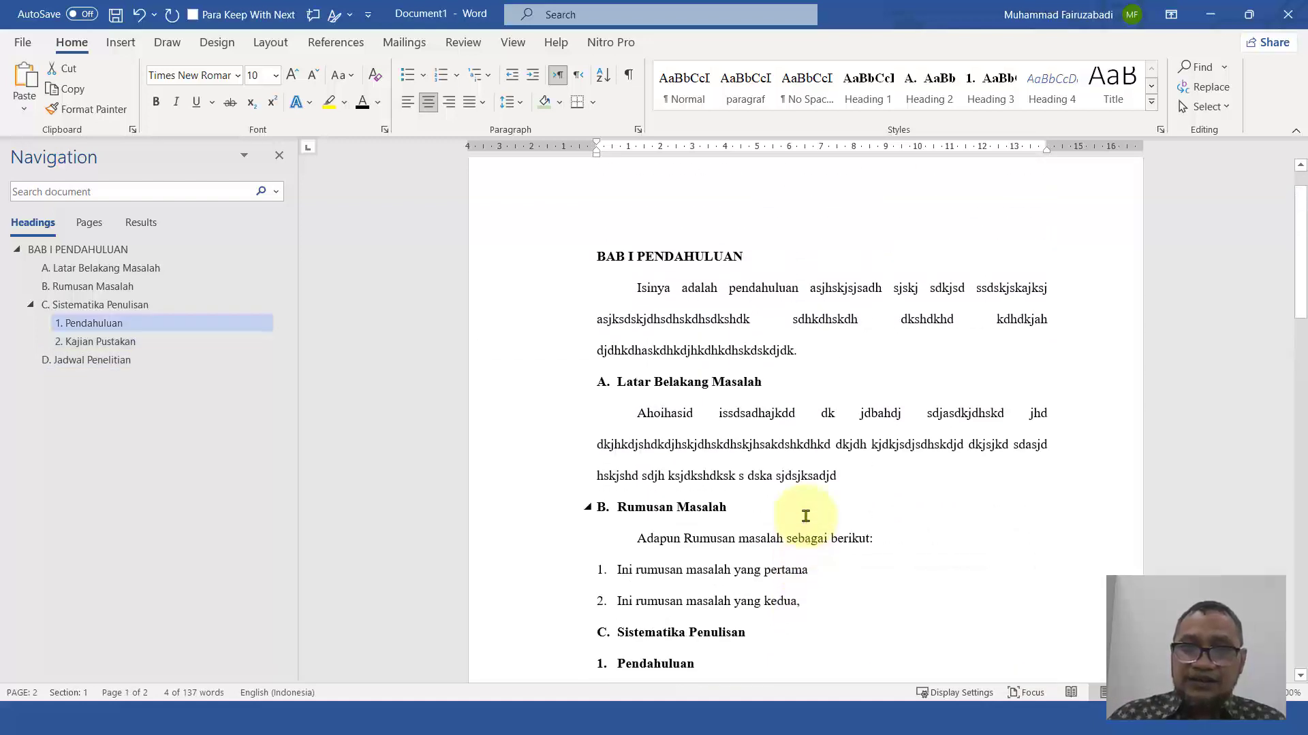
scroll(812, 515, down, 15)
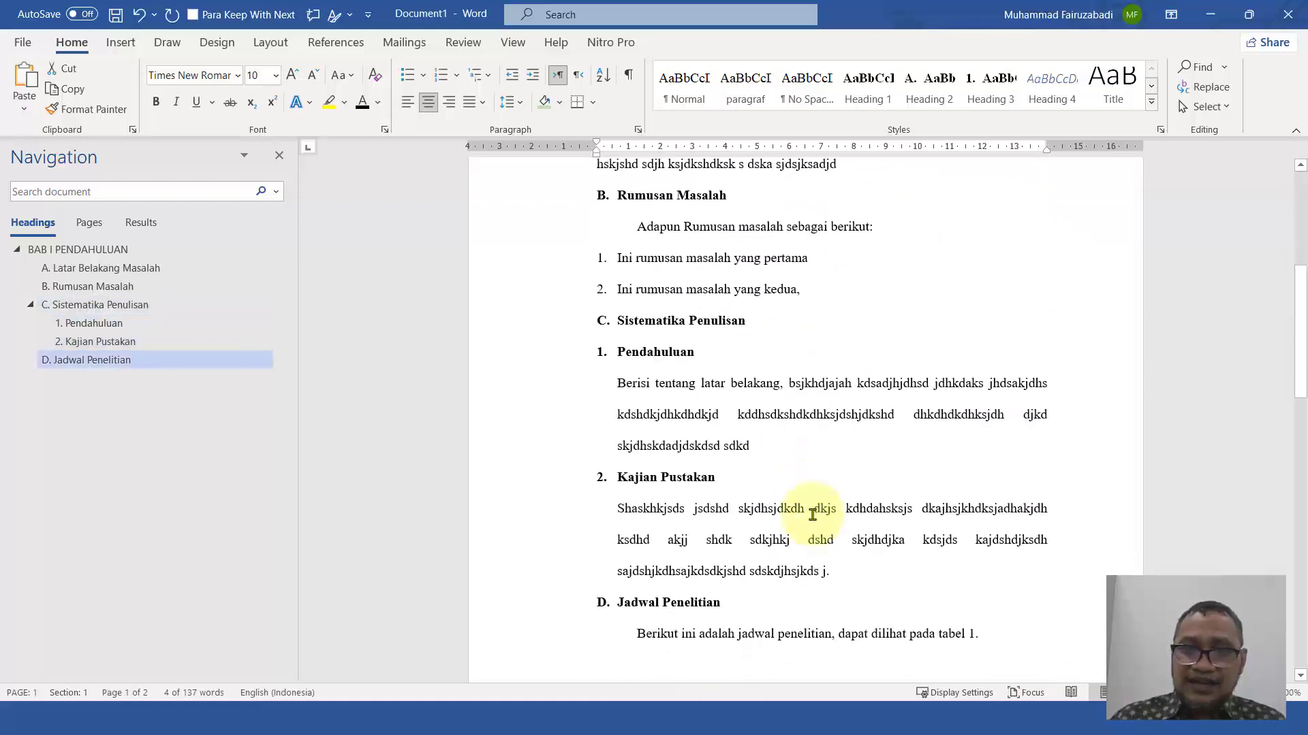
Insert a Next Page section break below the schedule table to start a new section on a new page
scroll(812, 514, down, 3)
click(754, 473)
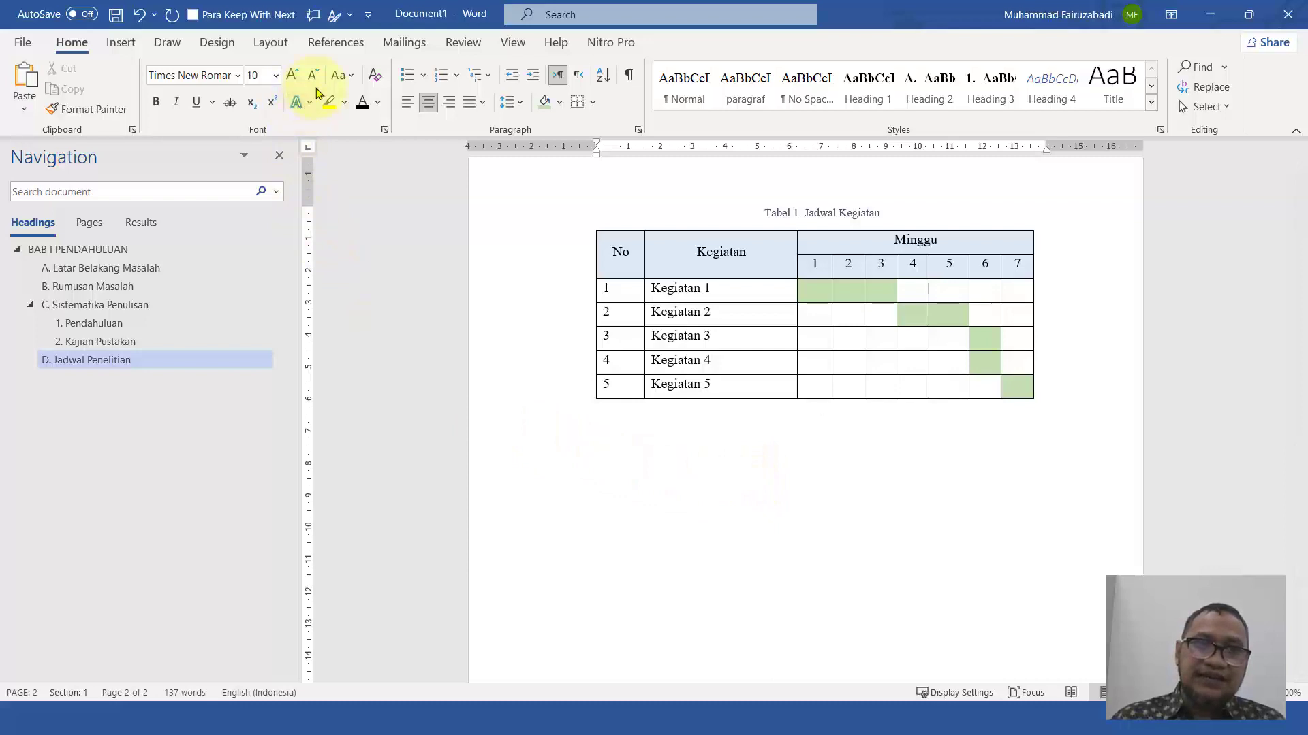
click(267, 42)
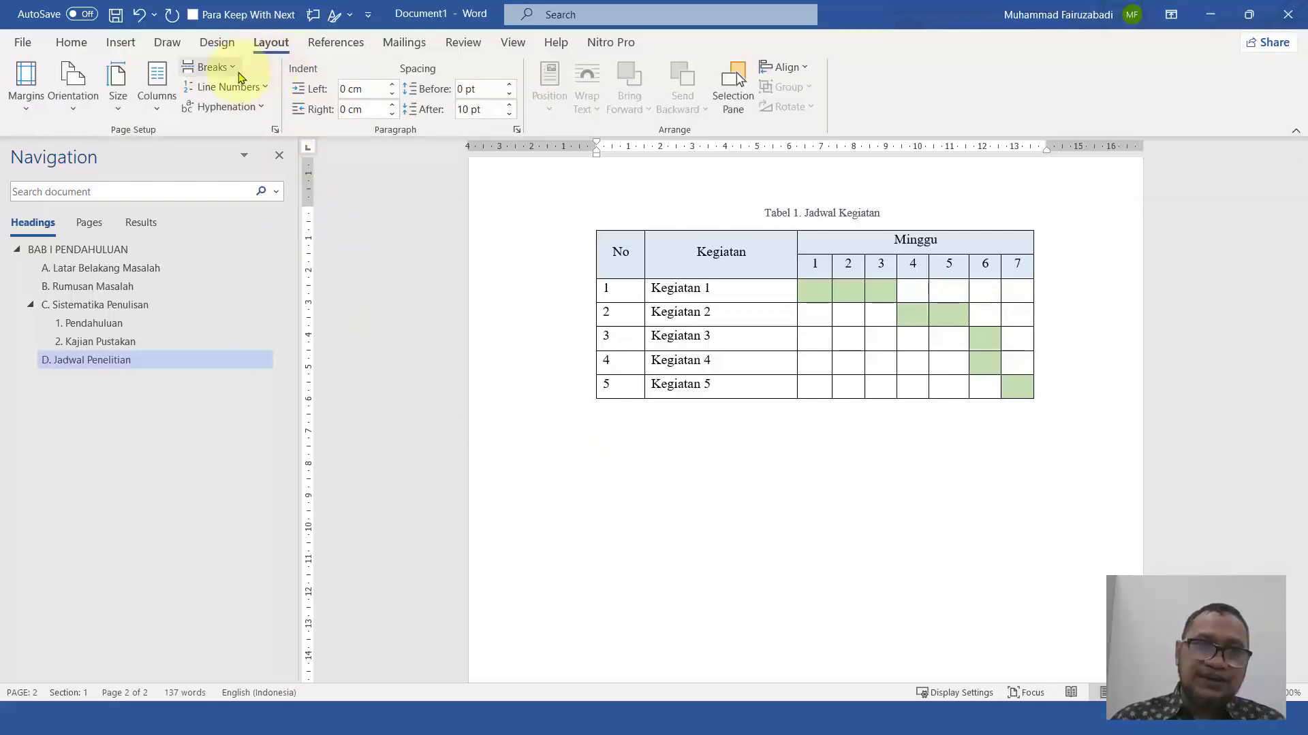
click(209, 67)
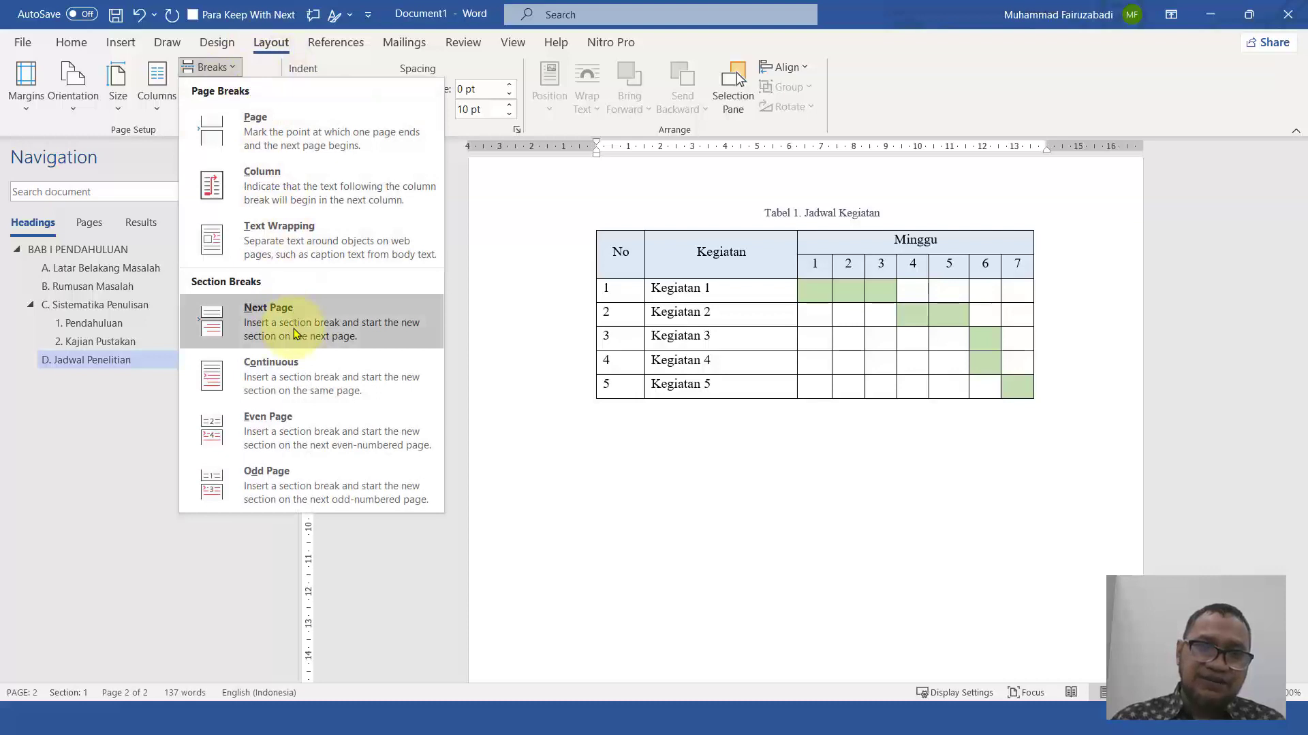
click(760, 450)
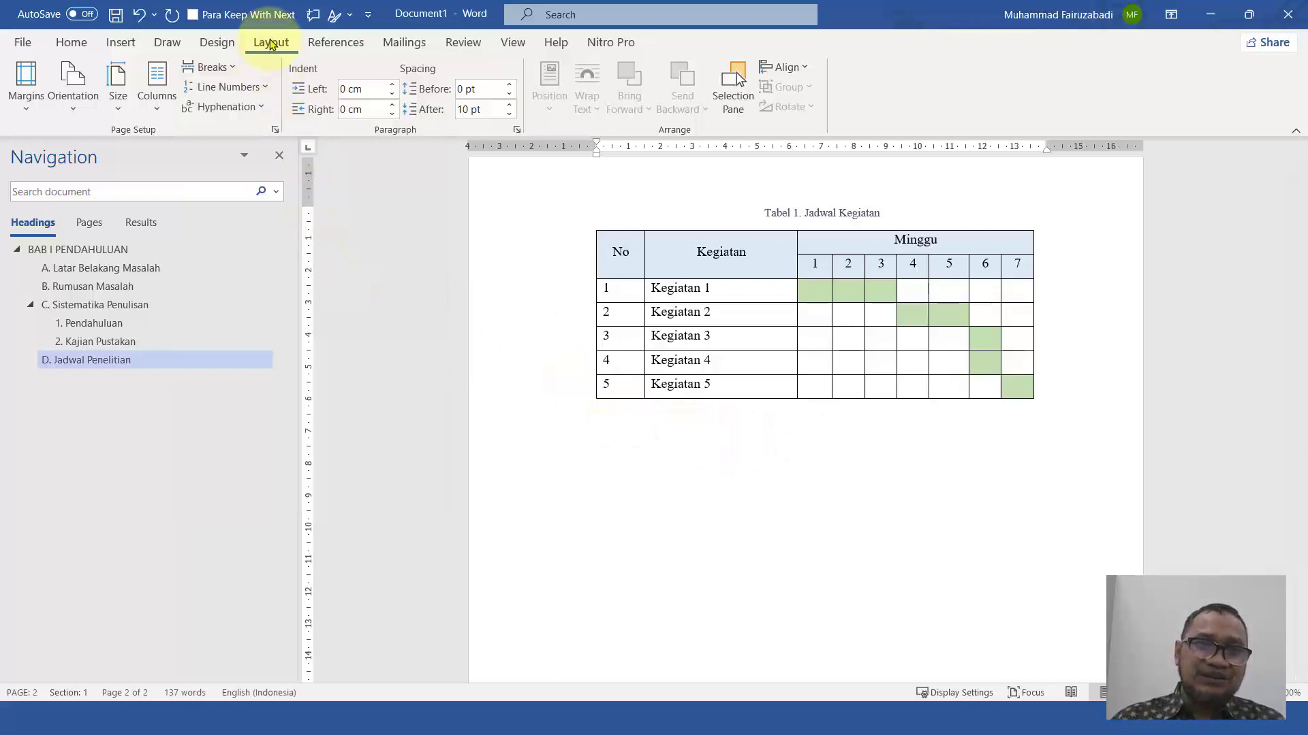
click(225, 67)
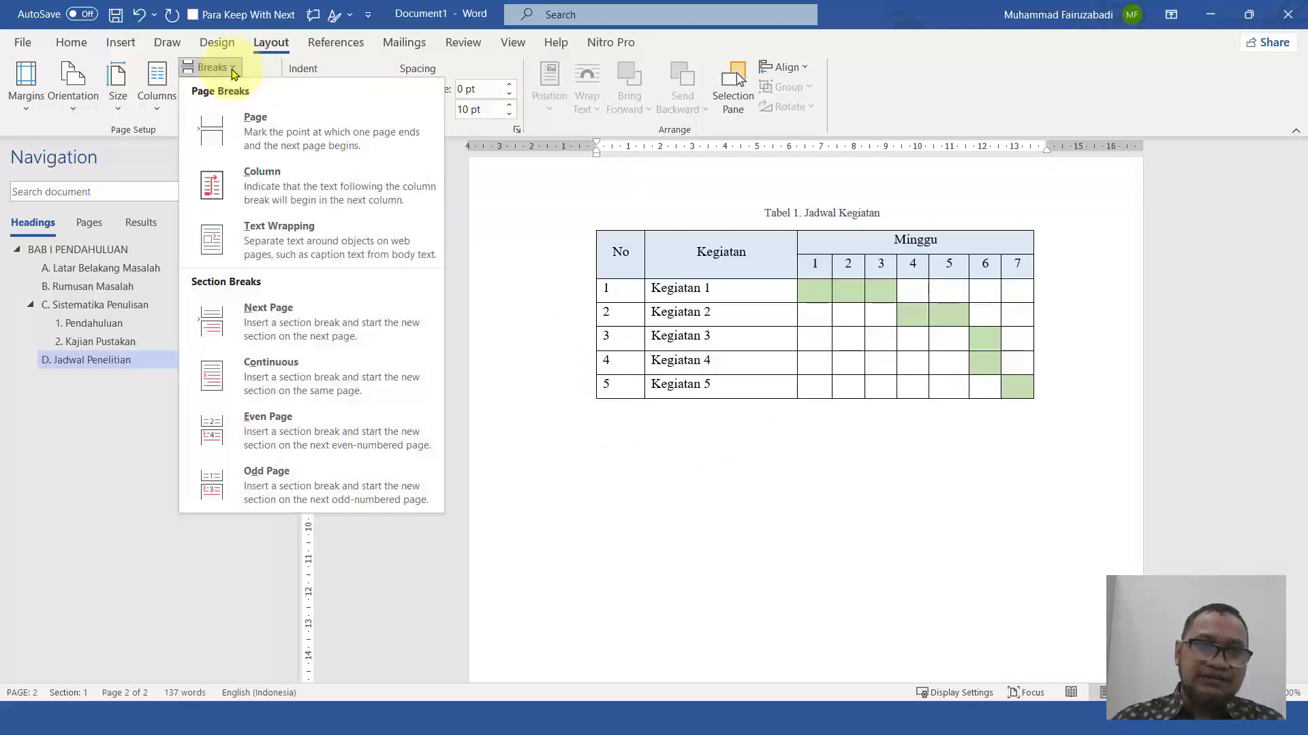
click(312, 310)
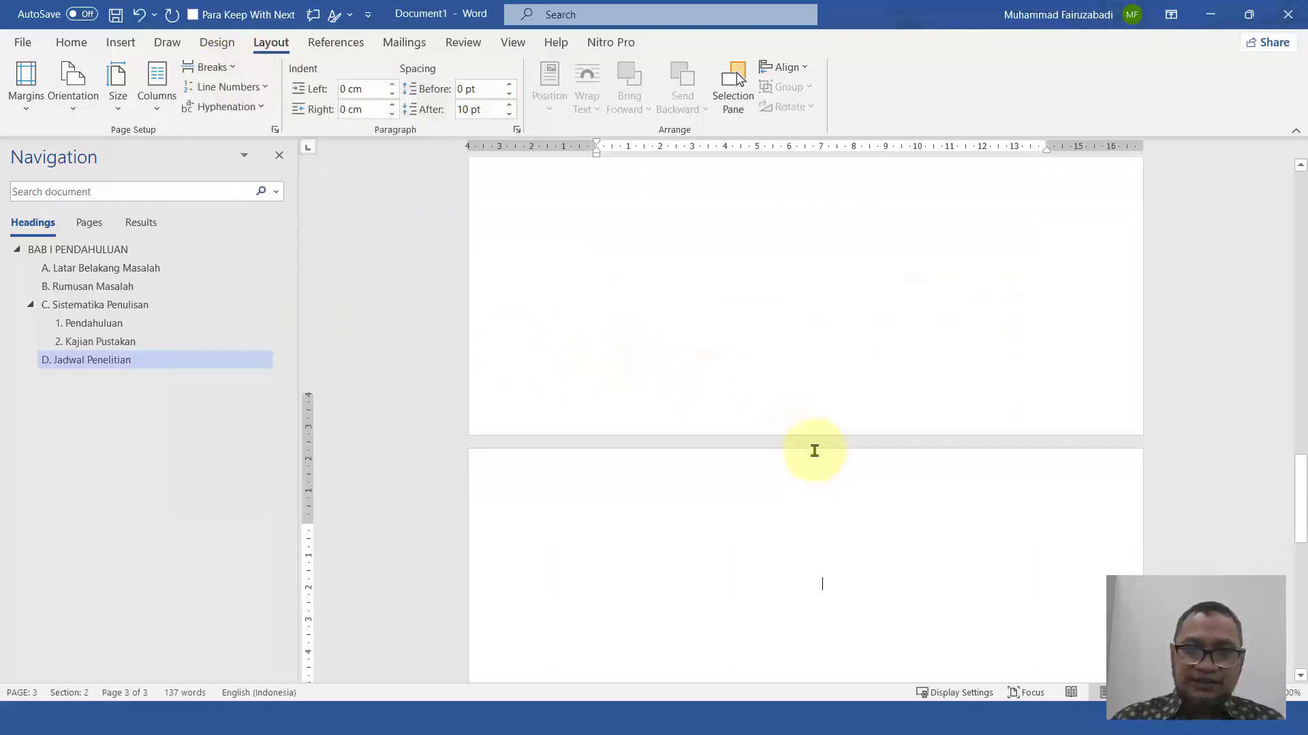
Add the chapter title "BAB II KAJIAN PUSTAKA" in Heading 1 style on the new page and start a Heading 2 line below it
click(76, 41)
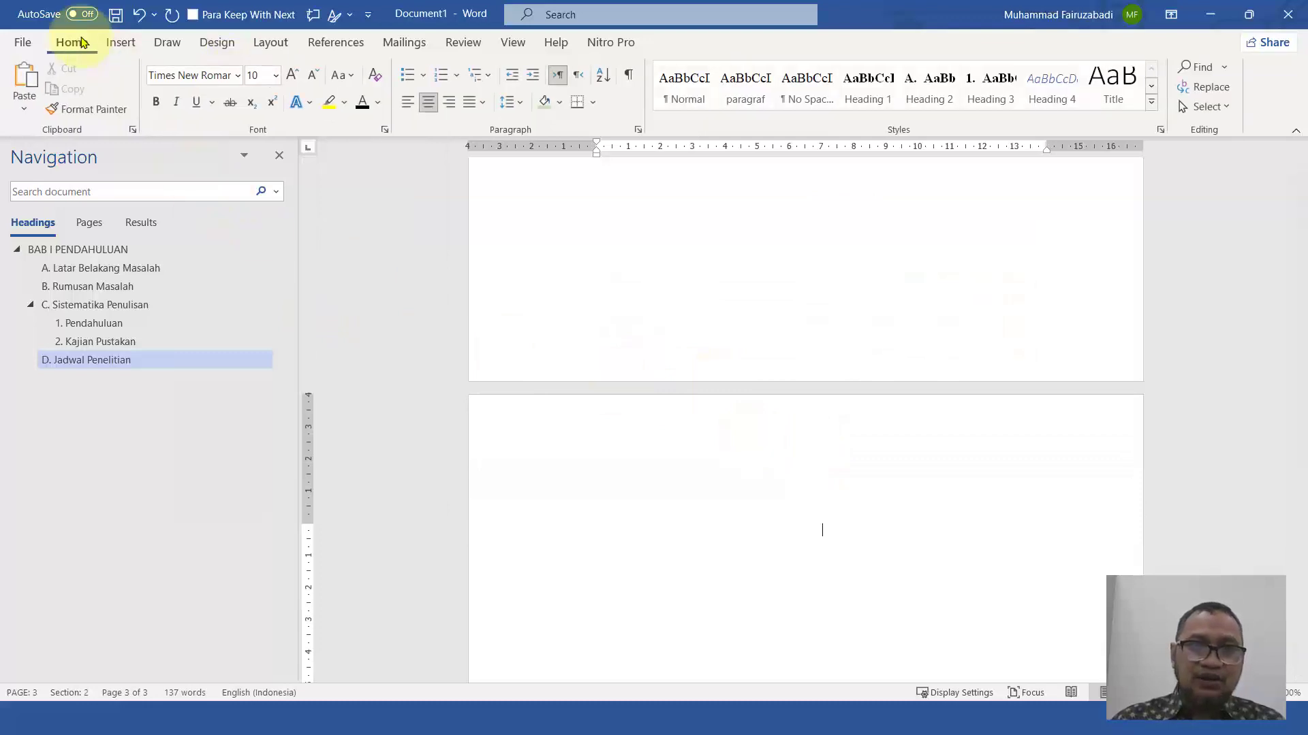
click(868, 97)
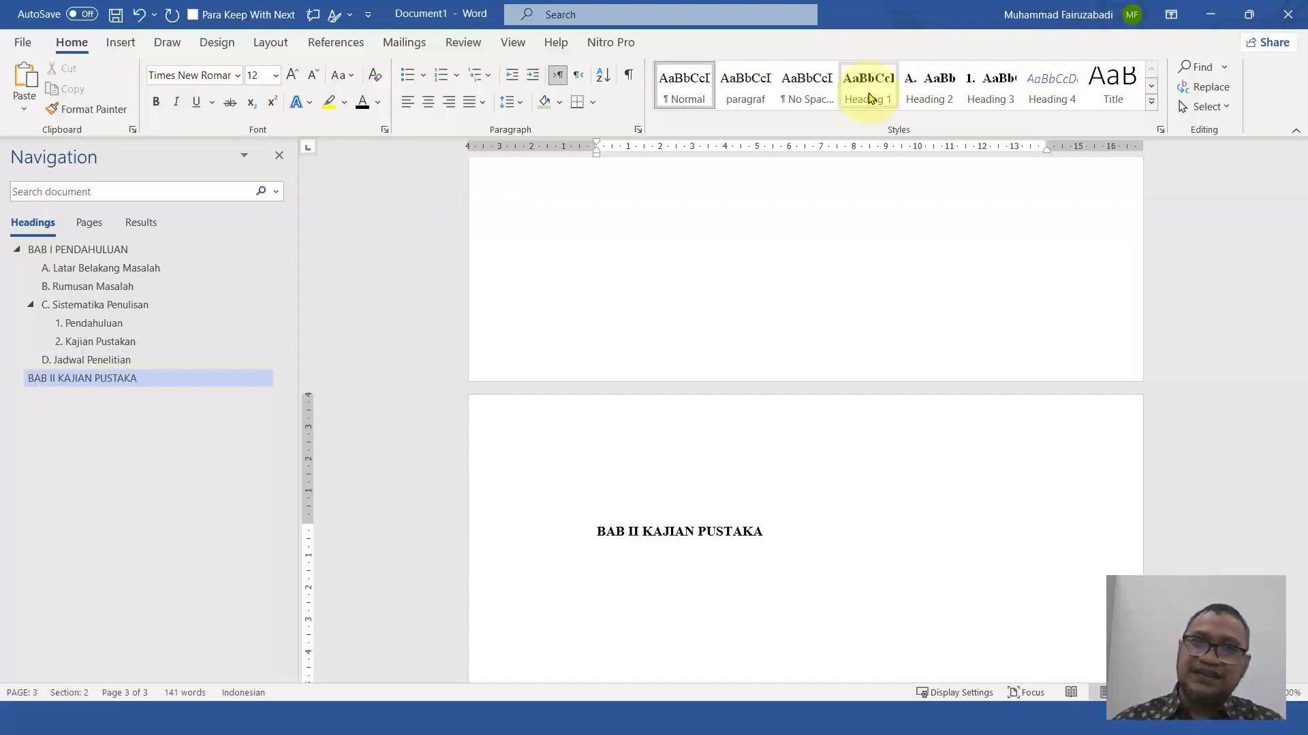
click(927, 97)
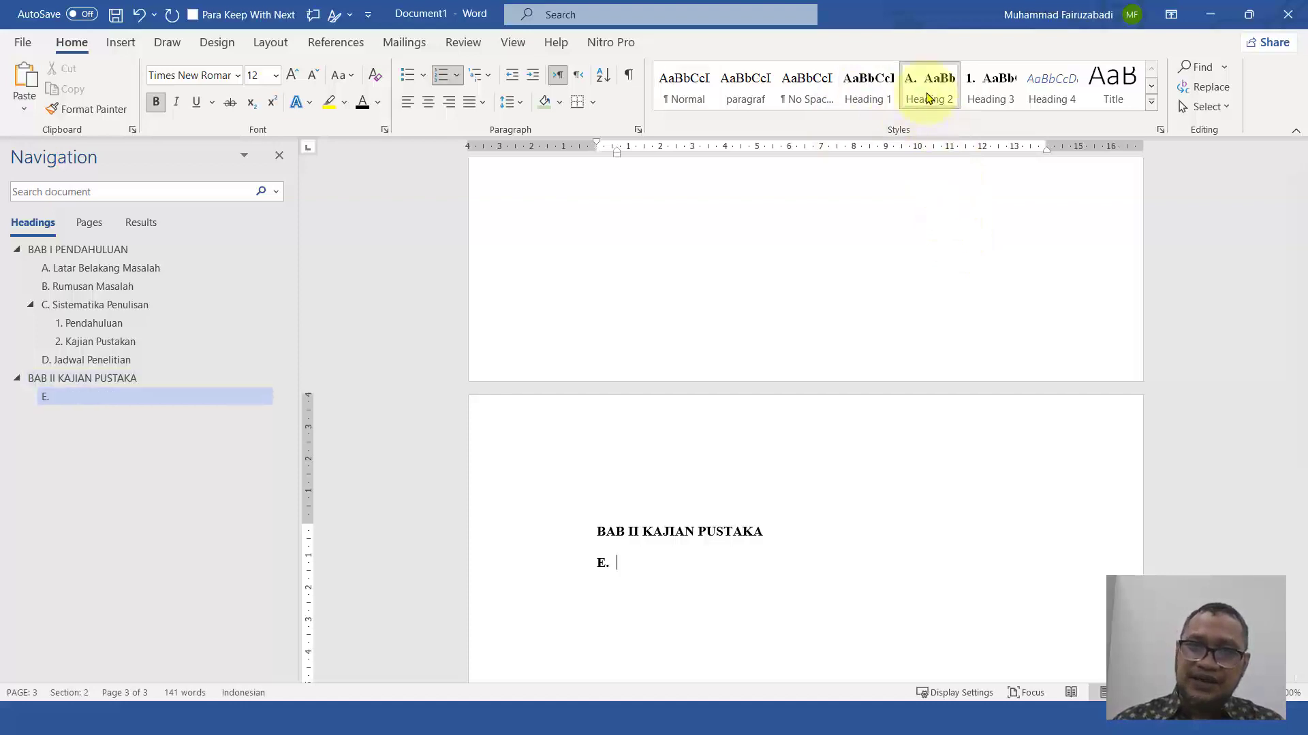
Restart the new subheading's numbering at A and enter "Tinjauan Pusataka" as its text
scroll(628, 509, down, 2)
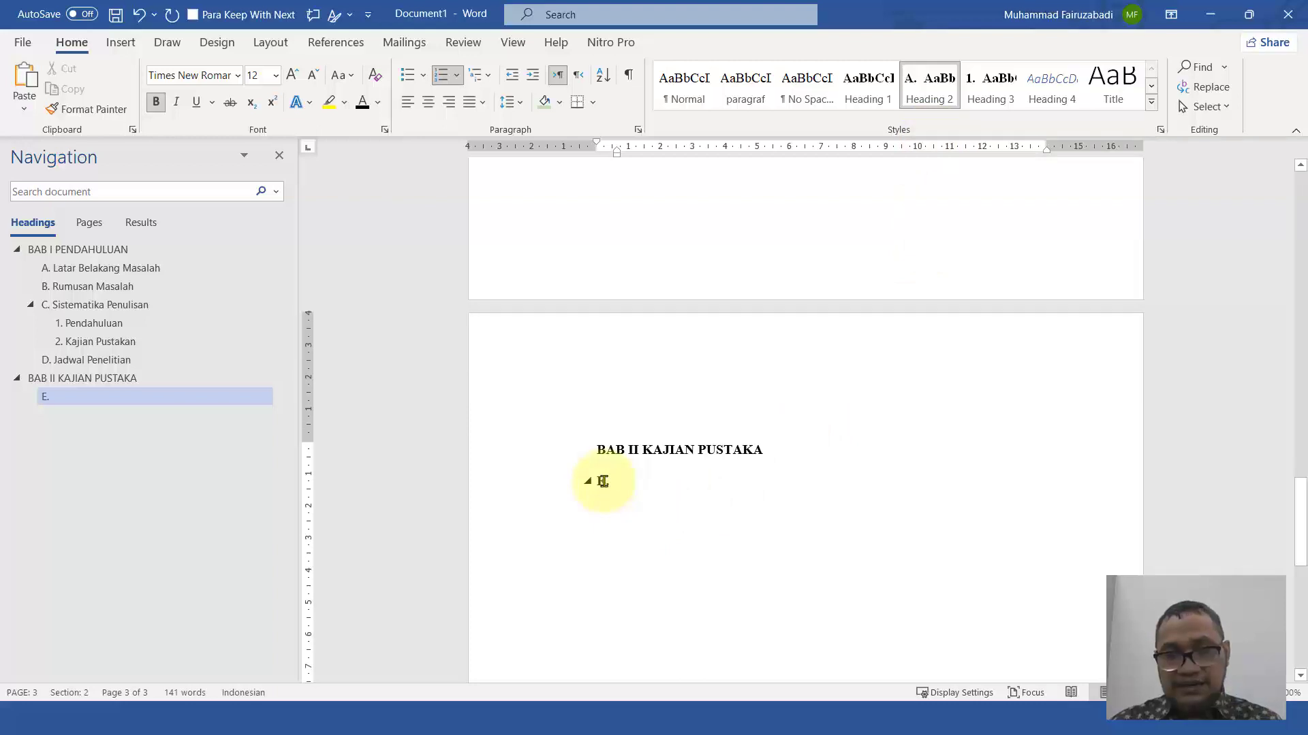
right_click(602, 481)
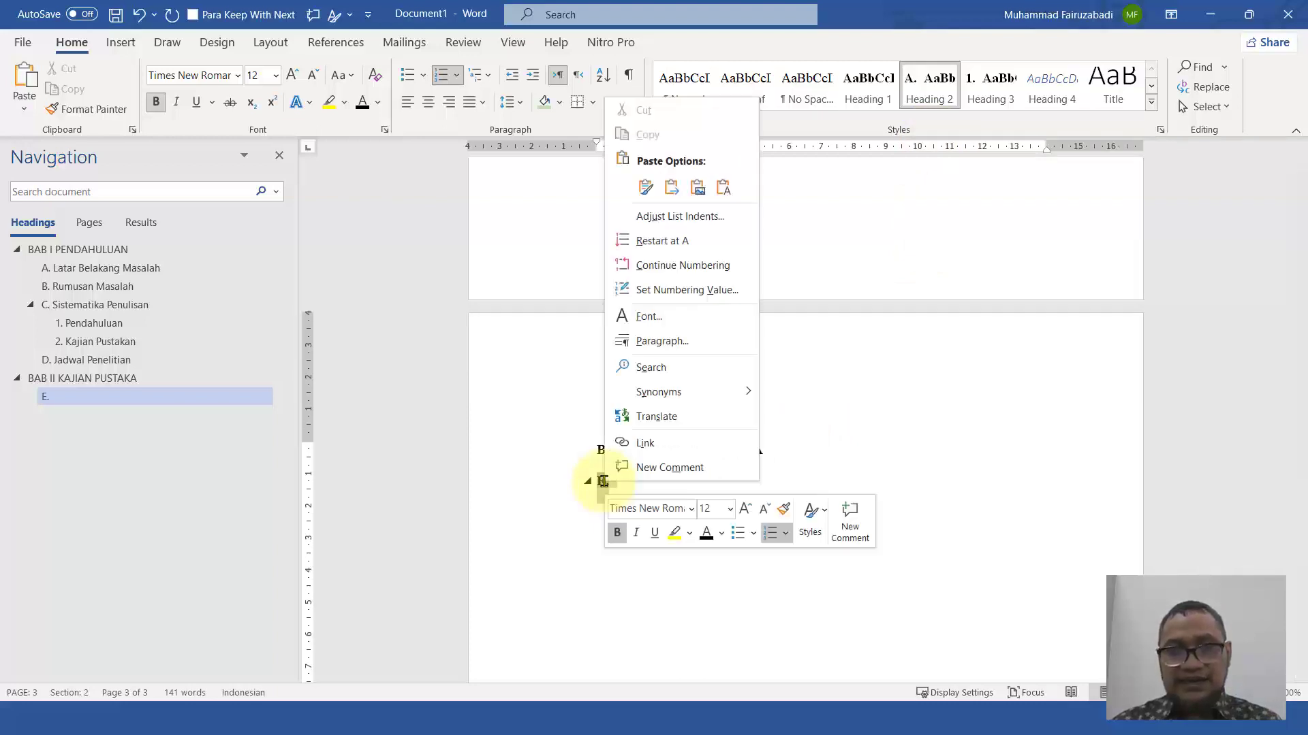
click(711, 243)
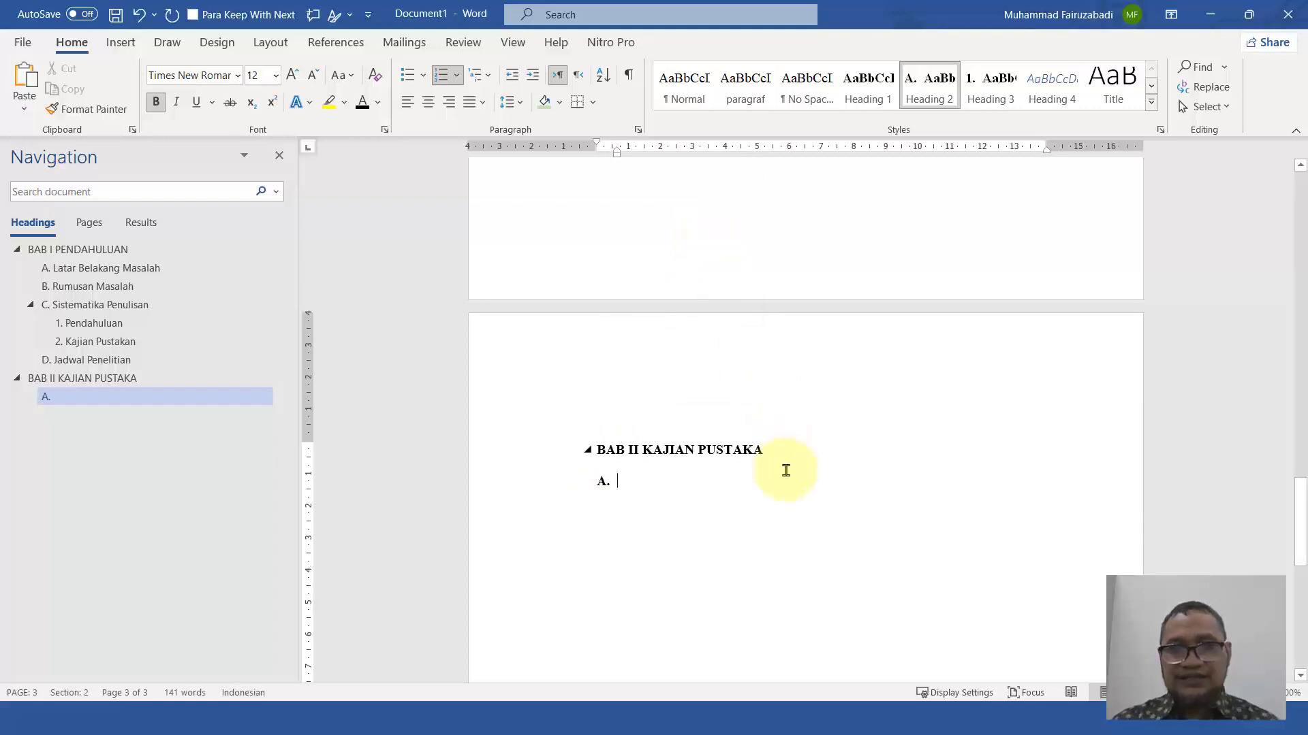
text(Tinjauan Pusataka)
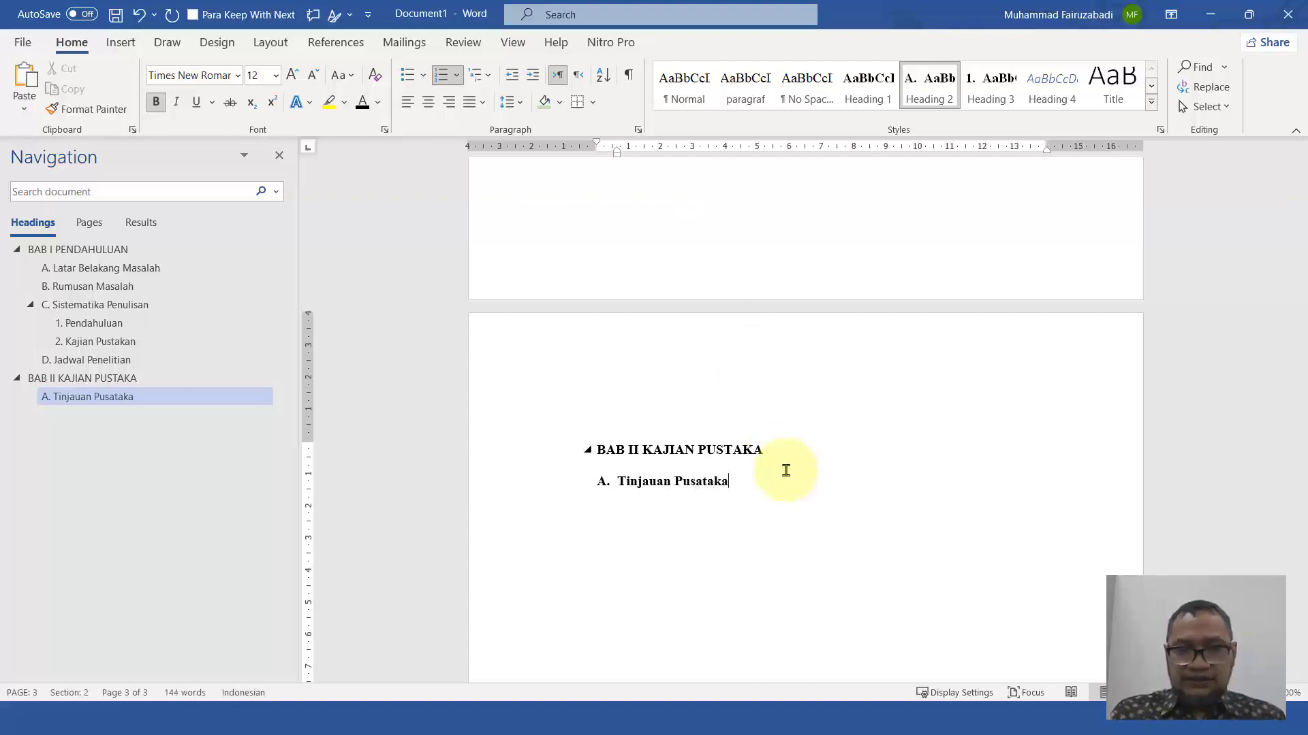
Write a placeholder body paragraph of about four lines in the "paragraf" style under the "Tinjauan Pusataka" heading
key(ctrl+shift+n)
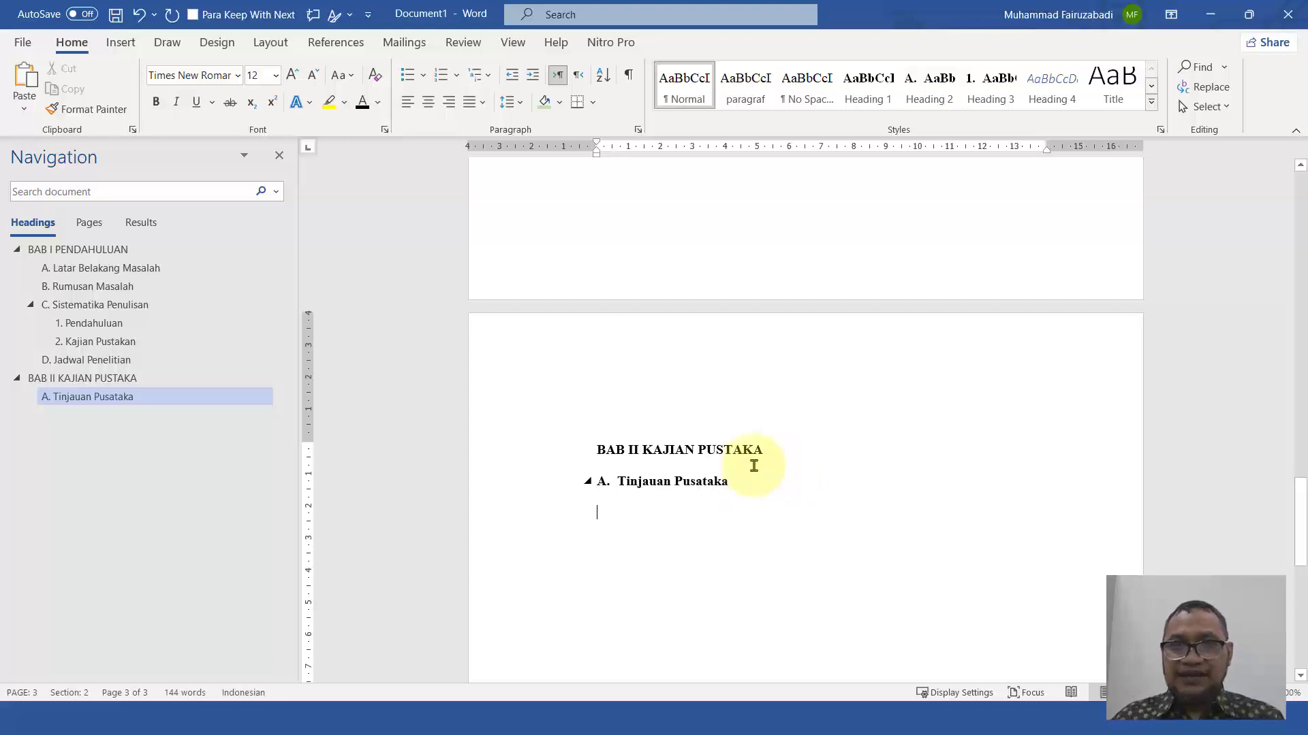
click(744, 99)
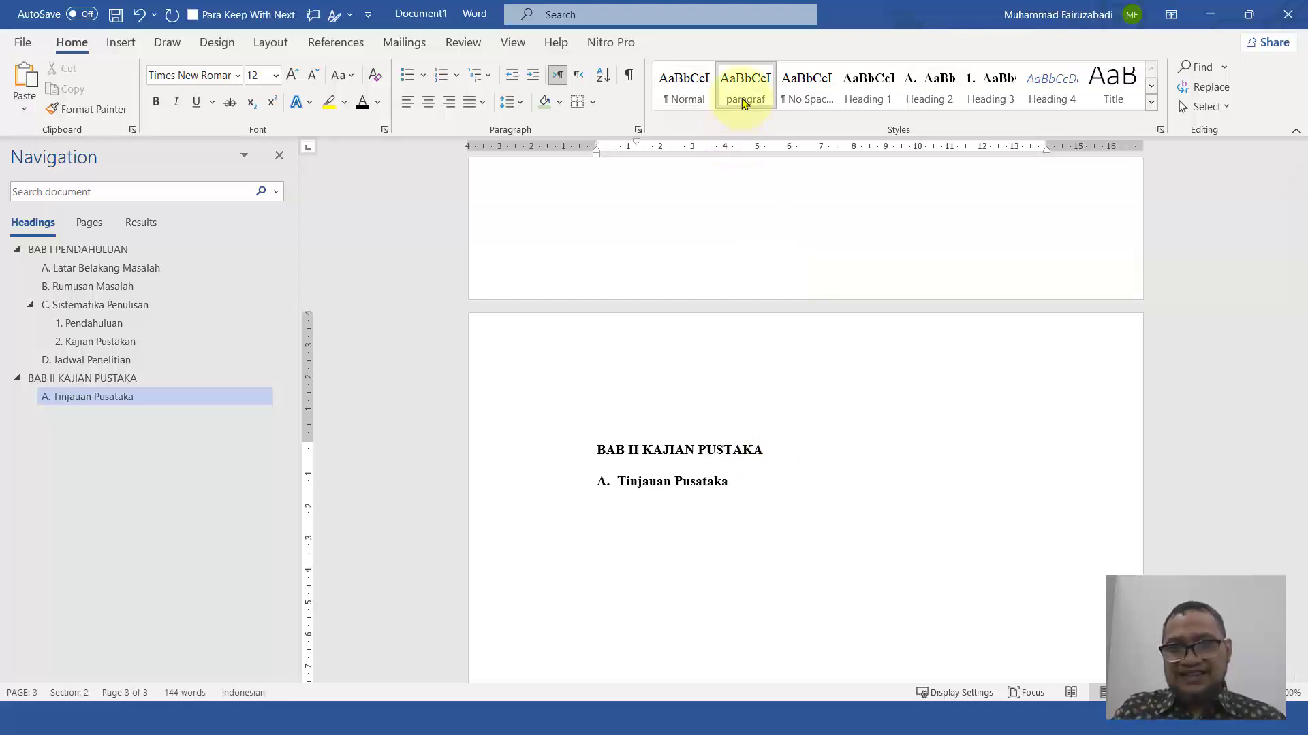
text(jasdhkadh ddadhdk dkdhkjasd ddsjkdhd djah kjdhakjdhksjdh dkjsdkdhsdk sdhskdjshdksj dksjddksjdhdk s)
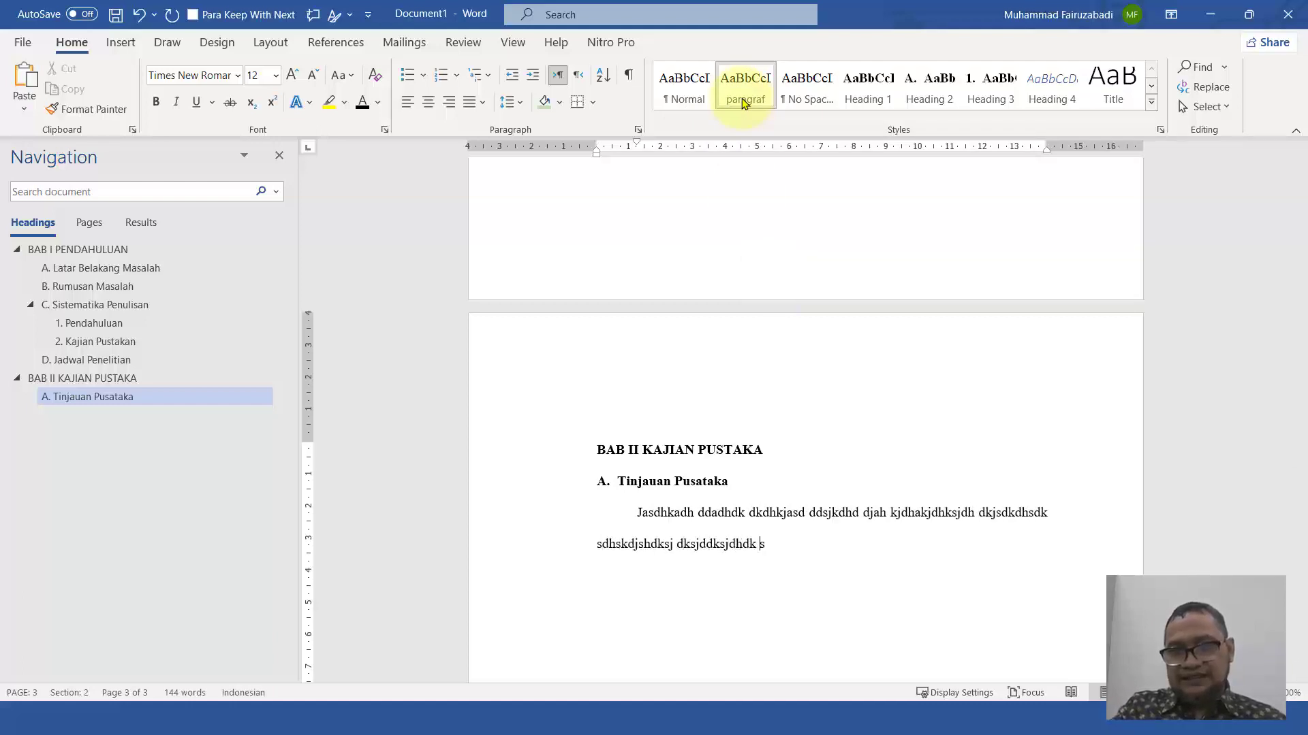
text(kdsdkjsahdsadskjahd ksjdhkajhdk jshdksjdhskj)
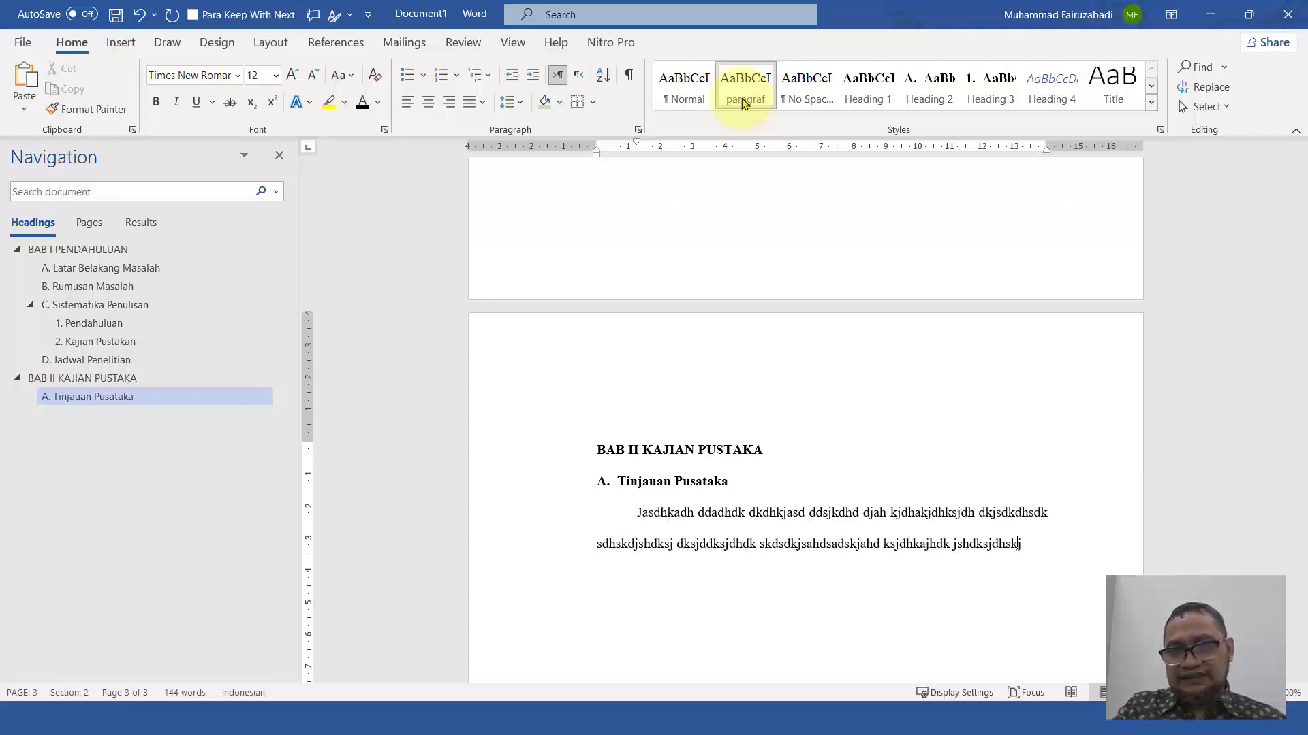
text(dhskjdshdjshd ksjddsdskdjshdjdhkd shd)
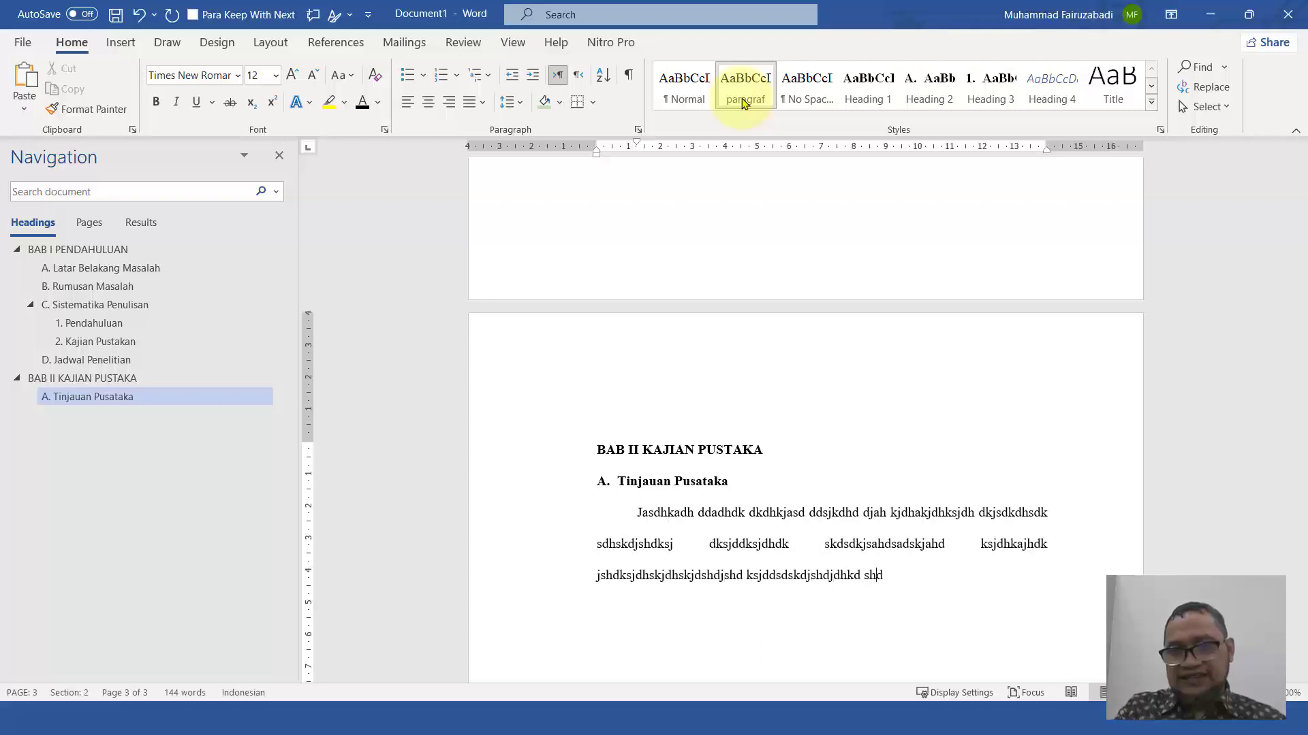
text(sd skjdskdsd skjdshdkdskjds kdjsjk djd skdjskdjsdskjdksjdjsdasdjbsjk dsjds)
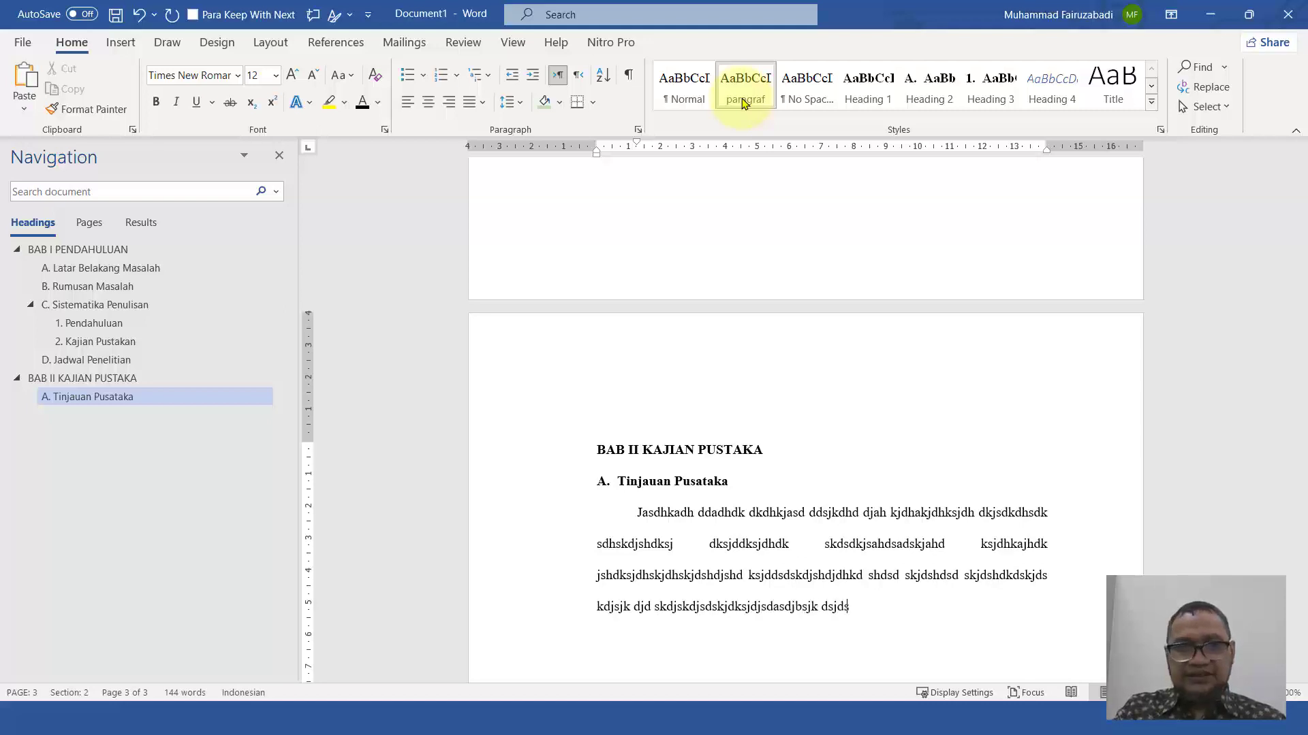
text(d sjd bskjd sdsdkjbskd sadjad kj.)
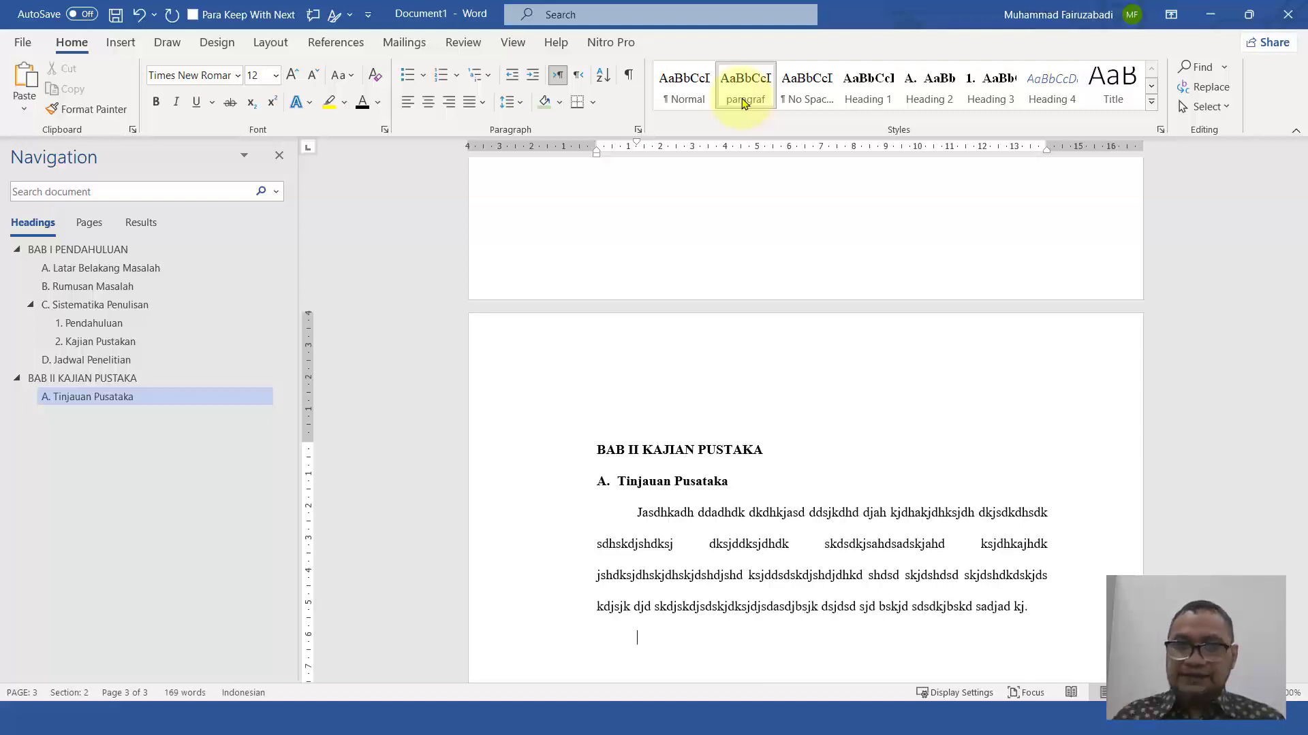
Add the subheading "Landasan Teori" in Heading 2 style below the placeholder paragraph
scroll(749, 204, down, 2)
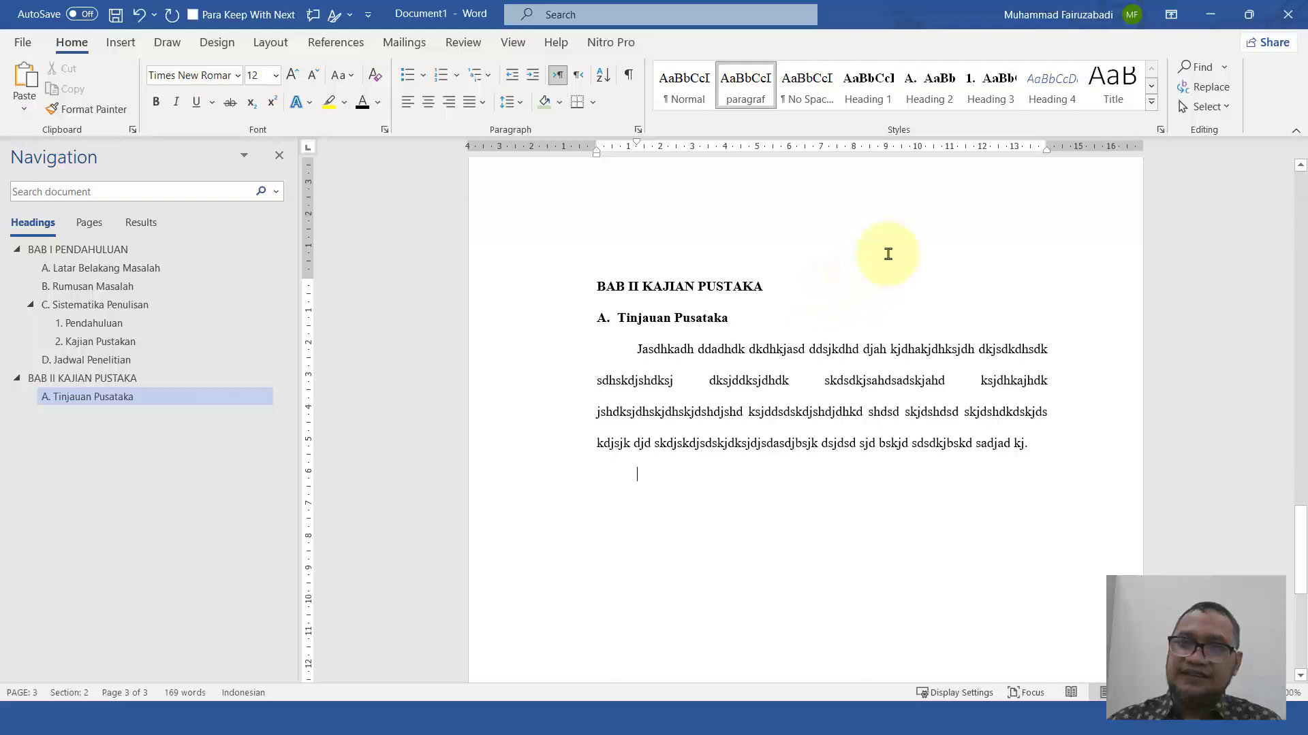
click(926, 97)
click(926, 97)
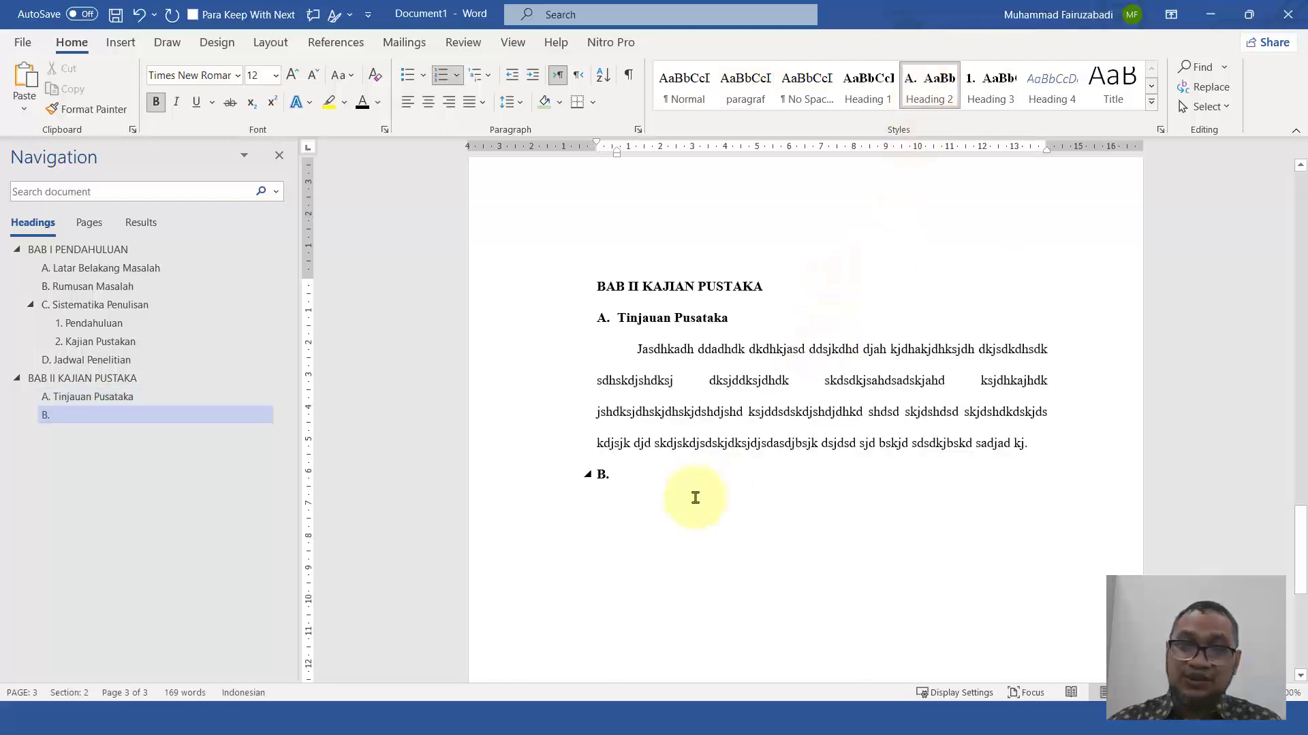
text(La)
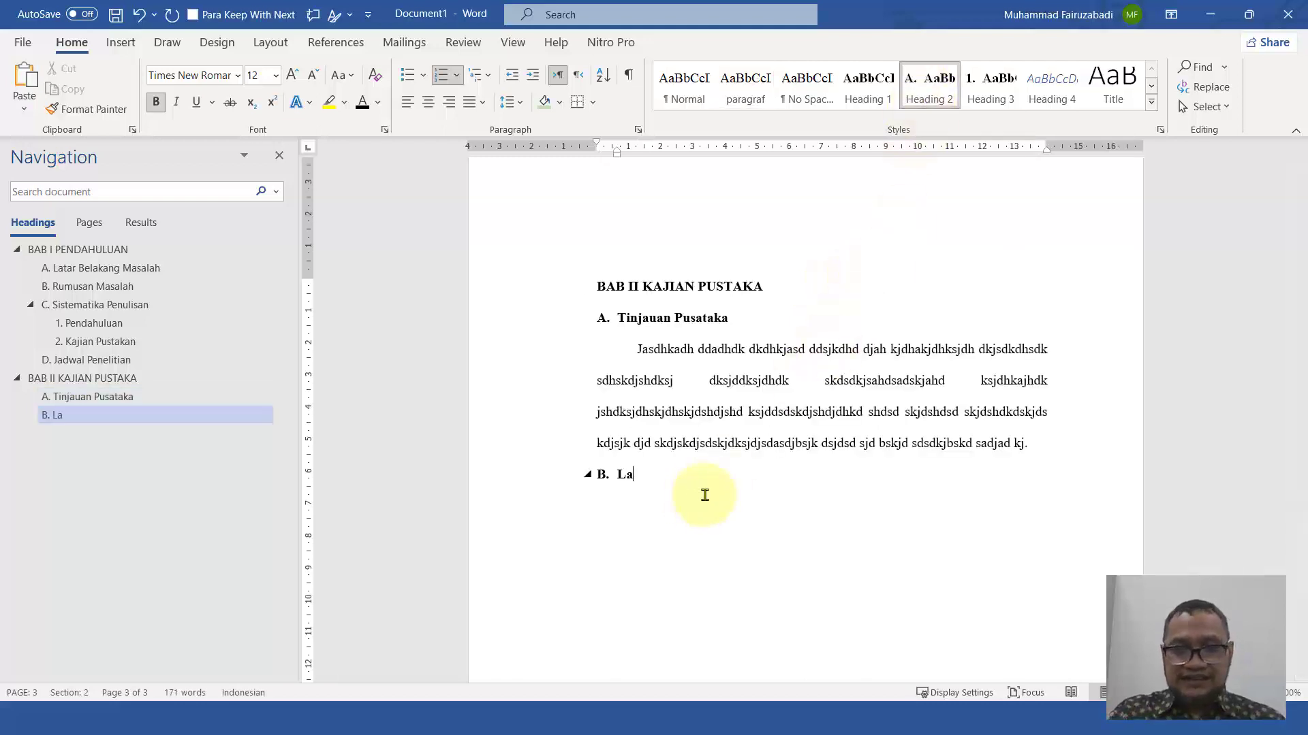
text(ndasana)
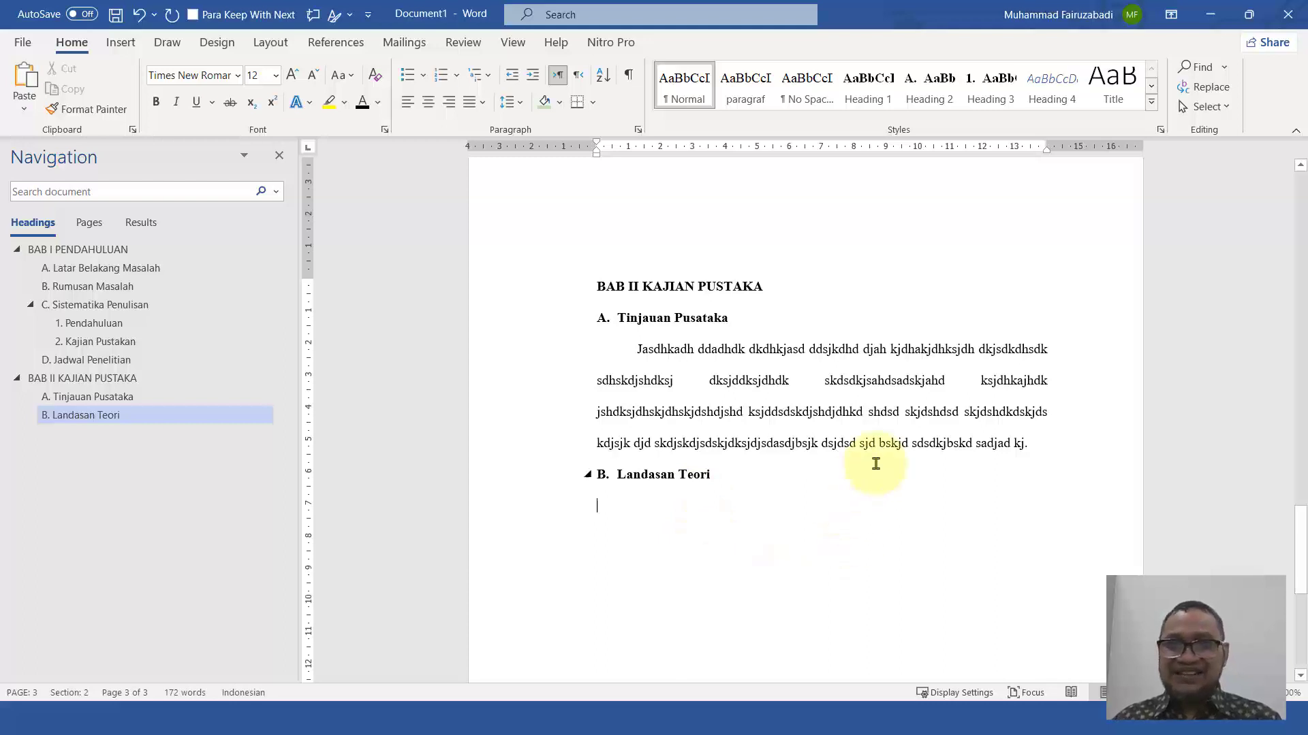
Add the Heading 3 entry "Sistem Informasi" under "Landasan Teori" with its numbering restarted at 1
click(991, 88)
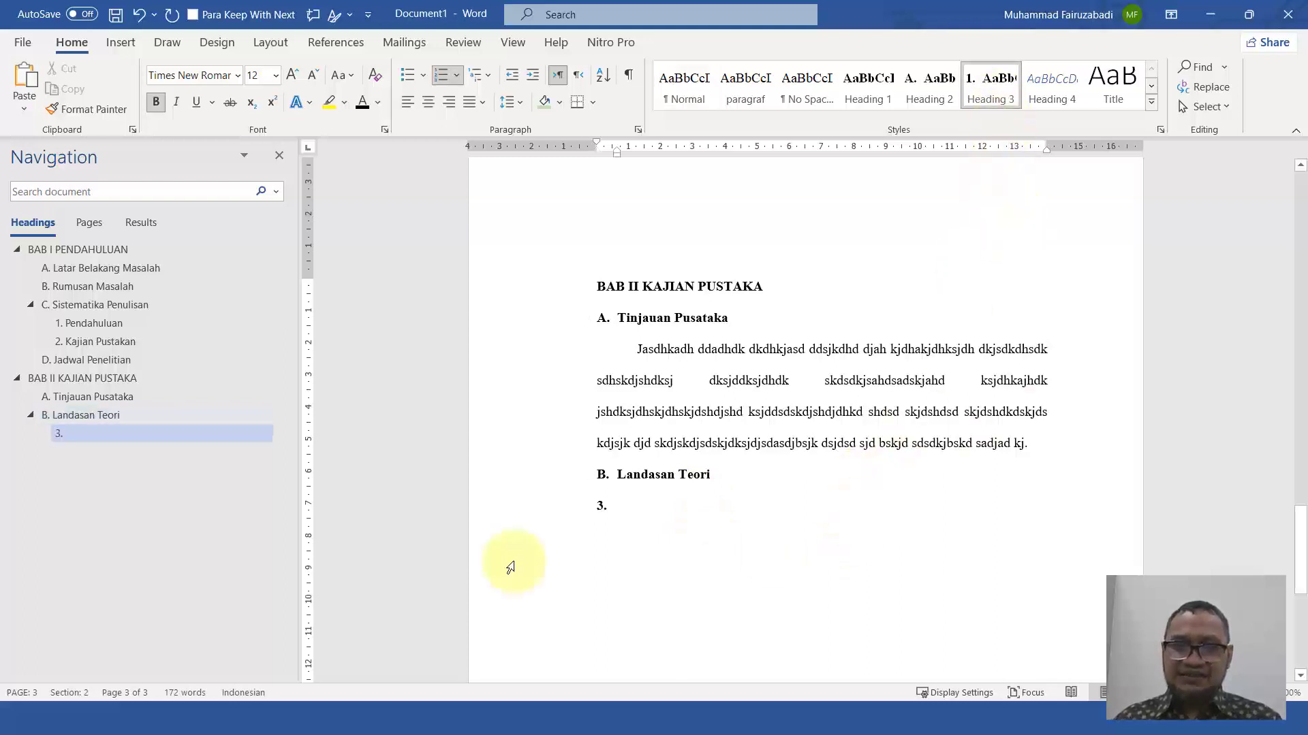
click(600, 510)
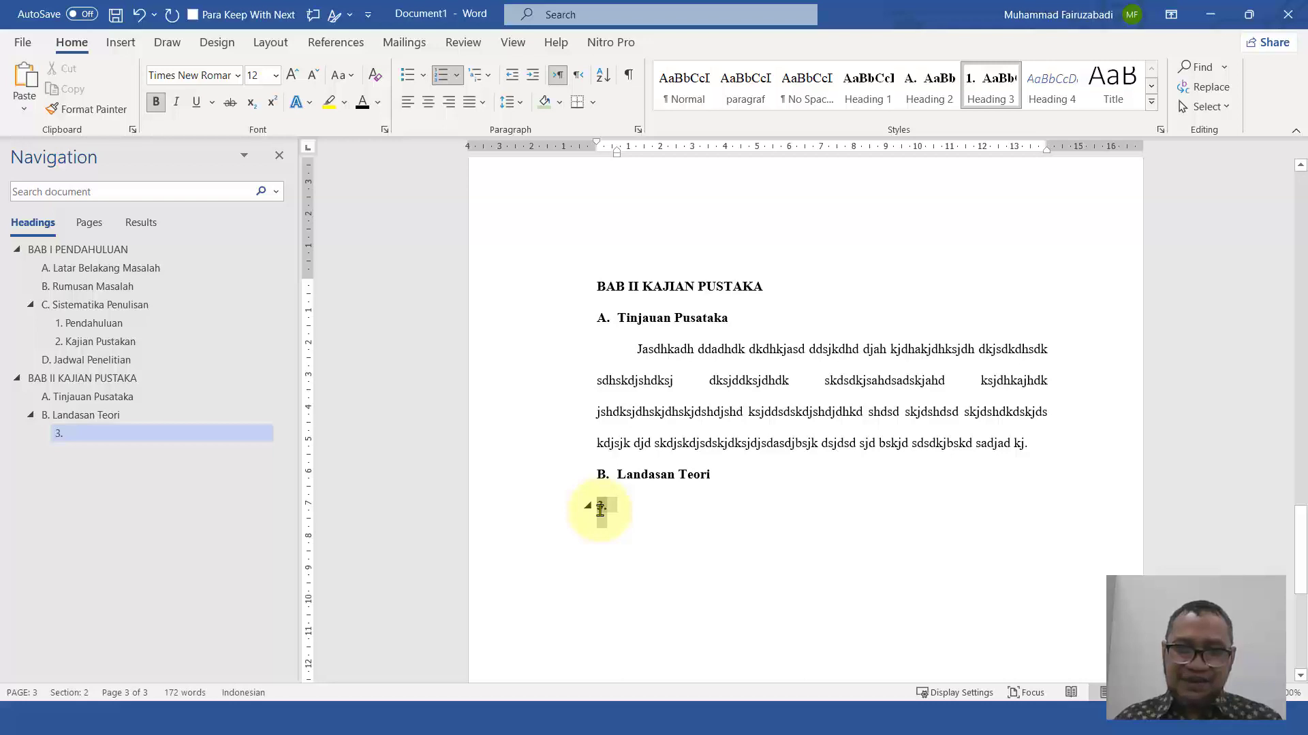
right_click(600, 510)
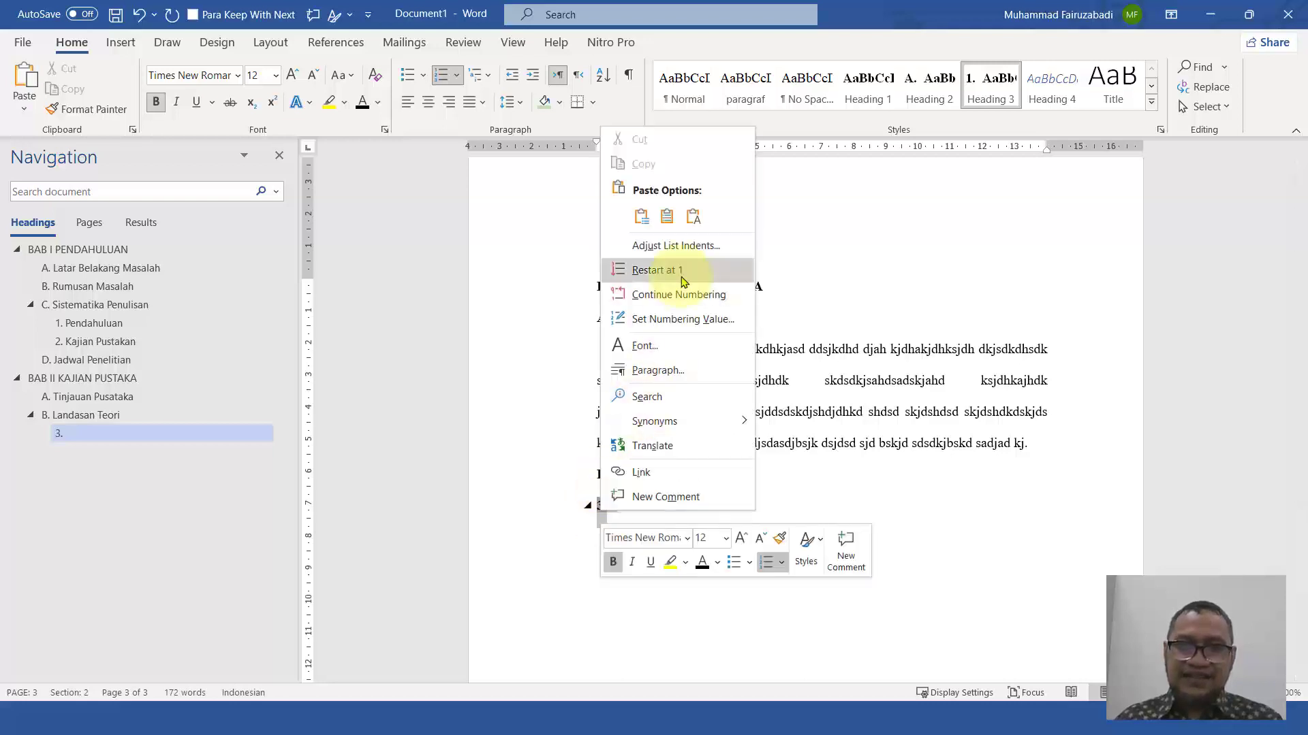
click(600, 510)
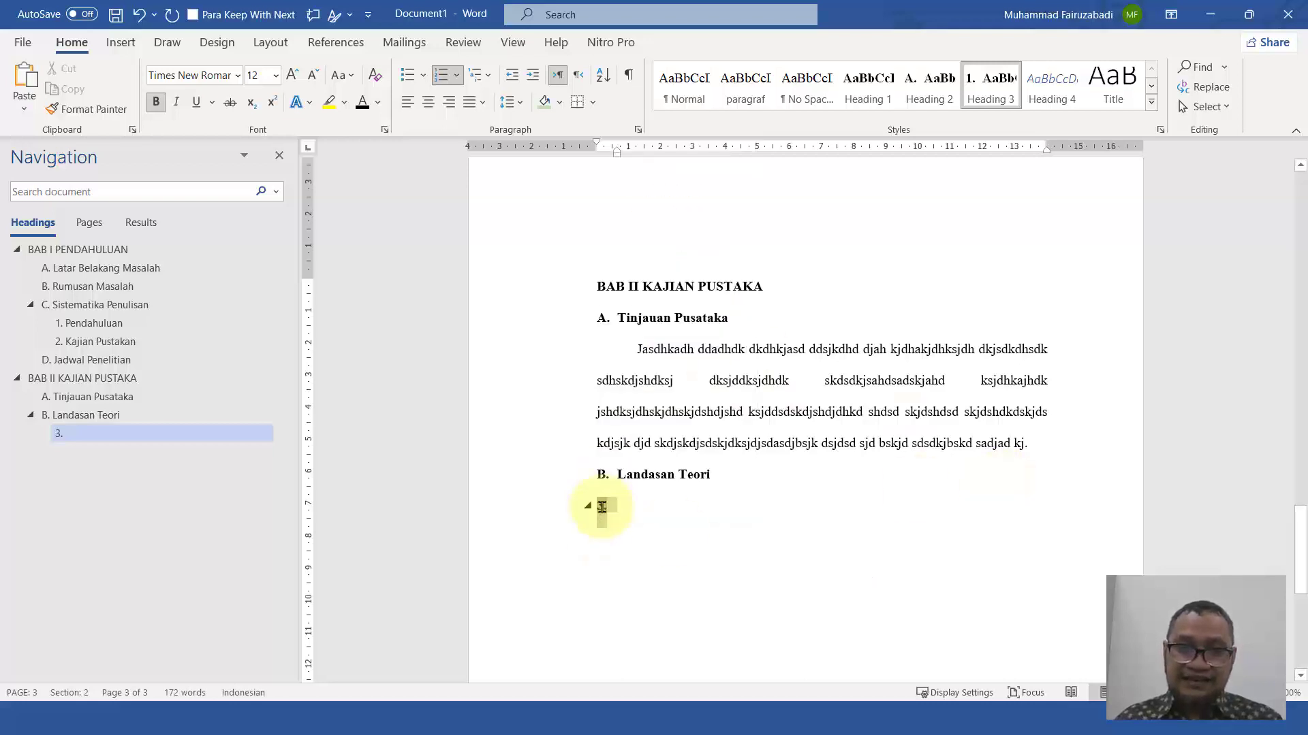
right_click(602, 507)
click(639, 265)
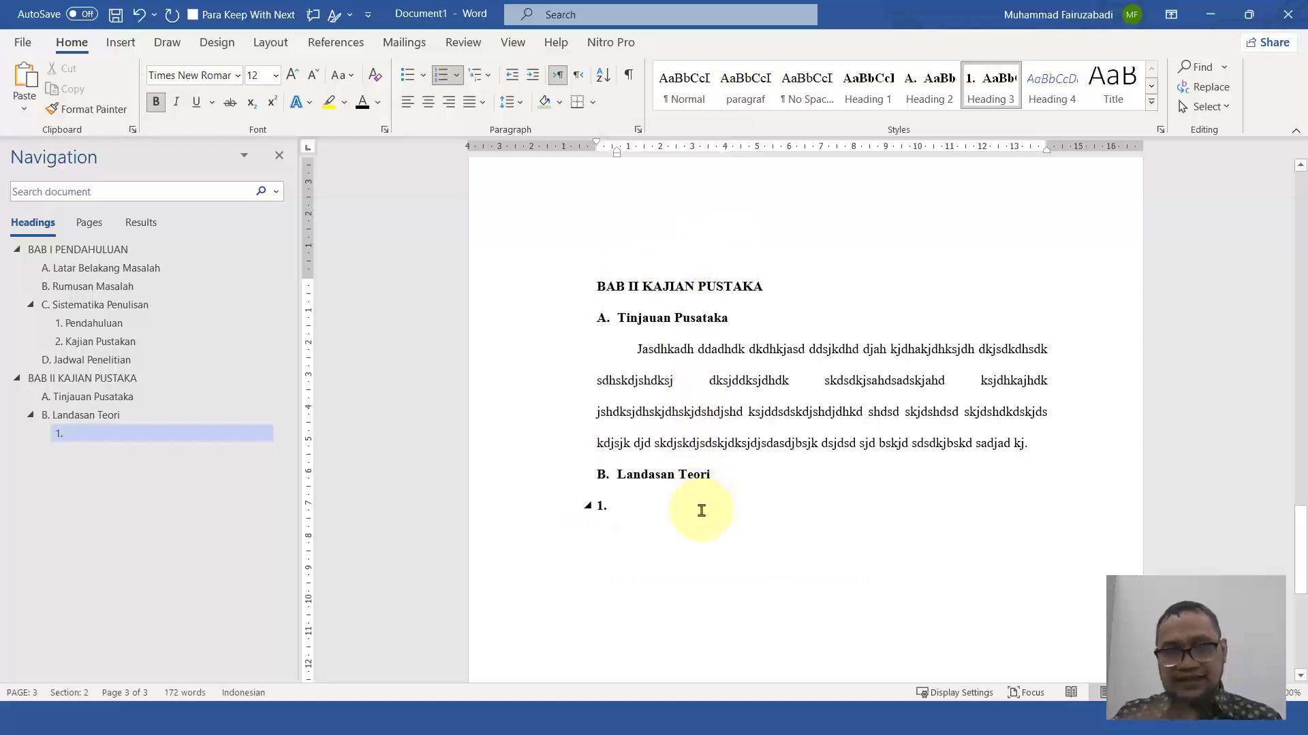
text(Sistem Informasi)
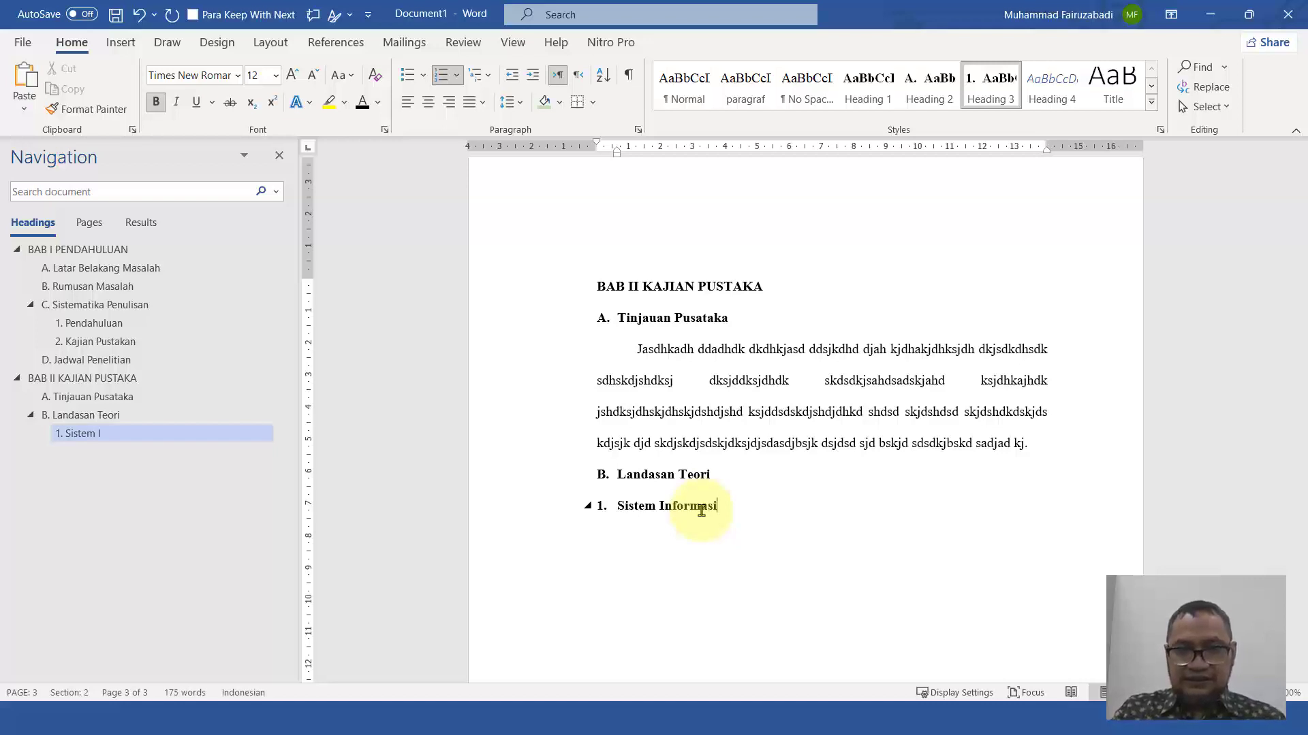
Write a placeholder body paragraph of about four lines in the "paragraf" style under the "Sistem Informasi" heading
key(Return)
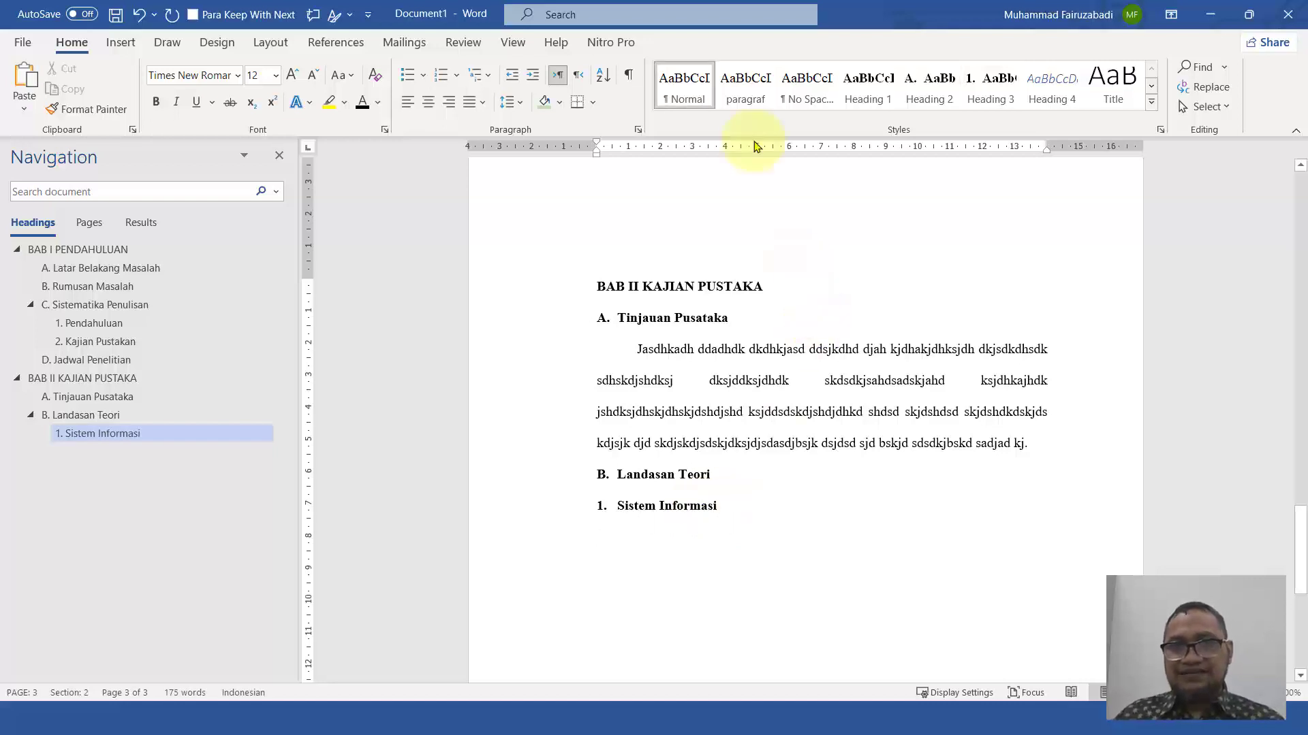
click(743, 94)
text(sjdkdhsd)
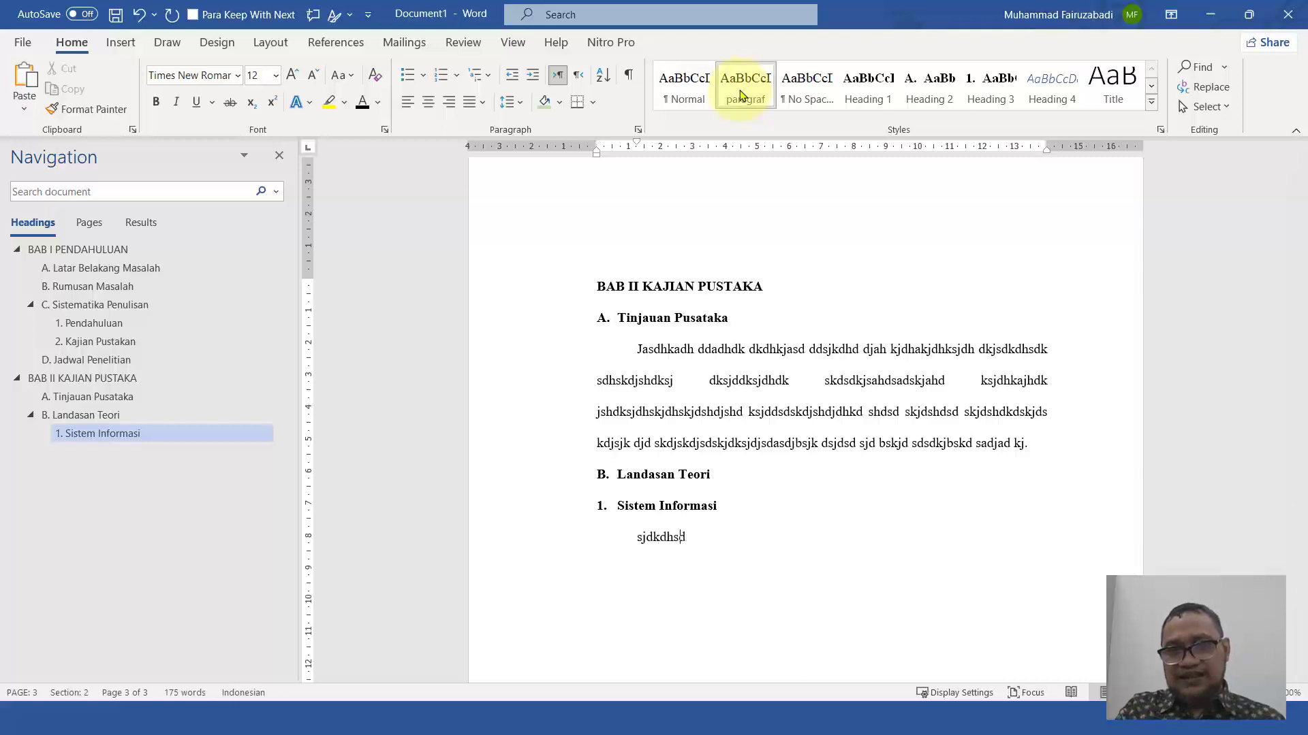
text(j sd jskadh sjdskjds hdksdsjkdh dkjdjashd )
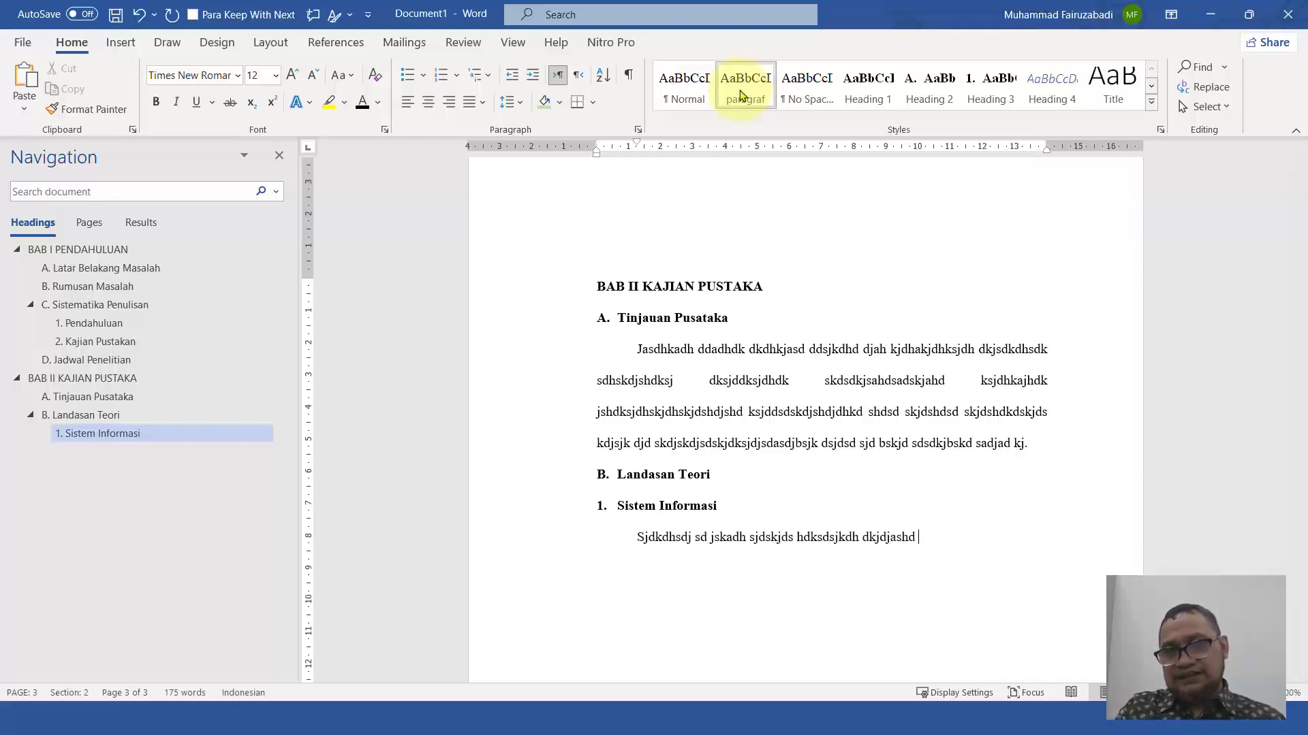
text(dhsa kdsasjd asksdskjd skadskjad skad)
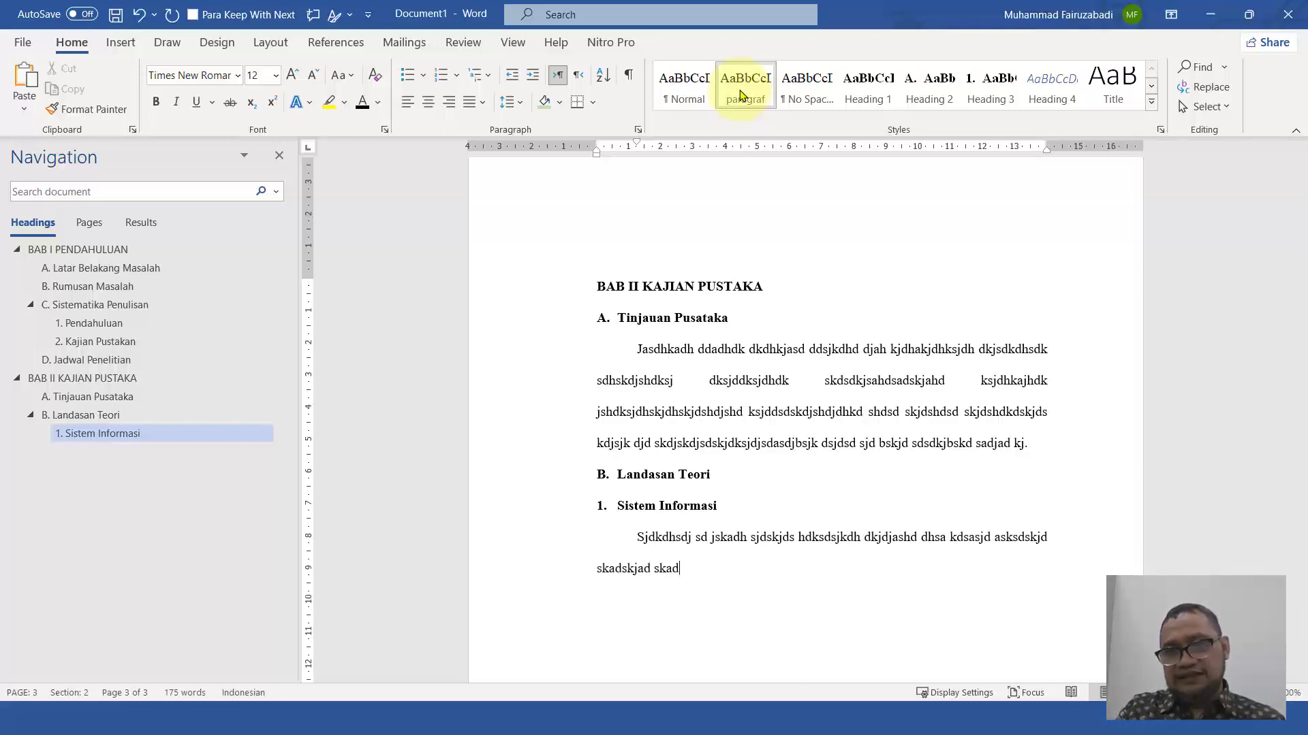
text(sjsd sdsjds sjds jkds dkads jdskdj)
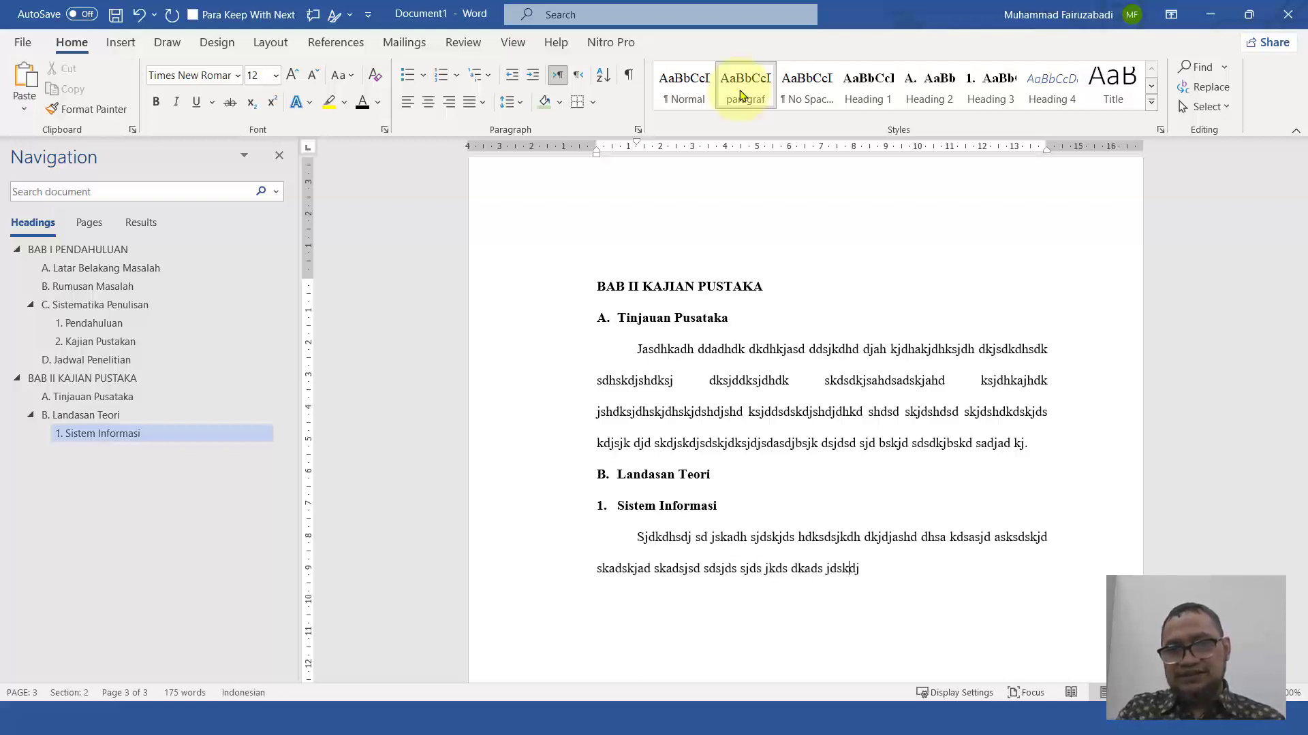
text(sadjsasj sjkdsb dsjdsdskj ds)
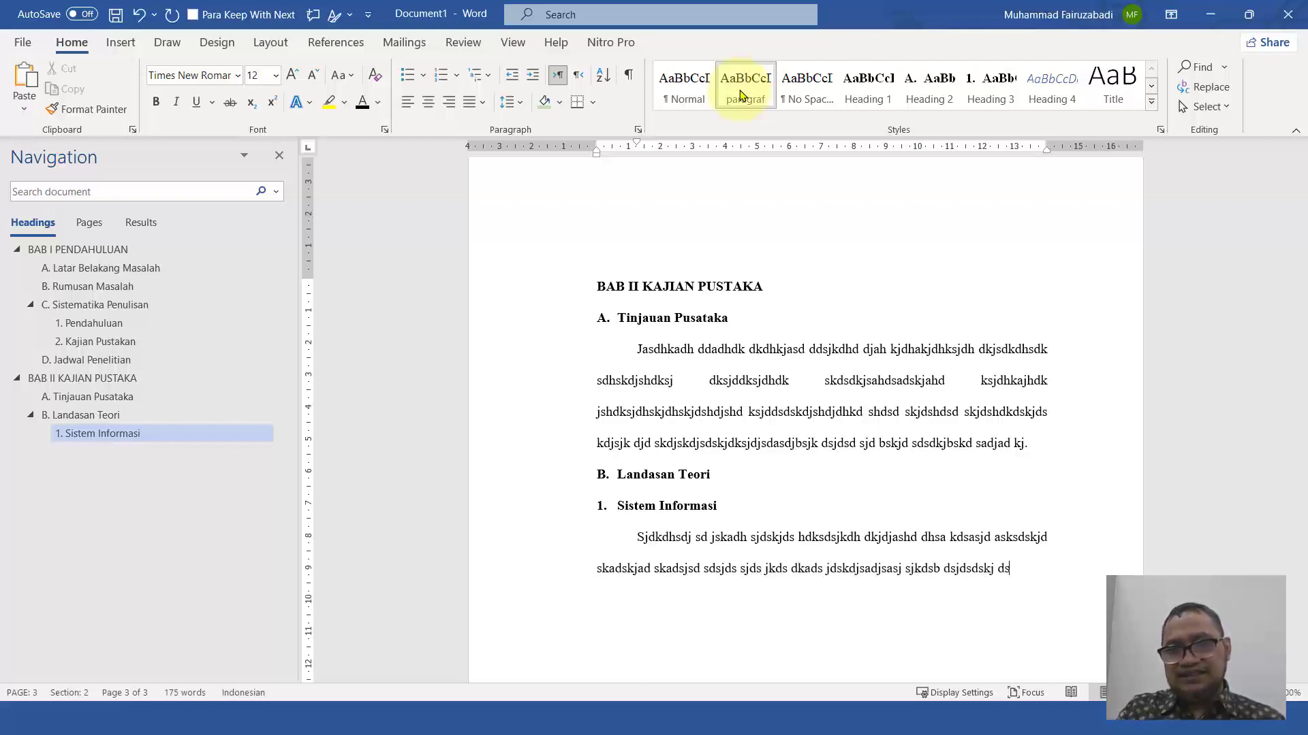
text(bjs dsjdsk dsjdbs dsjdb sjdbsjkdbs kjd)
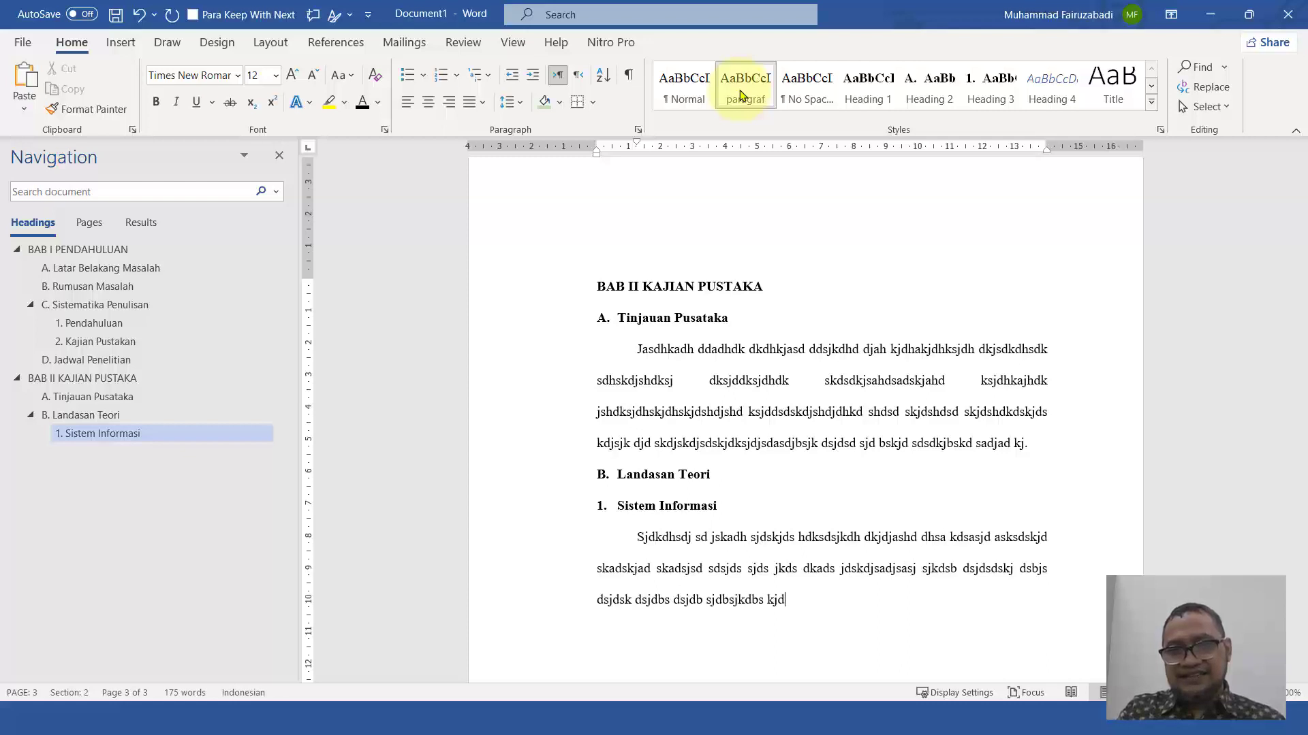
text(skadsjkd sdbsk dsajdbaskjd askdjasbkas dsjkdb sjkdsdjsadka)
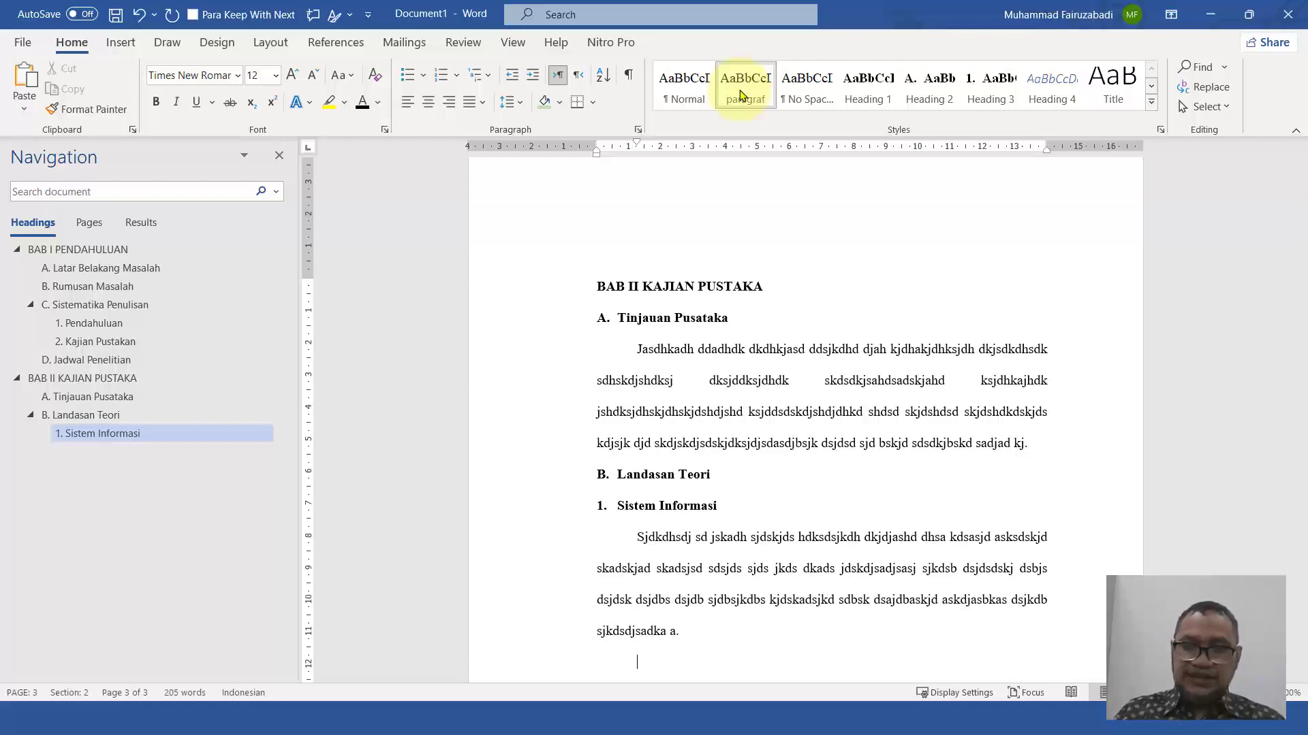
scroll(745, 535, down, 4)
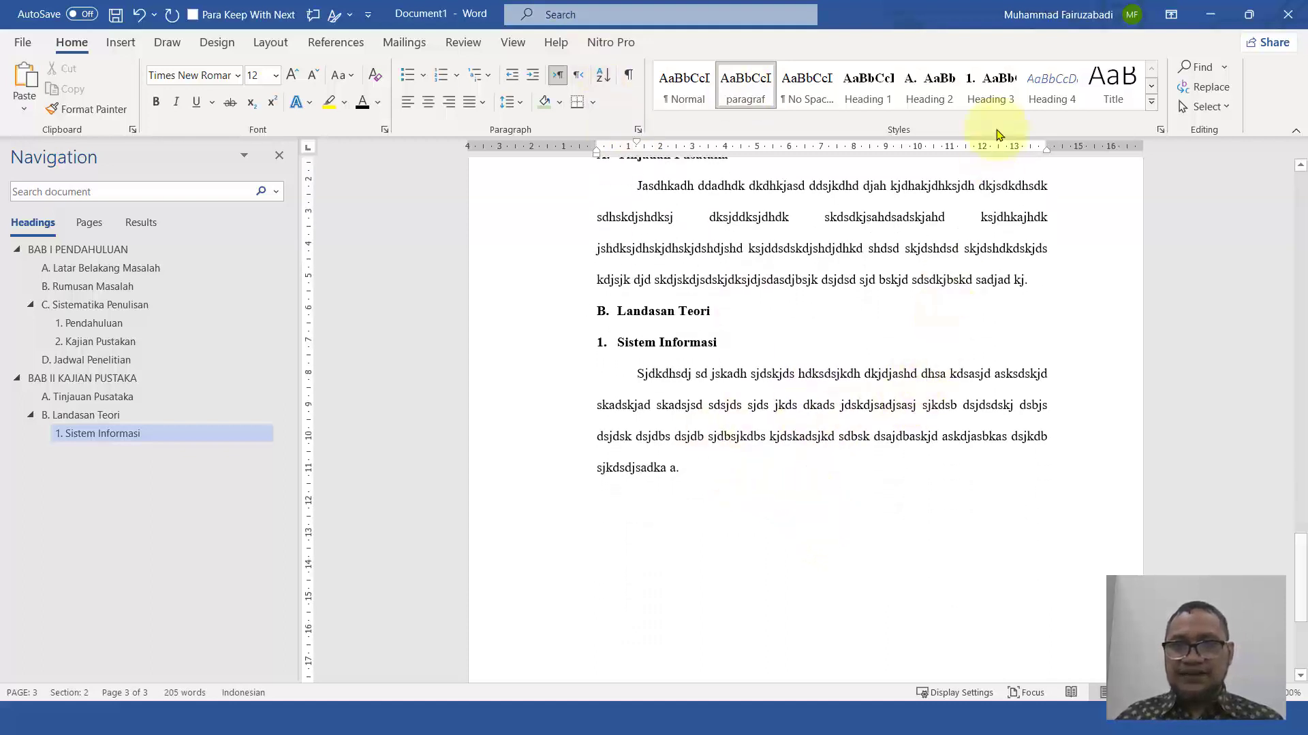
click(989, 94)
text(Sjdsajkdshd ds)
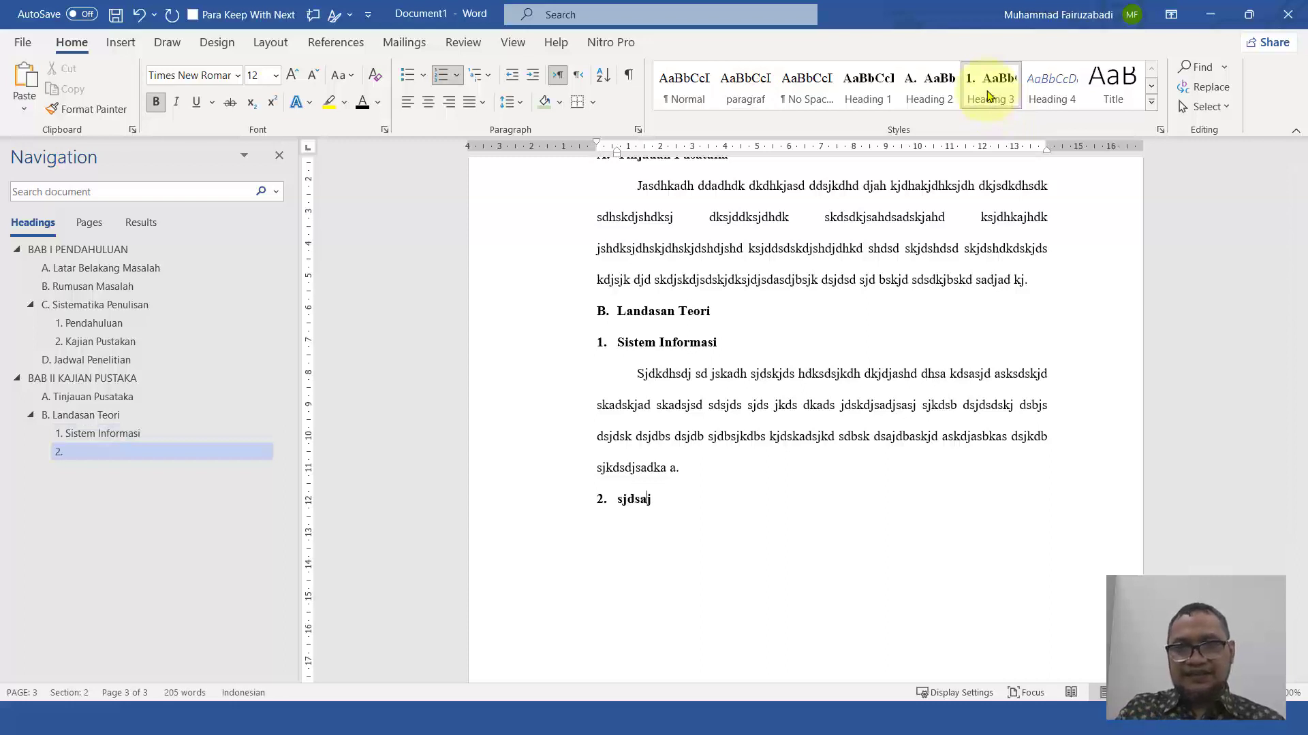
key(BackSpace)
key(BackSpace)
key(BackSpace)
key(BackSpace)
key(BackSpace)
key(BackSpace)
key(BackSpace)
key(BackSpace)
key(BackSpace)
key(BackSpace)
key(BackSpace)
key(BackSpace)
key(BackSpace)
key(BackSpace)
key(BackSpace)
key(BackSpace)
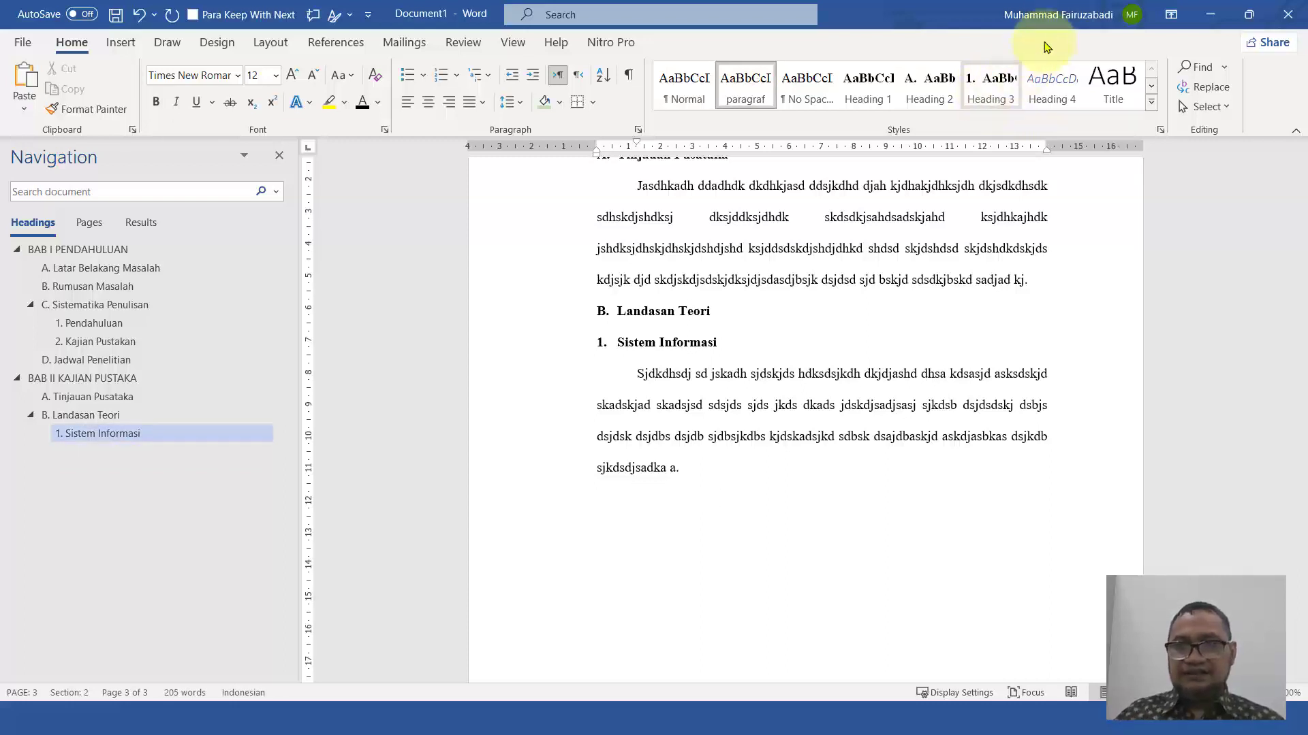
Add the Heading 3 entry "Manajemen" below the "Sistem Informasi" paragraph
click(989, 95)
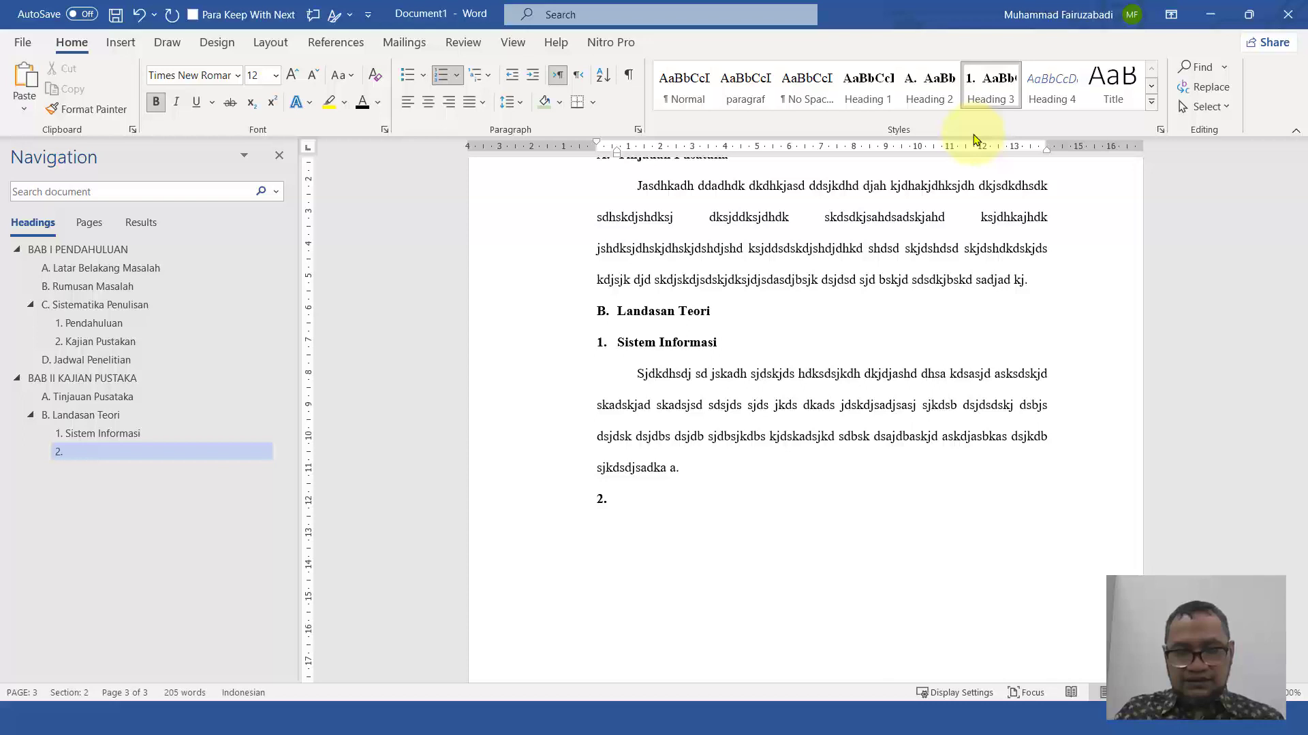
text(Manajemen)
key(Return)
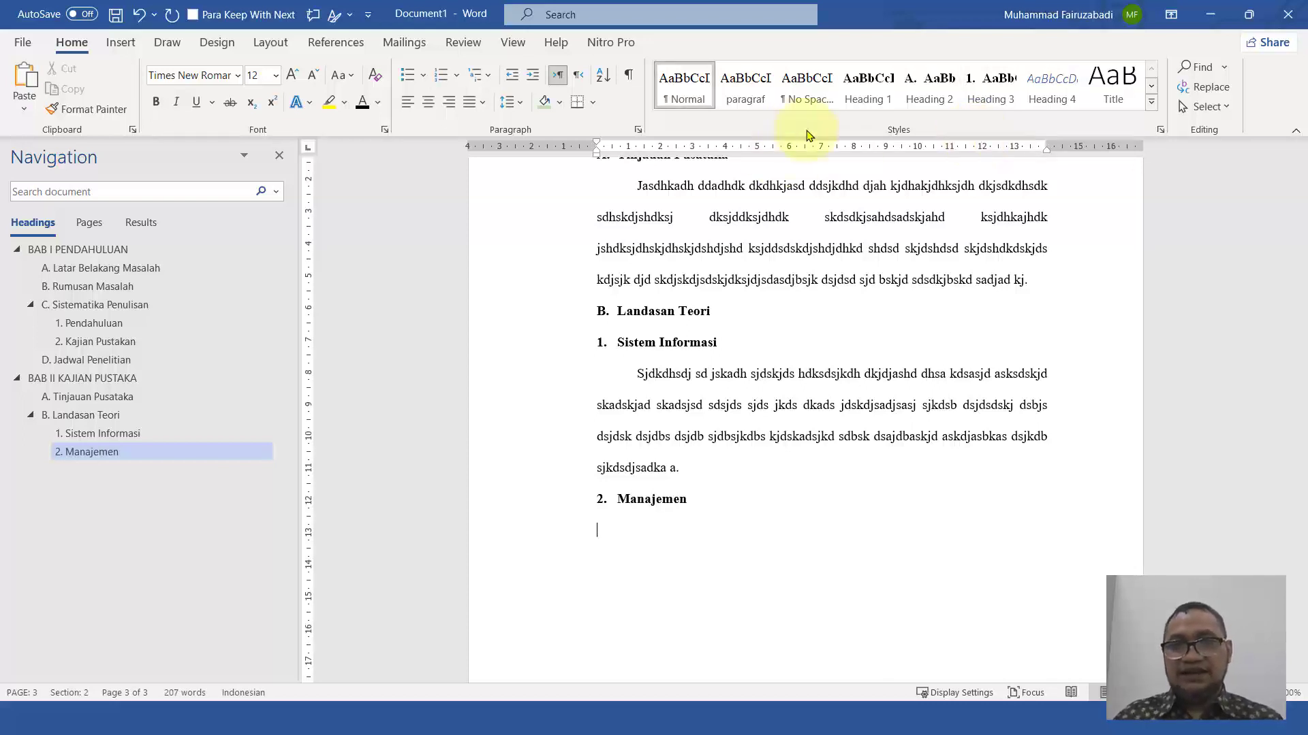
Write a placeholder body paragraph of about three lines, starting with "Manajemen", in the "paragraf" style under the "Manajemen" heading
click(757, 101)
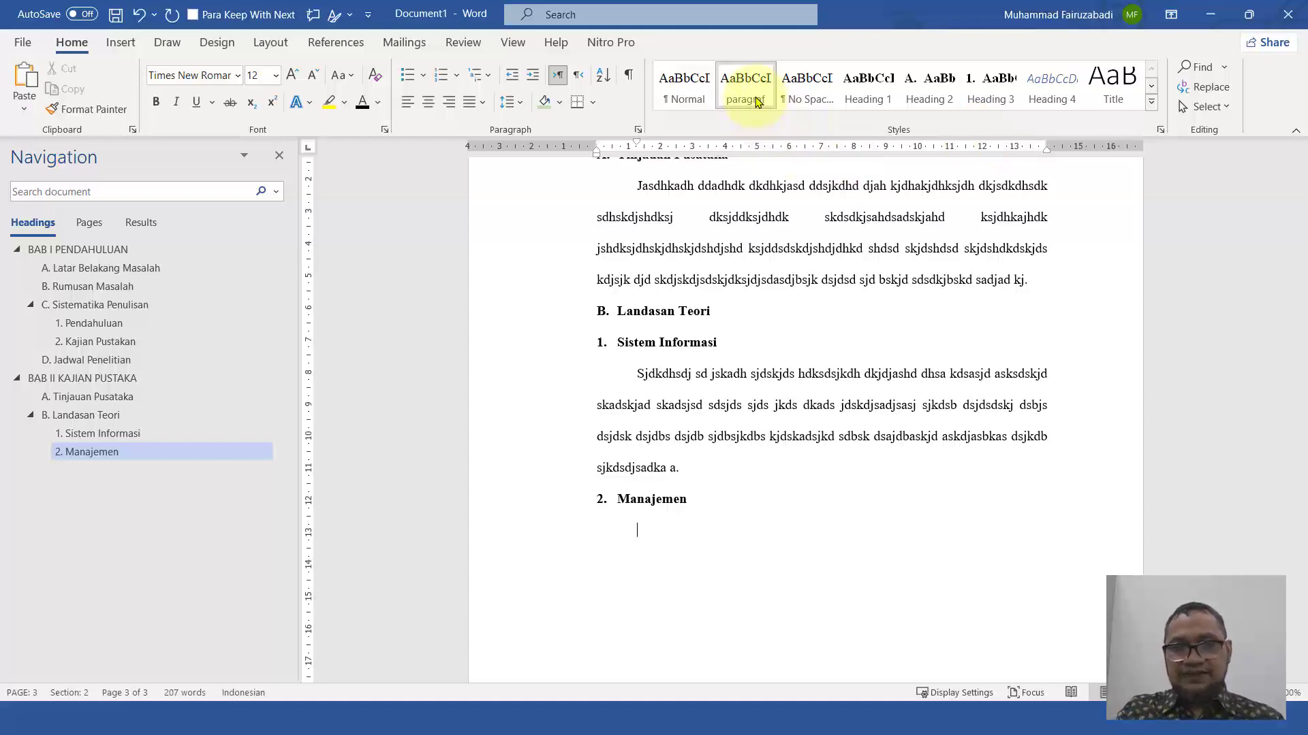
text(Mana)
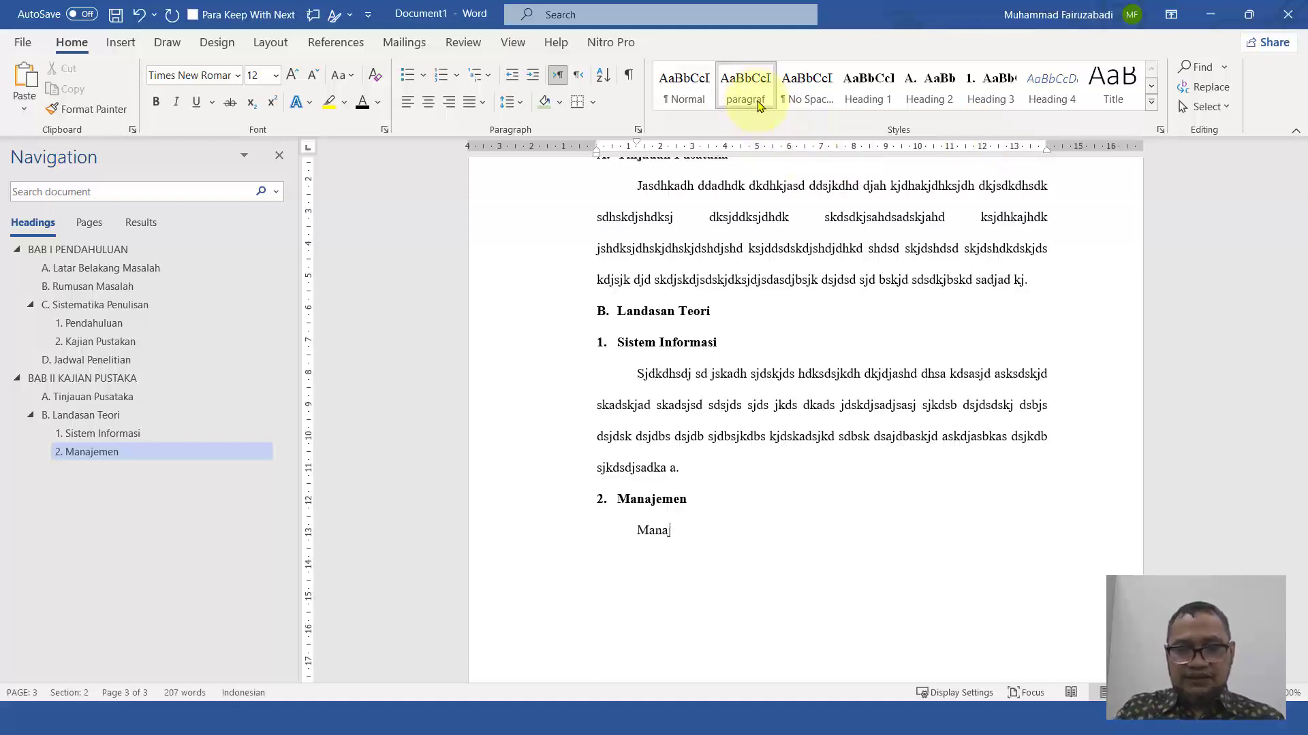
text(jemen hsdshjdsjhdbs djdbs hdjs)
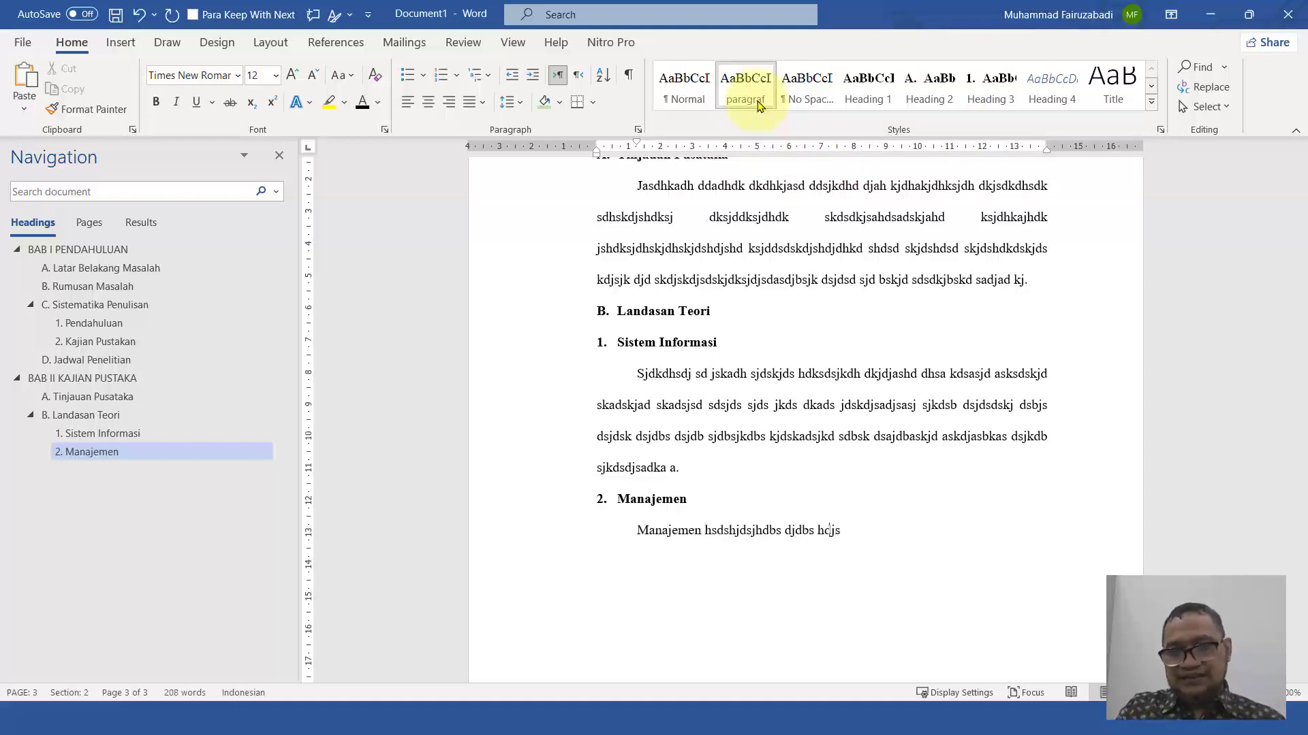
text(bdhs bahjd sjdhbshdjs dsjdhbsdhjsd bdhb shjd sbhjd)
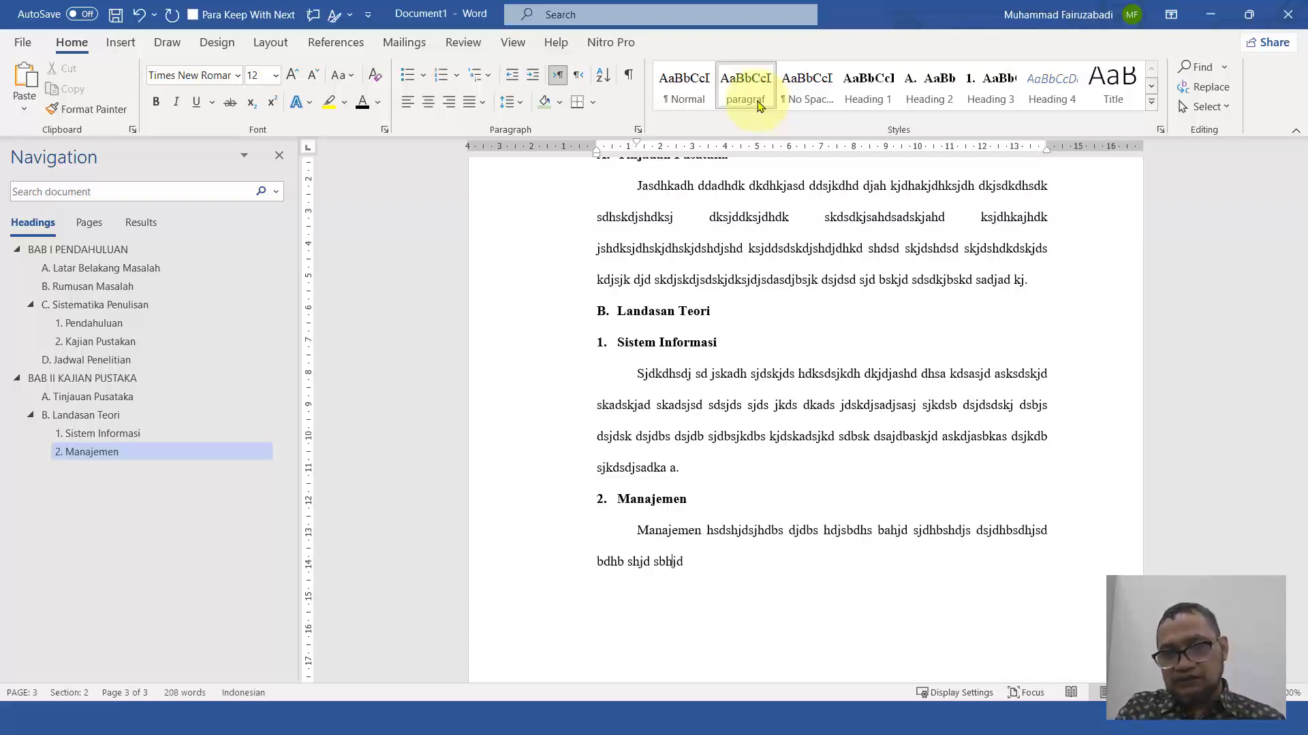
text(b sdsbjbdjasd sjdsjdhb sjdbsjdbsj dbjsdb)
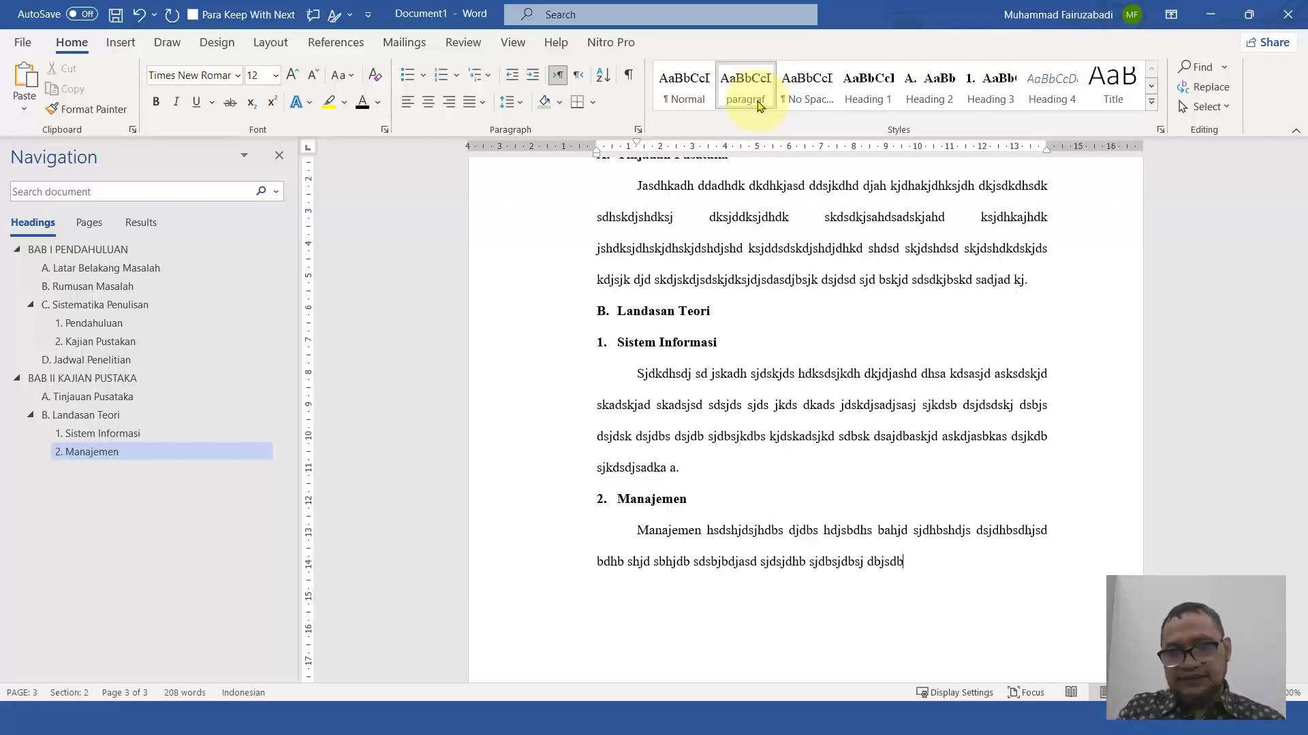
text(jshdb jhsbdsd. Sadjbskjsbdskjdsdbka djsb kdbaksjdbskd)
text( kasdbjkdbksdbksajd)
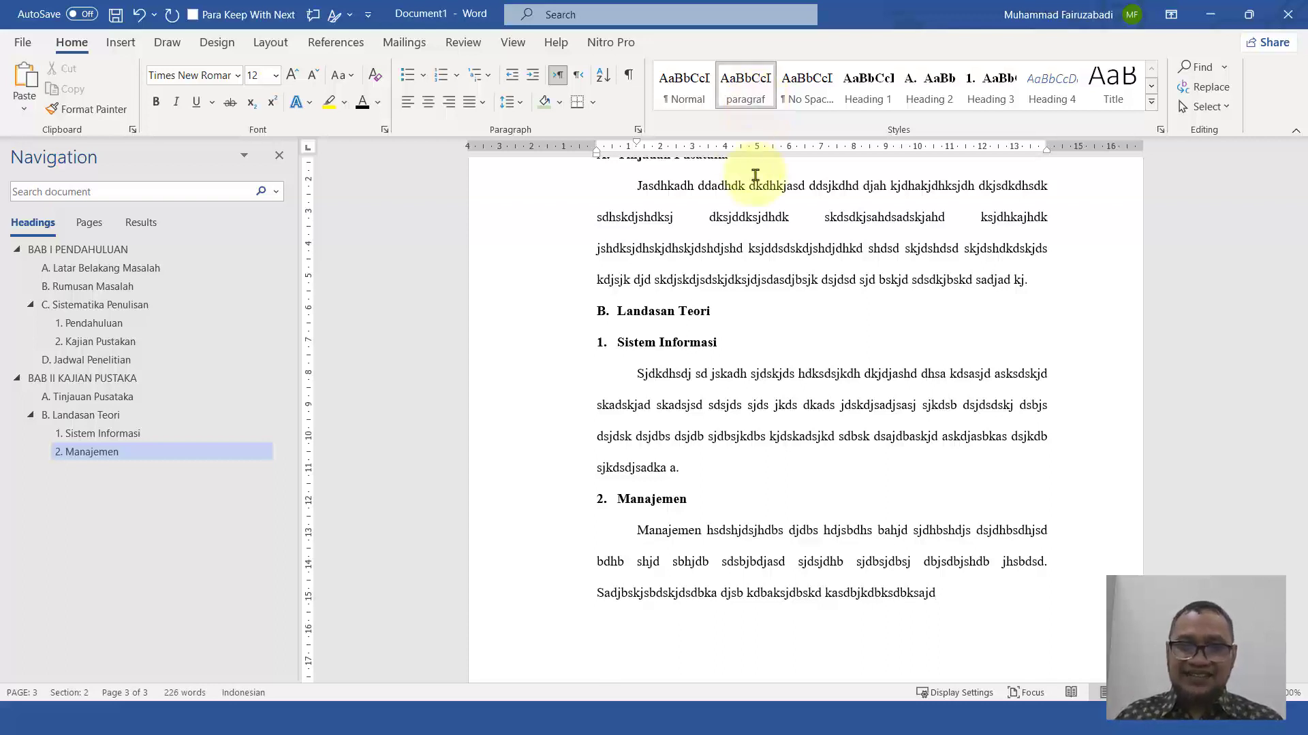
Add the lettered item "a. Manajemen Keuangan" in Normal style below the paragraph, with its letter aligned to the page's left margin
scroll(765, 204, down, 2)
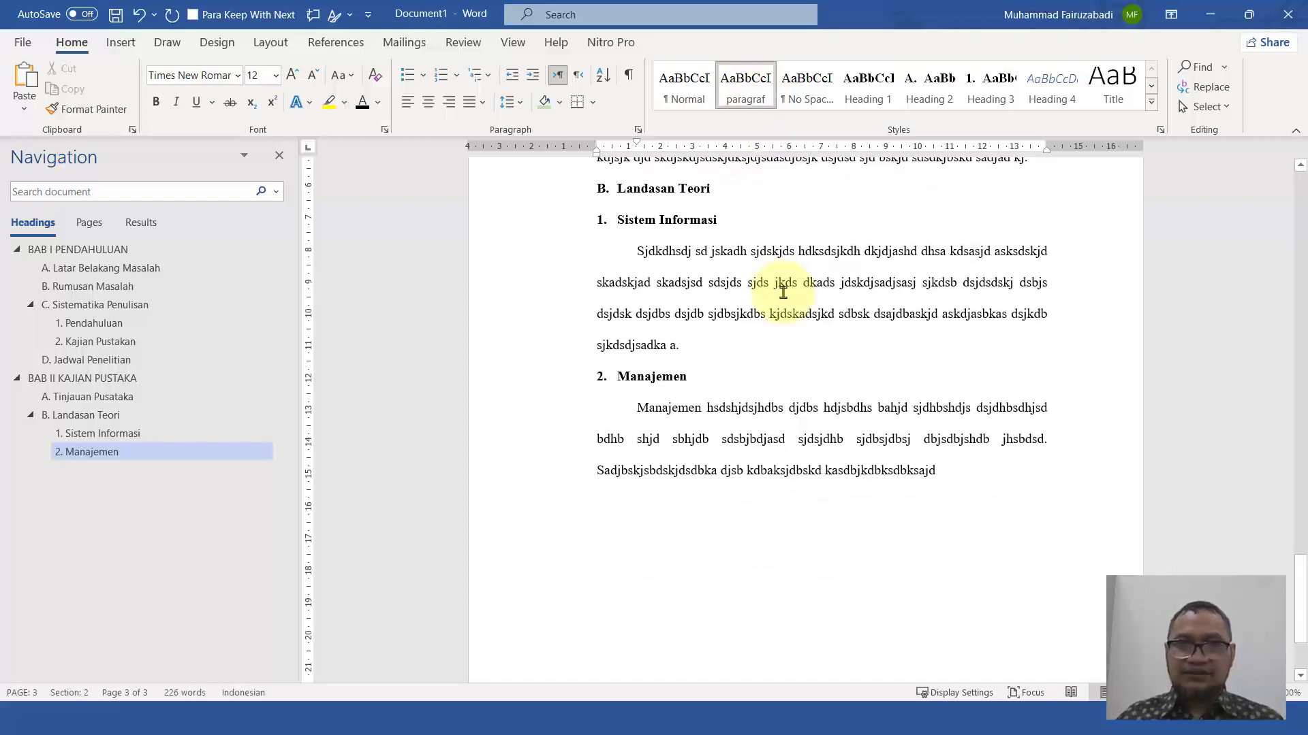
click(688, 89)
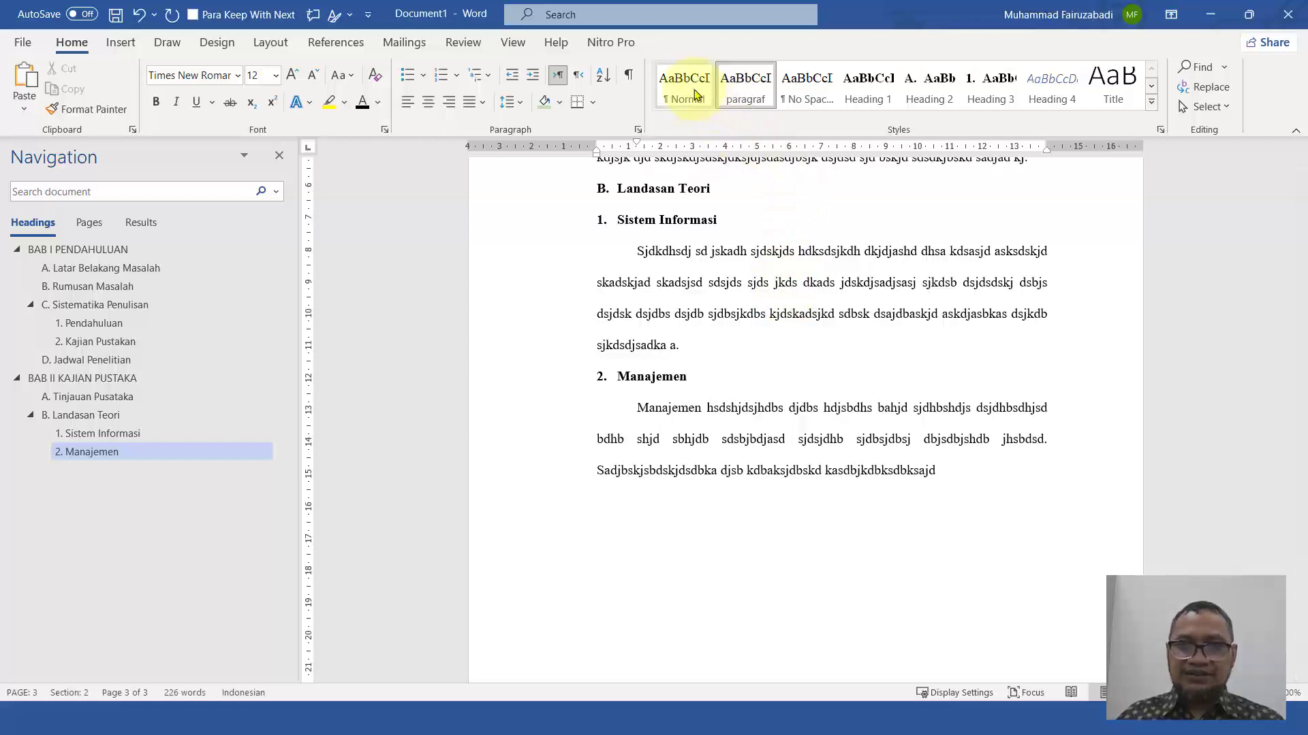
text(a.)
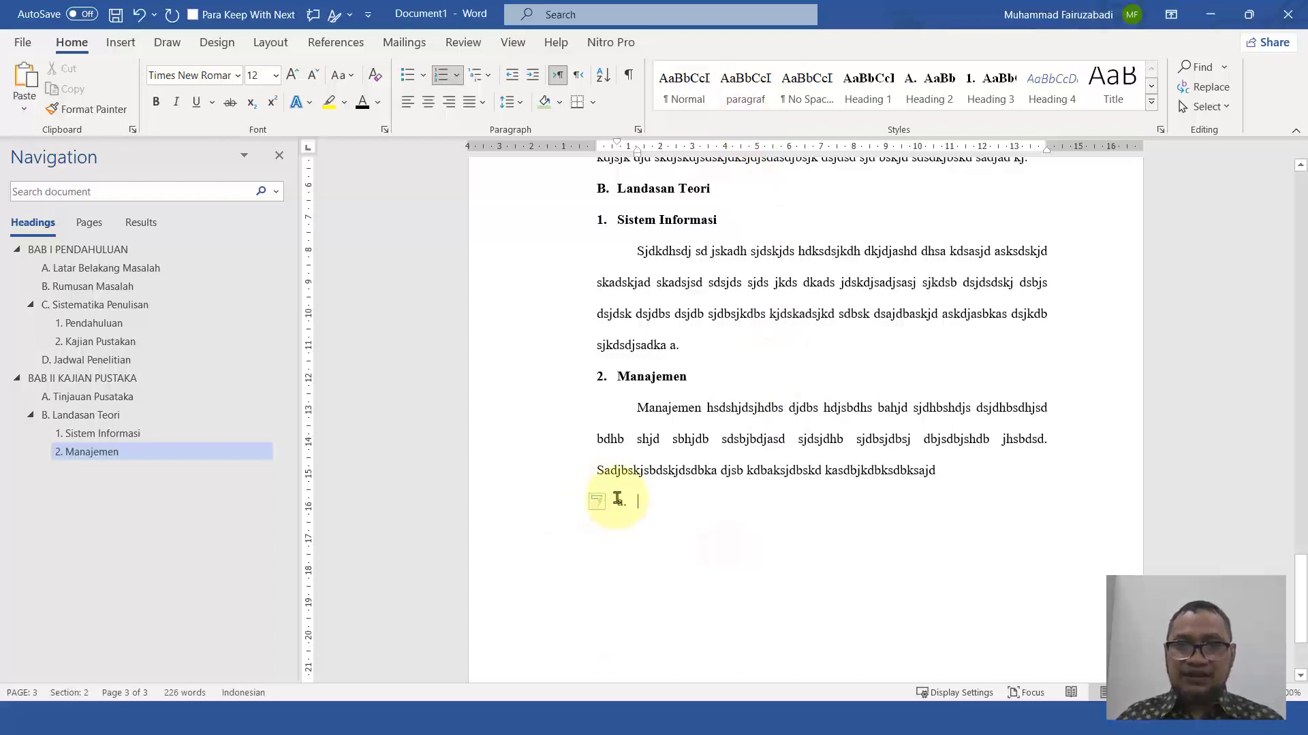
click(530, 77)
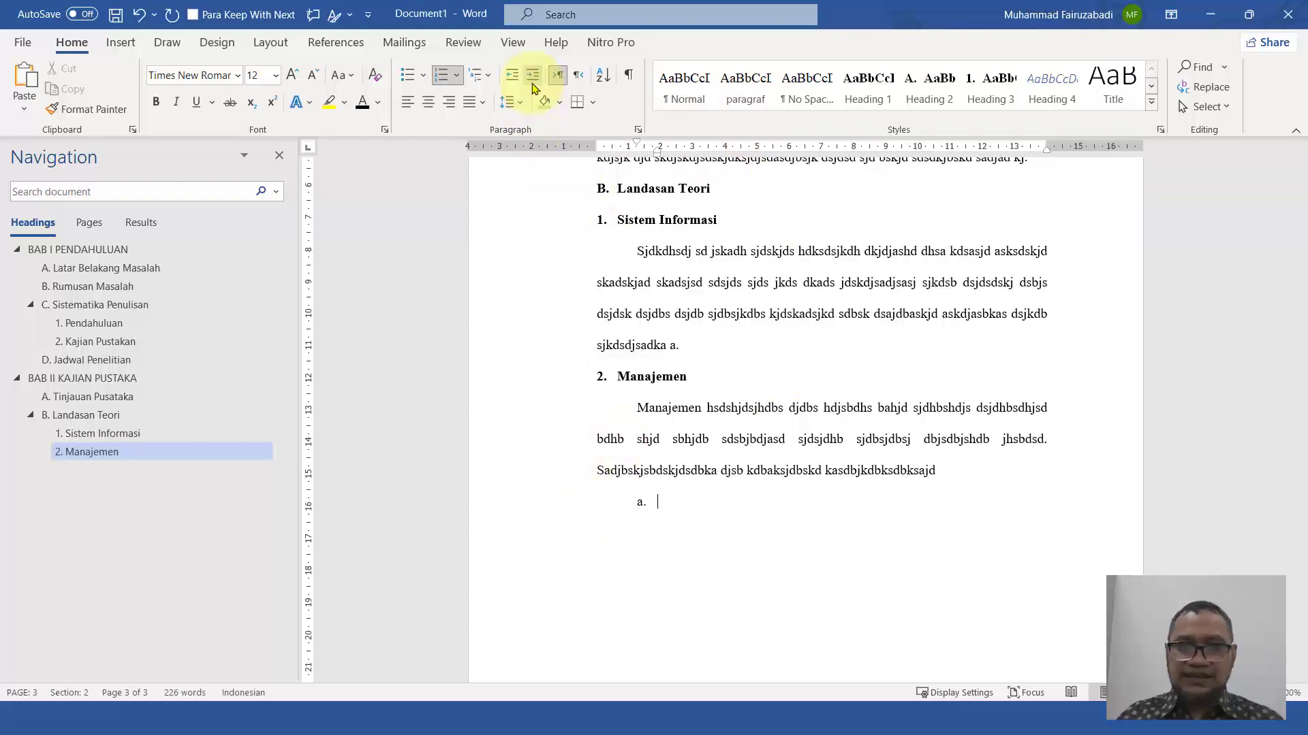
click(511, 76)
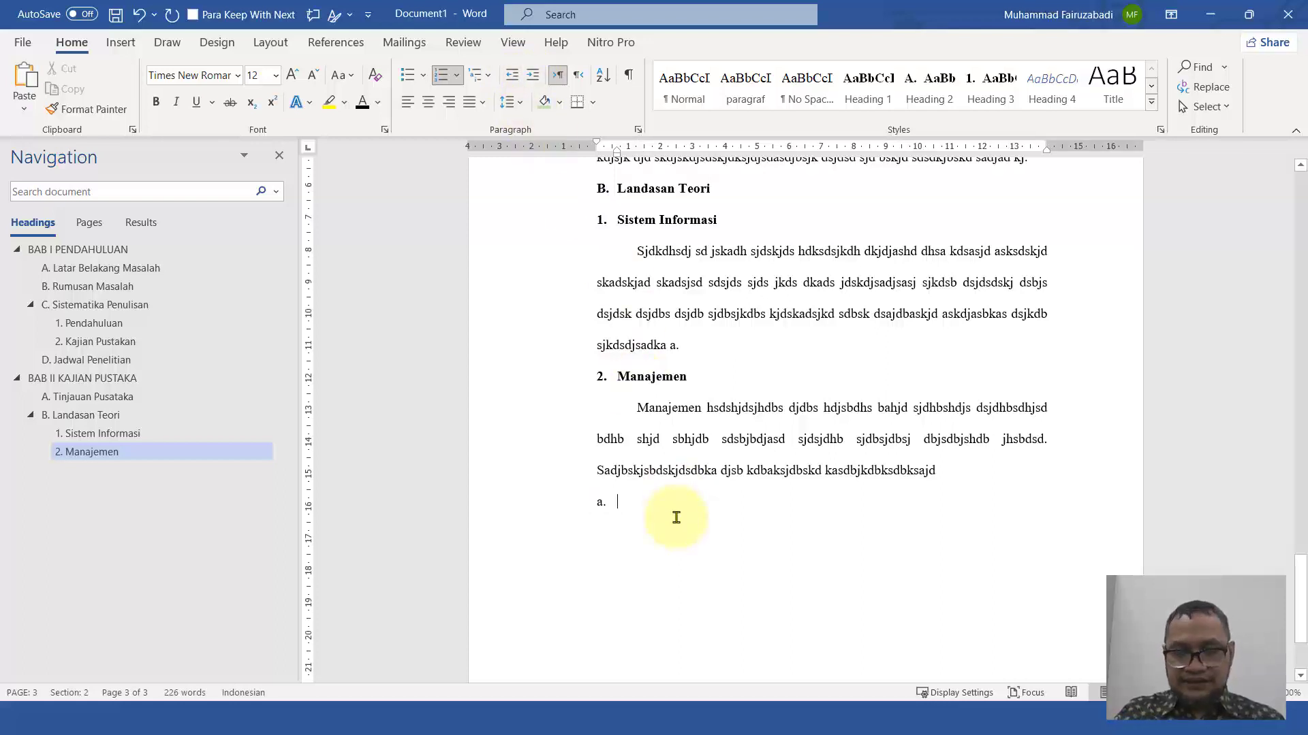
text(Manajem)
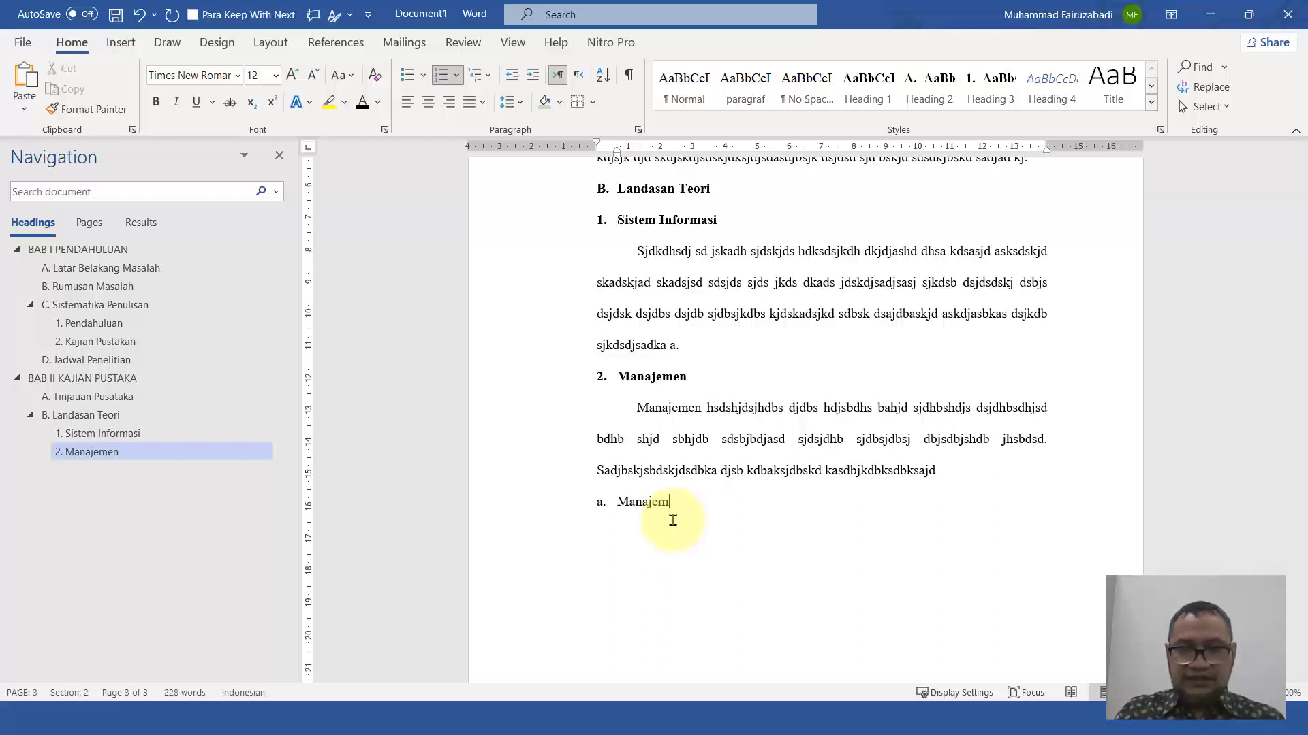
text(en Keuangan)
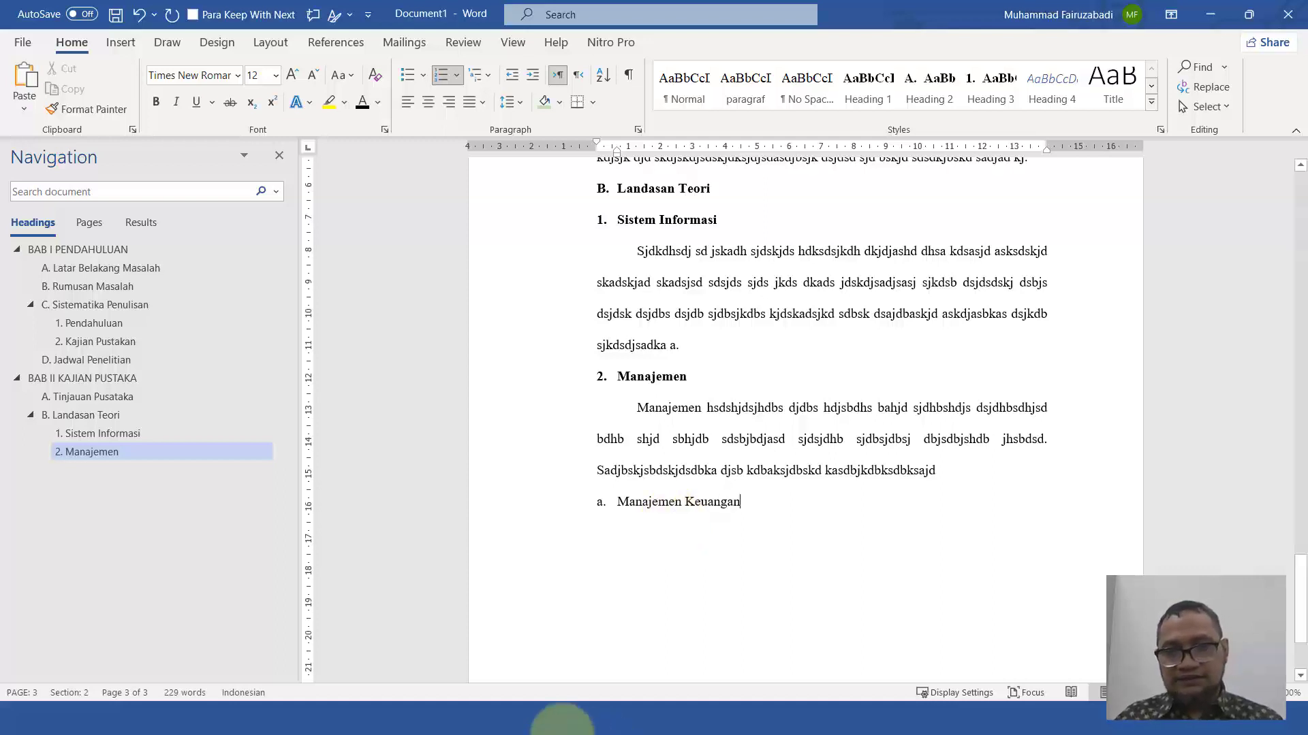
Make the "Manajemen Keuangan" item bold and update the Heading 4 style to match it
click(561, 511)
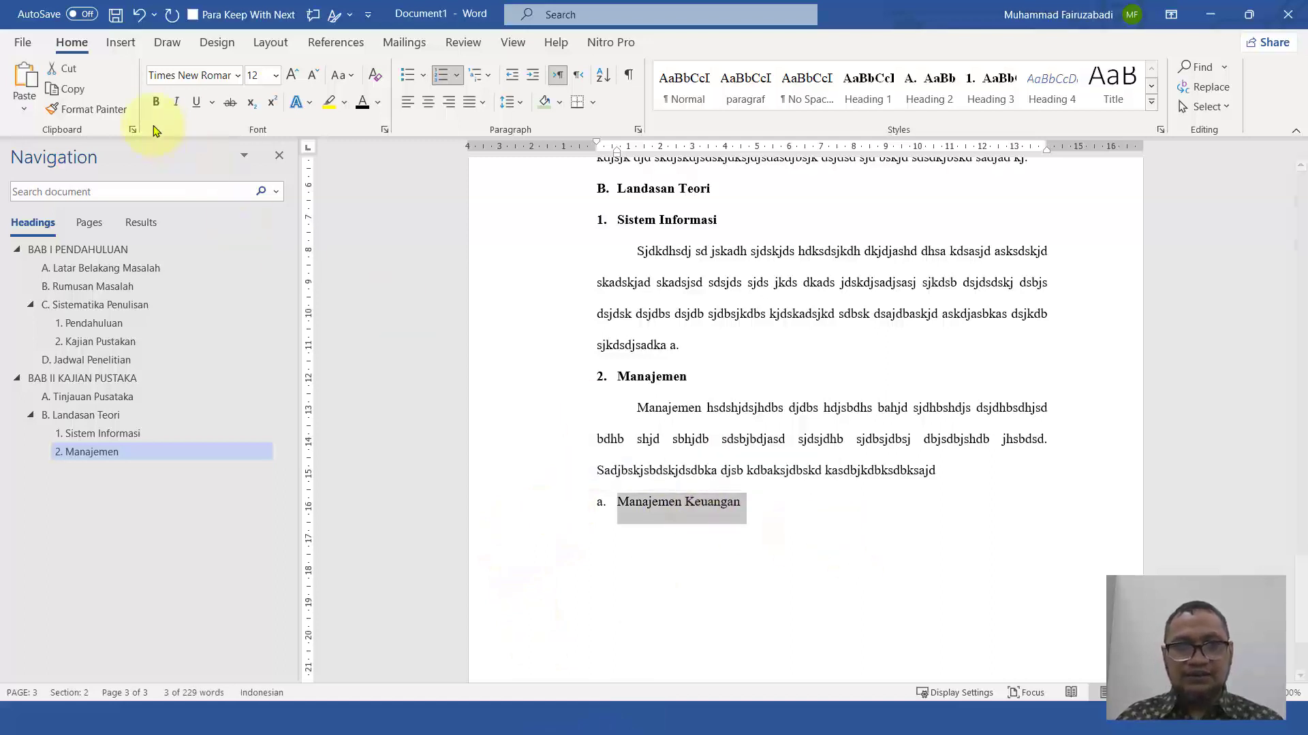
click(158, 104)
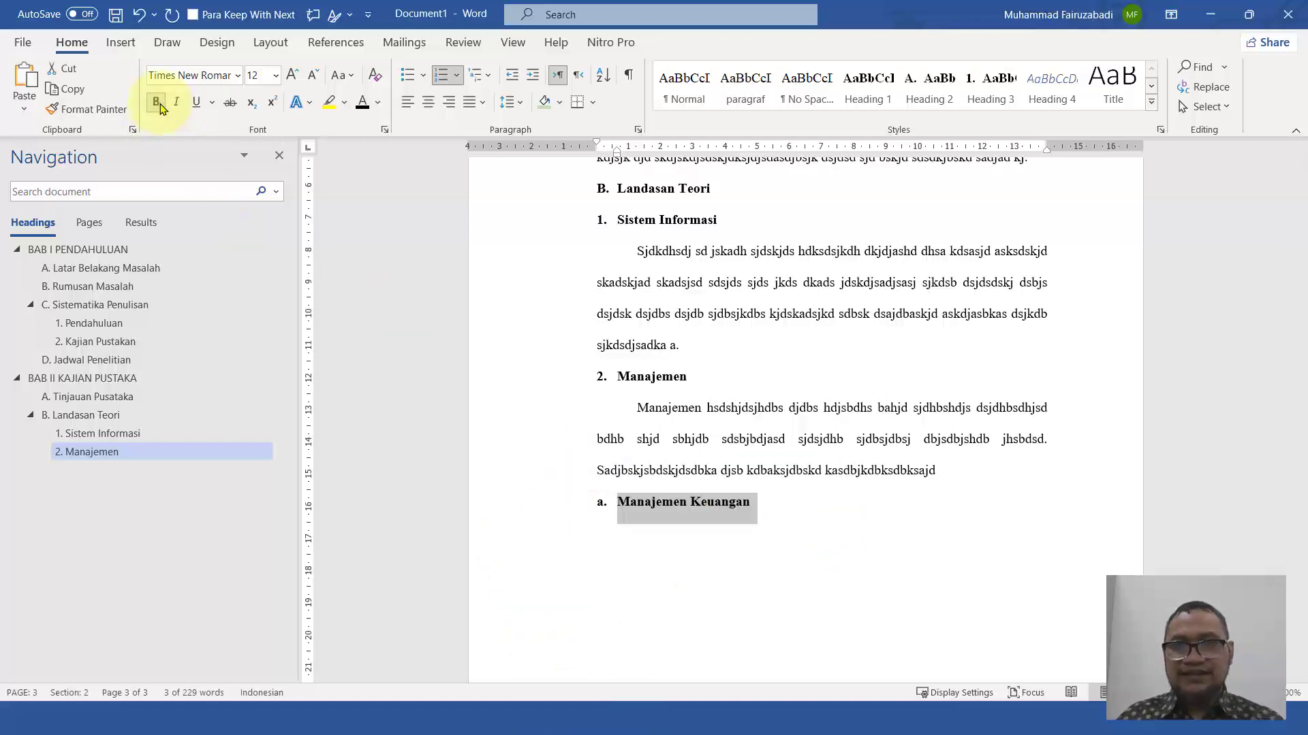
right_click(1065, 108)
click(1066, 111)
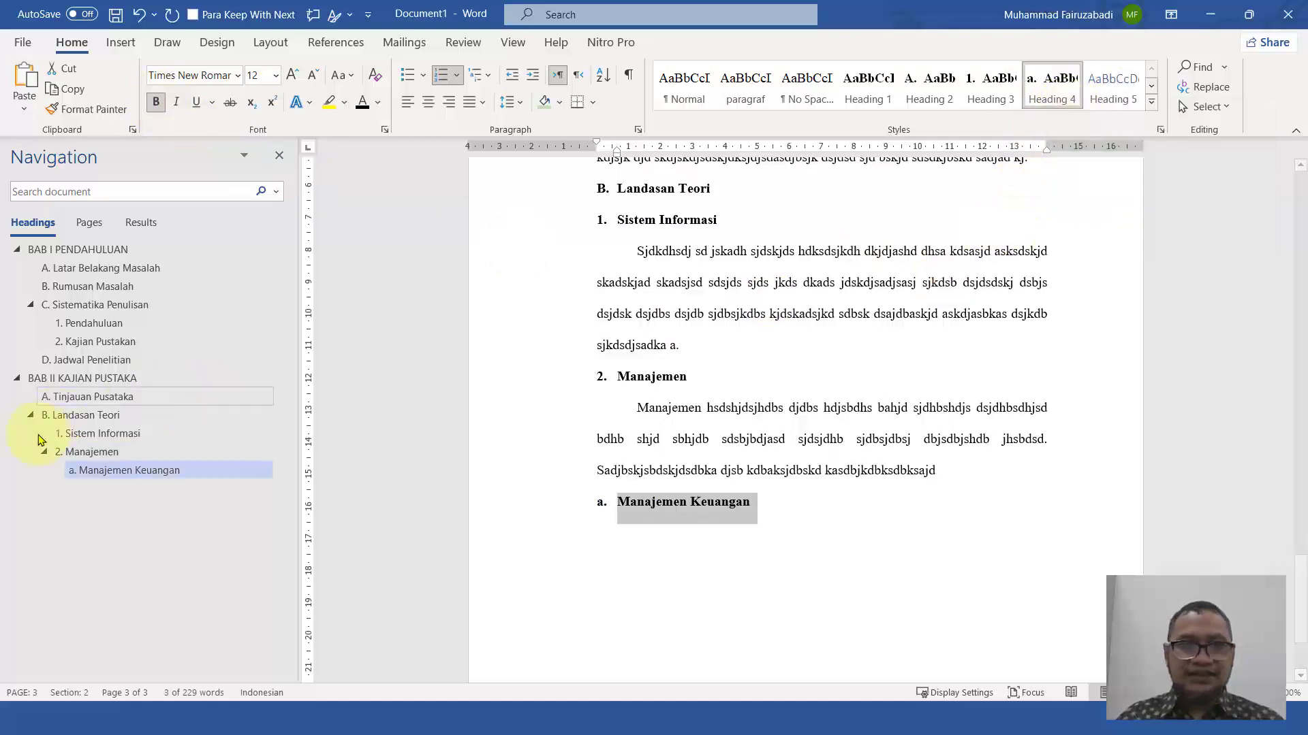
Write a placeholder body paragraph of about three lines in the "paragraf" style under the "Manajemen Keuangan" heading
click(807, 508)
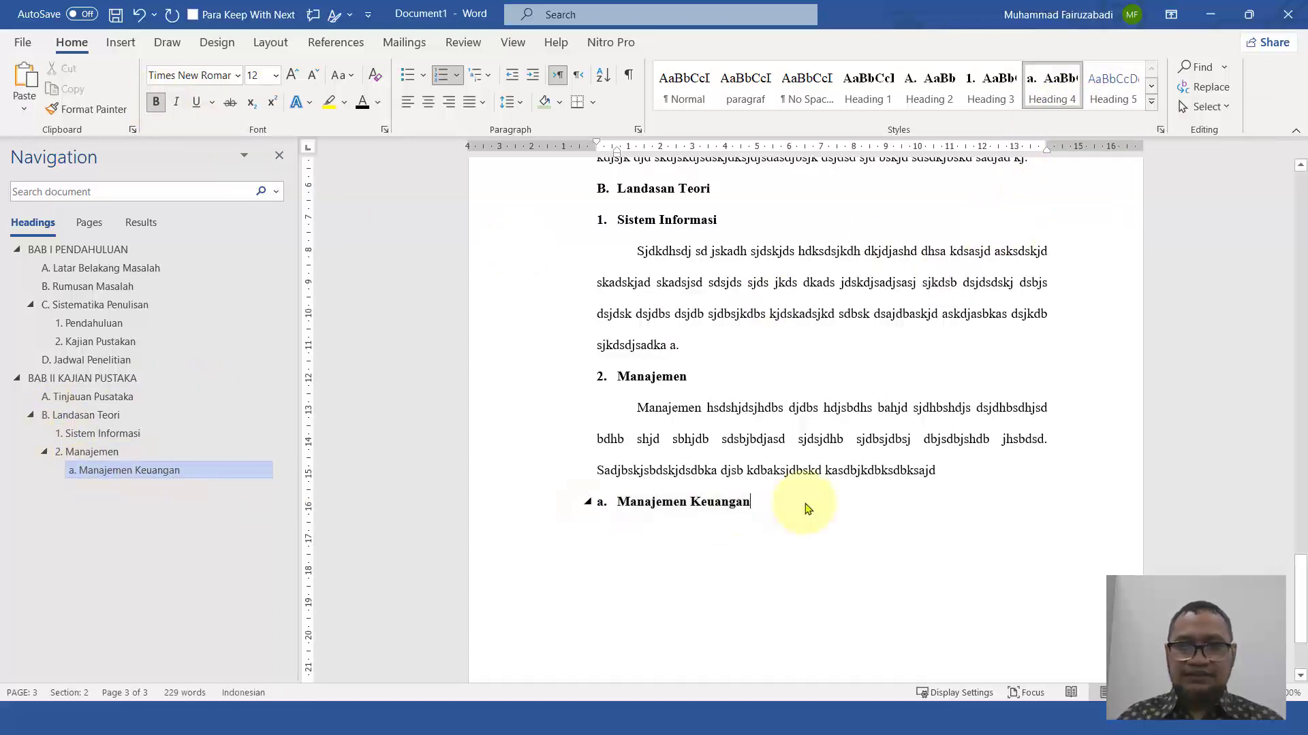
key(Return)
scroll(791, 560, down, 3)
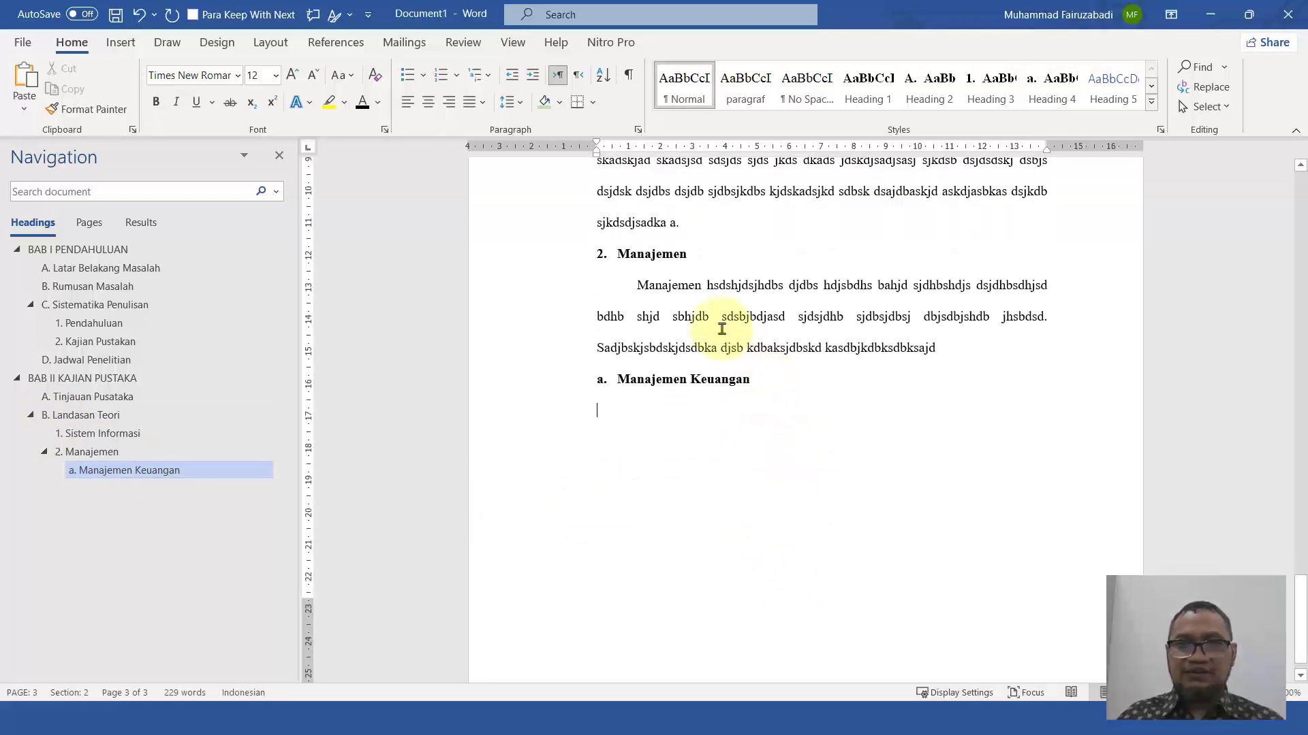
click(536, 81)
text(ksdjsdj djsdk aksj)
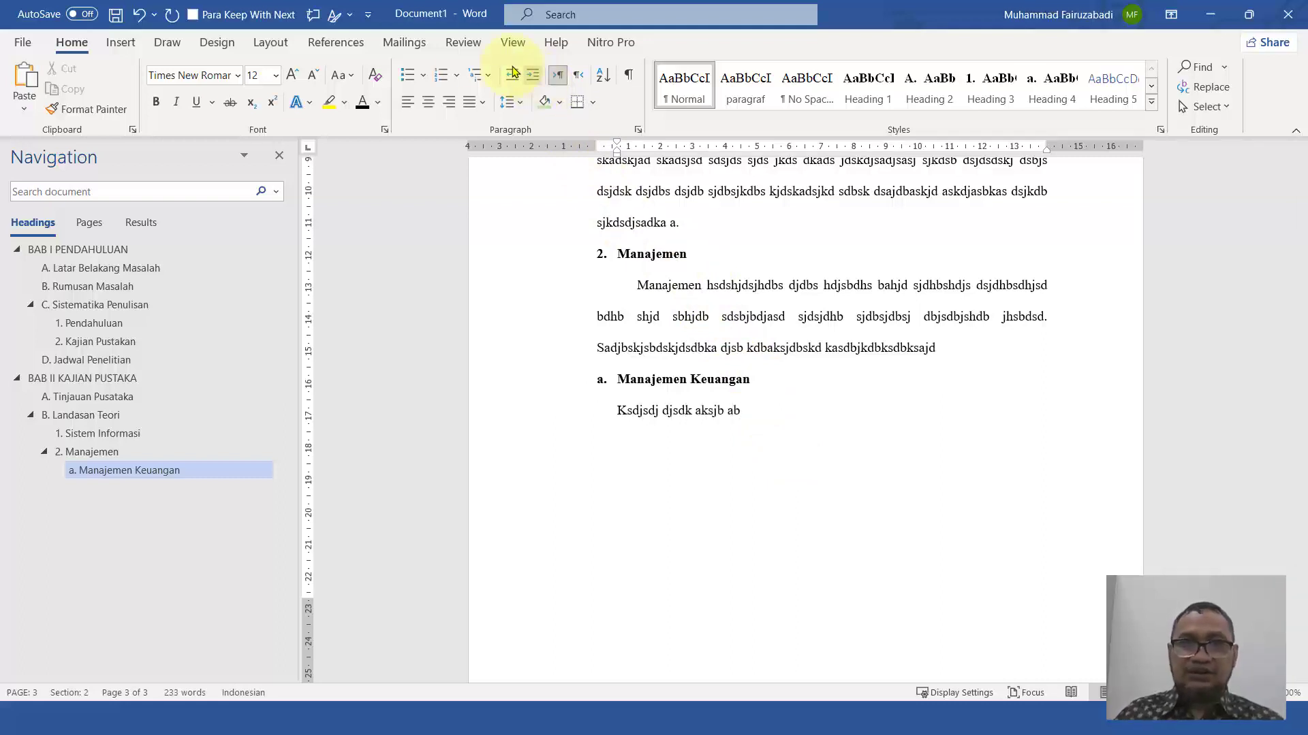
click(742, 95)
text(b absdbsjdbsdsjdk sbdkjskjdb dasjdbsad jabask dbasjd ksdsdjk sadbskjd baksdb ksddj)
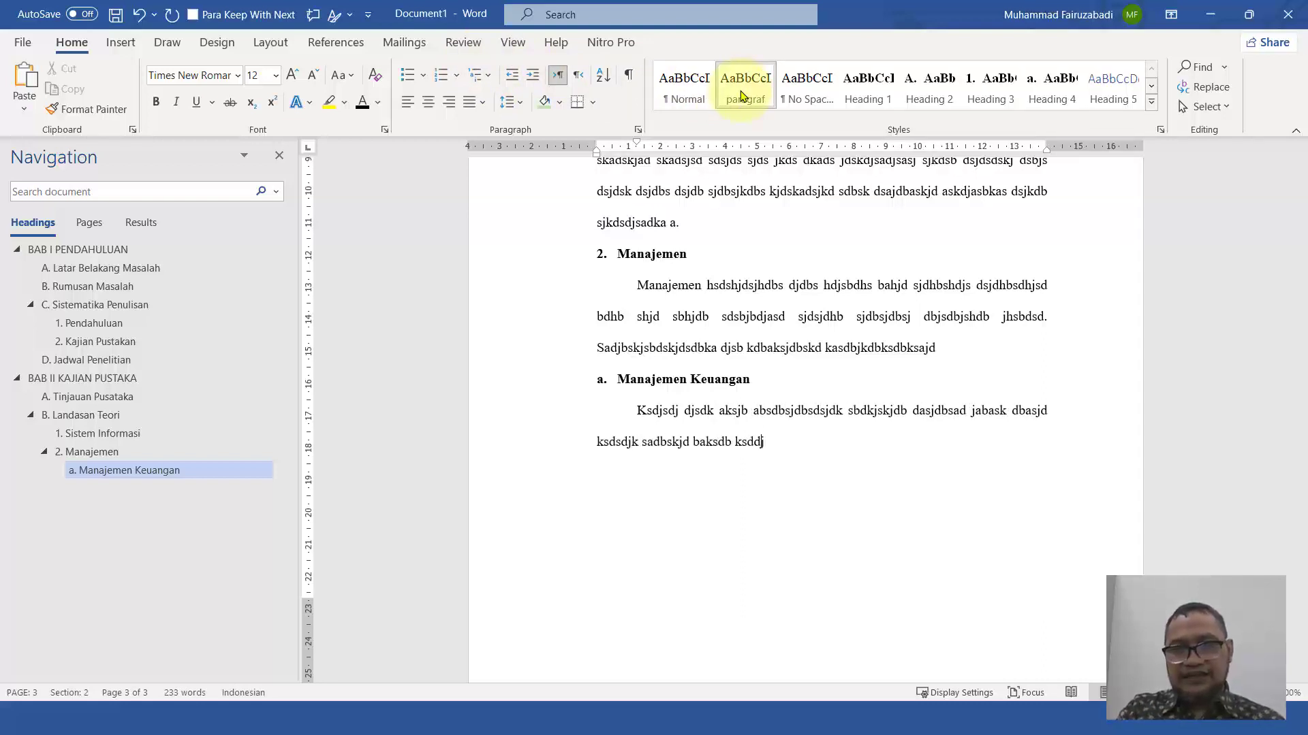
text(sdbs kdbs kdbskjdbskjdb skajd d sdkksdjsdb)
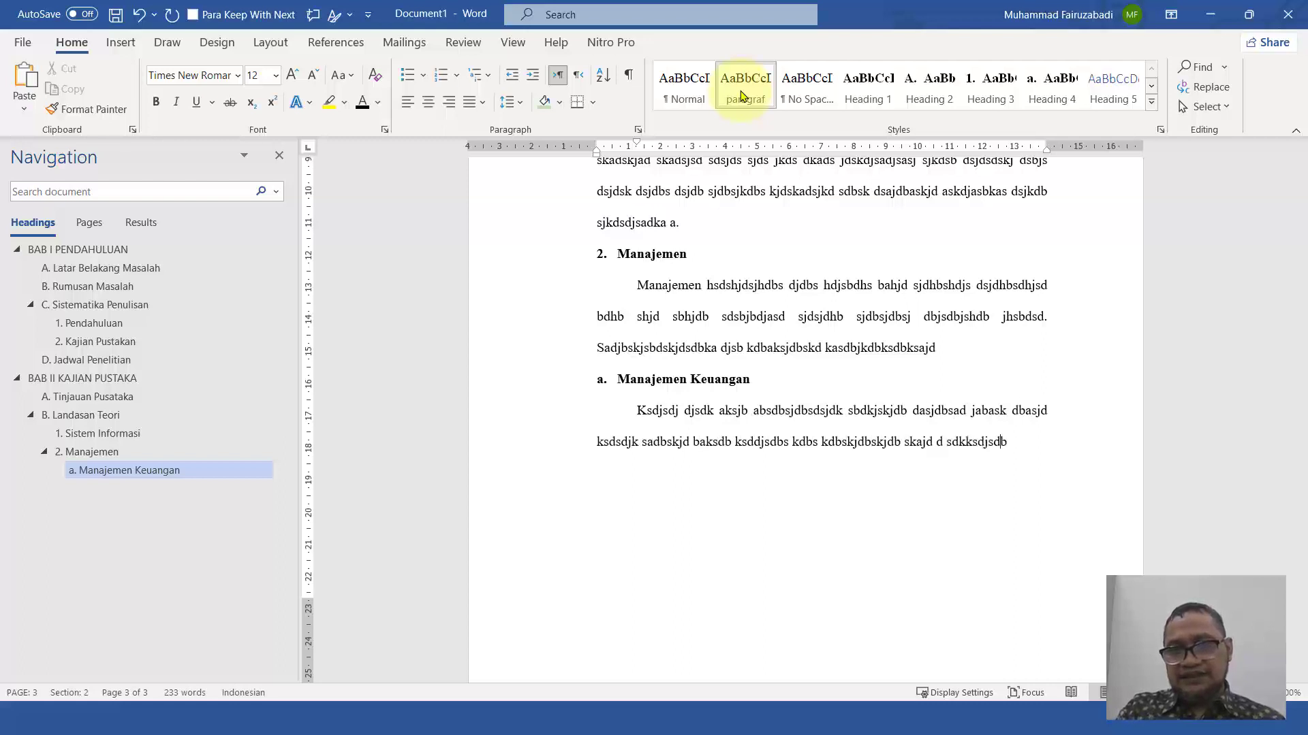
text(s kasdbkasdbkd bskjd bskd skd bks dbksjdbksjdbaskdjbsd bsdk sdkdaksjd.)
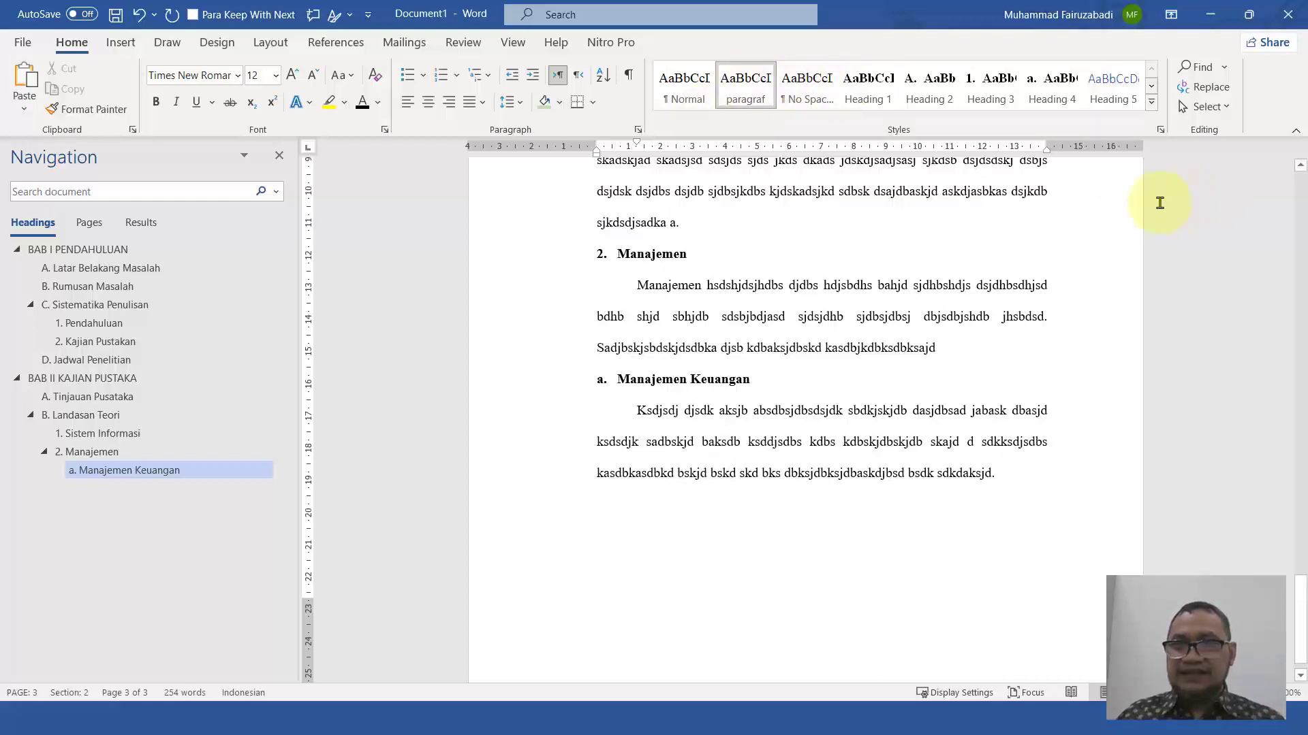
Add the Heading 4 heading "Manajemen SDM" below the "Manajemen Keuangan" paragraph
click(1051, 102)
text(Manajemen )
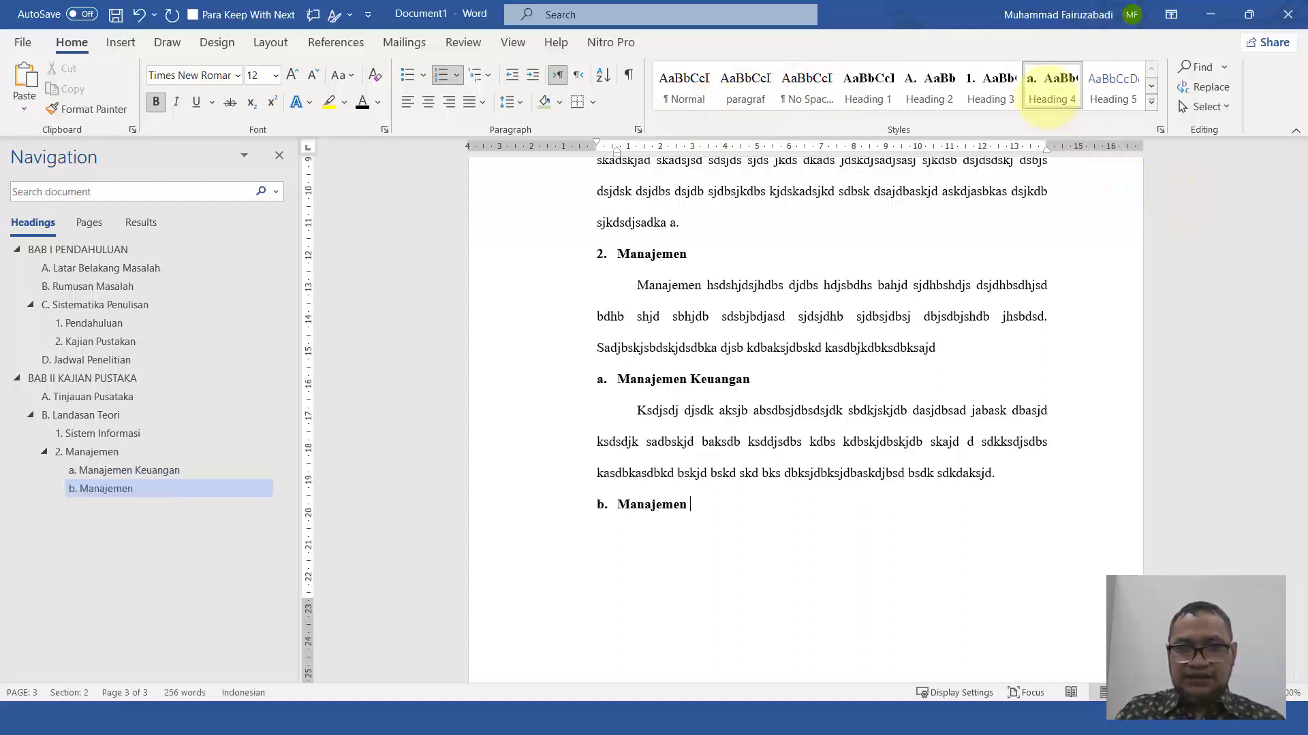
text(SDM)
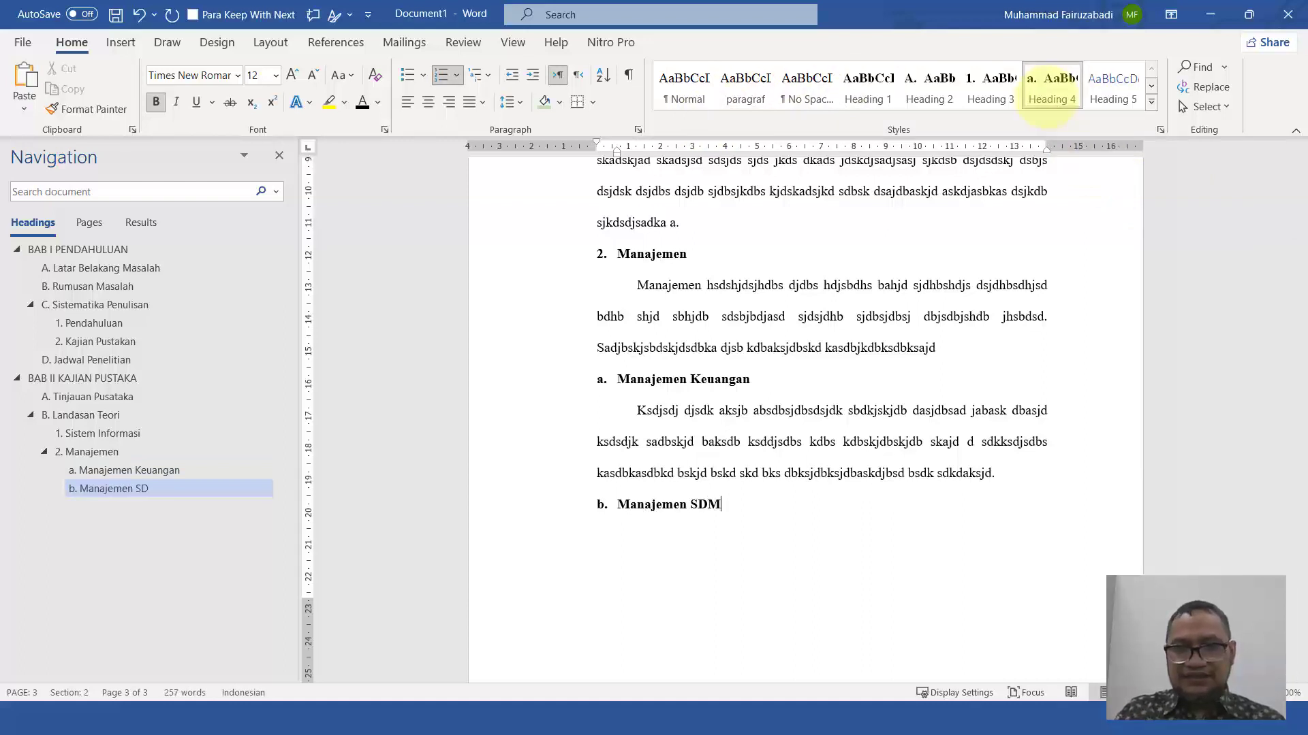
Write a placeholder body paragraph of about three lines in the "paragraf" style under the "Manajemen SDM" heading
key(Return)
click(759, 99)
text(dasjkdhkd sdhsd shdskdhsd dkjd jkd hsdksdkjasd)
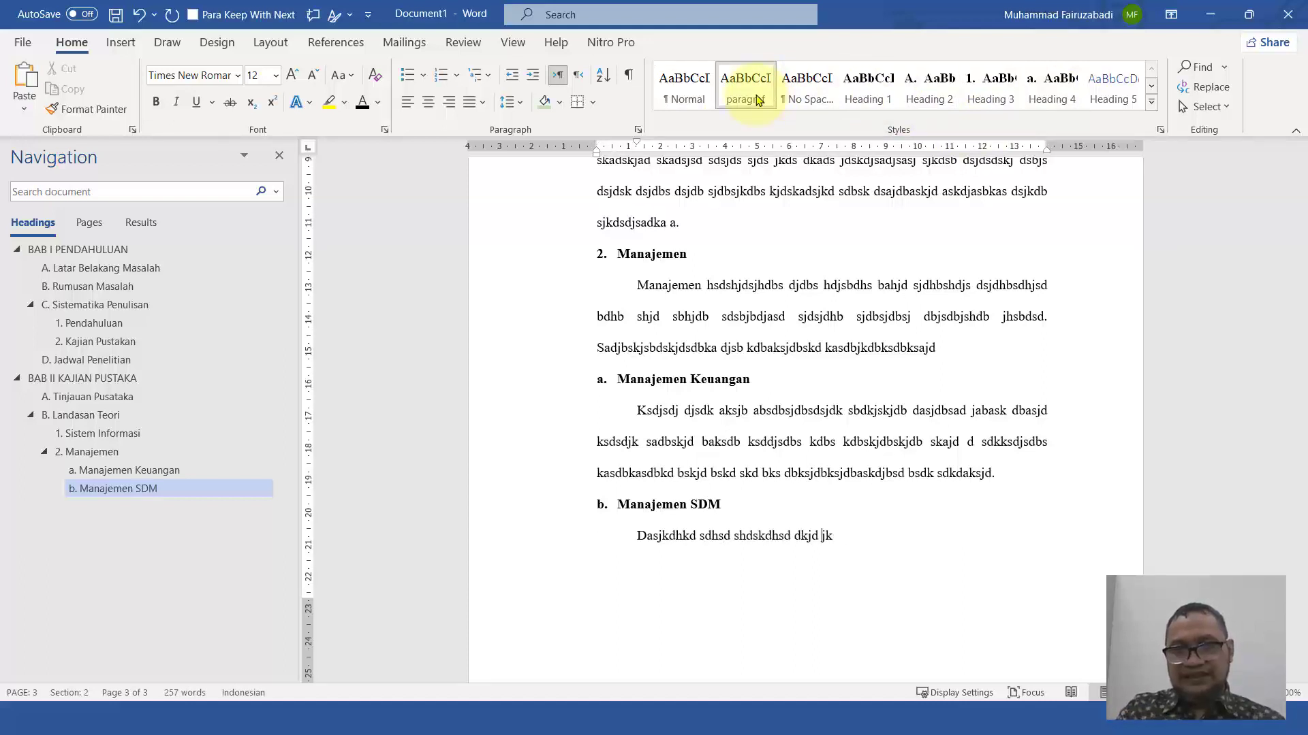
text(hksjdhak djakjd skdhskdh khaskdj sjkdh)
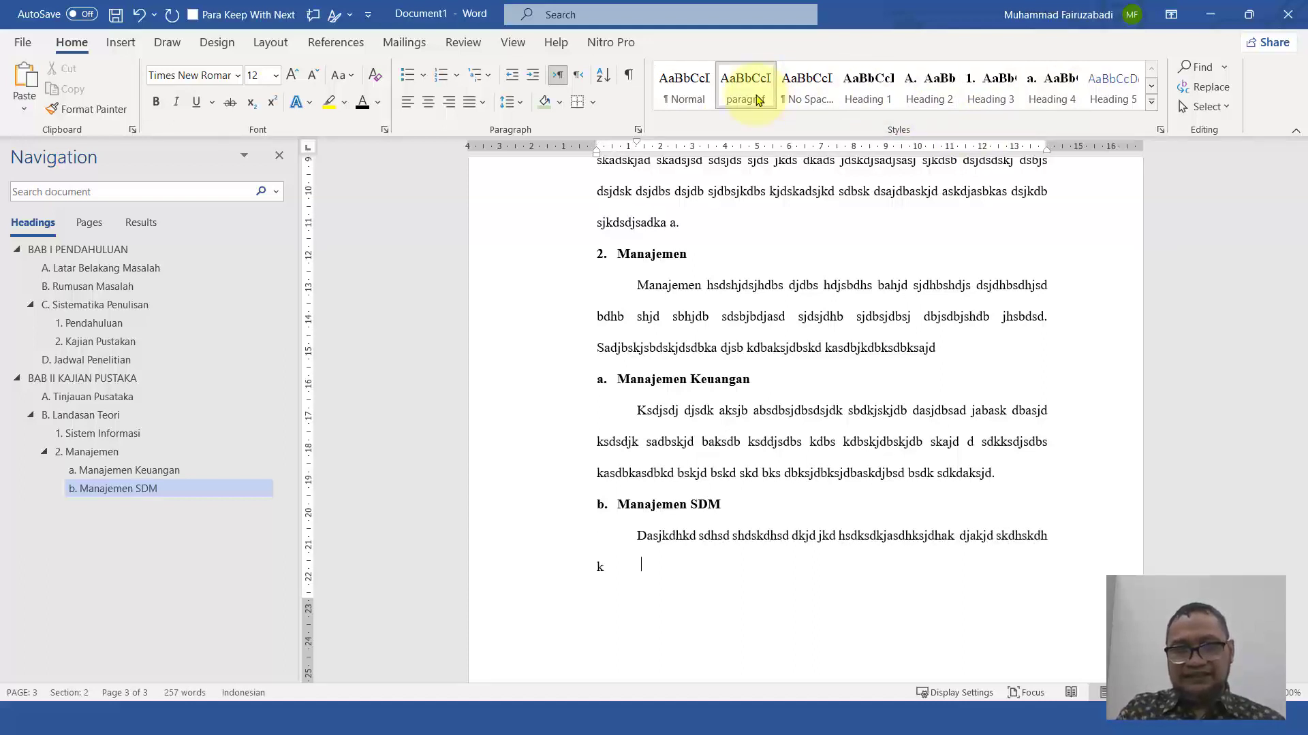
text(sakd kakdks sakjdsakds dsd sdkjsdhkjd ska c)
text(sdj skdjsdskjd ksdjkadjakjd ksjd.)
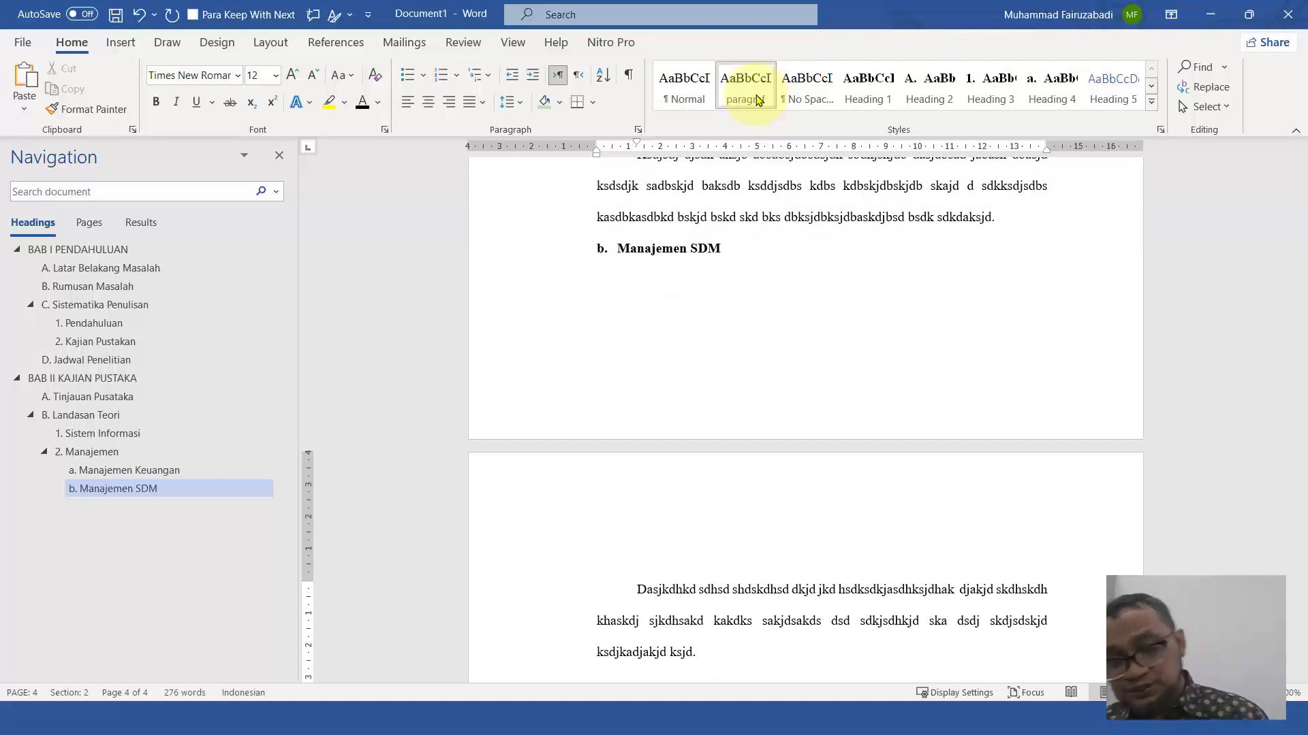
Turn on the Keep with next pagination option for the "Manajemen SDM" heading
scroll(709, 376, up, 1)
scroll(709, 377, down, 3)
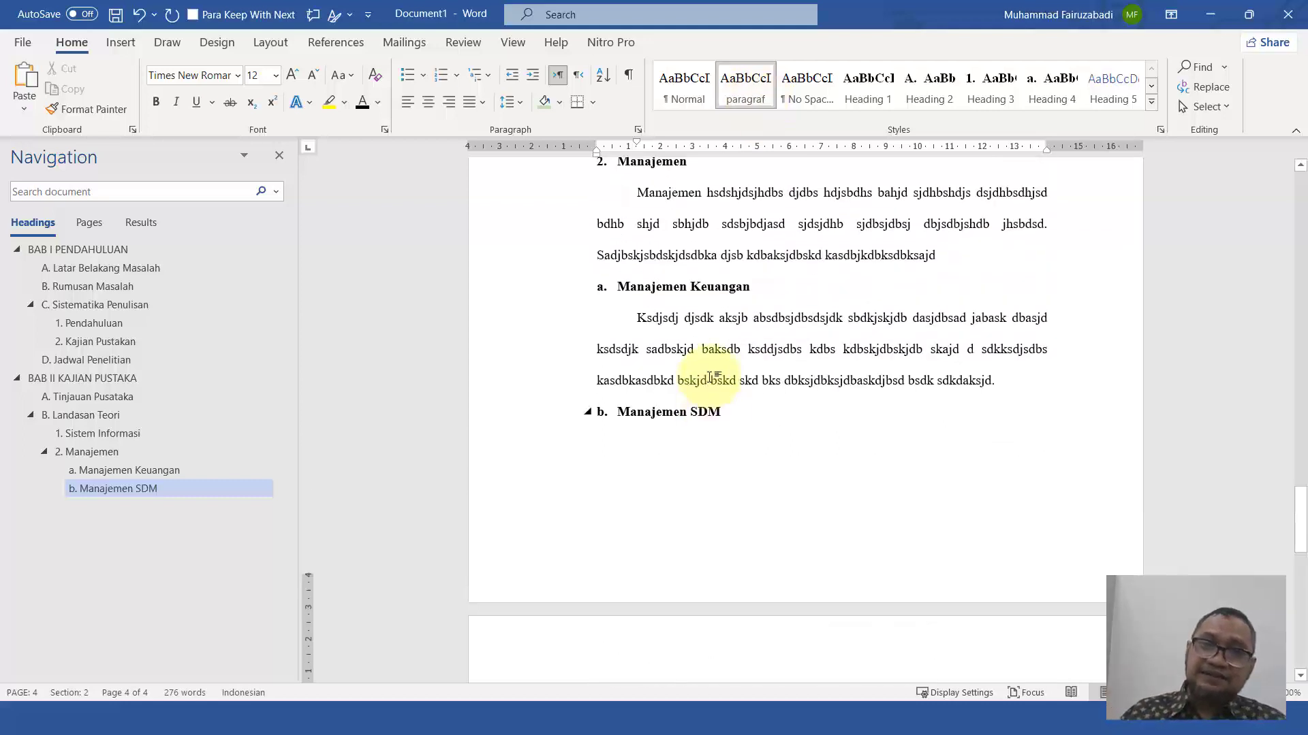
scroll(720, 394, up, 2)
scroll(721, 395, up, 1)
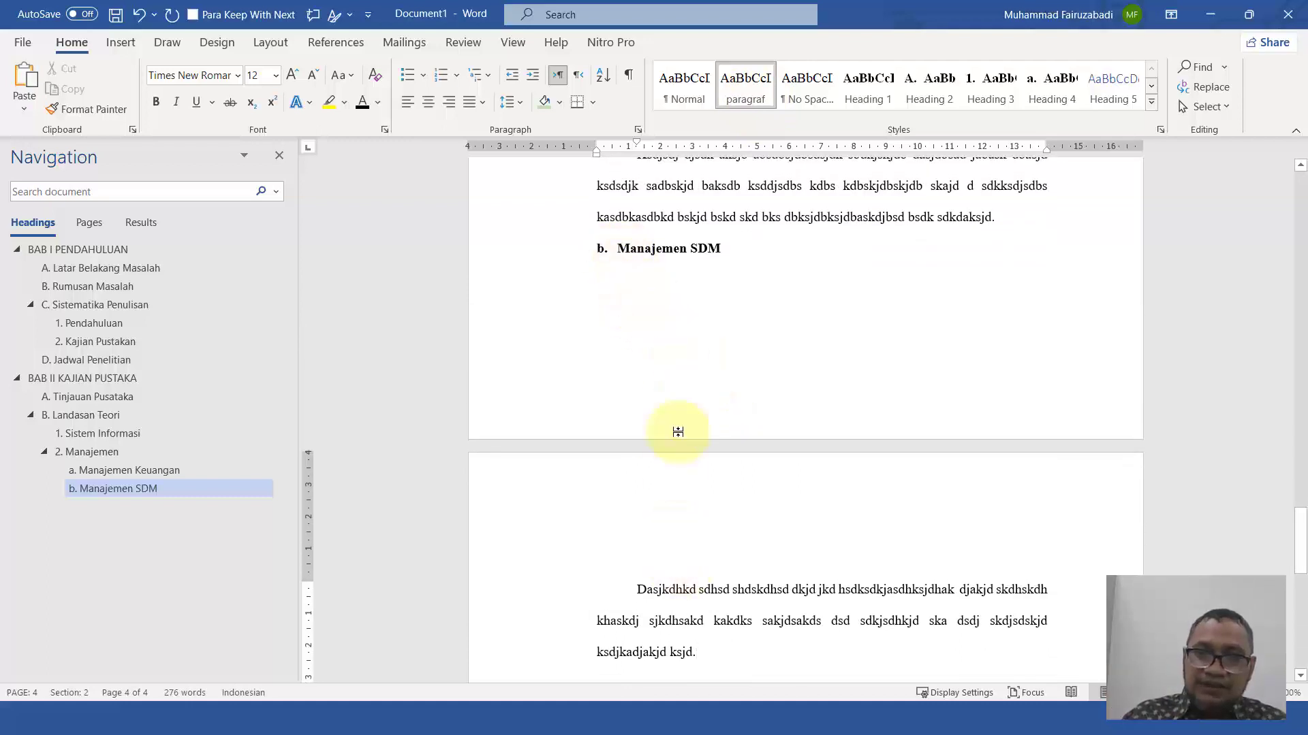
click(749, 249)
click(639, 130)
click(630, 143)
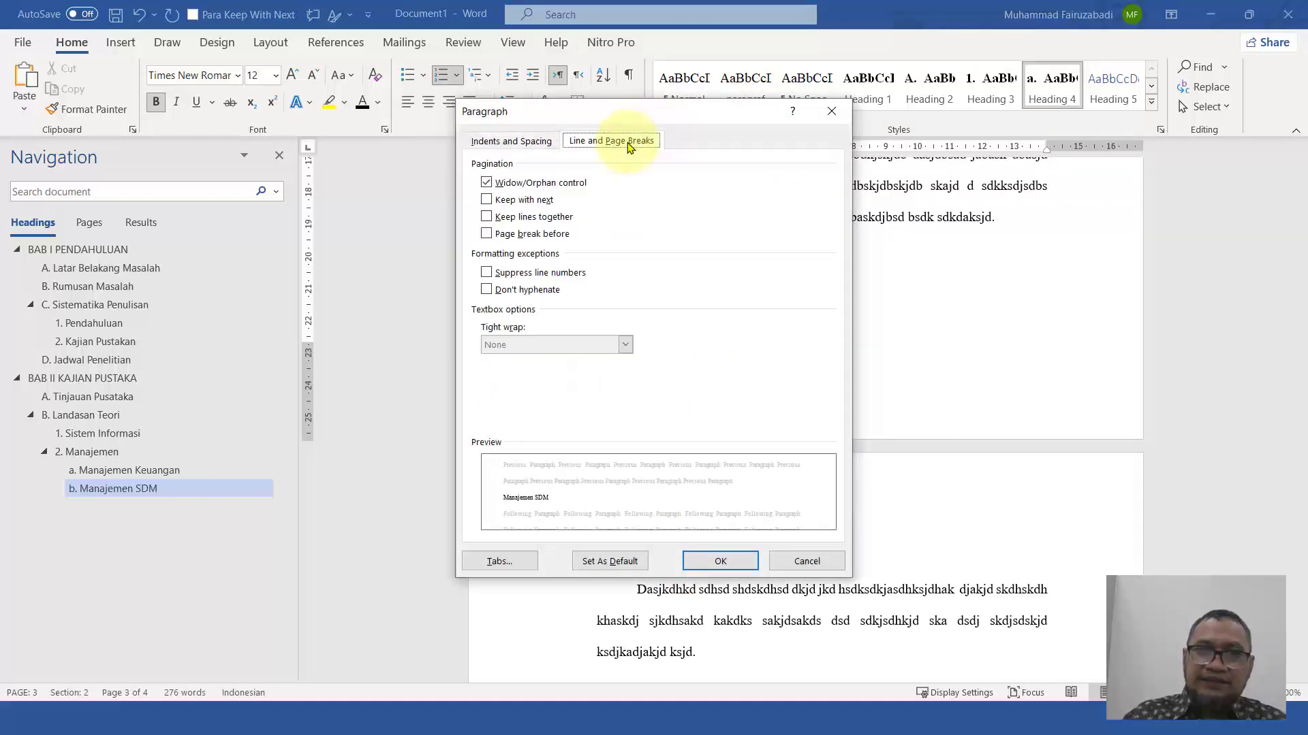
click(536, 200)
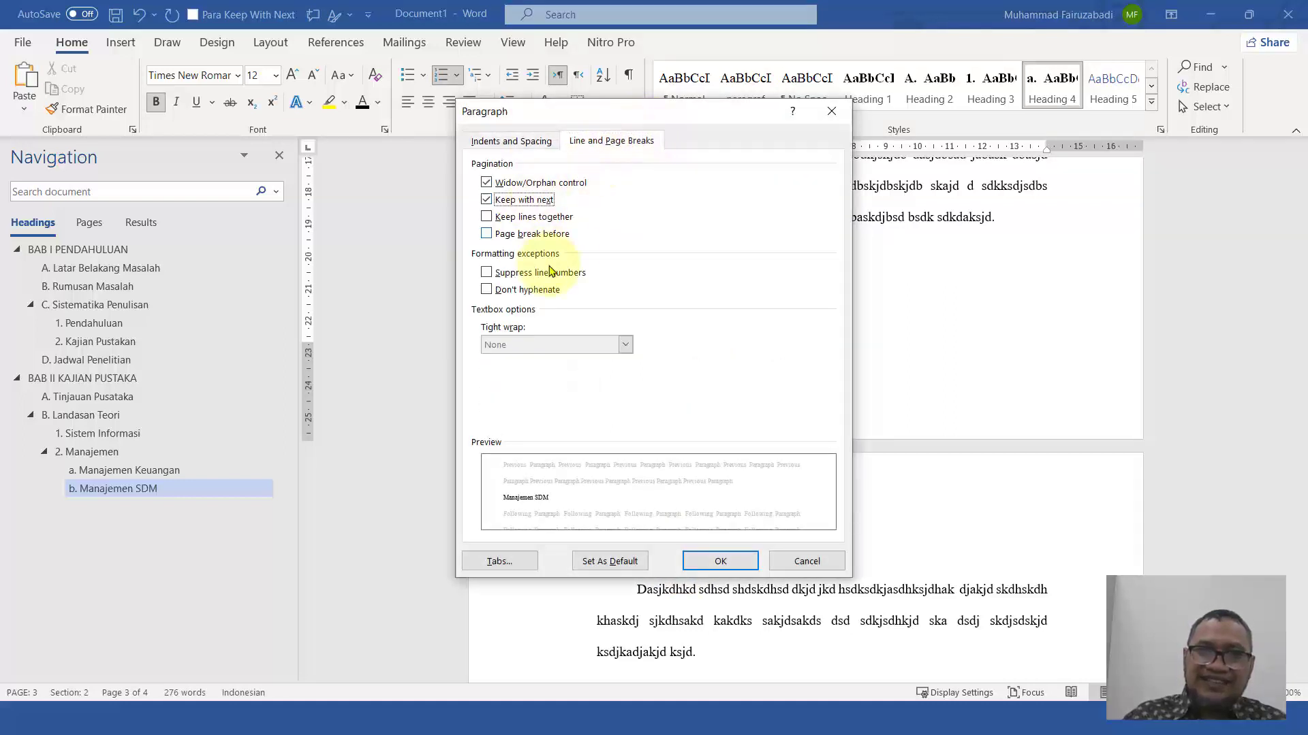
click(721, 563)
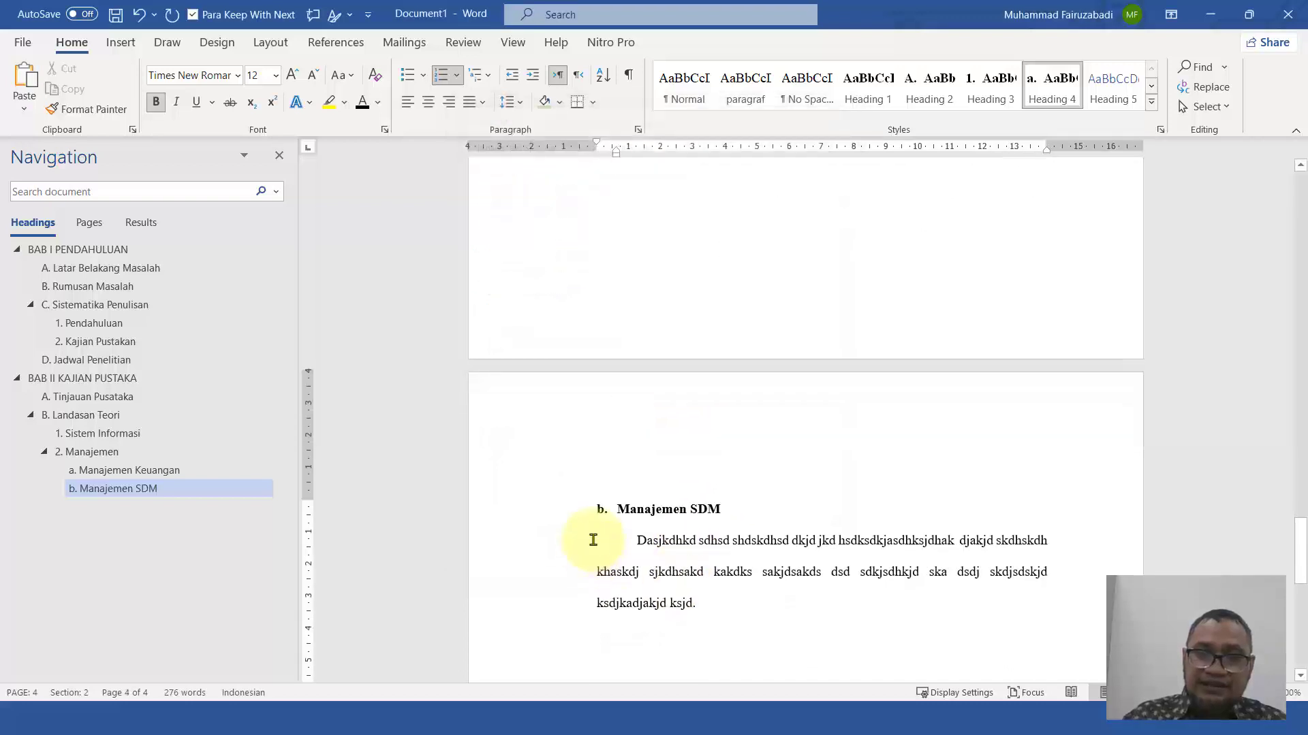
Undo the Keep with next setting on the "Manajemen SDM" heading
scroll(658, 542, up, 3)
scroll(659, 542, down, 5)
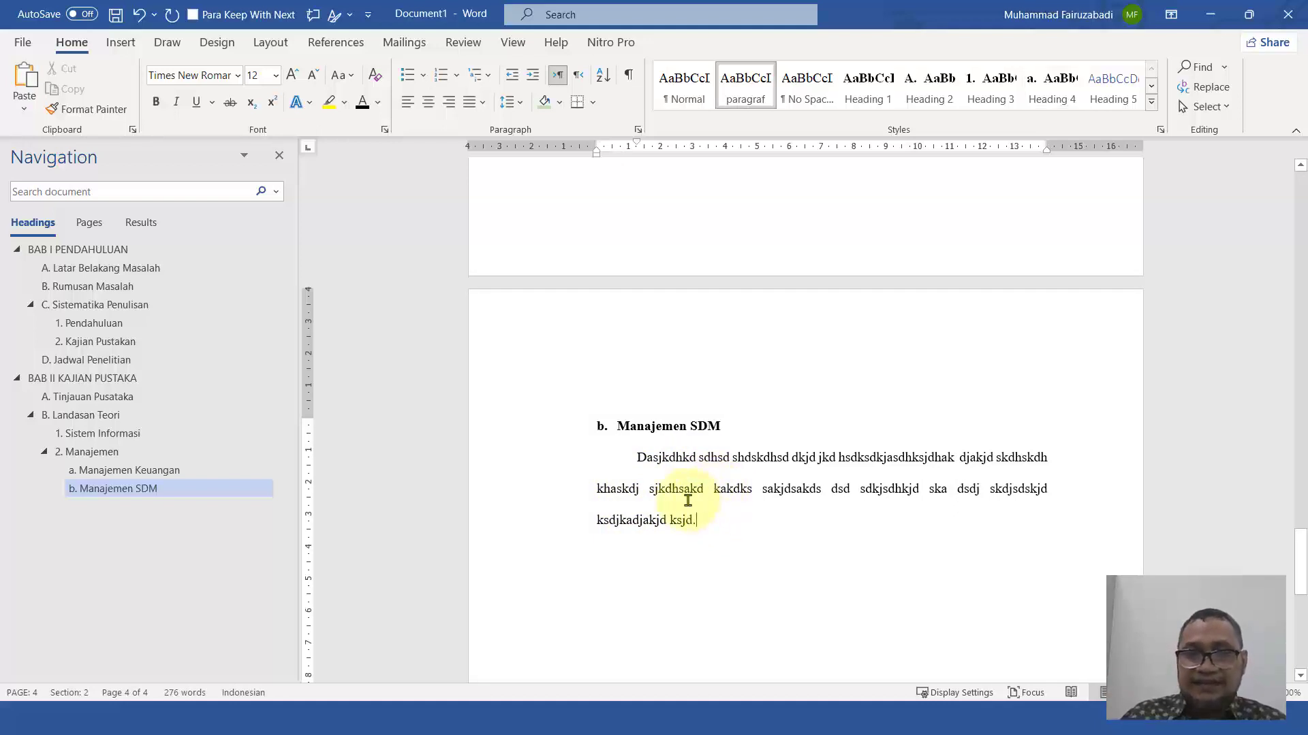
scroll(689, 511, up, 3)
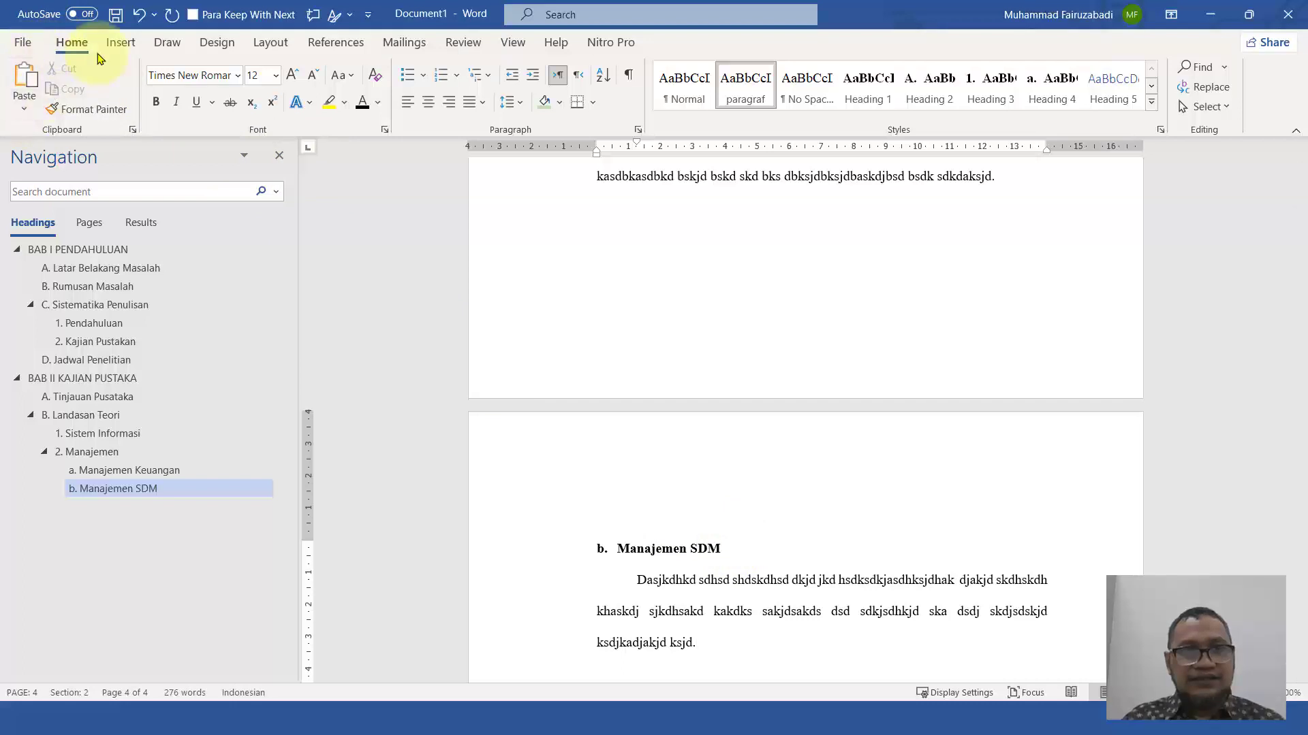
click(23, 42)
click(55, 50)
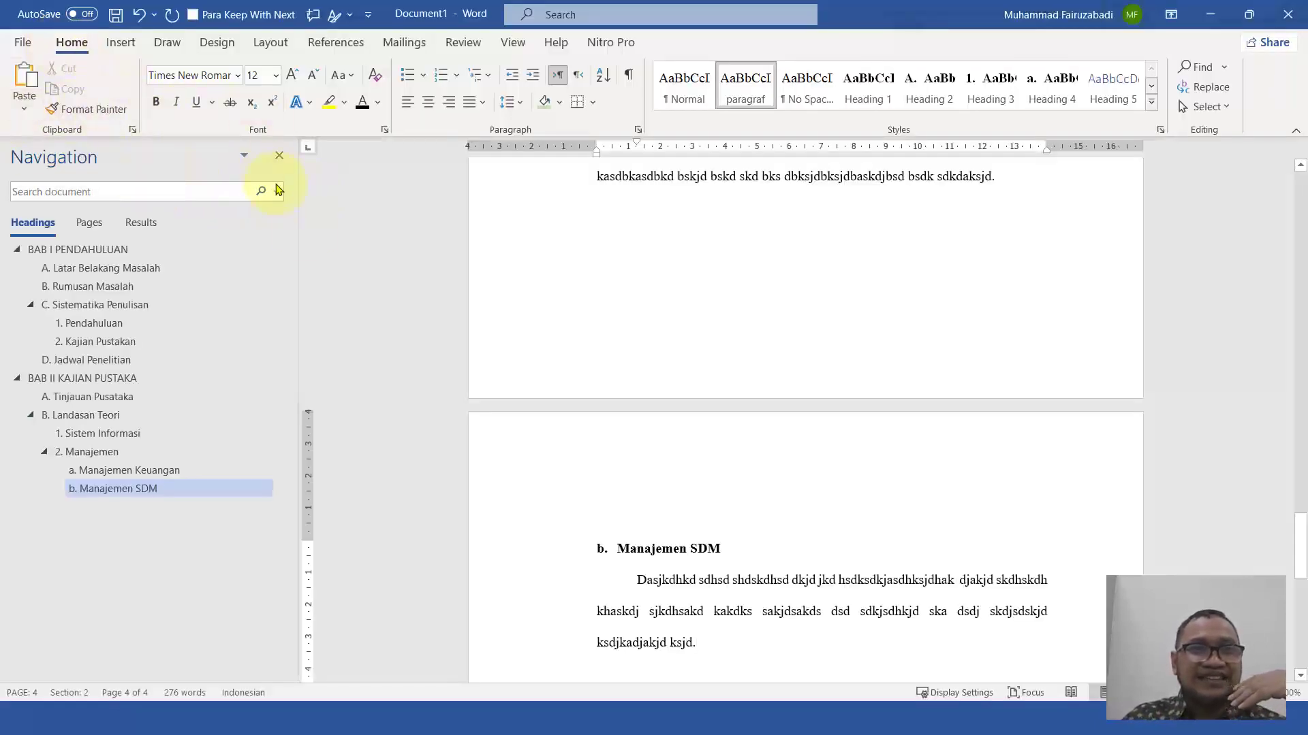
key(ctrl+z)
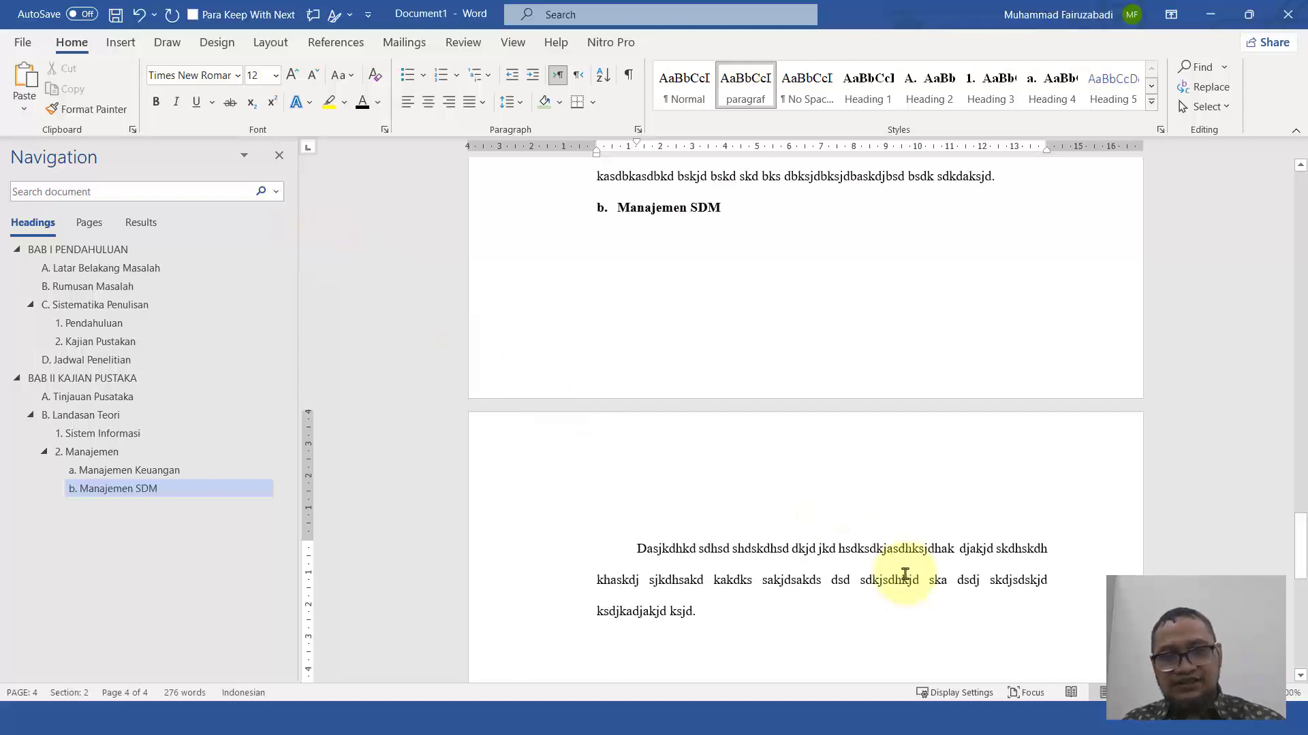
Reapply Keep with next to the "Manajemen SDM" heading so it stays with its body paragraph, and return to the paragraph's end
scroll(886, 592, up, 1)
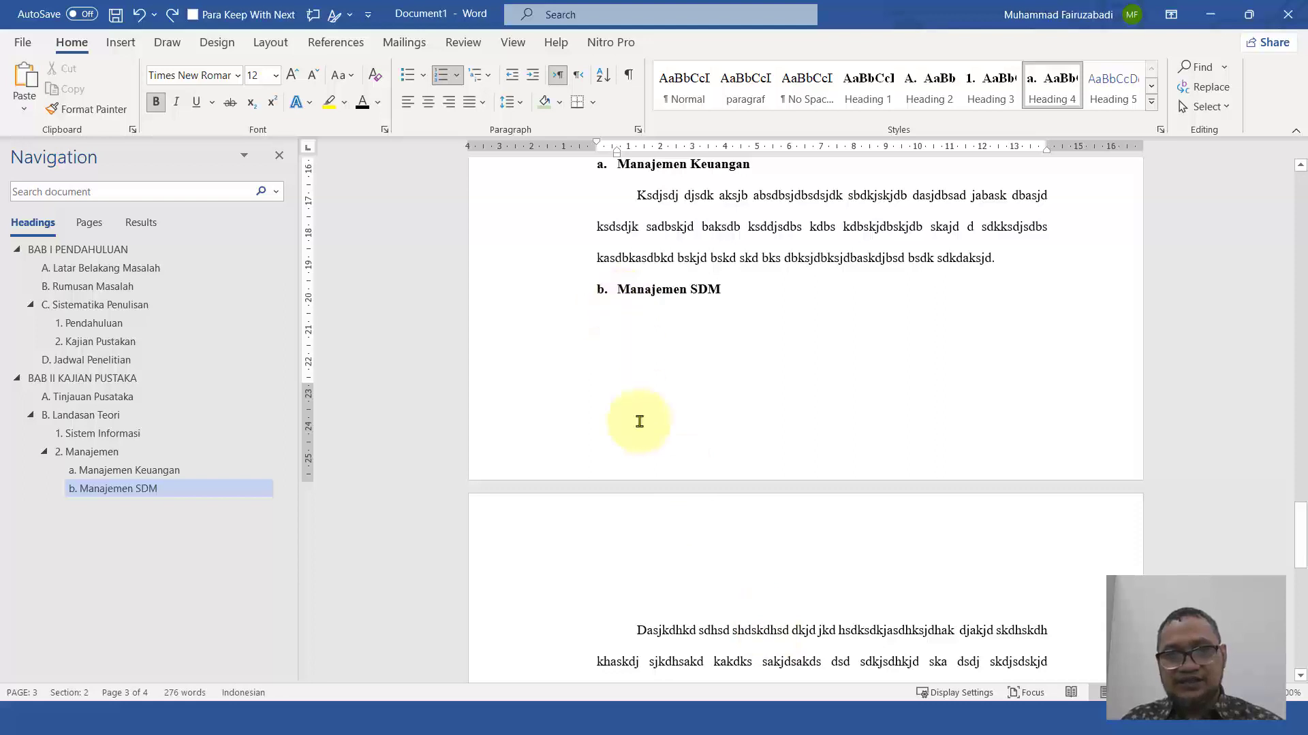
scroll(648, 362, down, 1)
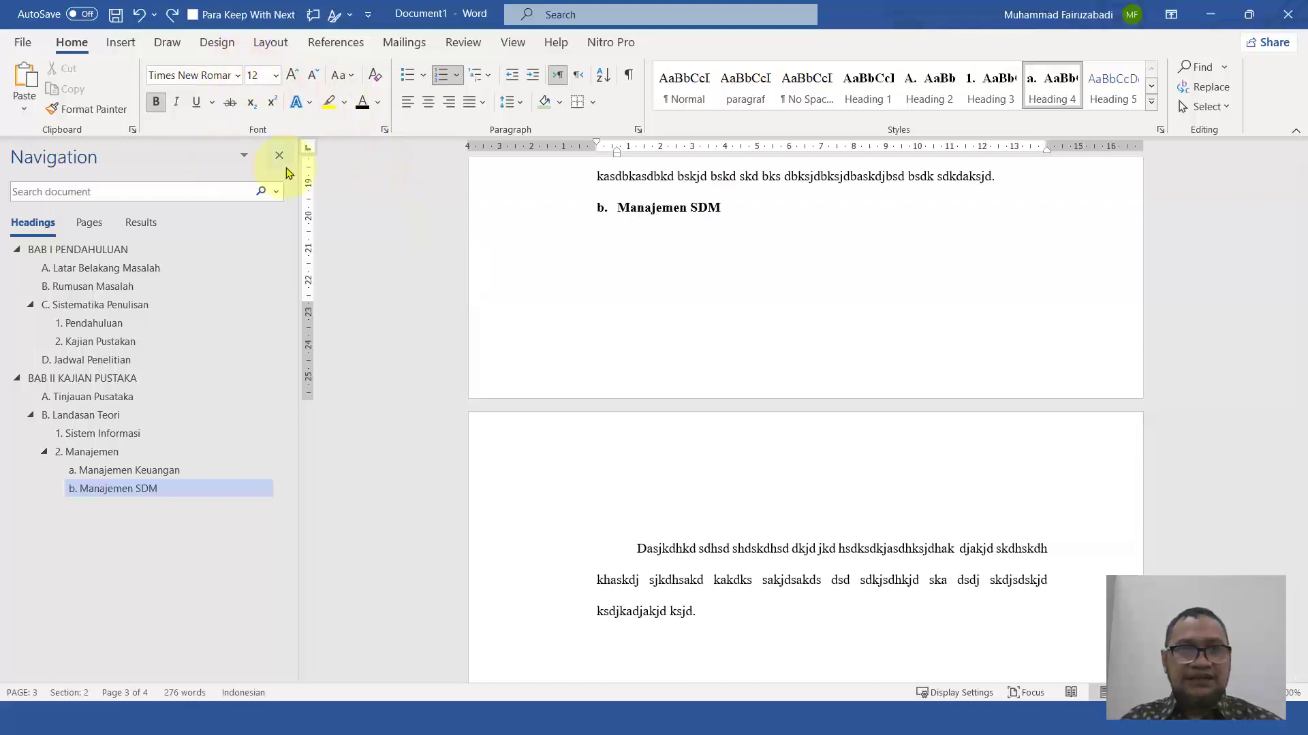
click(639, 130)
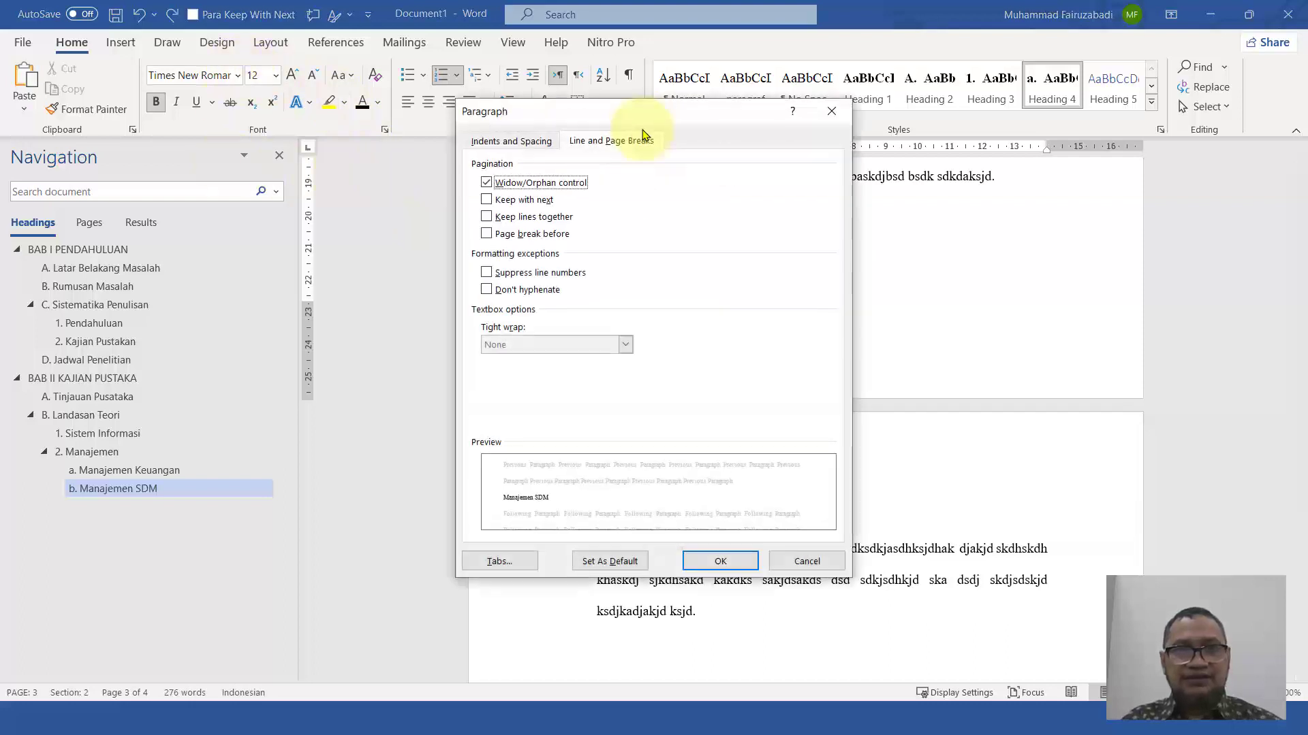
click(519, 202)
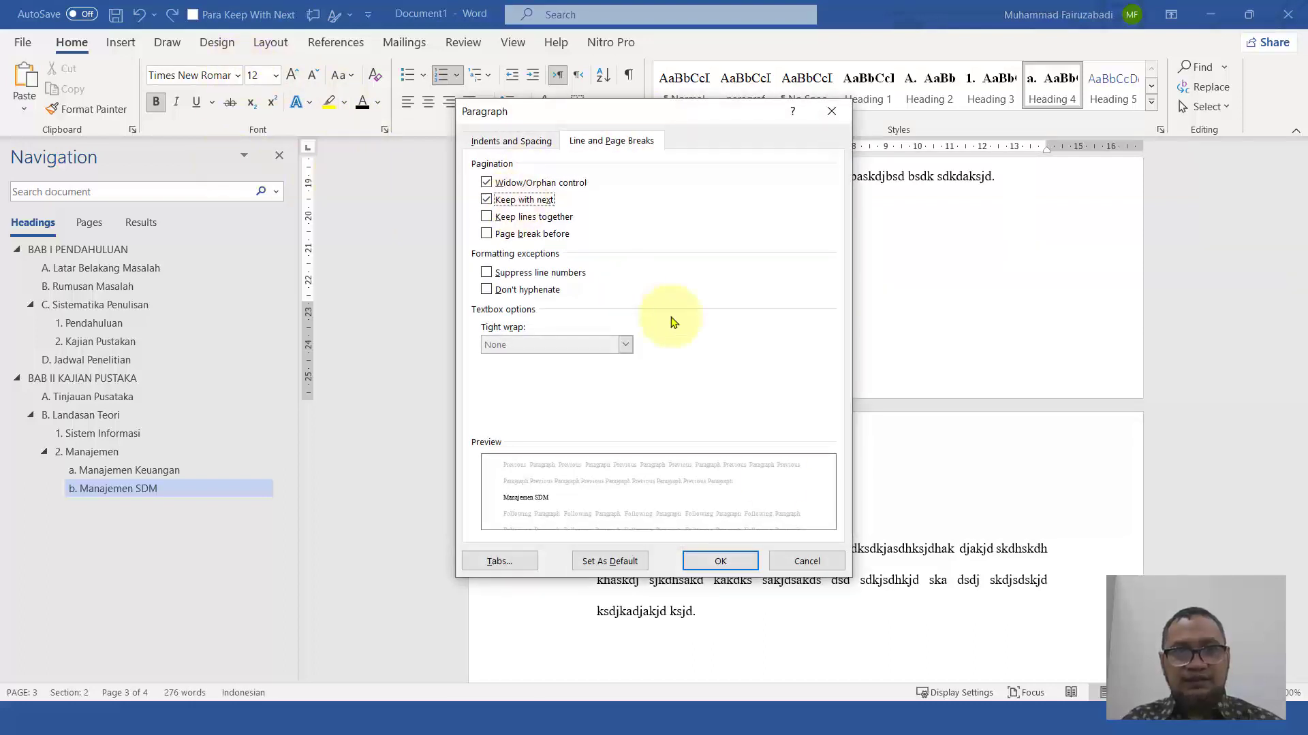
click(722, 560)
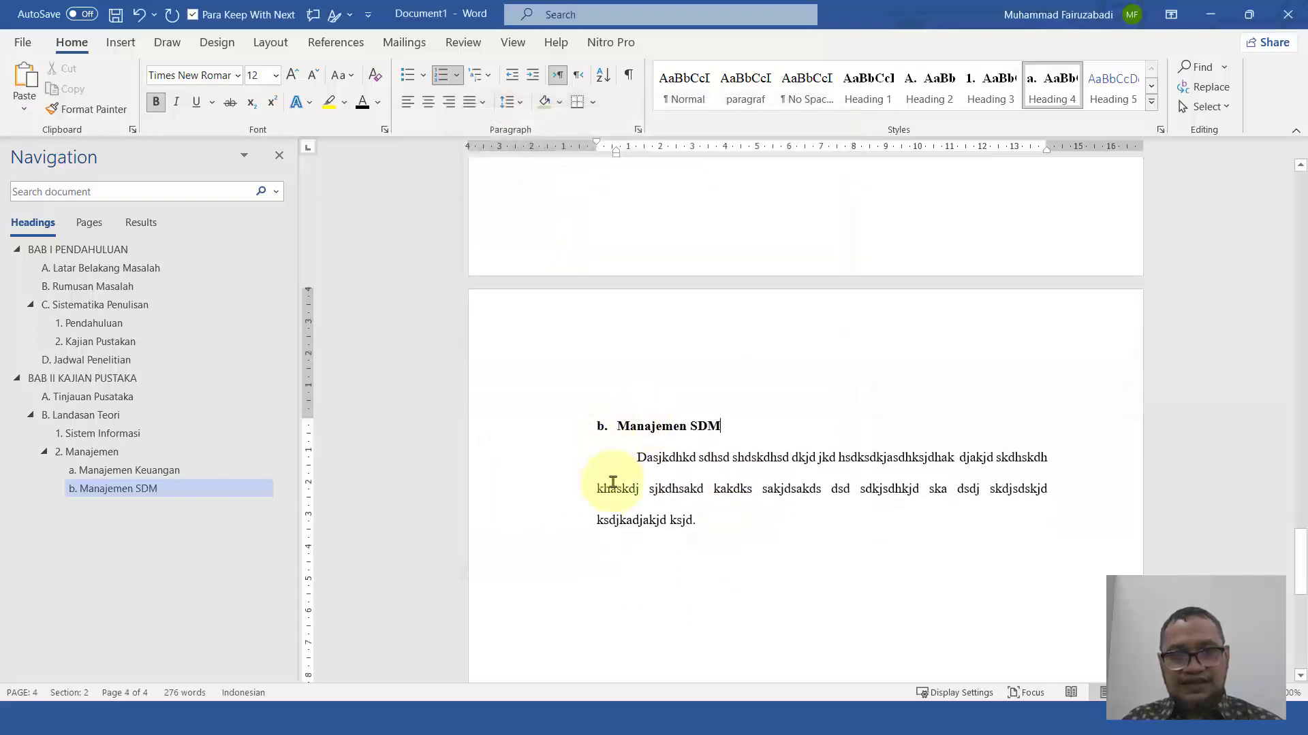
click(727, 519)
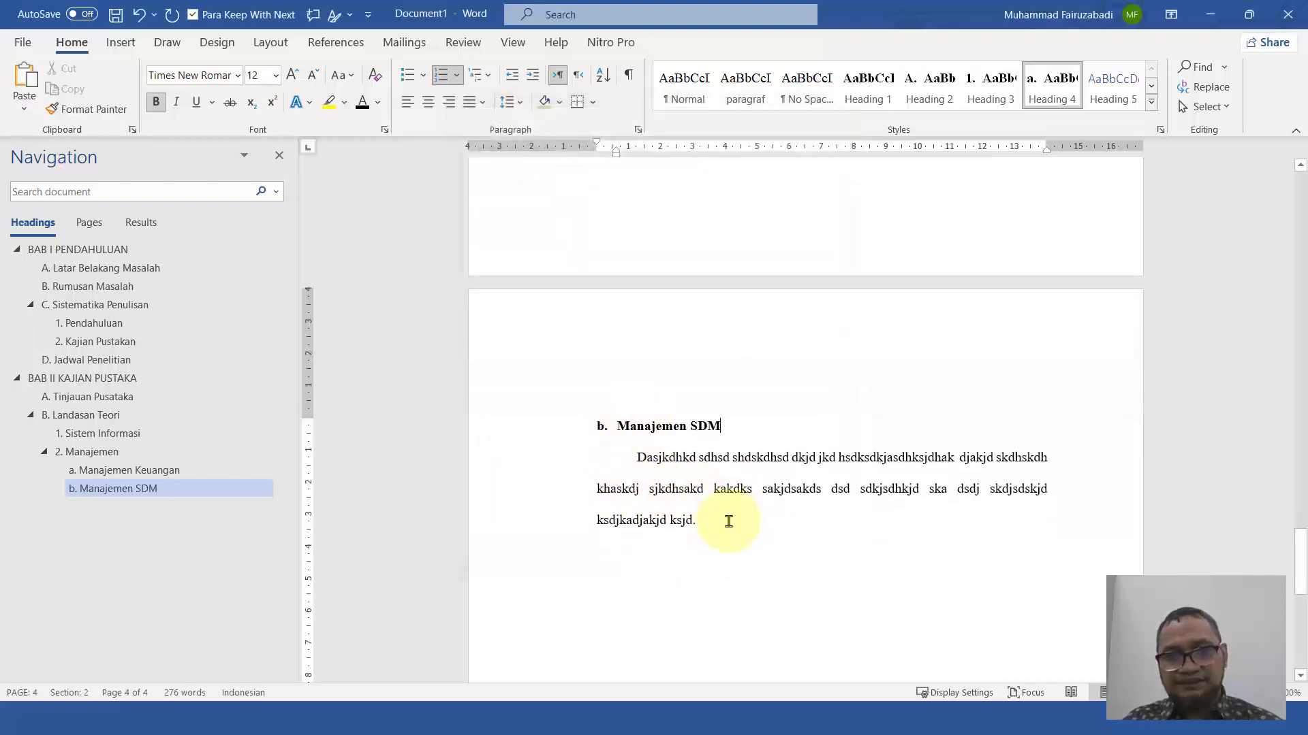